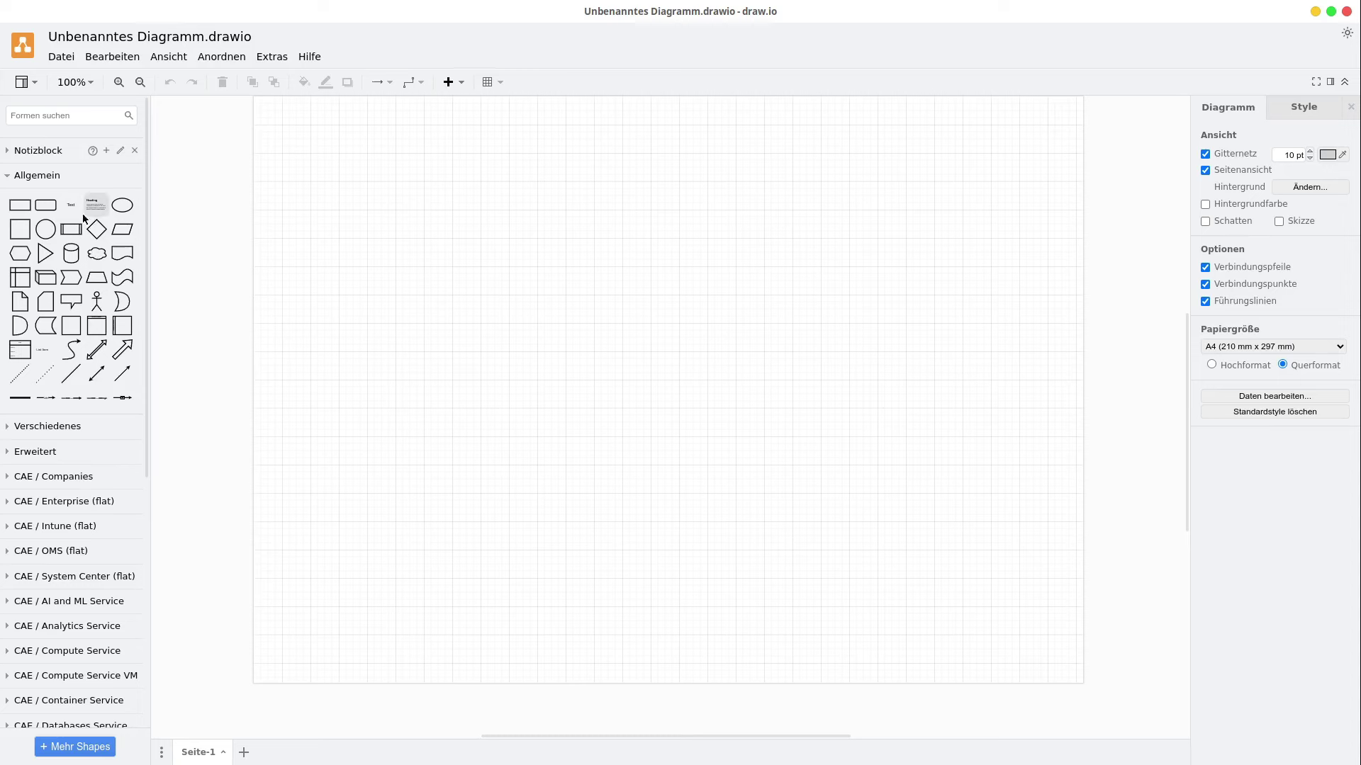
Add an enlarged square in the page's upper-left area and label it "Libre Workspace"
{"action": "left_click", "coordinate": [29, 240]}
{"action": "left_click_drag", "start_coordinate": [680, 411], "coordinate": [456, 271]}
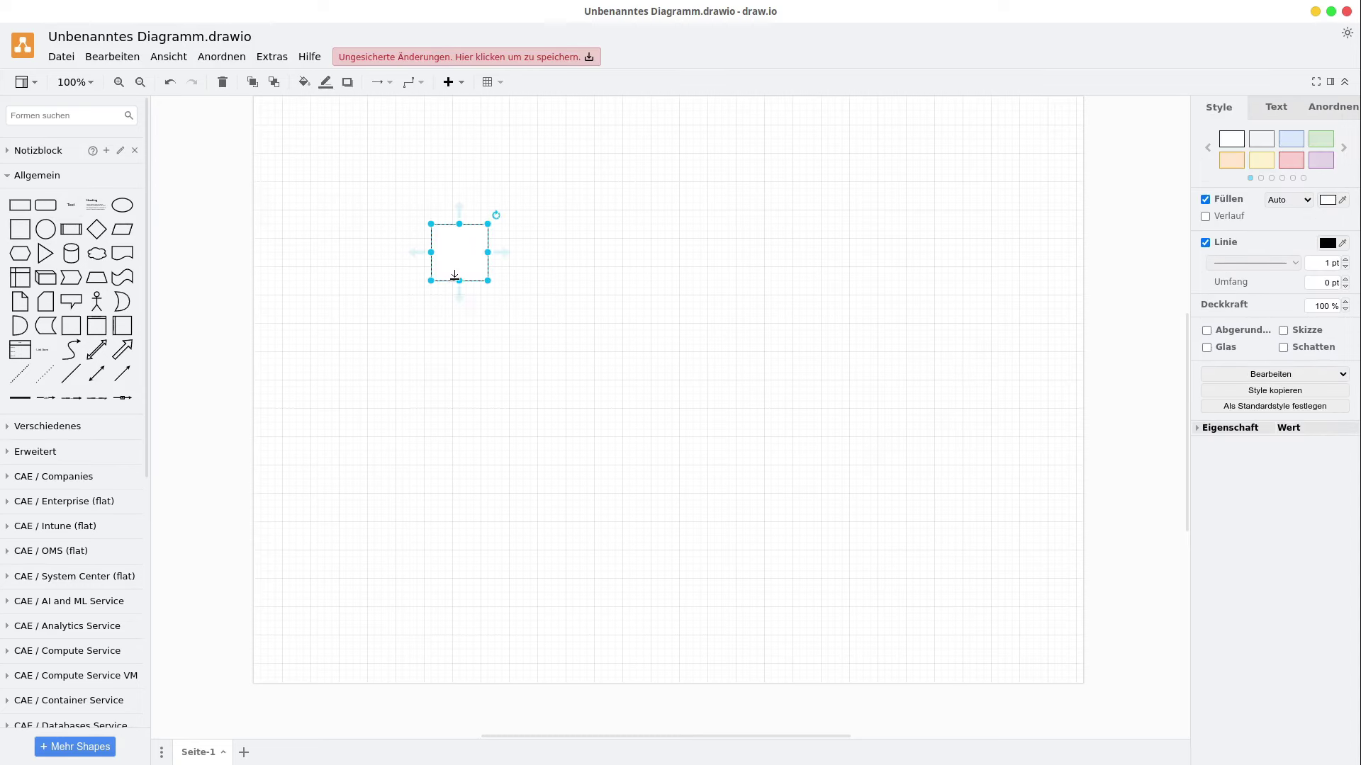
{"action": "double_click", "coordinate": [459, 252]}
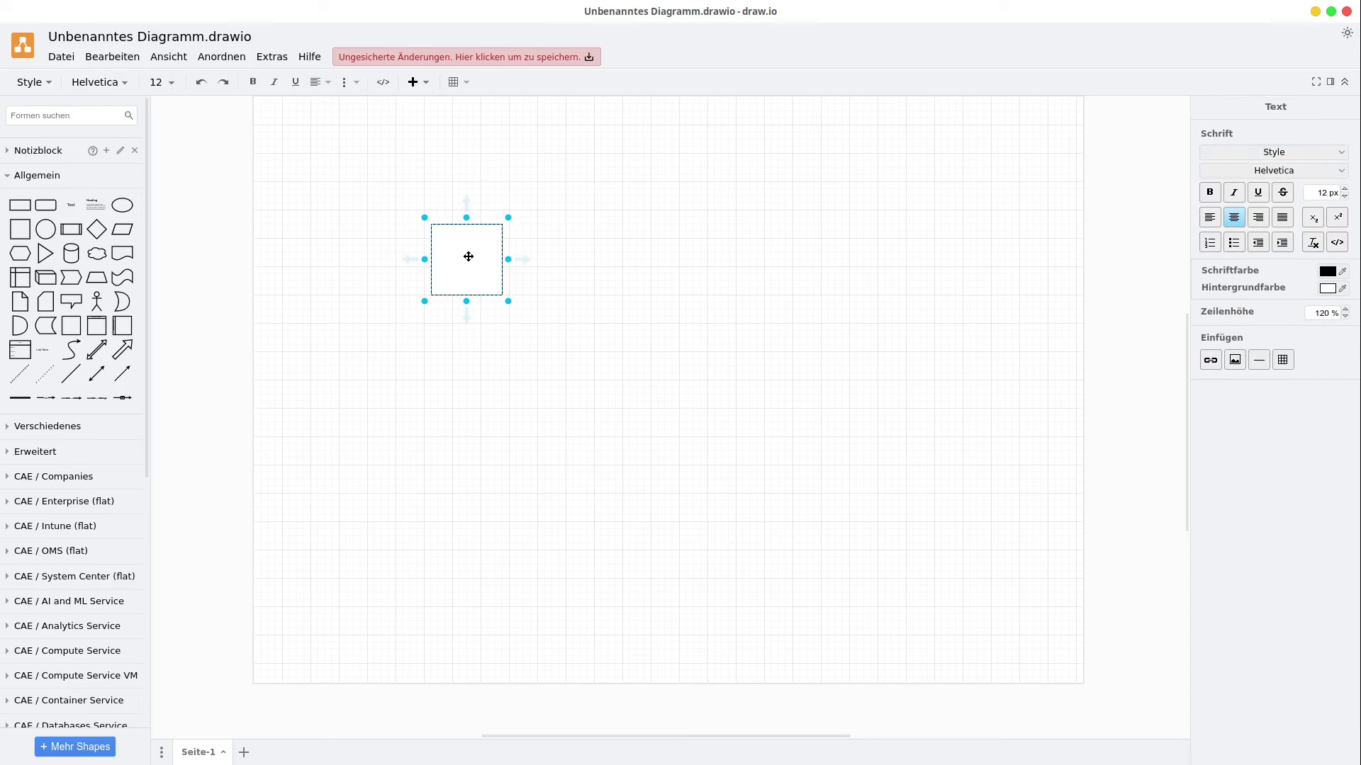
{"action": "type", "text": "Libre Workspace"}
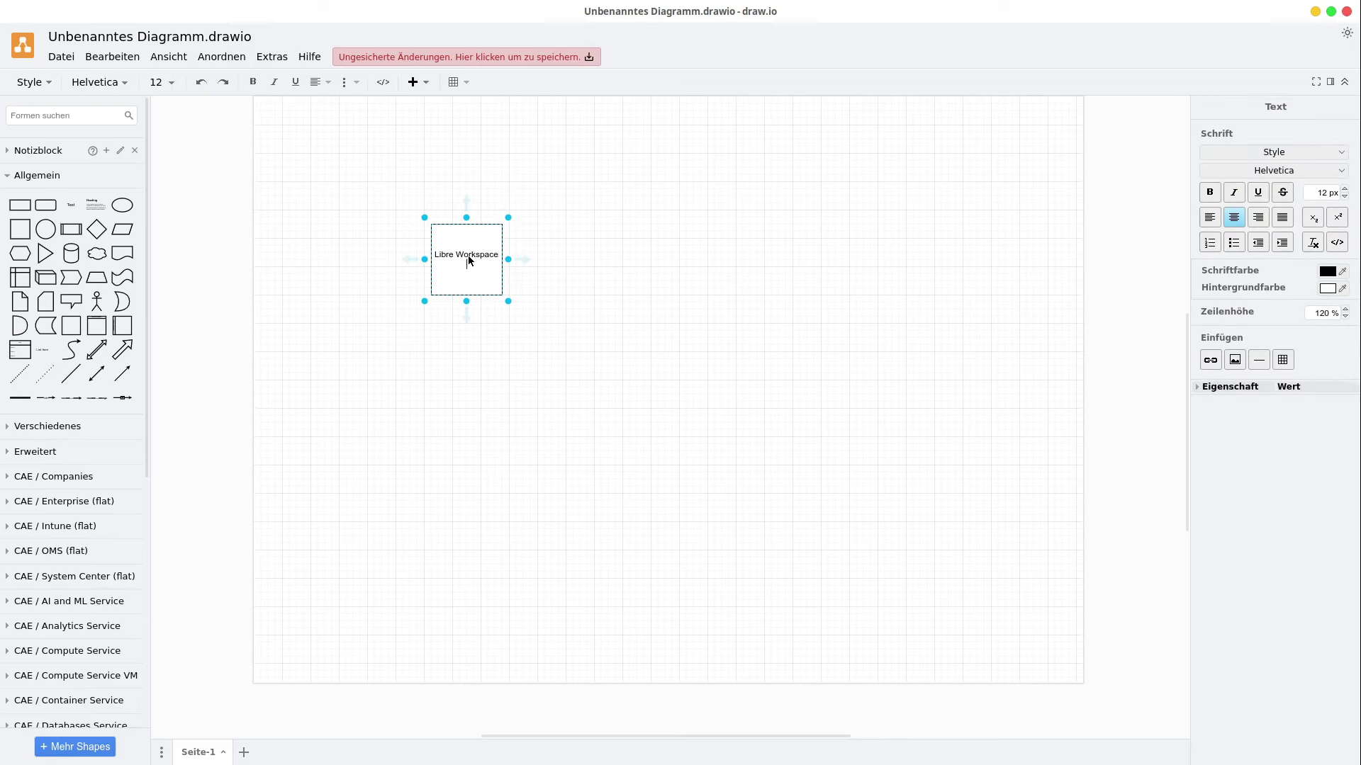
{"action": "left_click", "coordinate": [516, 259]}
{"action": "scroll", "coordinate": [414, 240], "scroll_direction": "up", "scroll_amount": 2}
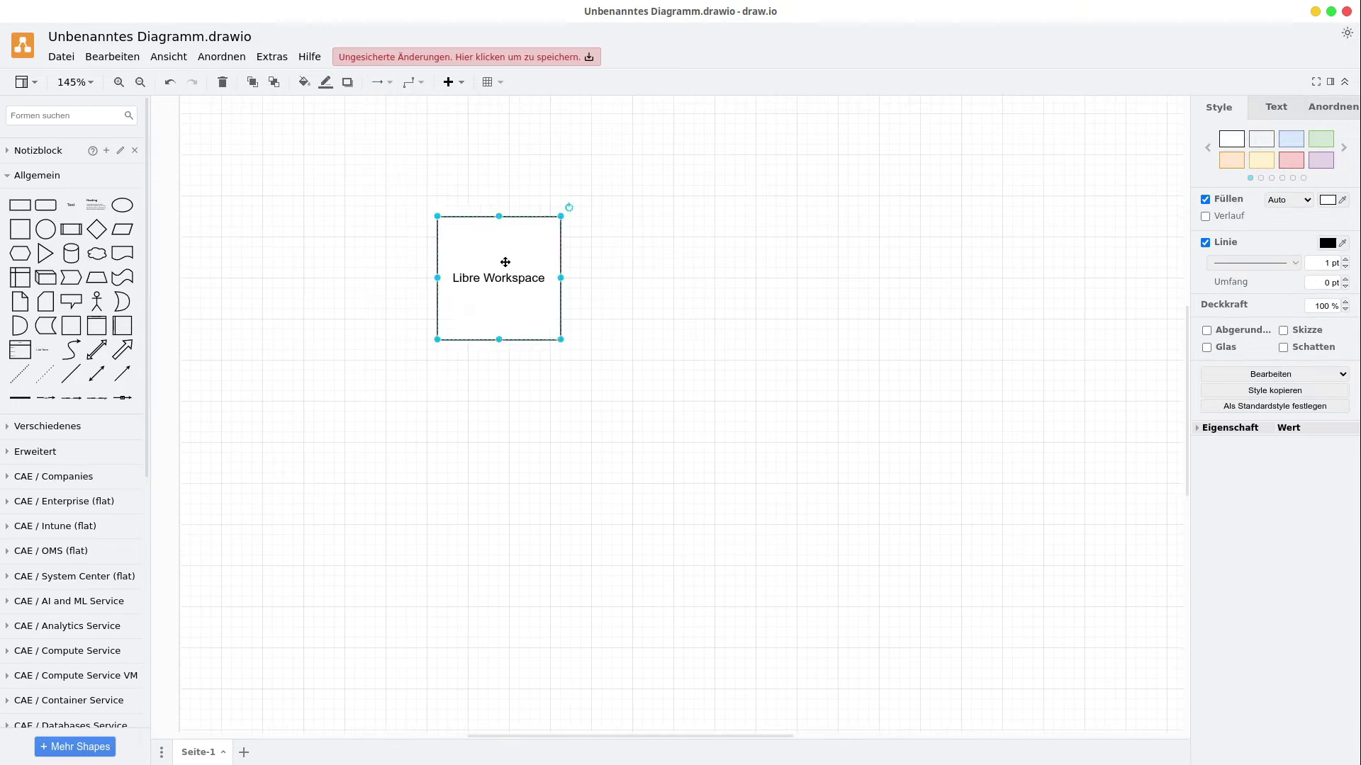
Move the Libre Workspace square closer to the page's upper-left corner
{"action": "left_click_drag", "start_coordinate": [503, 262], "coordinate": [335, 214]}
{"action": "scroll", "coordinate": [582, 341], "scroll_direction": "up", "scroll_amount": 4}
{"action": "mouse_move", "coordinate": [343, 474]}
{"action": "left_mouse_down"}
{"action": "mouse_move", "coordinate": [363, 498]}
{"action": "mouse_move", "coordinate": [363, 457]}
{"action": "left_mouse_up"}
{"action": "left_click", "coordinate": [468, 456]}
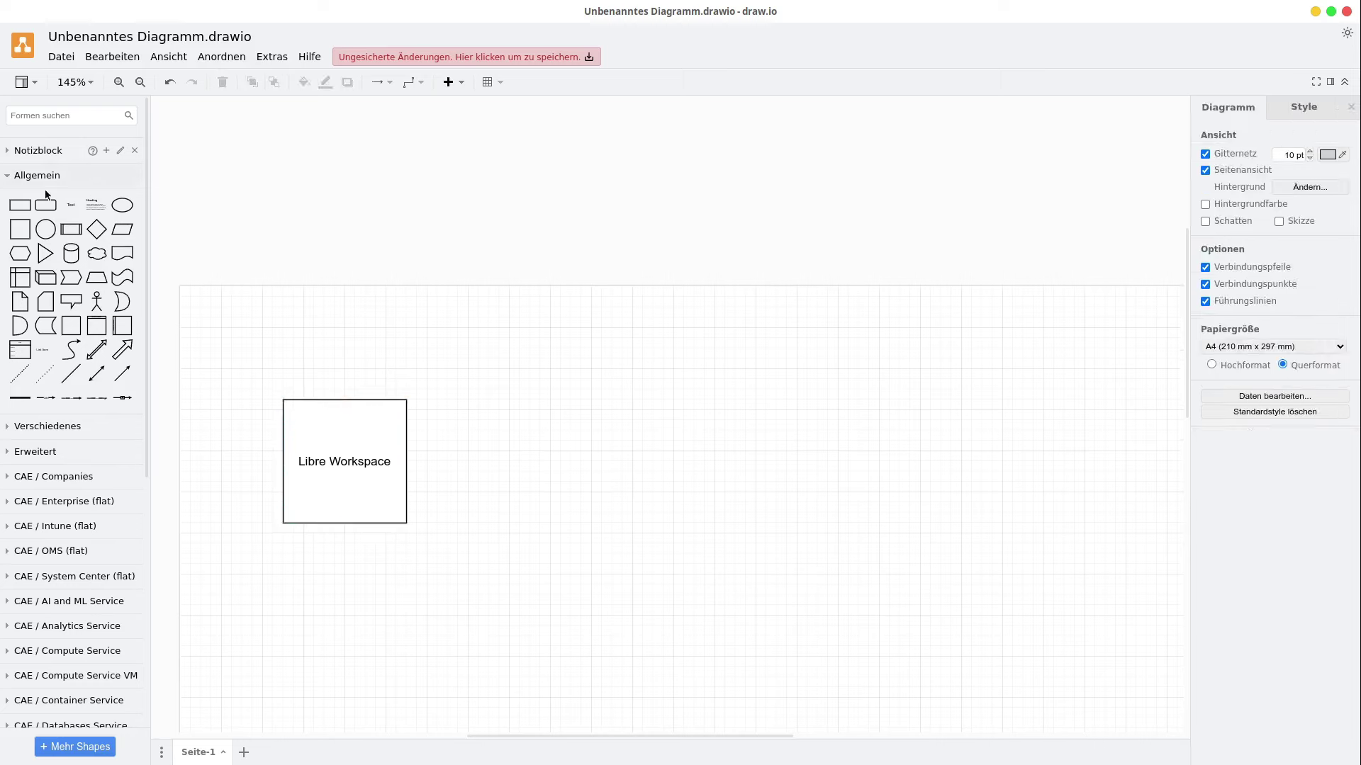
Place an unlabelled rectangle to the right of the Libre Workspace square, level with its centre
{"action": "left_click", "coordinate": [20, 206]}
{"action": "left_click_drag", "start_coordinate": [652, 409], "coordinate": [629, 460]}
{"action": "double_click", "coordinate": [629, 459]}
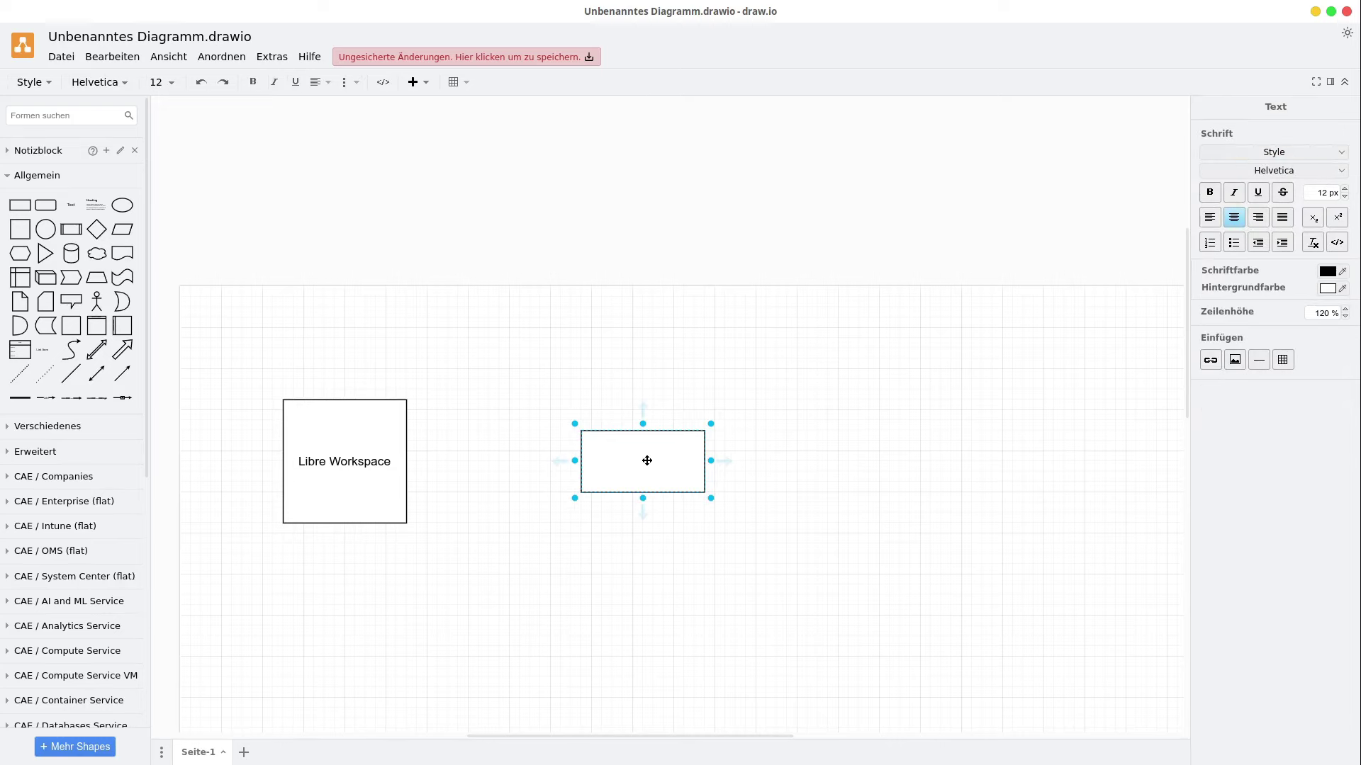
{"action": "left_click", "coordinate": [532, 389]}
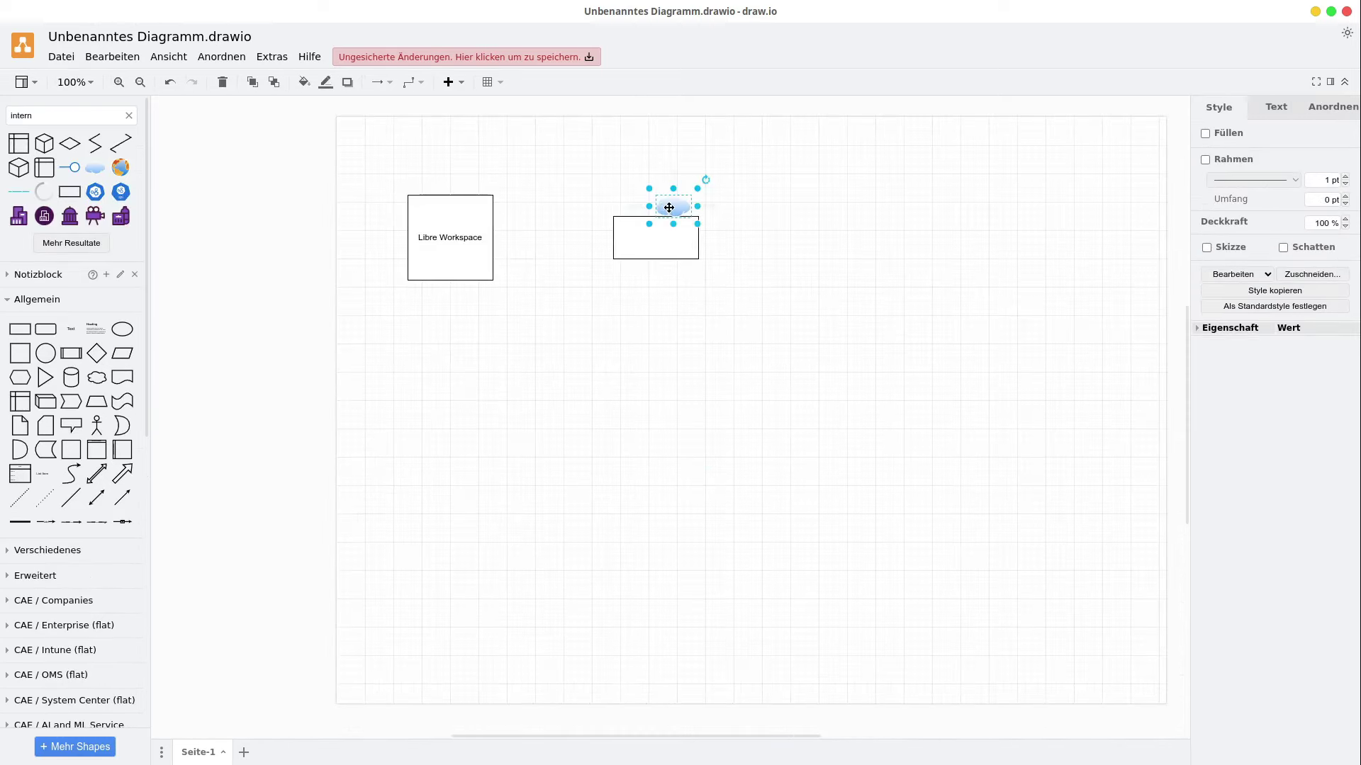
Place a large blue cloud shape on the page's right side and label it "Internet"
{"action": "left_click_drag", "start_coordinate": [673, 205], "coordinate": [1099, 287]}
{"action": "double_click", "coordinate": [954, 371]}
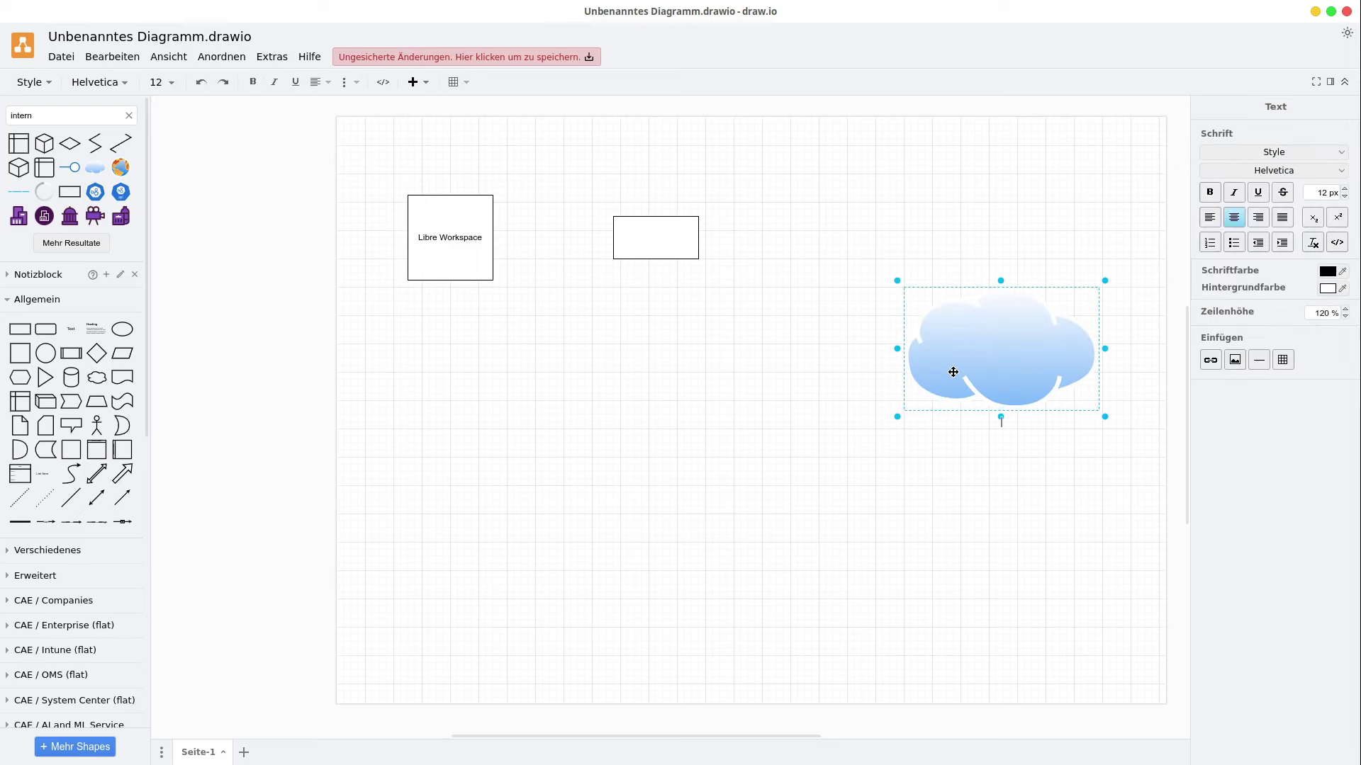
{"action": "left_click", "coordinate": [985, 360]}
{"action": "double_click", "coordinate": [985, 355]}
{"action": "type", "text": "Internet"}
{"action": "key", "text": "Return"}
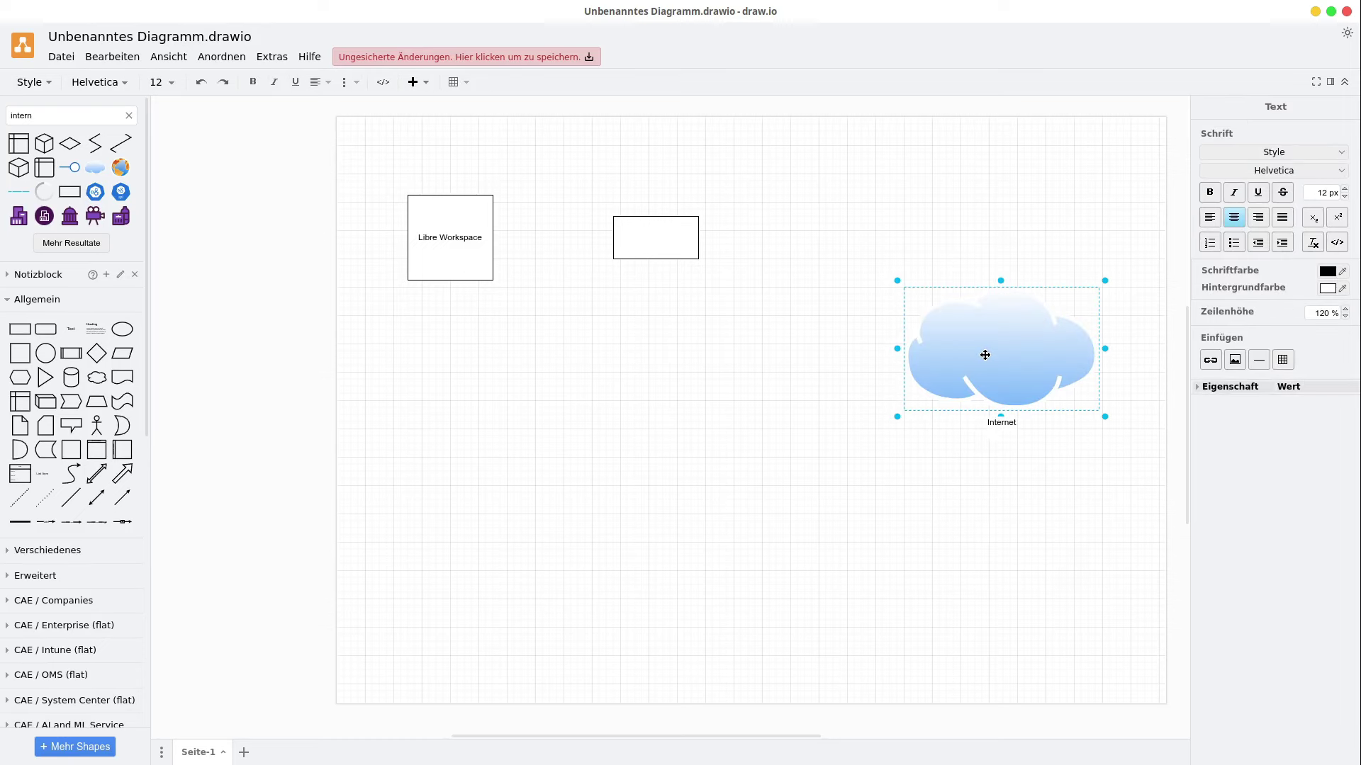
{"action": "left_click", "coordinate": [656, 376]}
Delete the empty rectangle beside the Libre Workspace square
{"action": "key", "text": "ctrl+plus"}
{"action": "mouse_move", "coordinate": [374, 294]}
{"action": "left_mouse_down"}
{"action": "mouse_move", "coordinate": [380, 322]}
{"action": "mouse_move", "coordinate": [395, 304]}
{"action": "left_mouse_up"}
{"action": "left_click", "coordinate": [562, 320]}
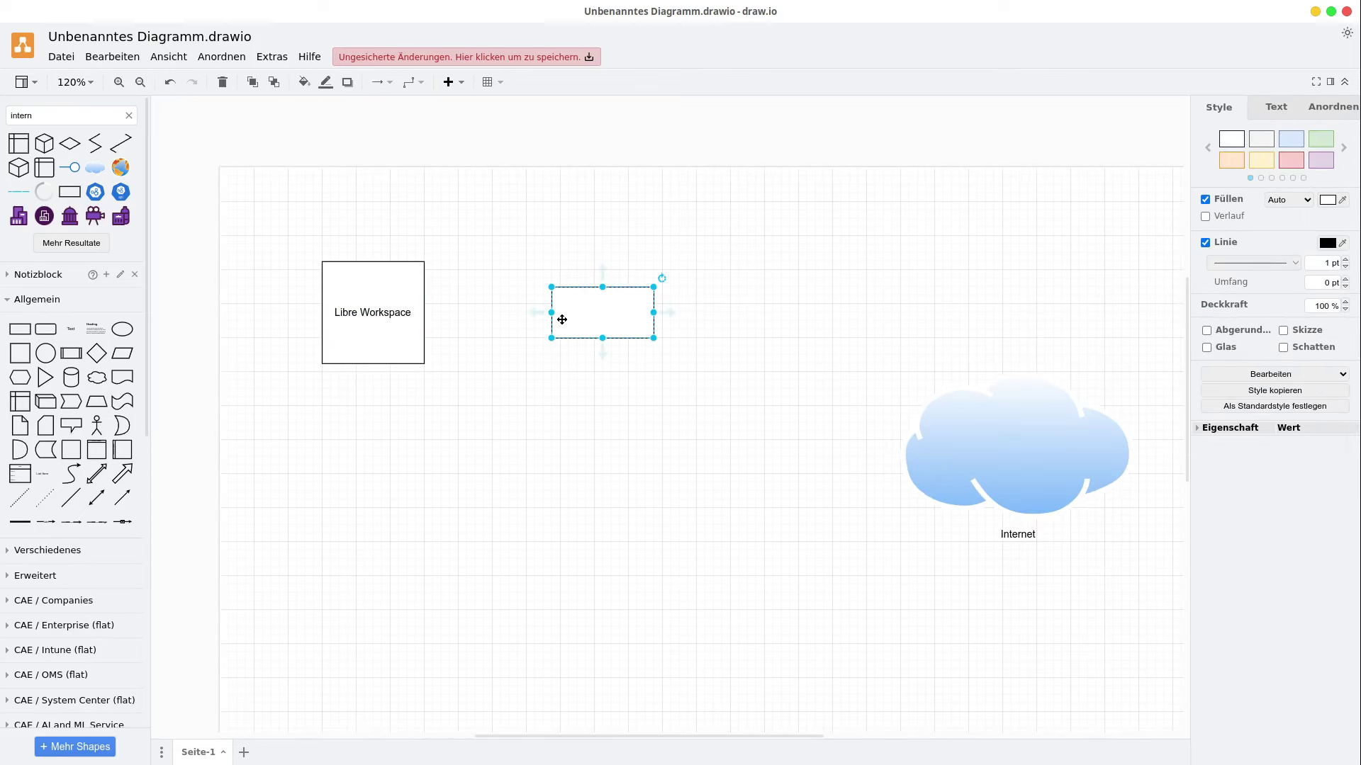
{"action": "key", "text": "Delete"}
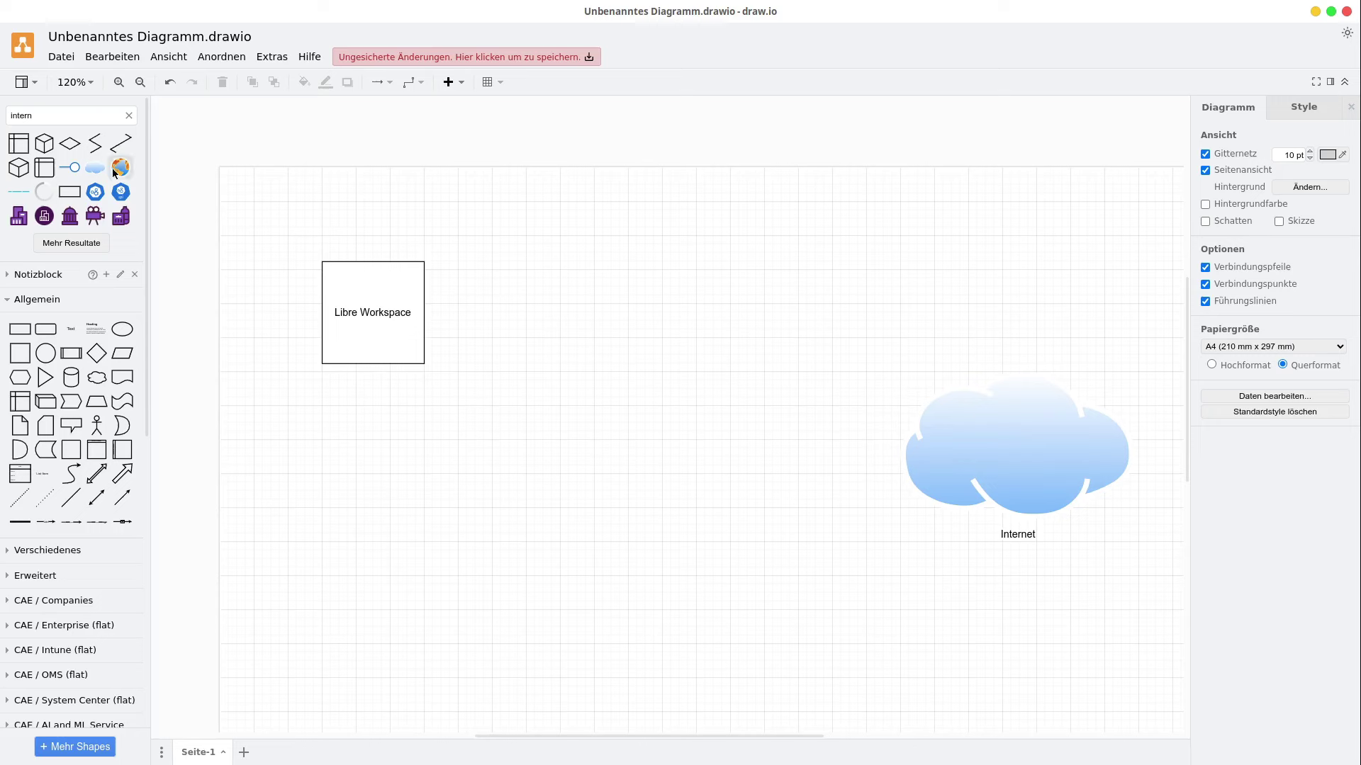
Connect the Libre Workspace square to the Internet cloud with an arrow pointing at the cloud
{"action": "left_click_drag", "start_coordinate": [439, 312], "coordinate": [889, 434]}
{"action": "left_click", "coordinate": [589, 381]}
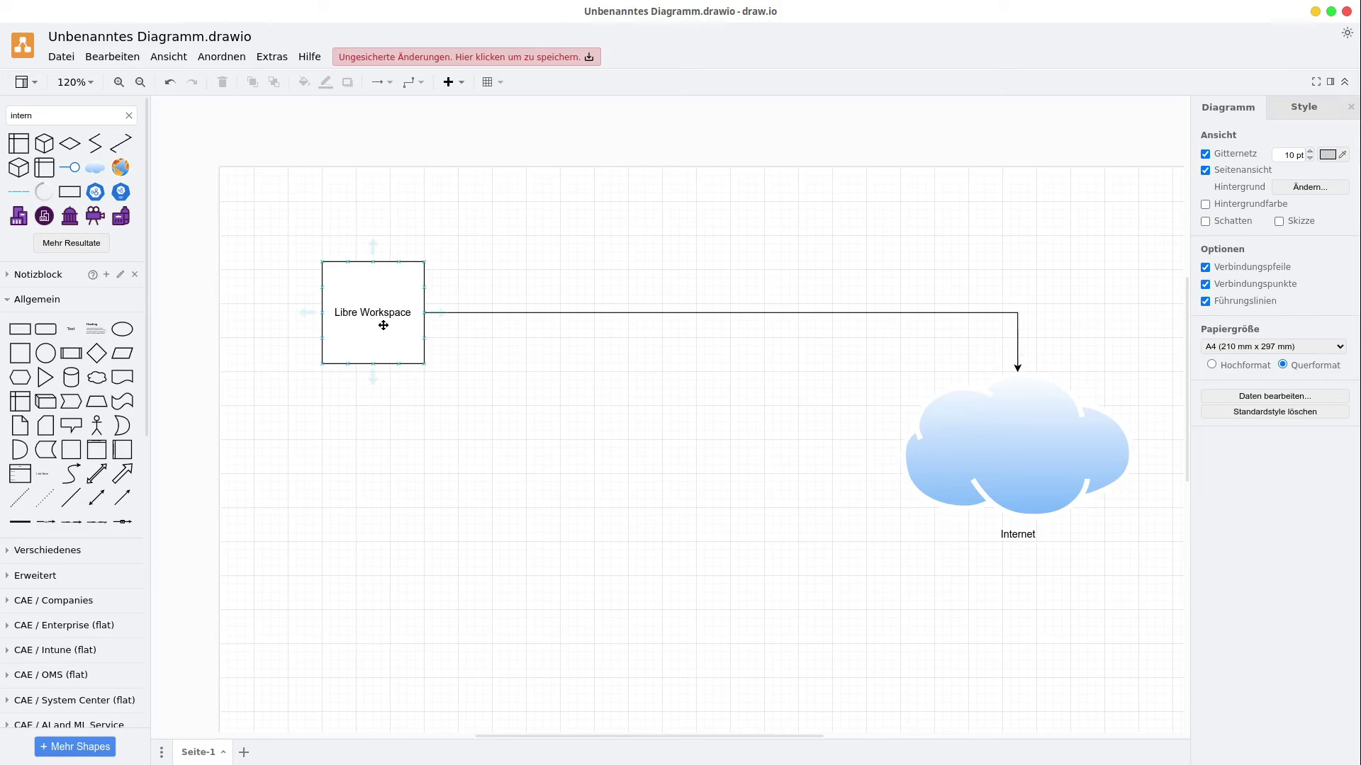
Add a rectangle above the connector, near the cloud, and label it "DNS"
{"action": "left_click", "coordinate": [28, 333]}
{"action": "left_click_drag", "start_coordinate": [701, 397], "coordinate": [853, 207]}
{"action": "type", "text": "DNS"}
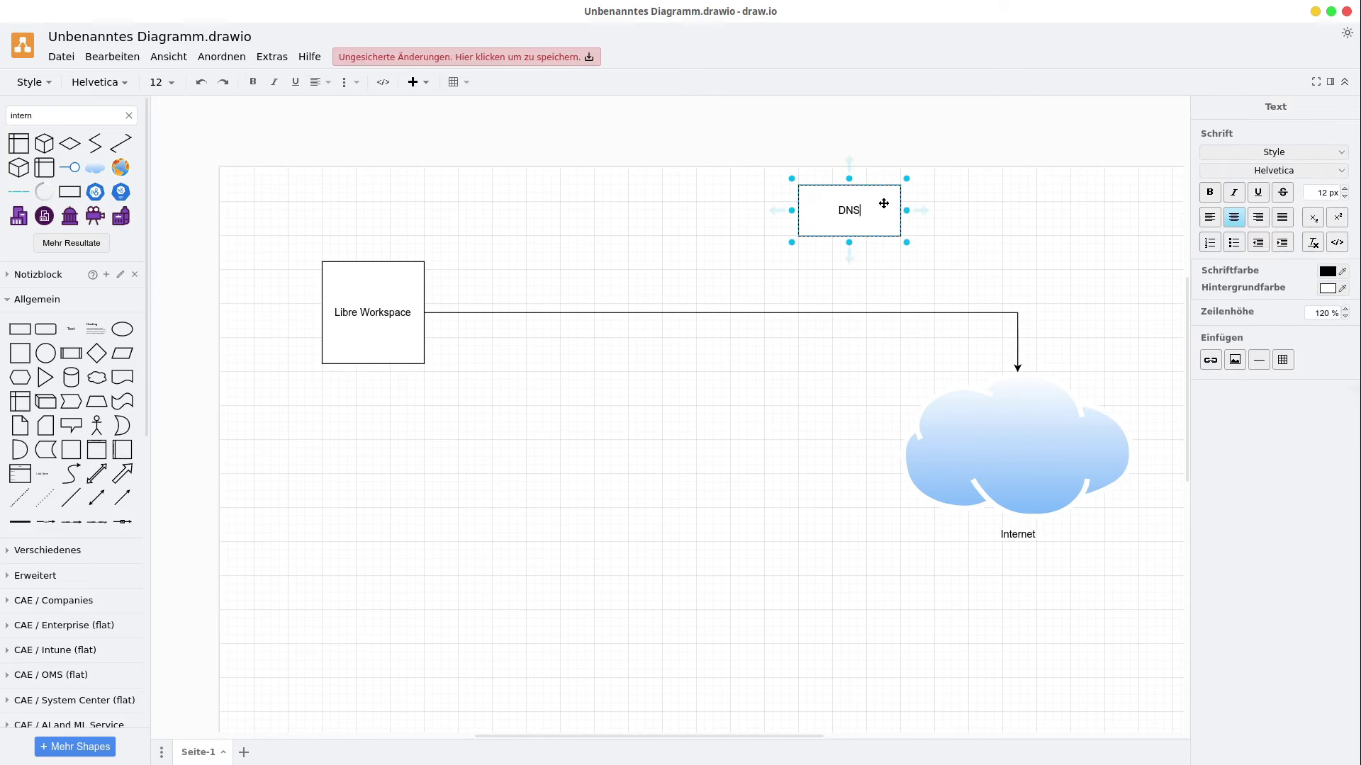
{"action": "key", "text": "Return"}
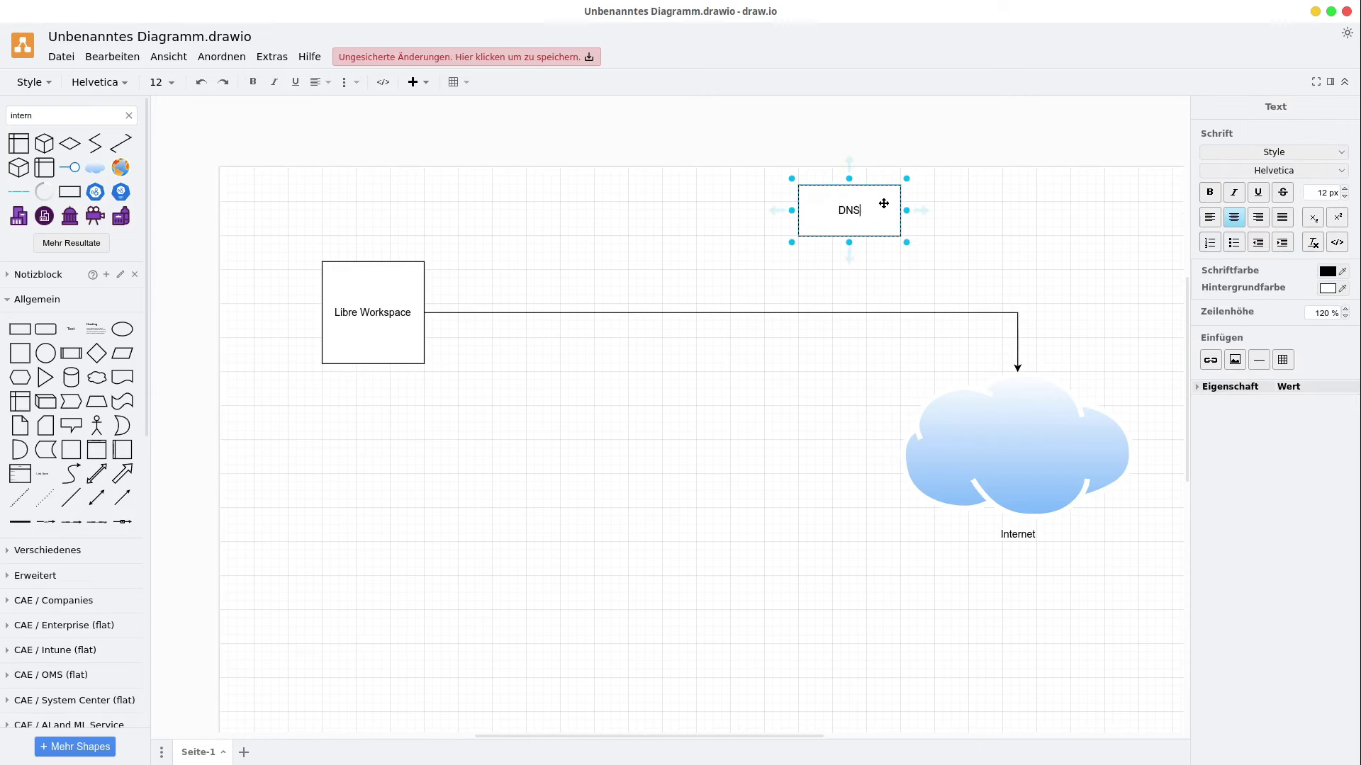
{"action": "left_click", "coordinate": [921, 208]}
Move the DNS box into the centre of the Internet cloud, keeping its label as "DNS"
{"action": "left_click", "coordinate": [841, 198]}
{"action": "left_click_drag", "start_coordinate": [841, 198], "coordinate": [1009, 429]}
{"action": "double_click", "coordinate": [1017, 440]}
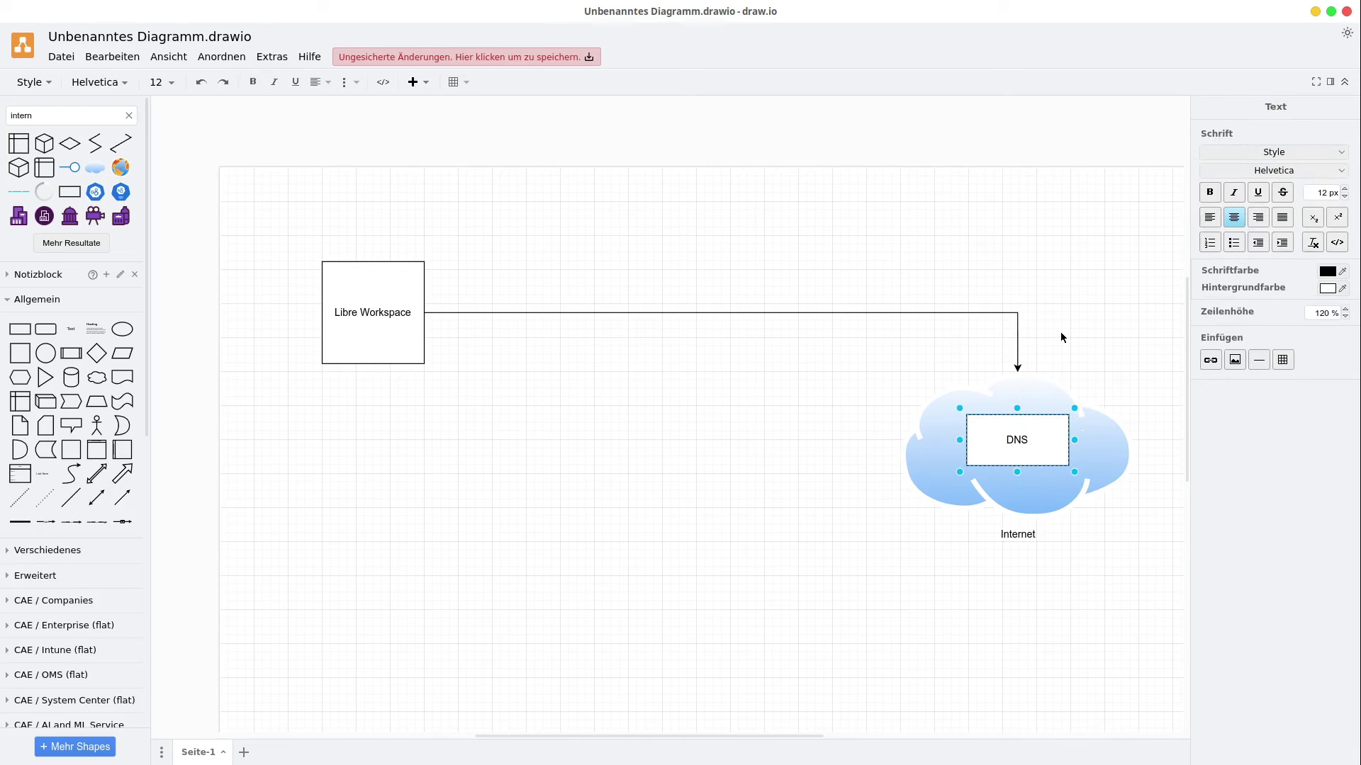
{"action": "key", "text": "Return"}
{"action": "key", "text": "BackSpace"}
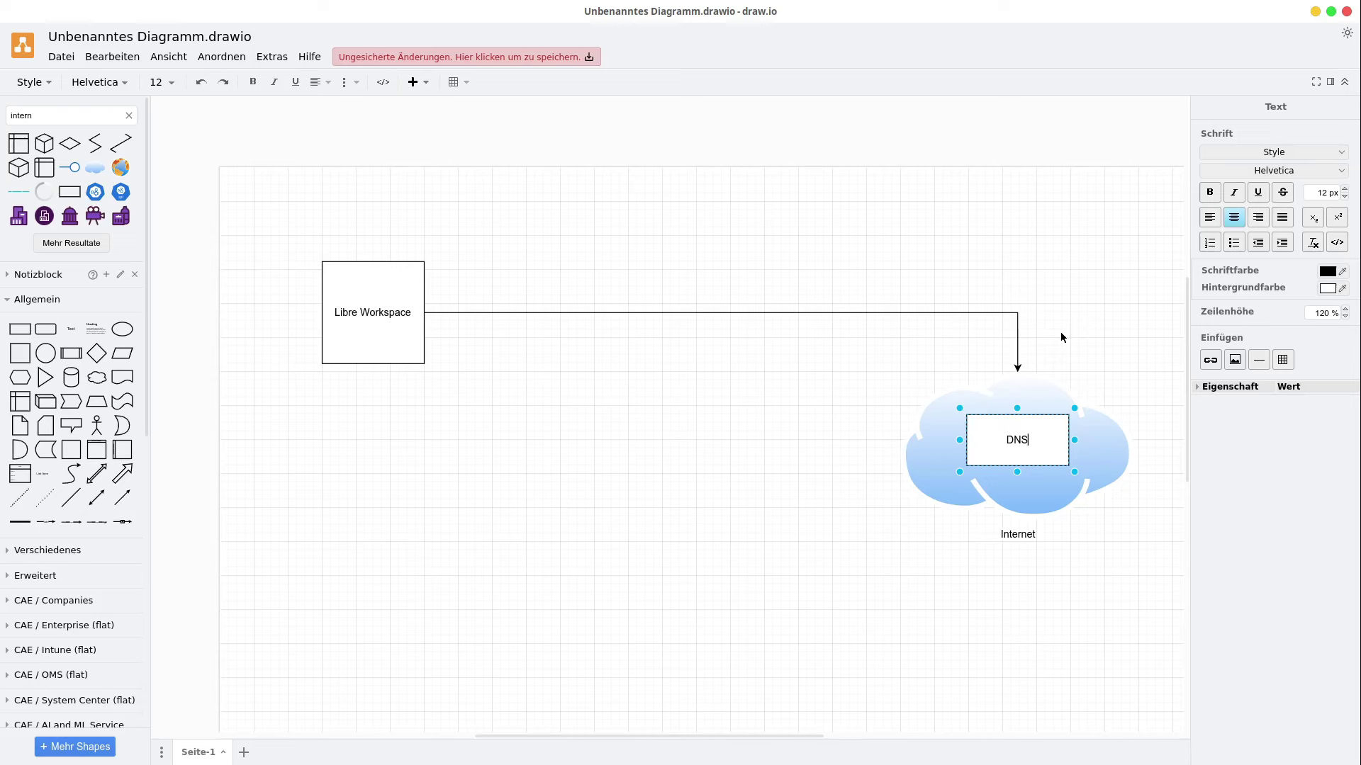
{"action": "left_click", "coordinate": [480, 486]}
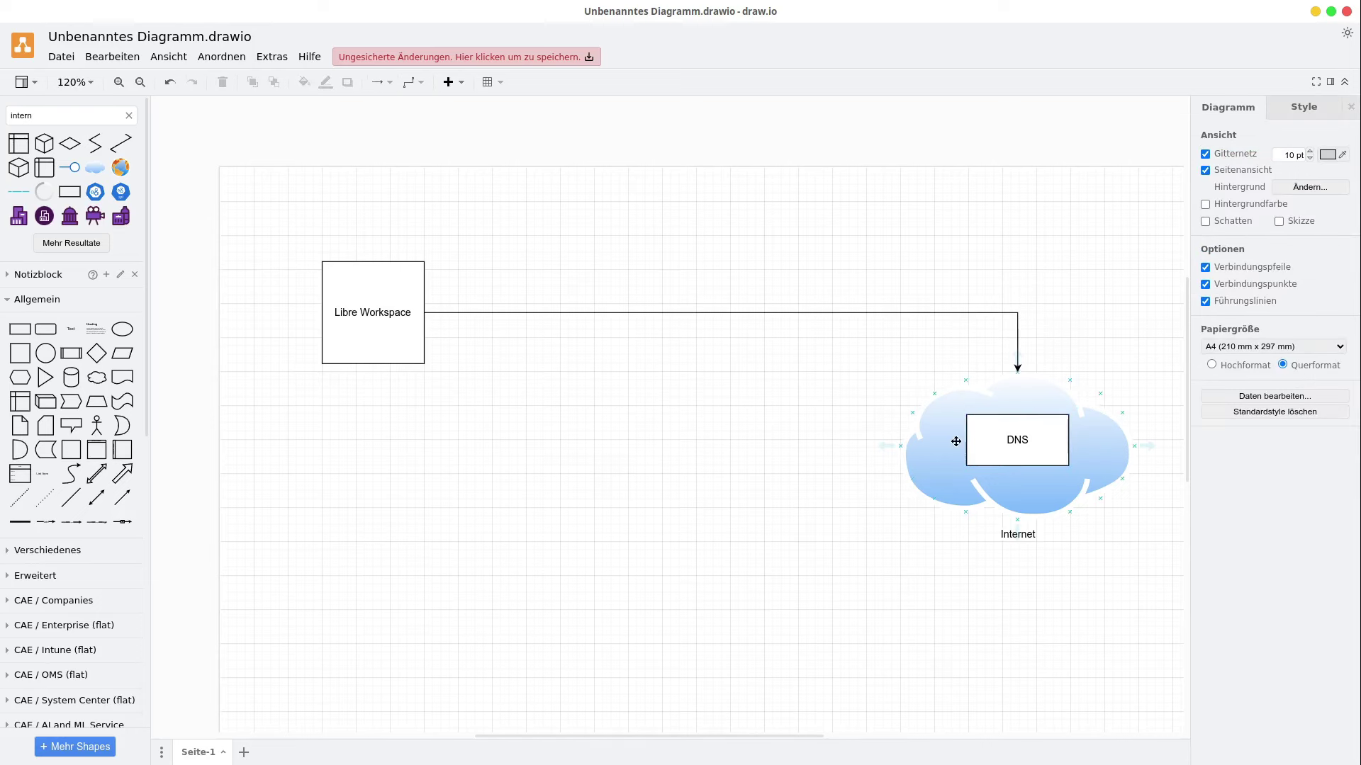
Draw a return arrow from the DNS box to Libre Workspace and reroute both connectors so they run parallel without overlapping
{"action": "left_click", "coordinate": [978, 440]}
{"action": "left_click_drag", "start_coordinate": [953, 440], "coordinate": [382, 354]}
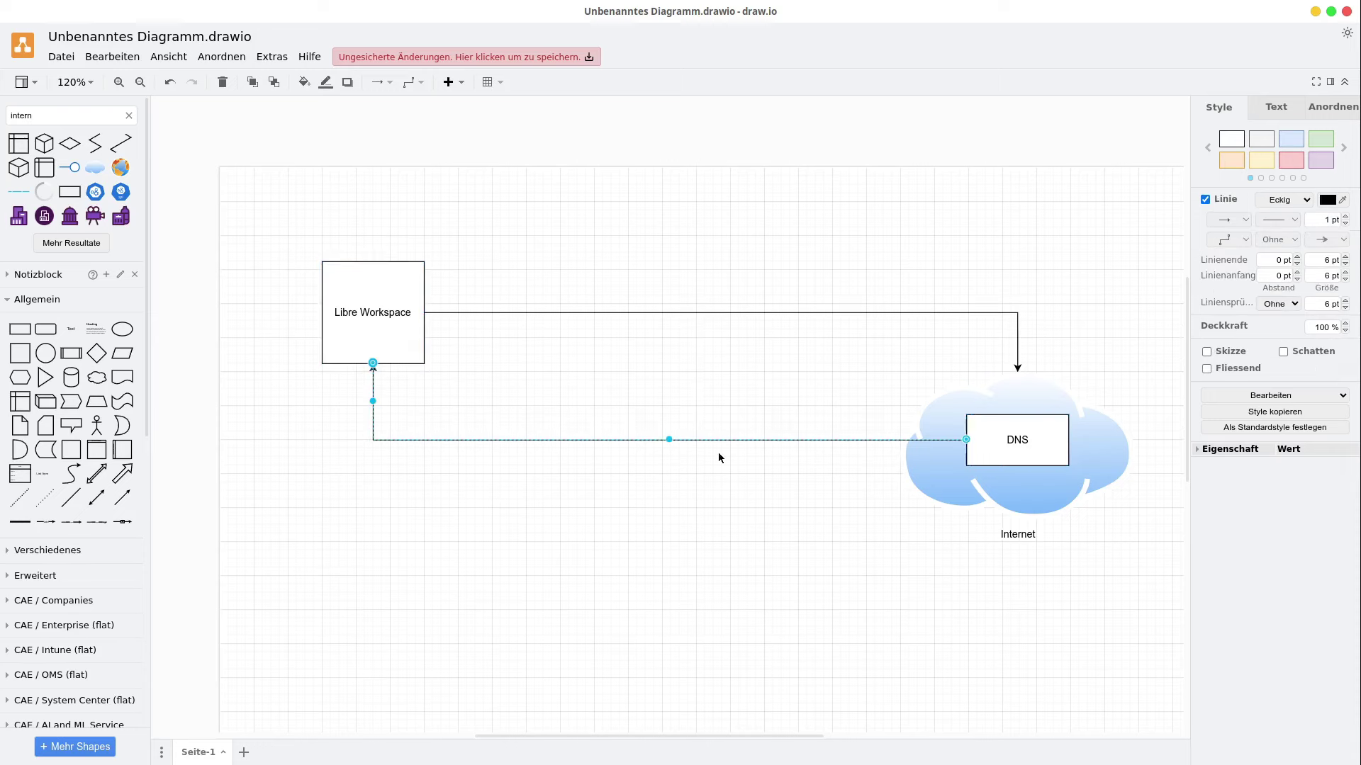
{"action": "left_click_drag", "start_coordinate": [708, 440], "coordinate": [692, 321]}
{"action": "left_click", "coordinate": [704, 311]}
{"action": "left_click_drag", "start_coordinate": [1017, 342], "coordinate": [1054, 344]}
{"action": "left_click", "coordinate": [295, 331]}
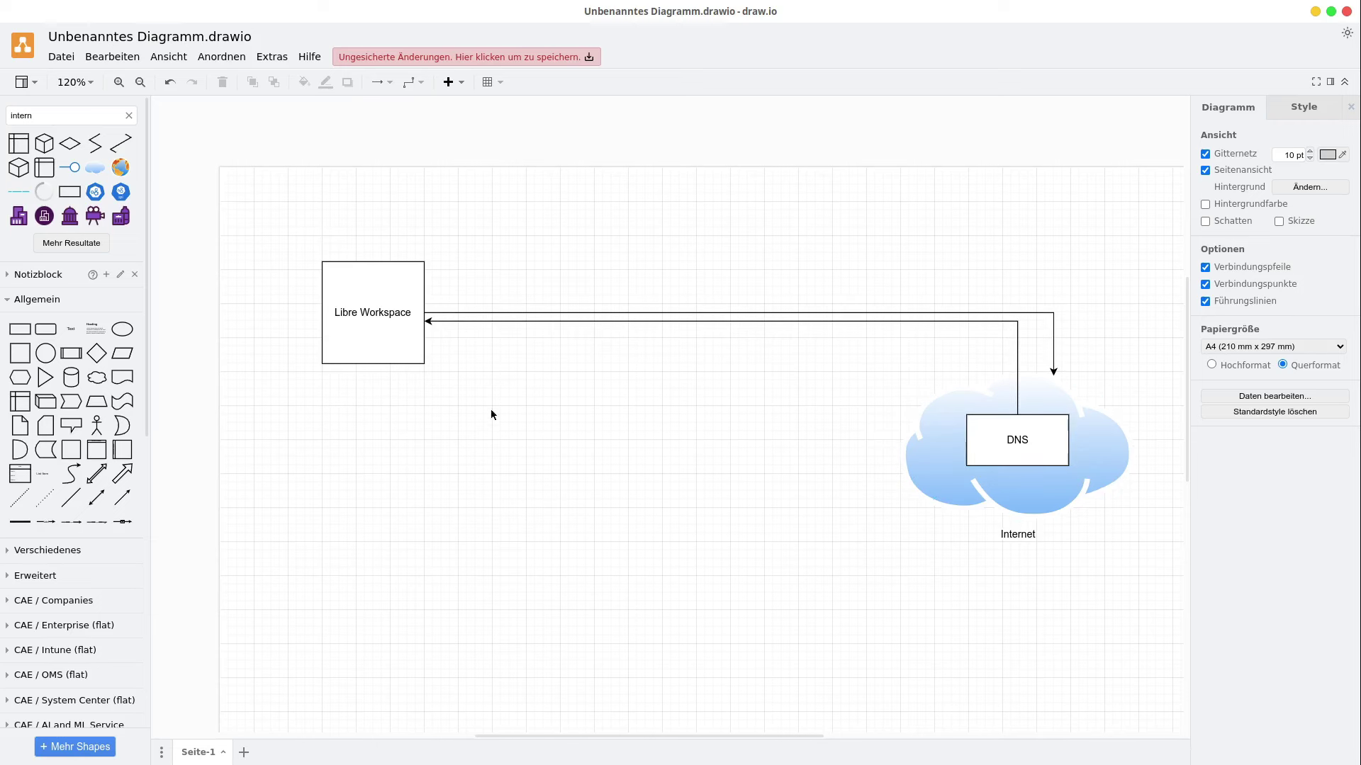
{"action": "left_click", "coordinate": [374, 351]}
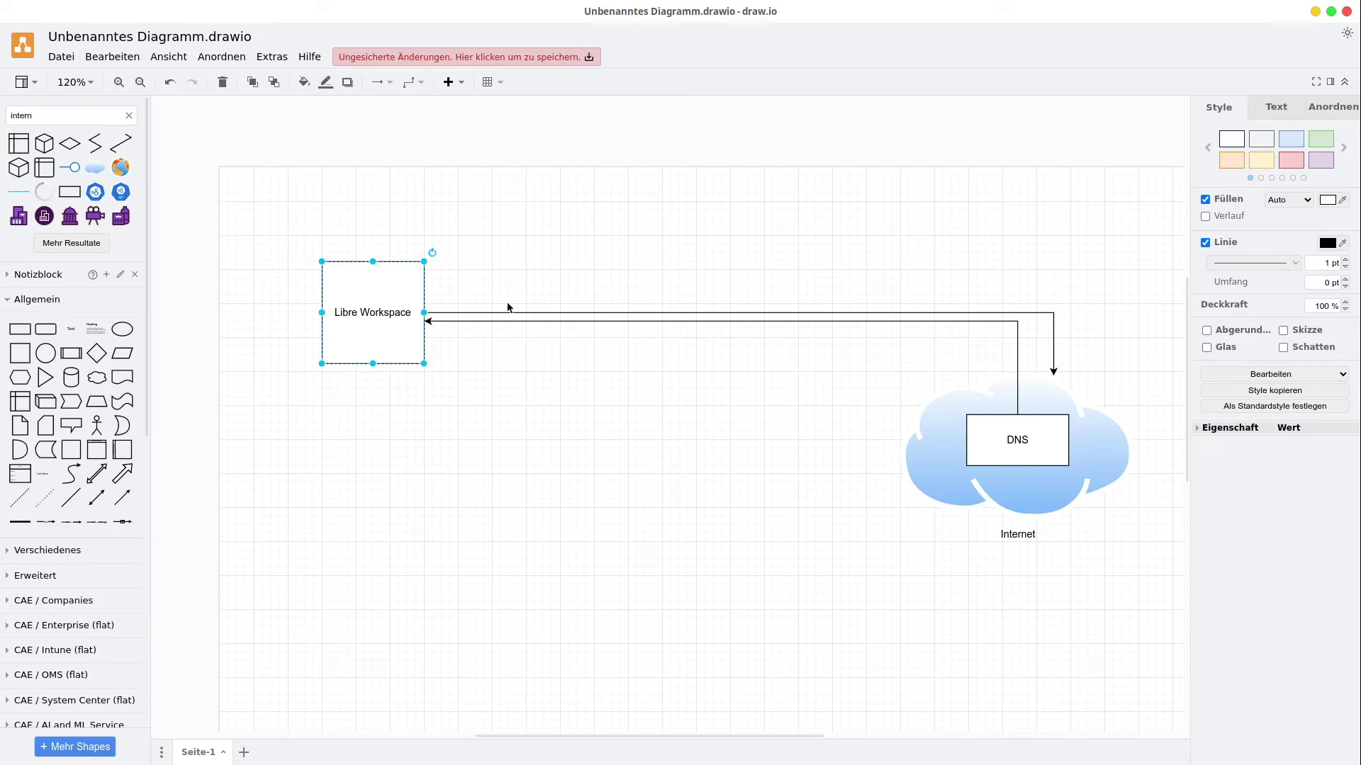
{"action": "left_click", "coordinate": [1025, 441]}
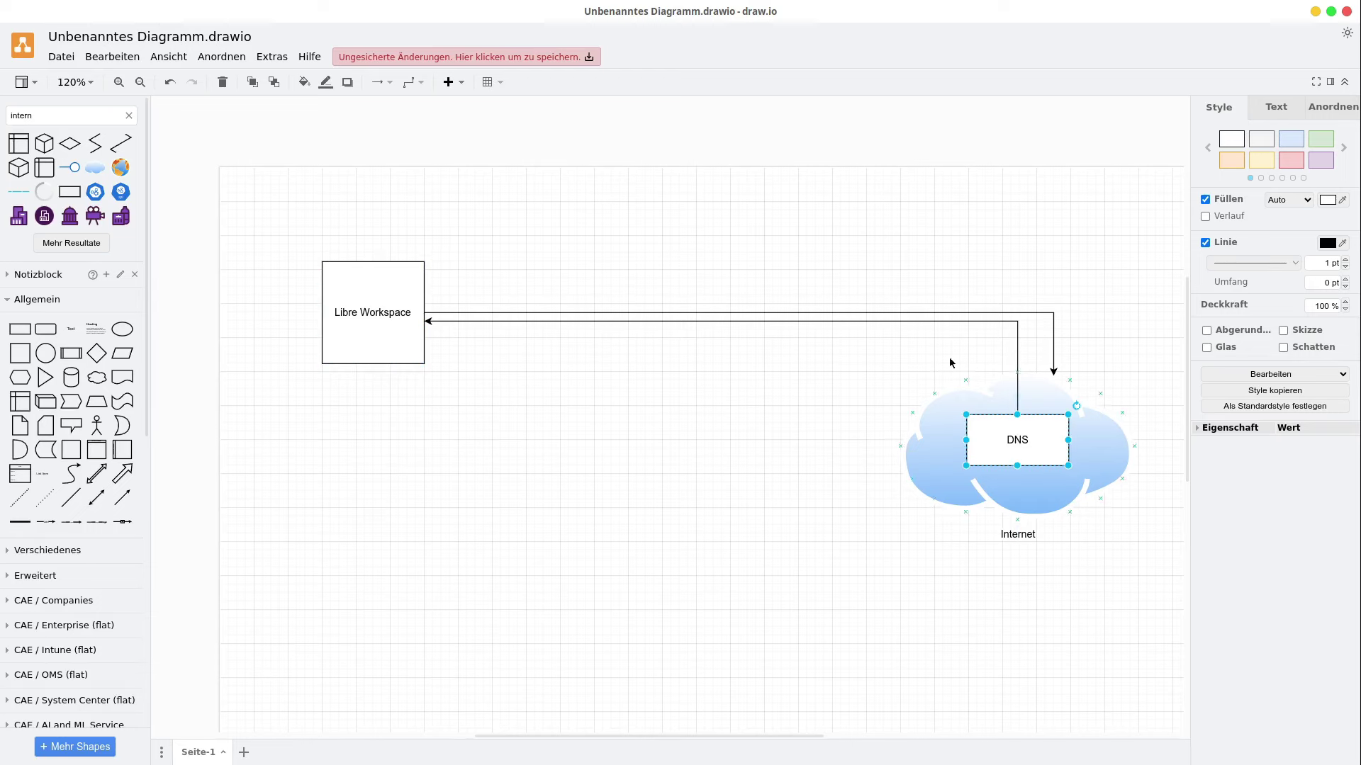
Add the IP address 76.23.12.3 as a second line in the Libre Workspace square's label
{"action": "double_click", "coordinate": [344, 315]}
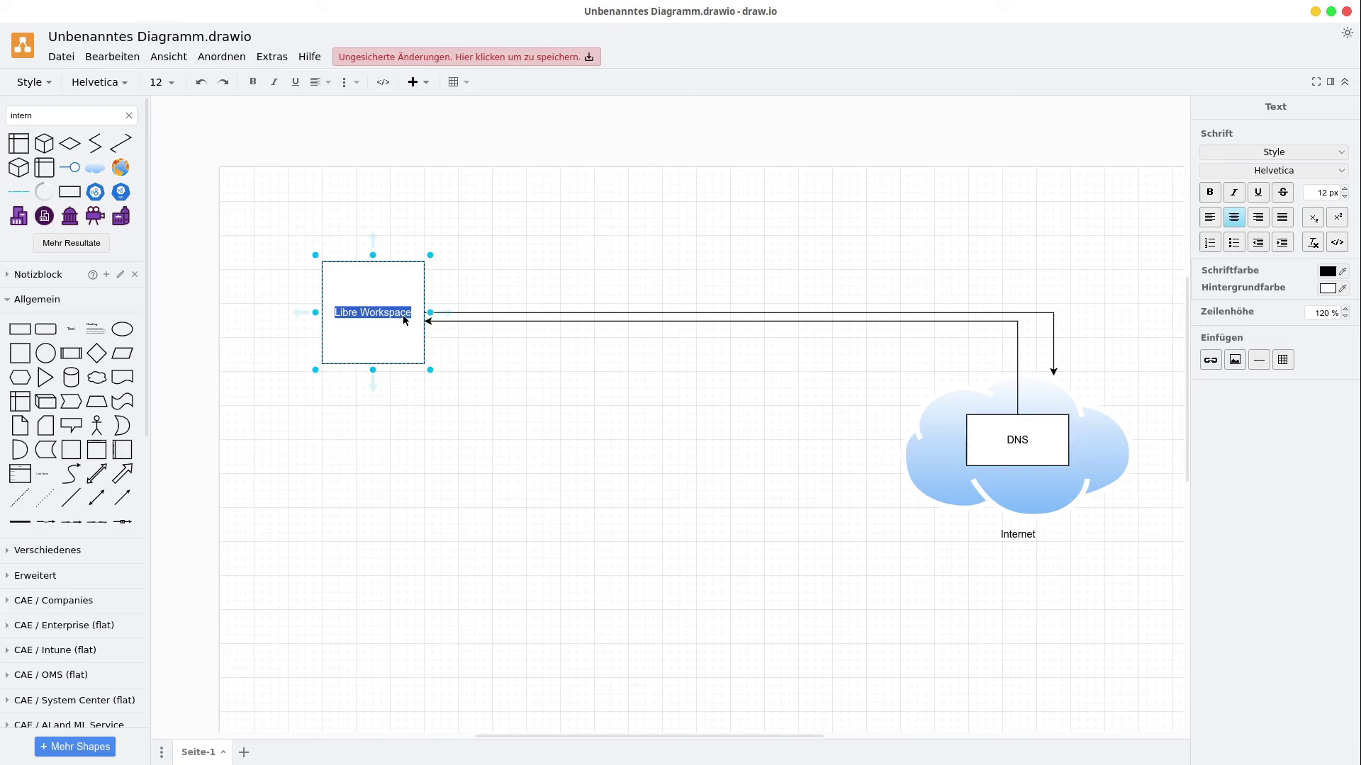
{"action": "left_click", "coordinate": [414, 314]}
{"action": "key", "text": "Return"}
{"action": "type", "text": "7"}
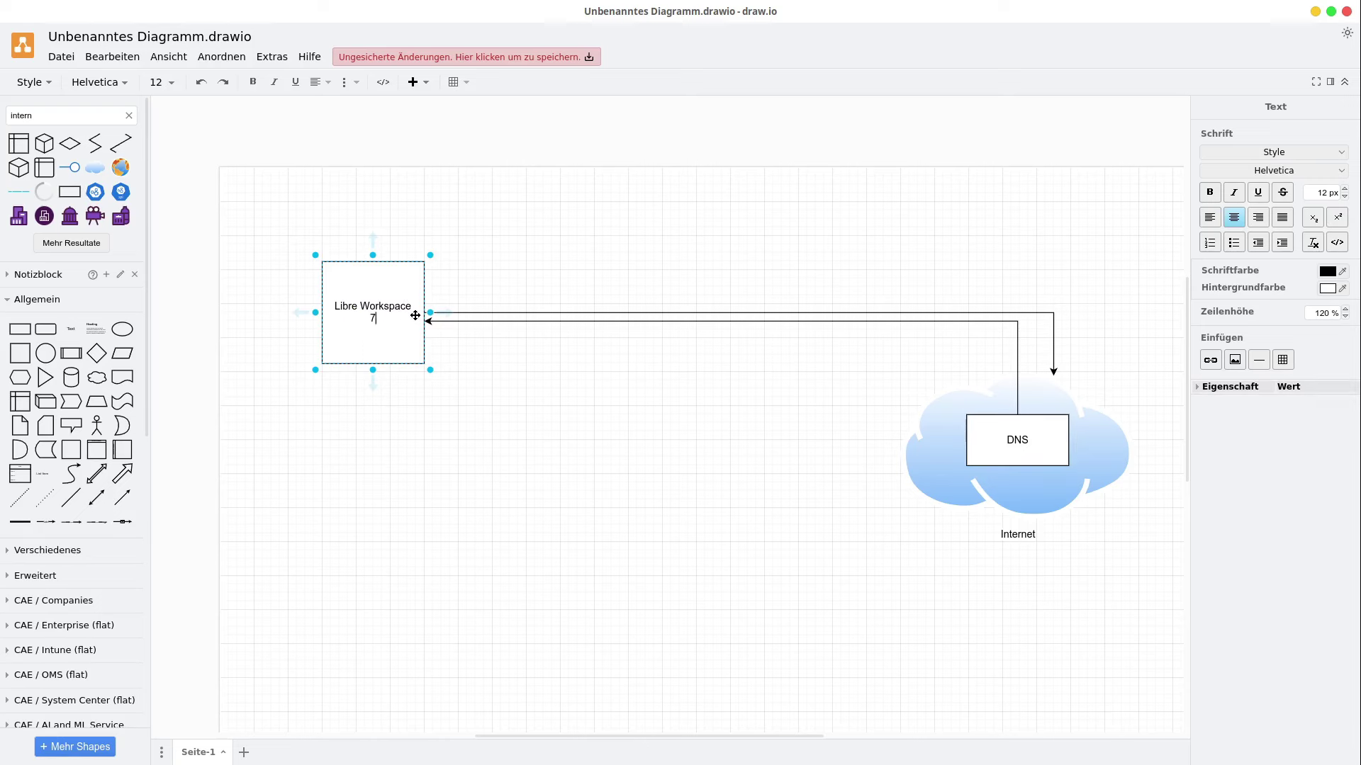
{"action": "type", "text": "6.23.12.3"}
{"action": "left_click", "coordinate": [484, 305]}
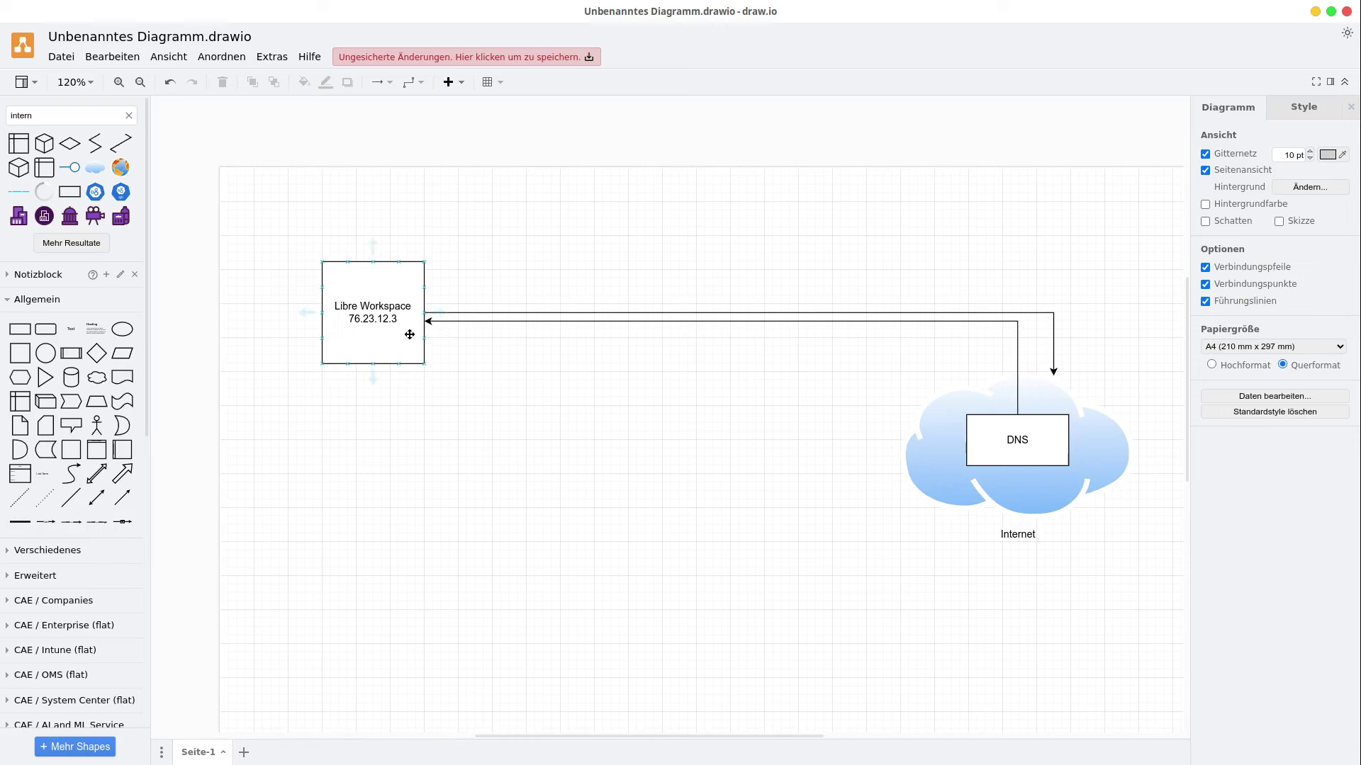
Duplicate the Libre Workspace square below the original and set the copy's IP address to 192.168.178.20
{"action": "left_click", "coordinate": [376, 346]}
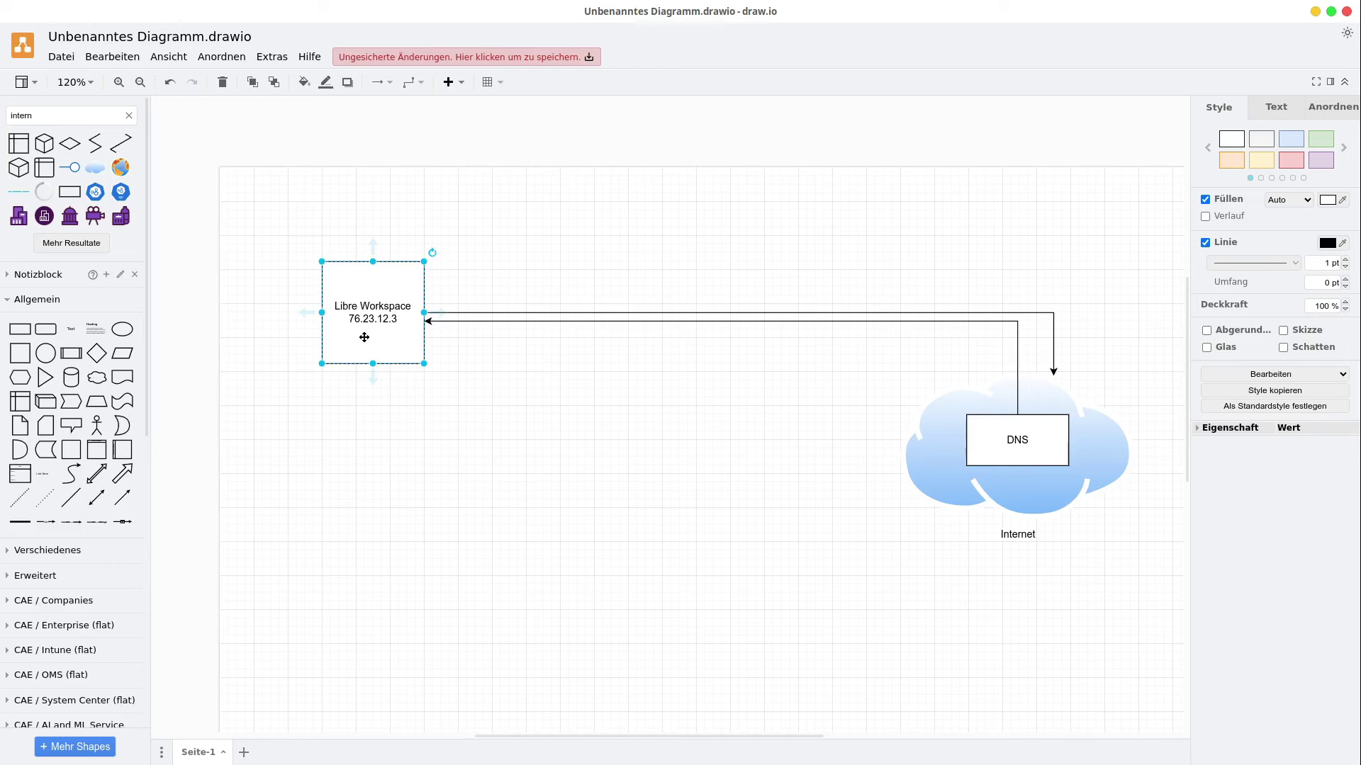
{"action": "left_click_drag", "start_coordinate": [373, 334], "coordinate": [376, 586]}
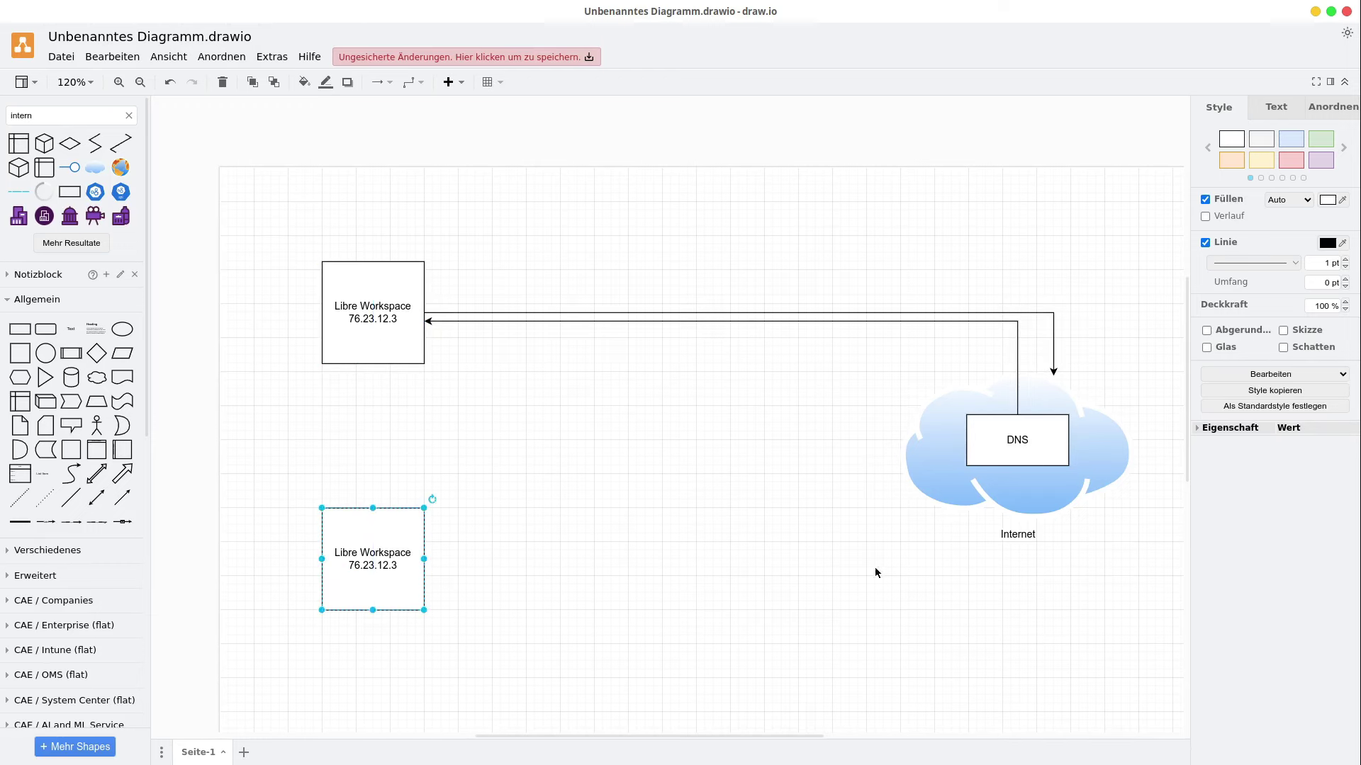
{"action": "double_click", "coordinate": [374, 567]}
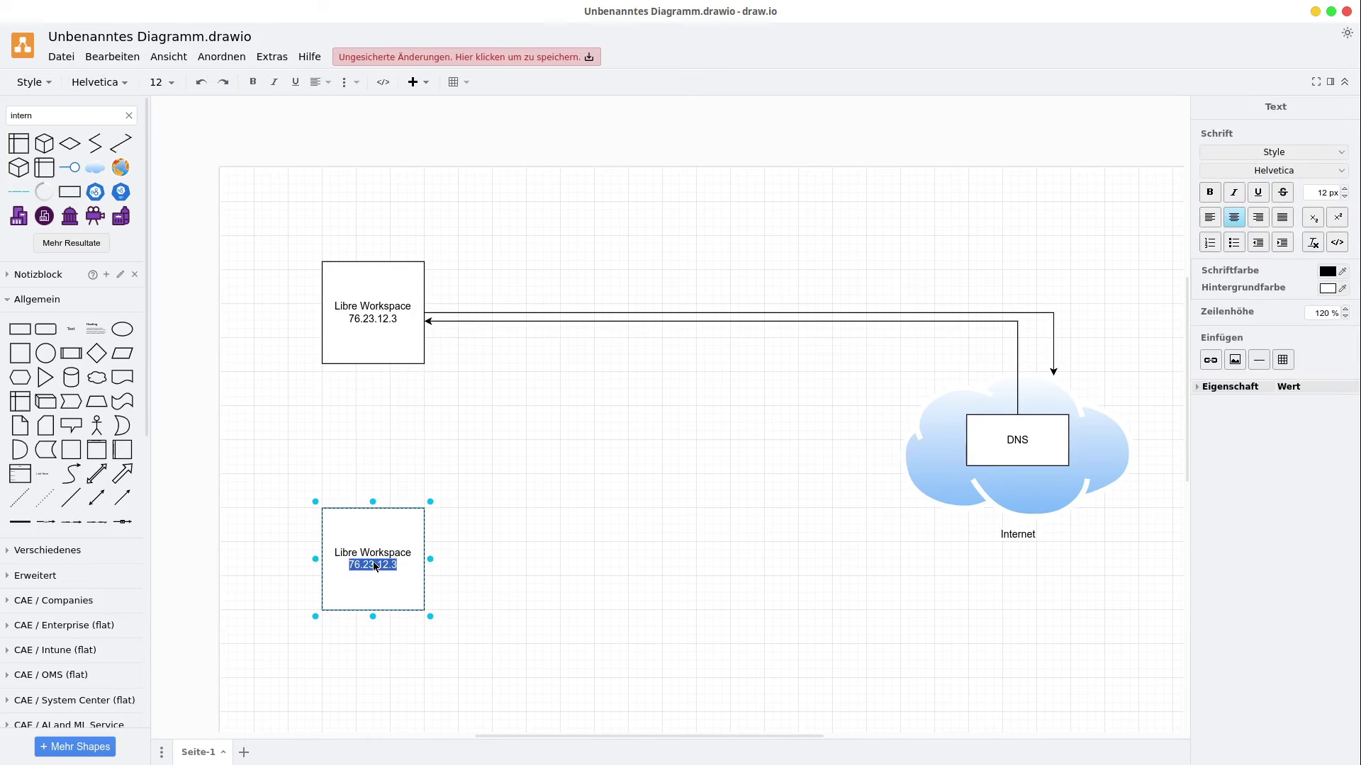
{"action": "key", "text": "BackSpace"}
{"action": "type", "text": "192.168.178.20"}
{"action": "left_click", "coordinate": [479, 568]}
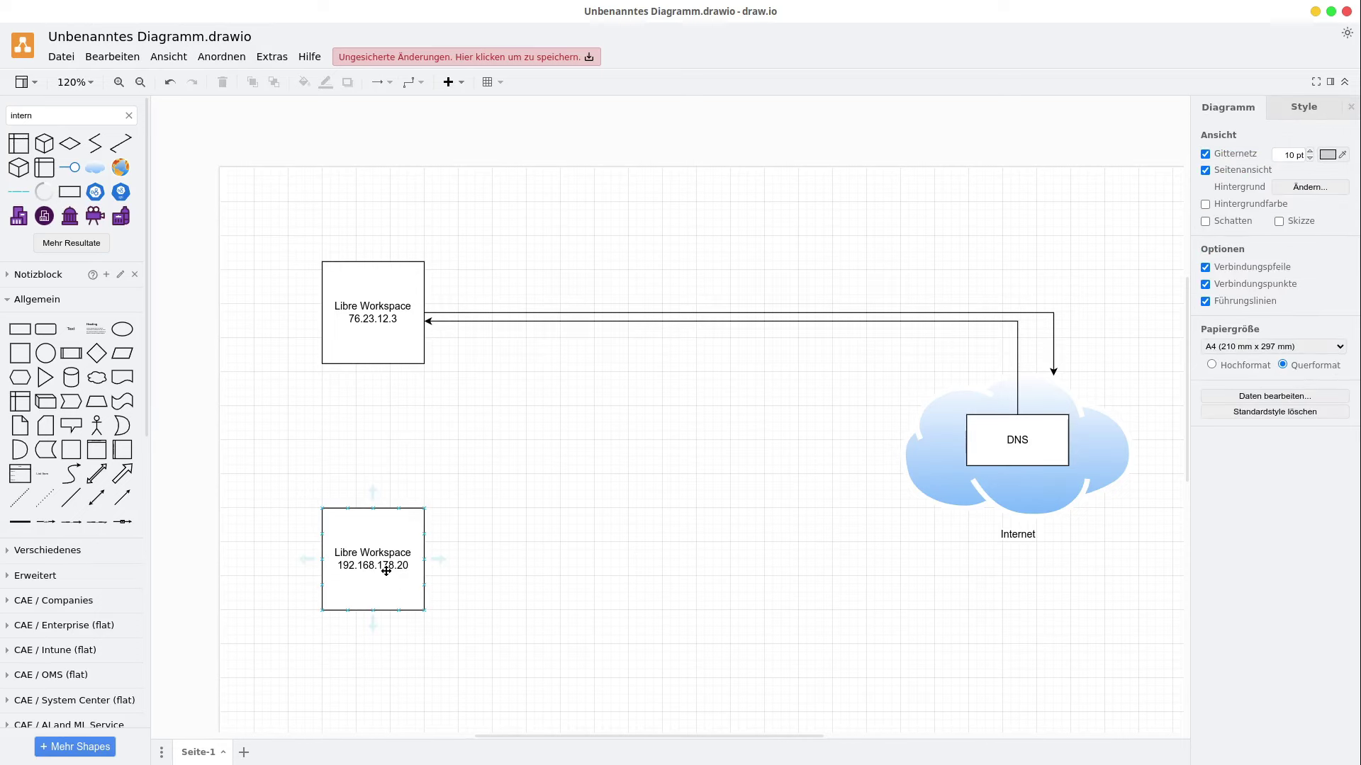
Add a rectangle to the right of the lower Libre Workspace square and label it "Router"
{"action": "left_click", "coordinate": [20, 328]}
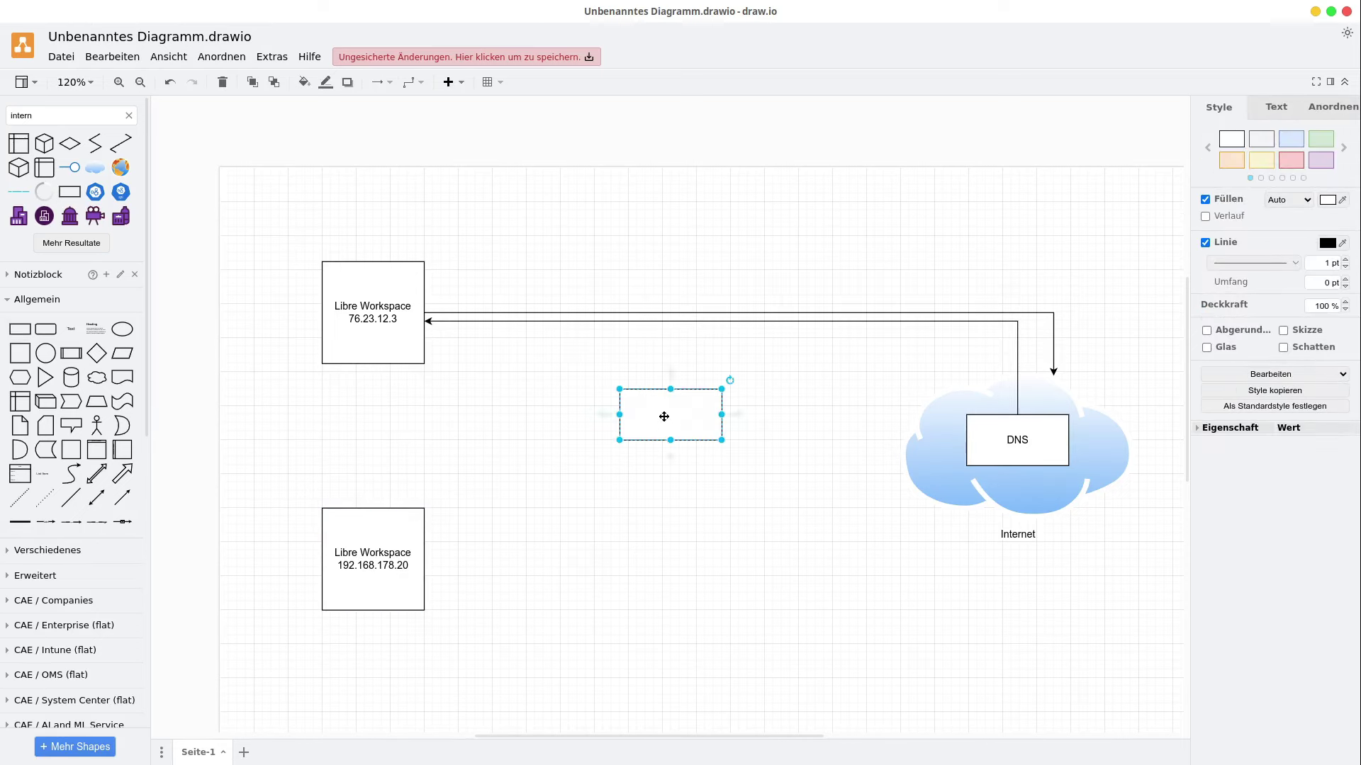
{"action": "left_click_drag", "start_coordinate": [664, 417], "coordinate": [562, 562]}
{"action": "double_click", "coordinate": [580, 557]}
{"action": "type", "text": "R"}
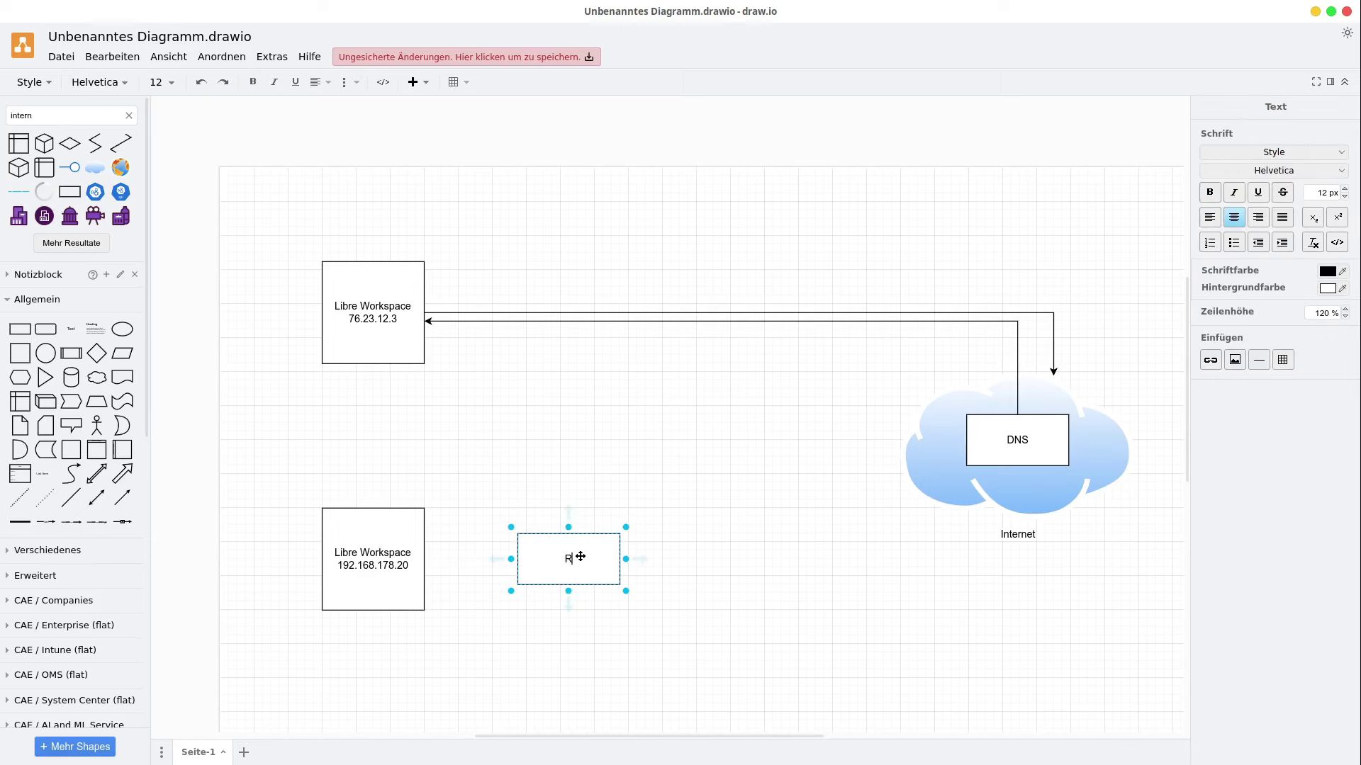
{"action": "type", "text": "outer"}
{"action": "left_click", "coordinate": [760, 583]}
Connect the lower Libre Workspace square and the Router box with two parallel arrows, one in each direction
{"action": "left_click", "coordinate": [565, 556]}
{"action": "left_click", "coordinate": [433, 555]}
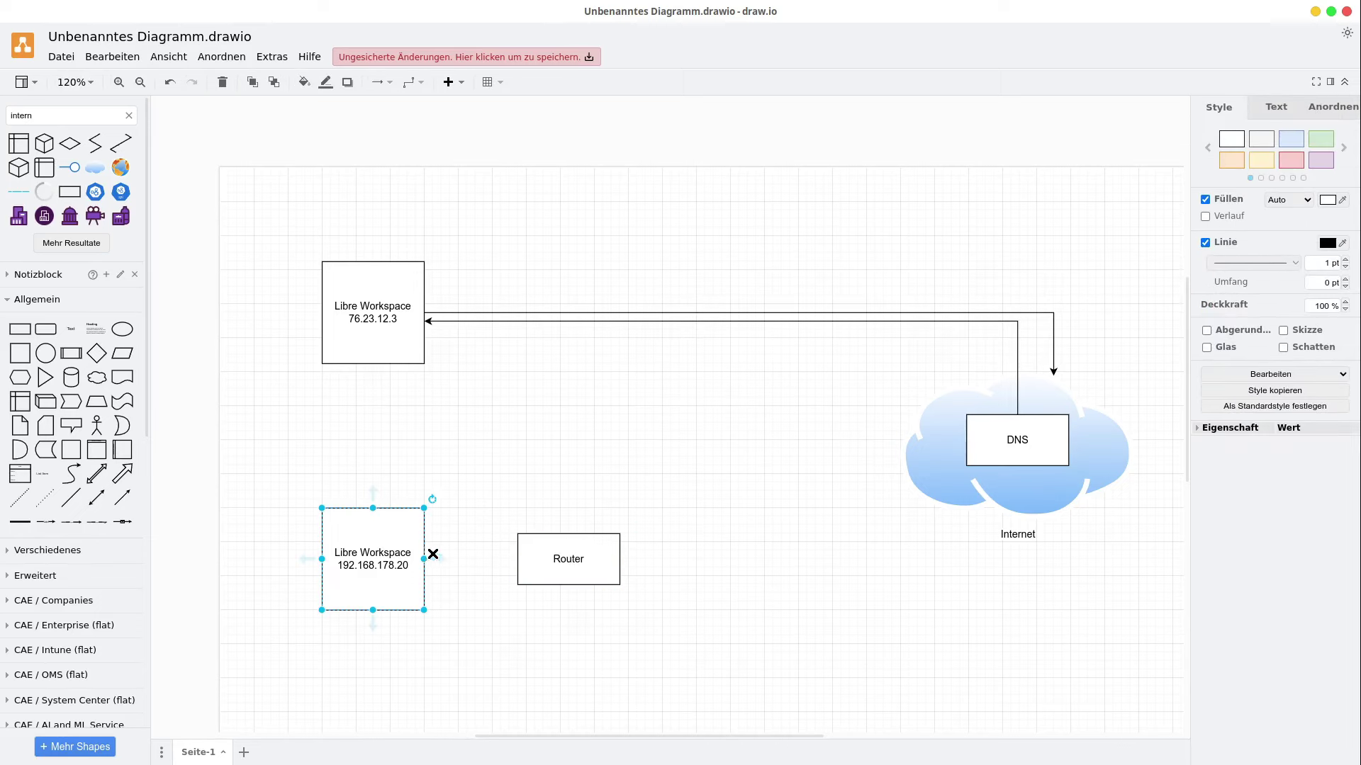
{"action": "left_click", "coordinate": [433, 554]}
{"action": "left_click", "coordinate": [457, 565]}
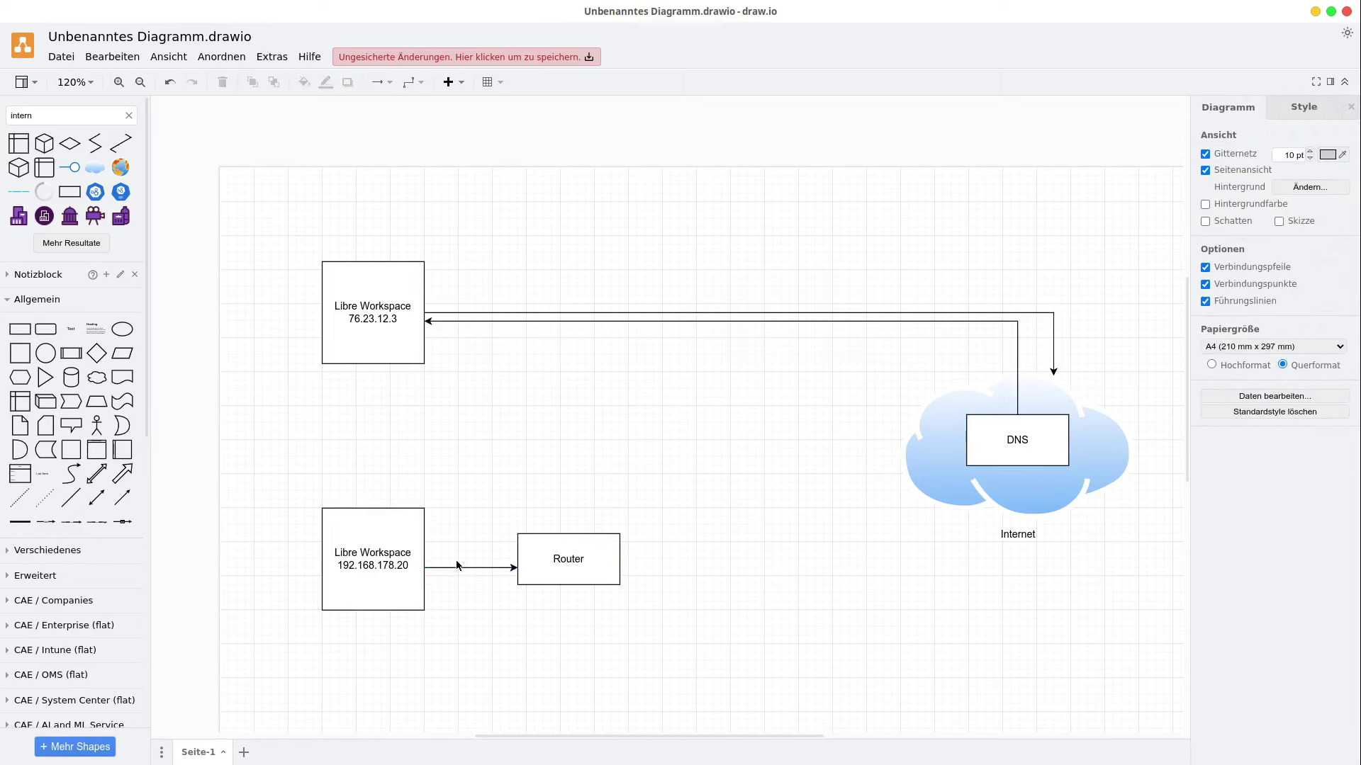
{"action": "left_click_drag", "start_coordinate": [505, 559], "coordinate": [425, 559]}
{"action": "left_click", "coordinate": [470, 561]}
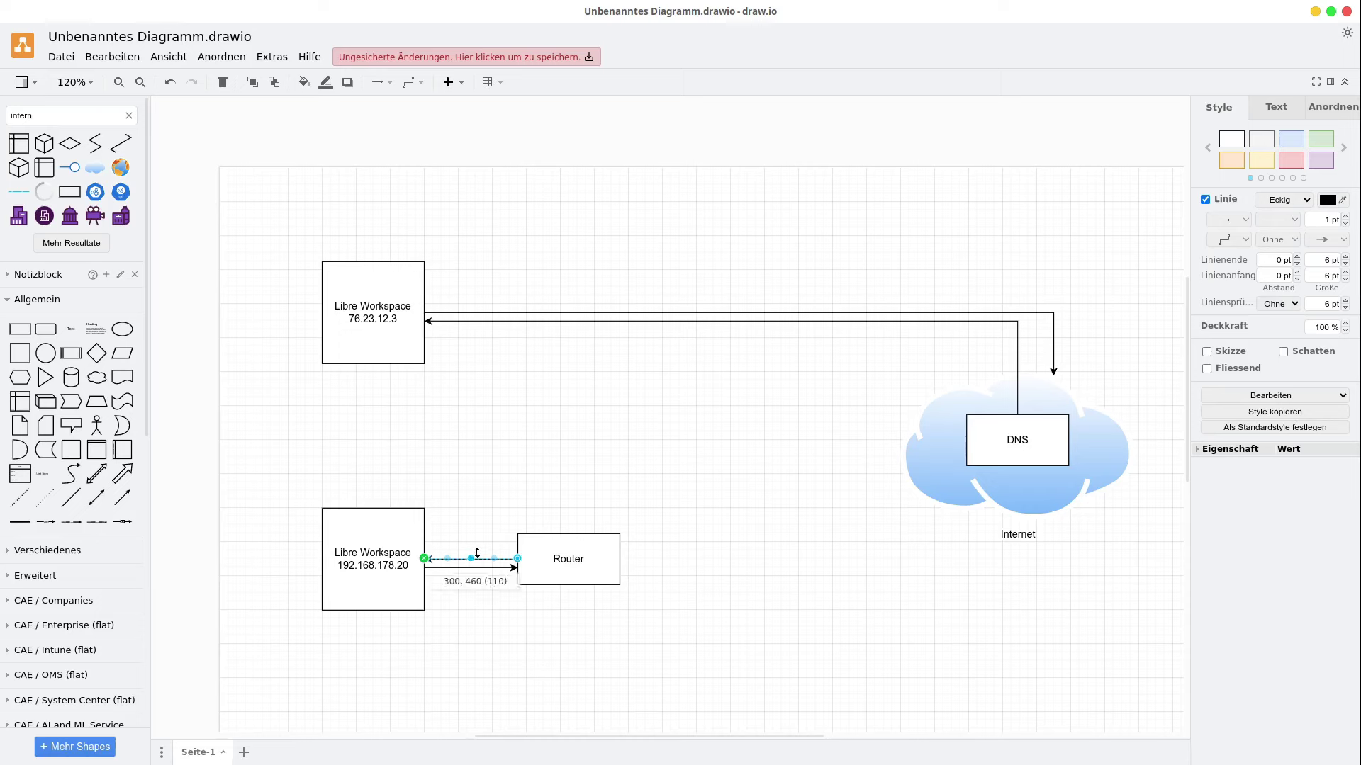
{"action": "left_click", "coordinate": [574, 647]}
{"action": "left_click_drag", "start_coordinate": [471, 560], "coordinate": [471, 559]}
{"action": "key", "text": "Escape"}
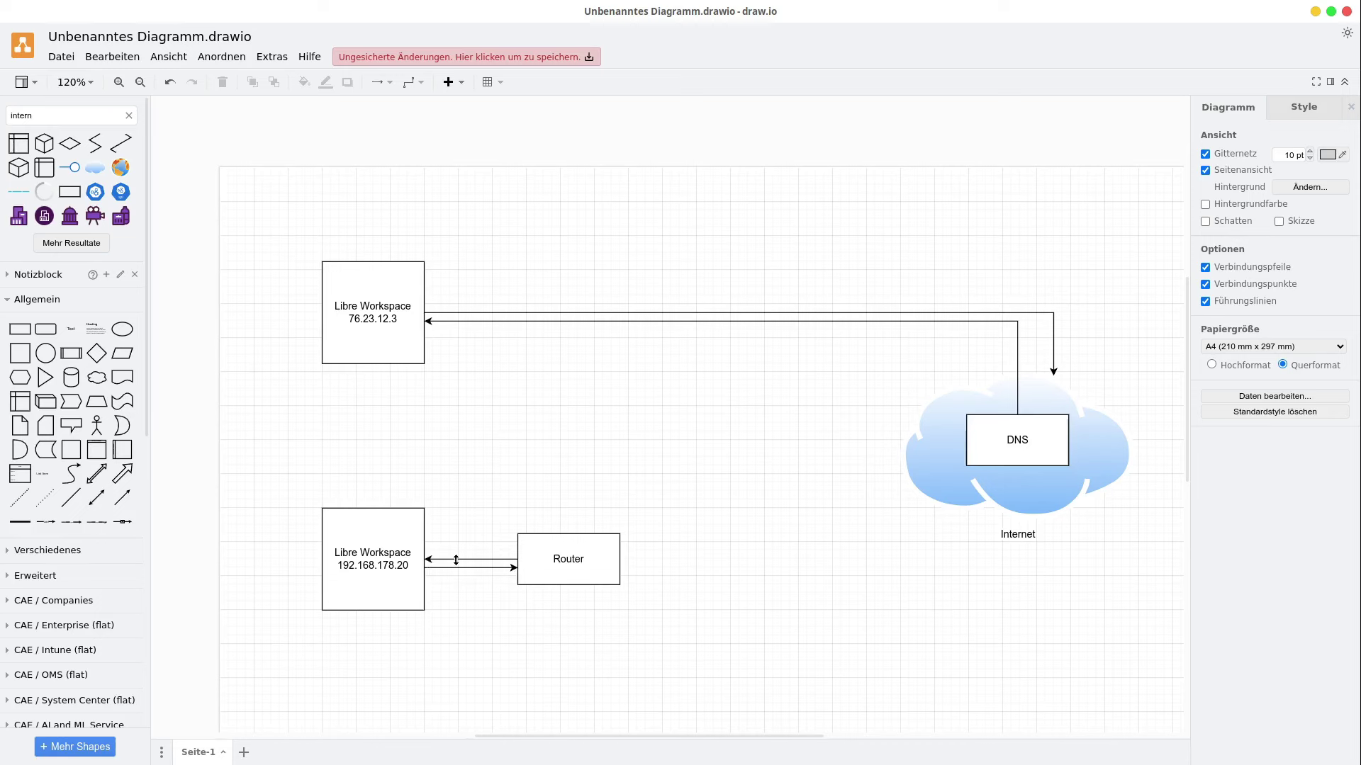
Label the arrow from the Router to the lower Libre Workspace square "Port Forwarding" and shift the opposite arrow slightly down
{"action": "double_click", "coordinate": [455, 561]}
{"action": "type", "text": "Port Forw"}
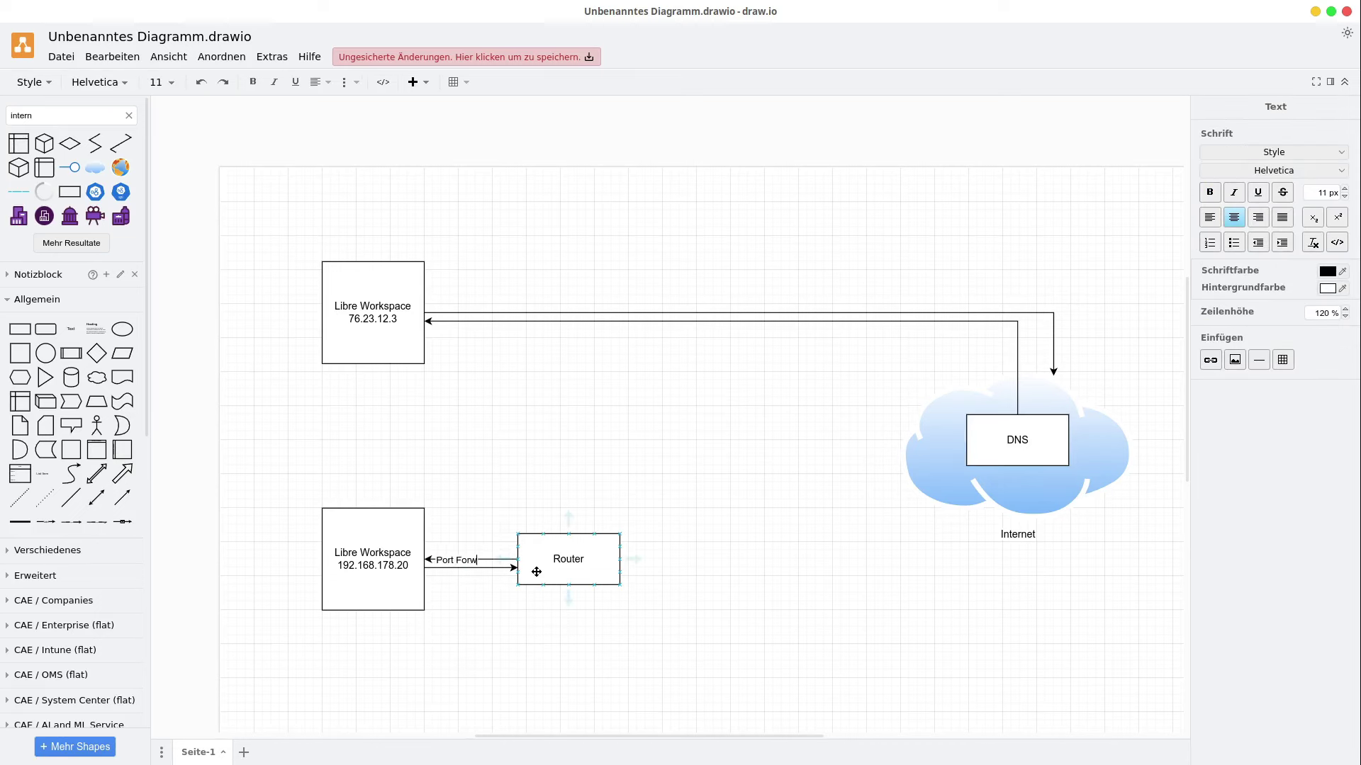
{"action": "type", "text": "arding"}
{"action": "key", "text": "Escape"}
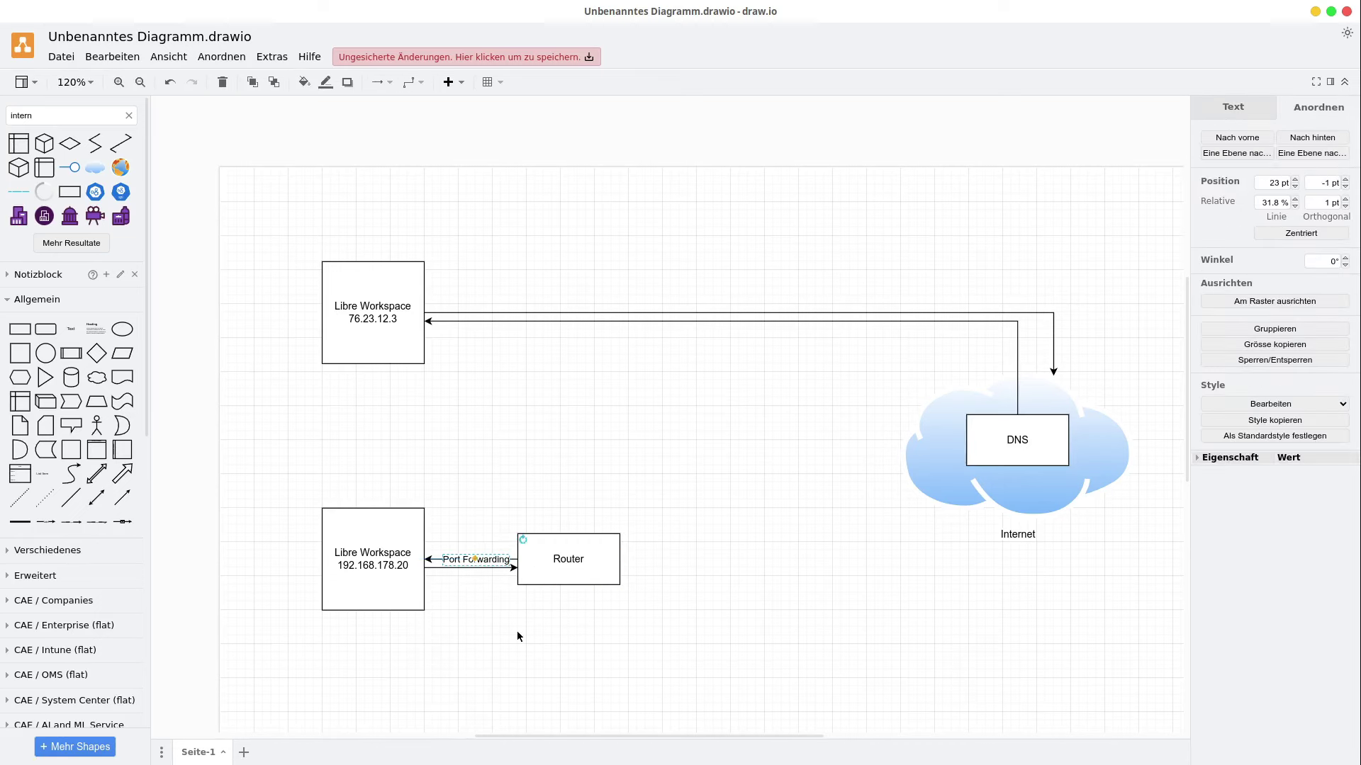
{"action": "left_click", "coordinate": [479, 588]}
{"action": "left_click_drag", "start_coordinate": [487, 567], "coordinate": [487, 576]}
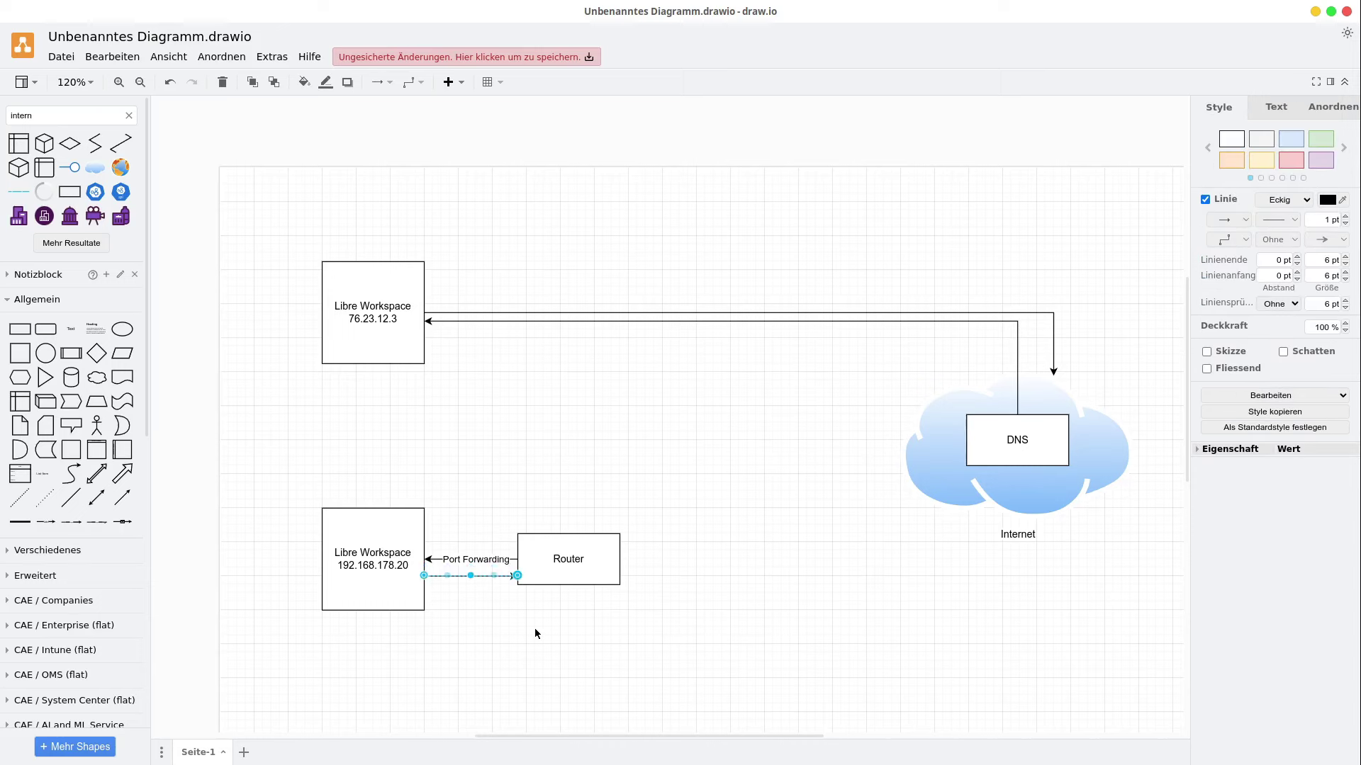
{"action": "left_click", "coordinate": [538, 628]}
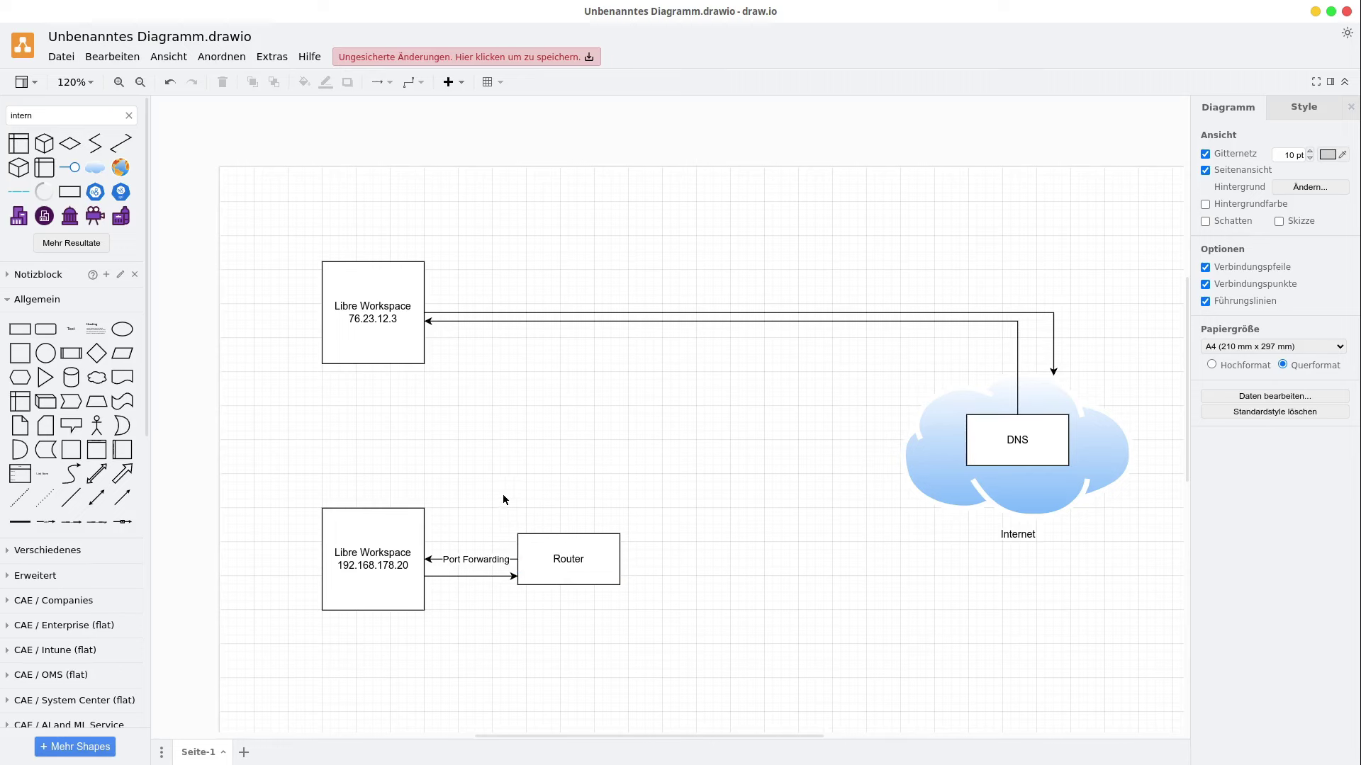
{"action": "double_click", "coordinate": [588, 560]}
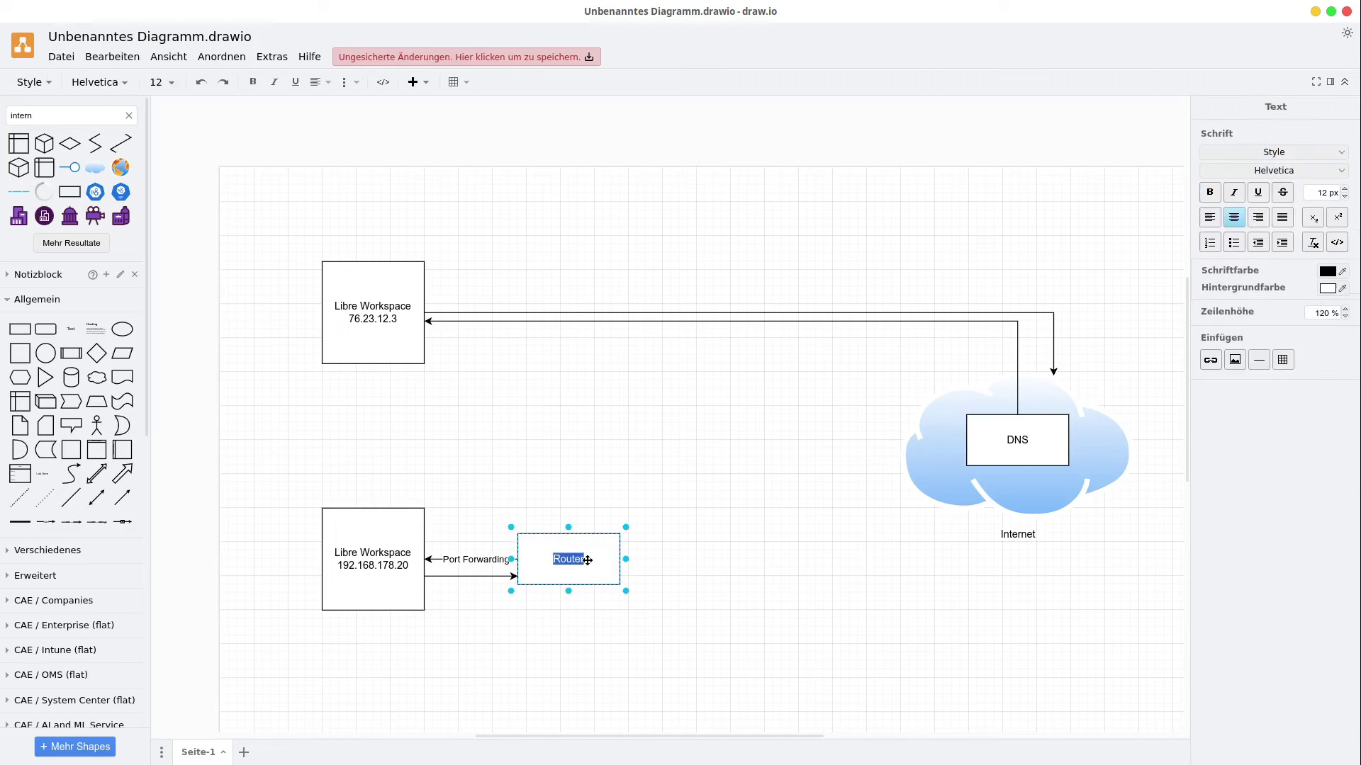
{"action": "key", "text": "Escape"}
{"action": "key", "text": "Escape"}
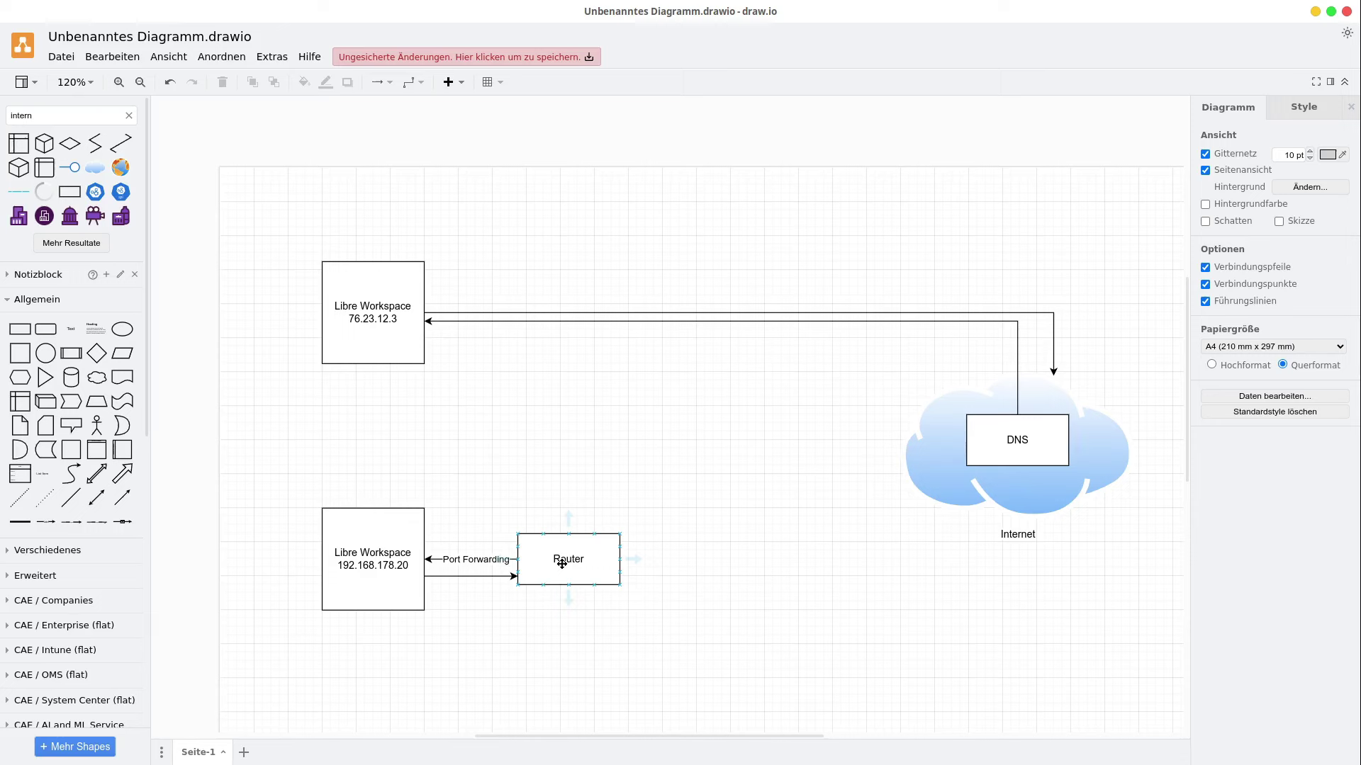
{"action": "double_click", "coordinate": [374, 319]}
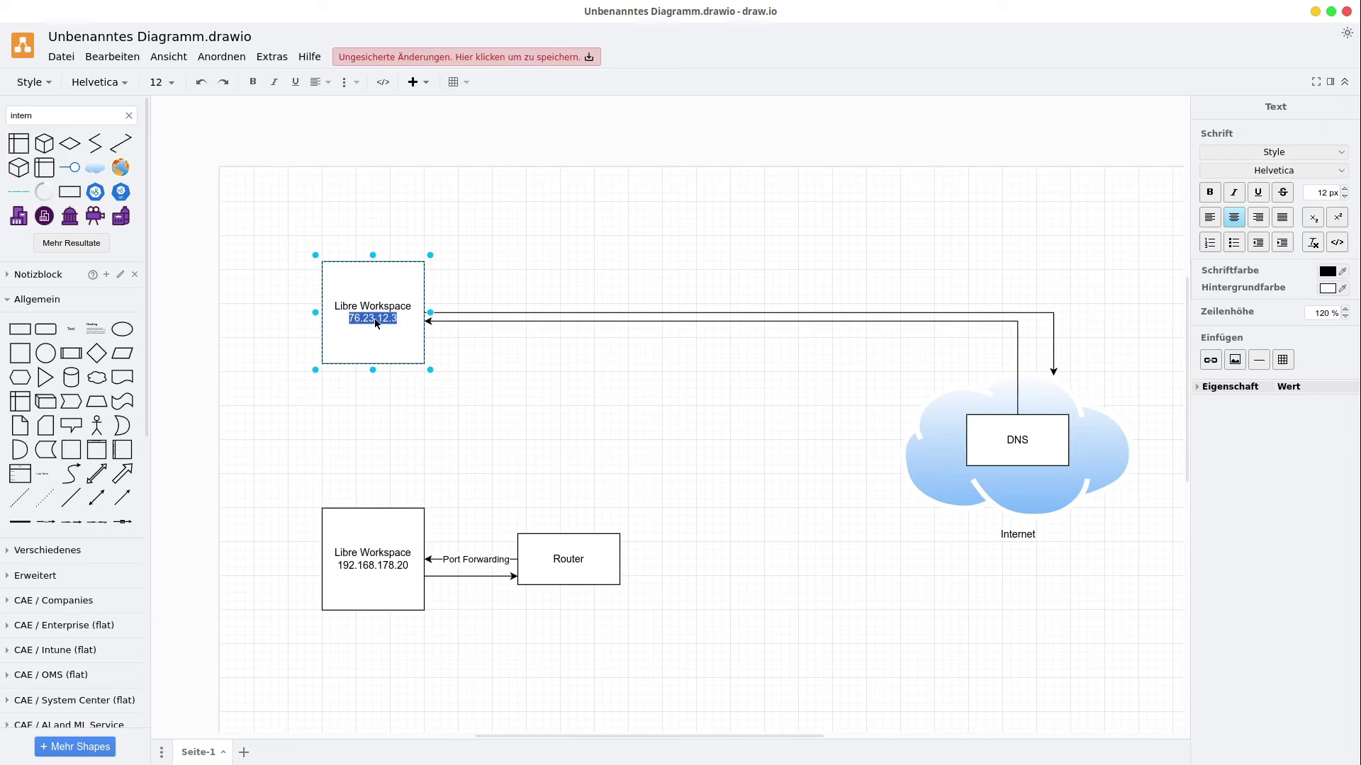
{"action": "double_click", "coordinate": [601, 555]}
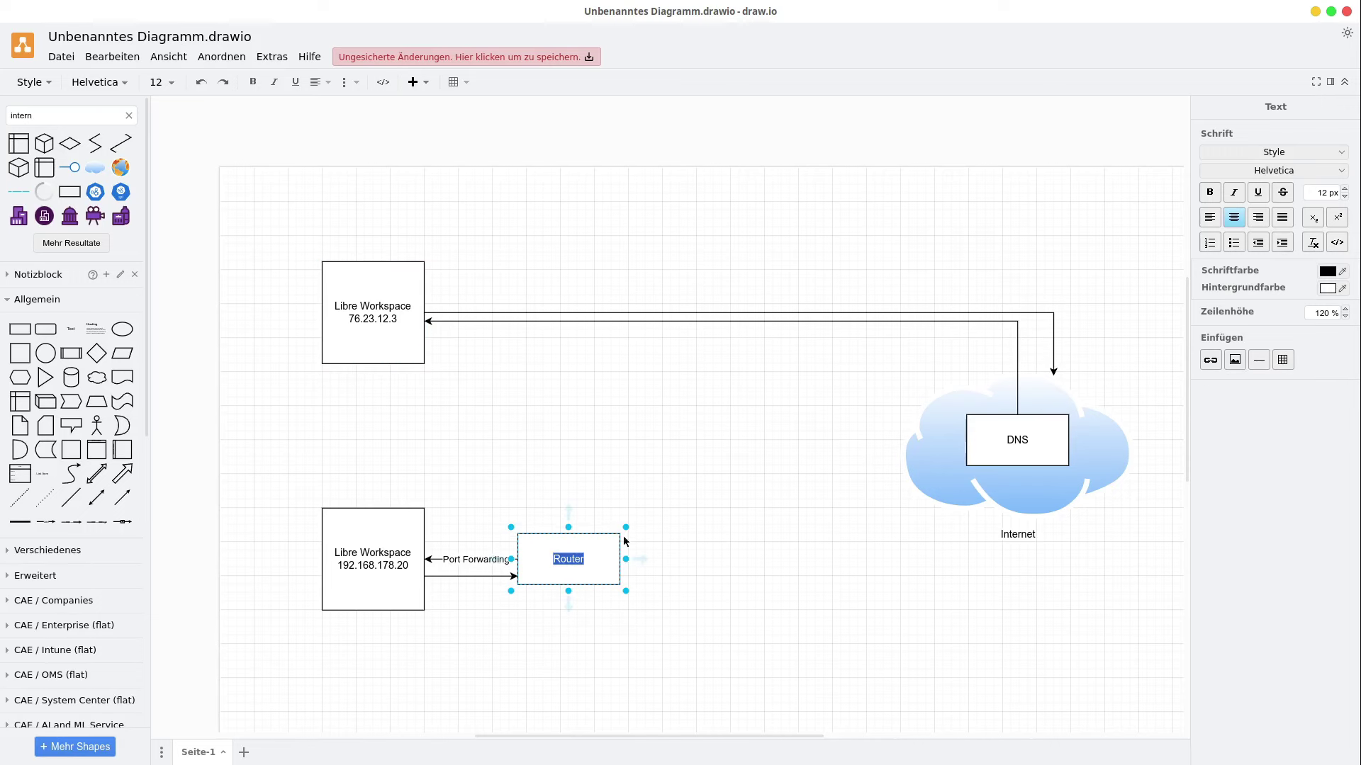
{"action": "left_click", "coordinate": [693, 561]}
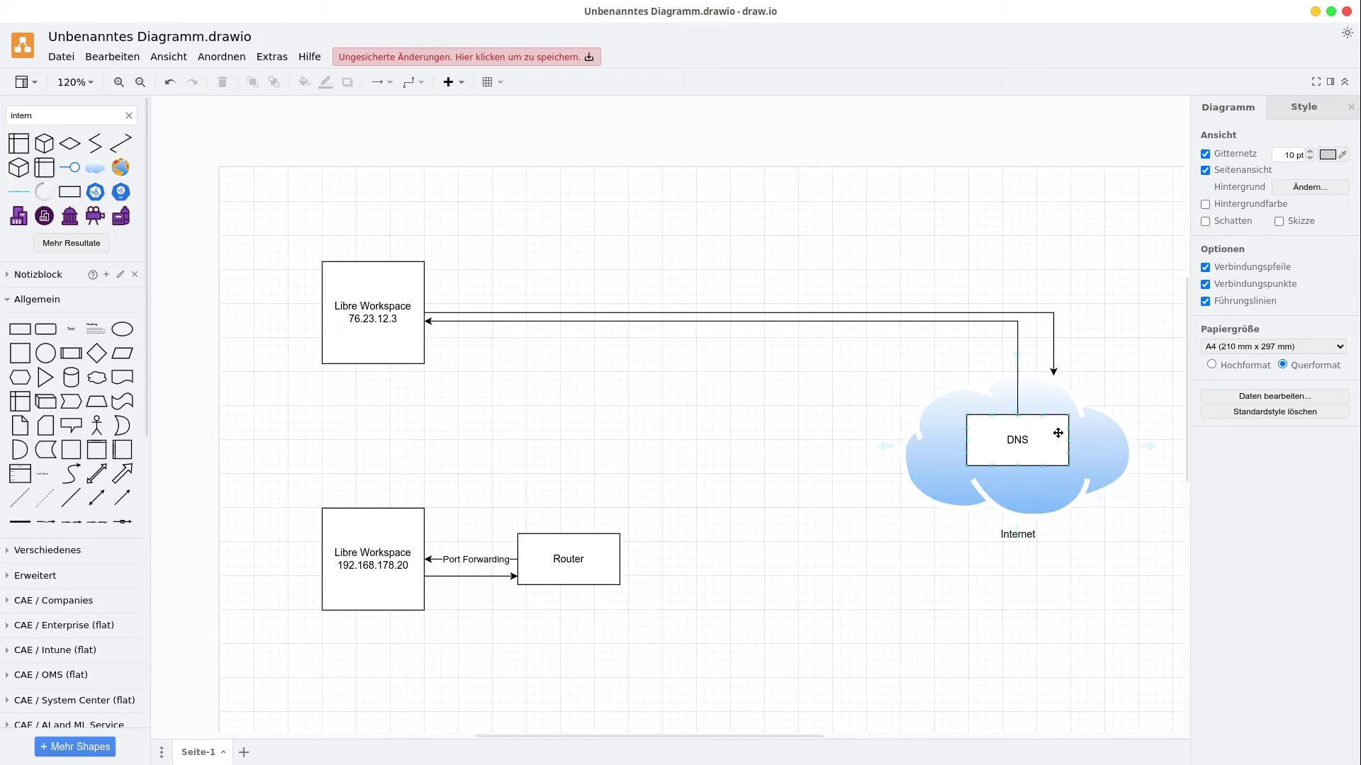
Add a question mark as a second line in the Router box's label
{"action": "double_click", "coordinate": [600, 561]}
{"action": "left_click", "coordinate": [586, 559]}
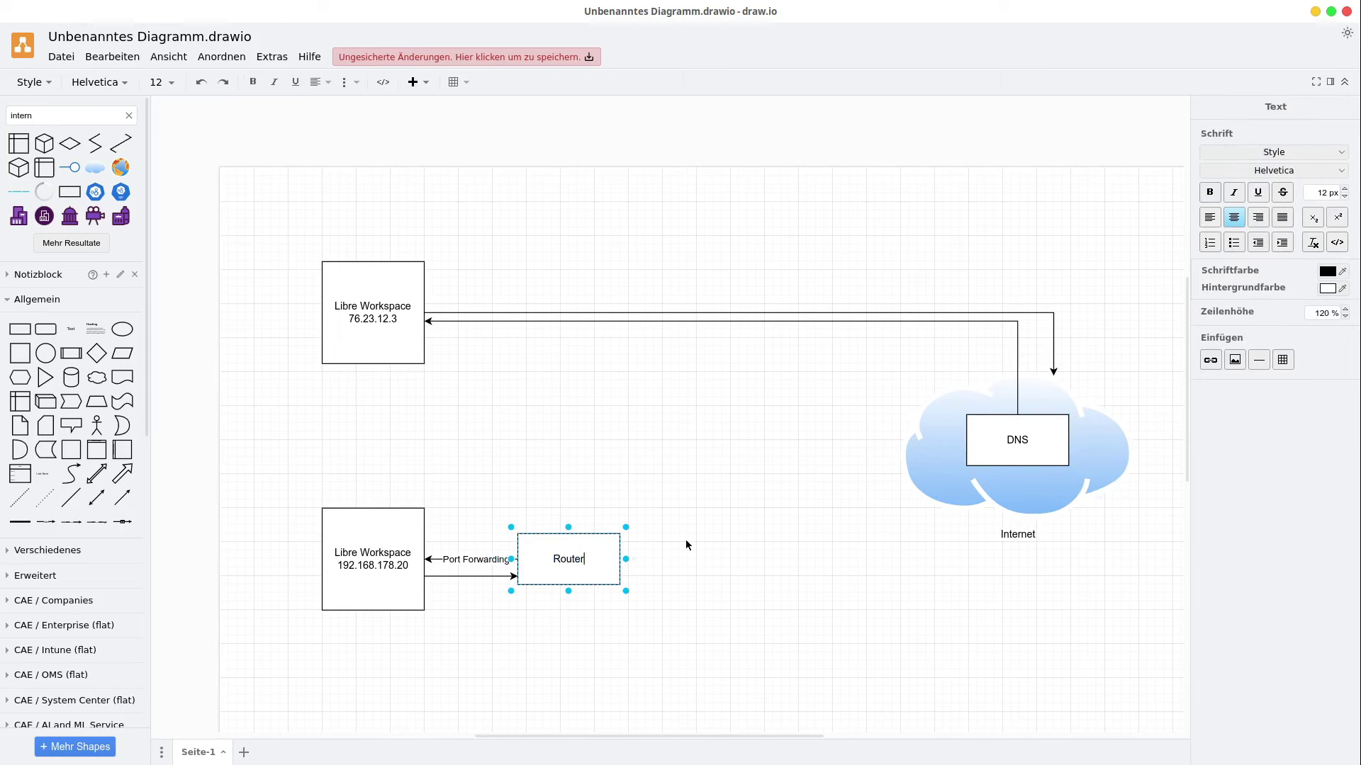
{"action": "key", "text": "Return"}
{"action": "left_click", "coordinate": [686, 544]}
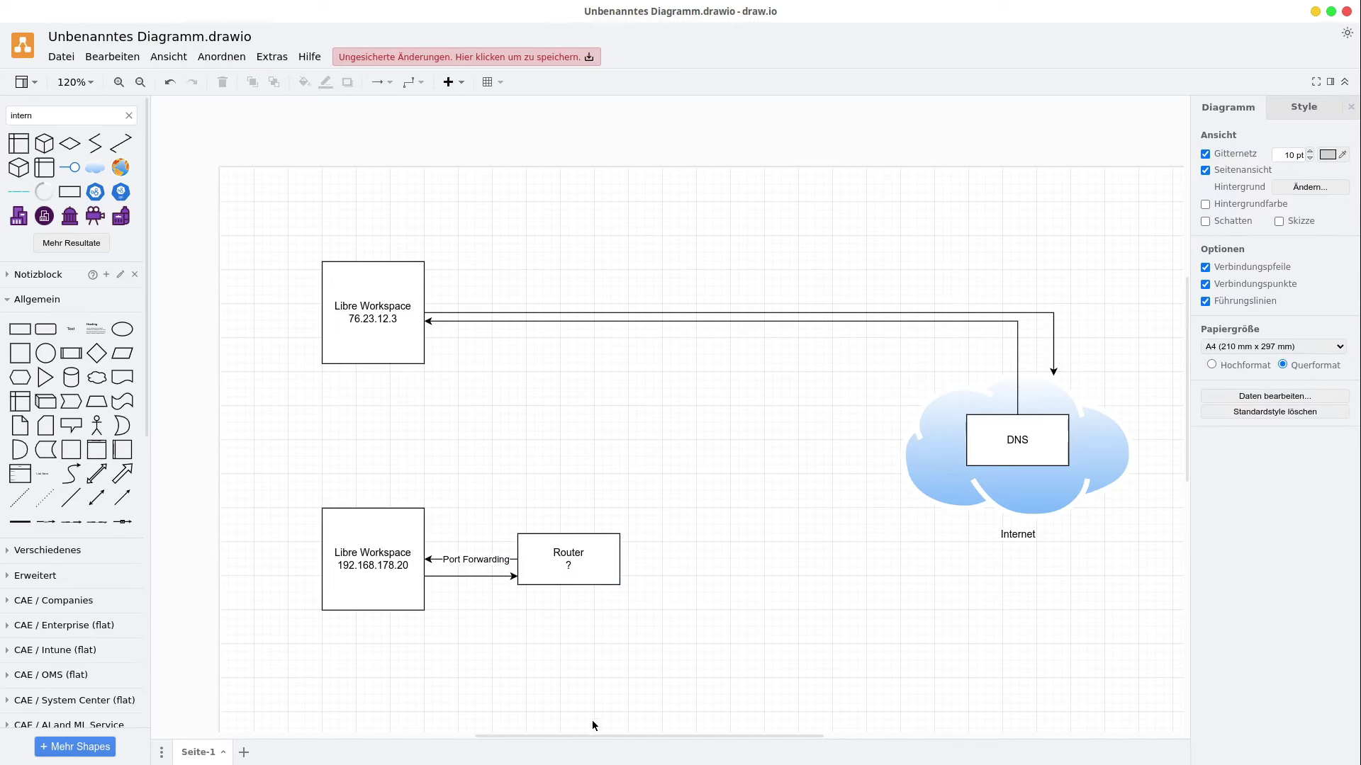
Add a rectangle below the Internet cloud and label it "DynDNS"
{"action": "mouse_move", "coordinate": [588, 734]}
{"action": "left_mouse_down"}
{"action": "mouse_move", "coordinate": [619, 733]}
{"action": "mouse_move", "coordinate": [593, 735]}
{"action": "left_mouse_up"}
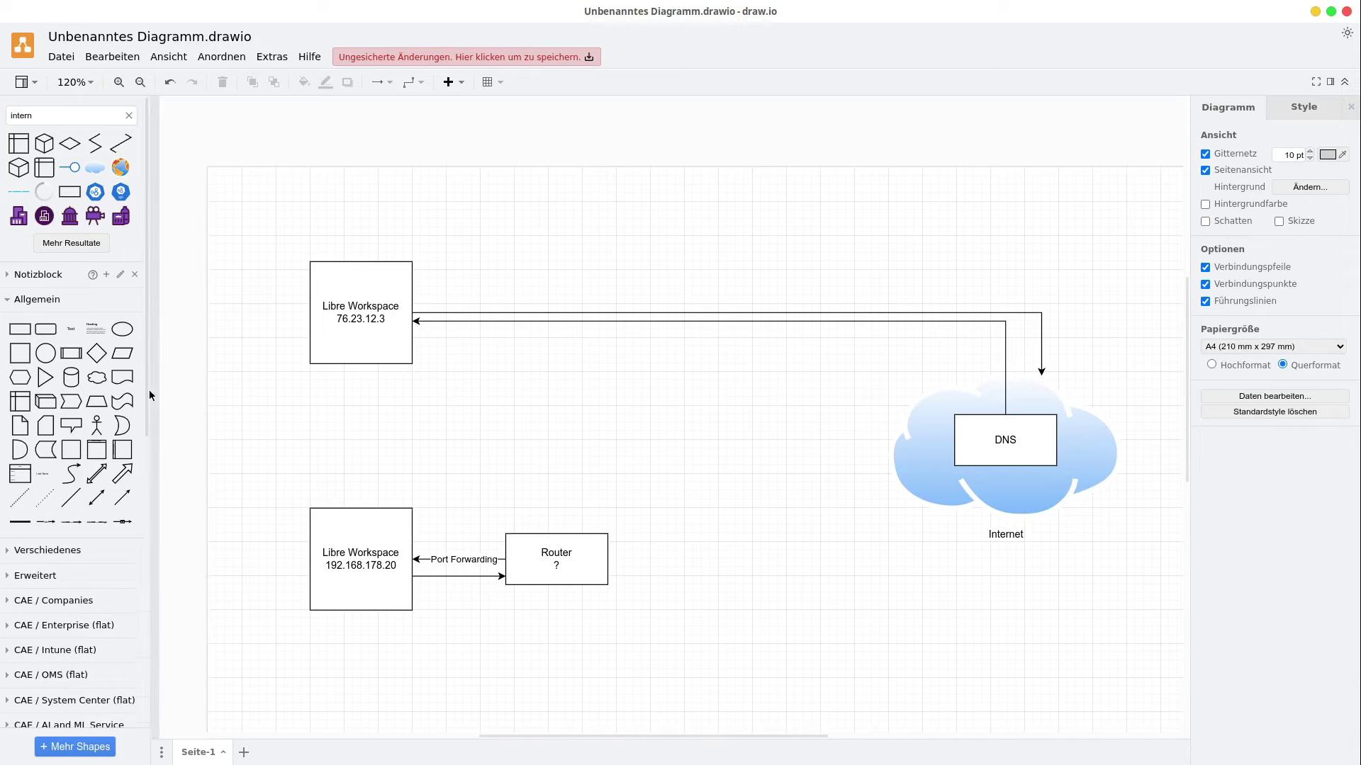
{"action": "left_click", "coordinate": [20, 329]}
{"action": "left_click_drag", "start_coordinate": [656, 429], "coordinate": [901, 648]}
{"action": "double_click", "coordinate": [944, 635]}
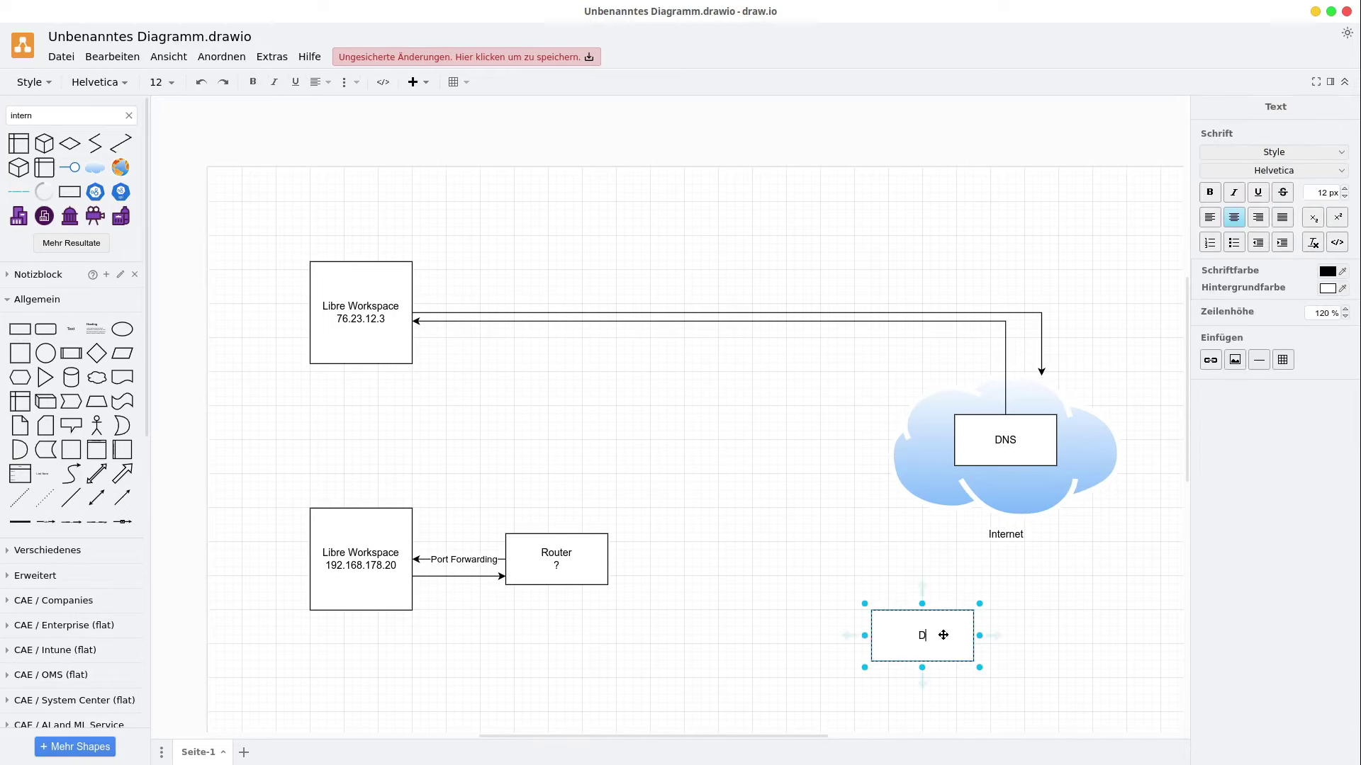
{"action": "type", "text": "DynDNS"}
{"action": "key", "text": "Escape"}
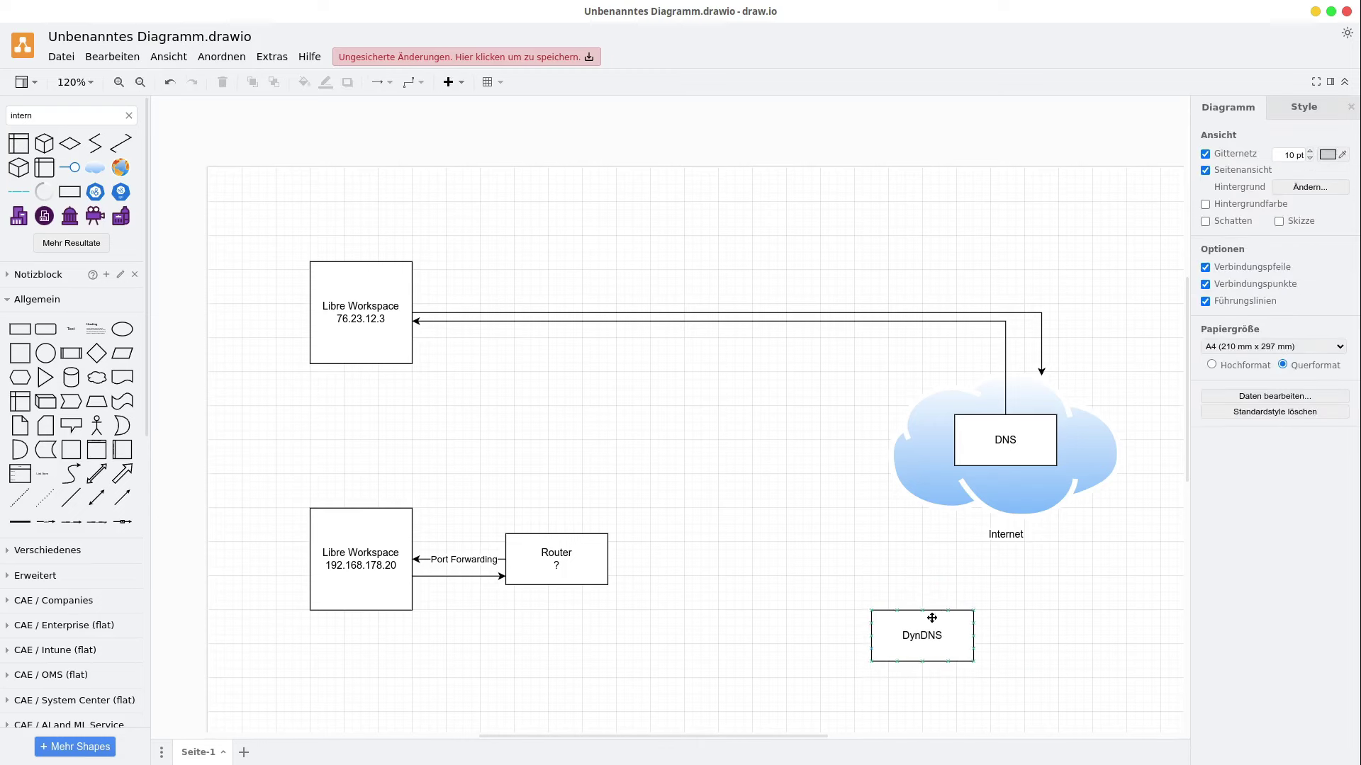
Connect the DNS box inside the cloud to the DynDNS box with an arrow pointing at DynDNS
{"action": "left_click_drag", "start_coordinate": [921, 602], "coordinate": [1005, 466]}
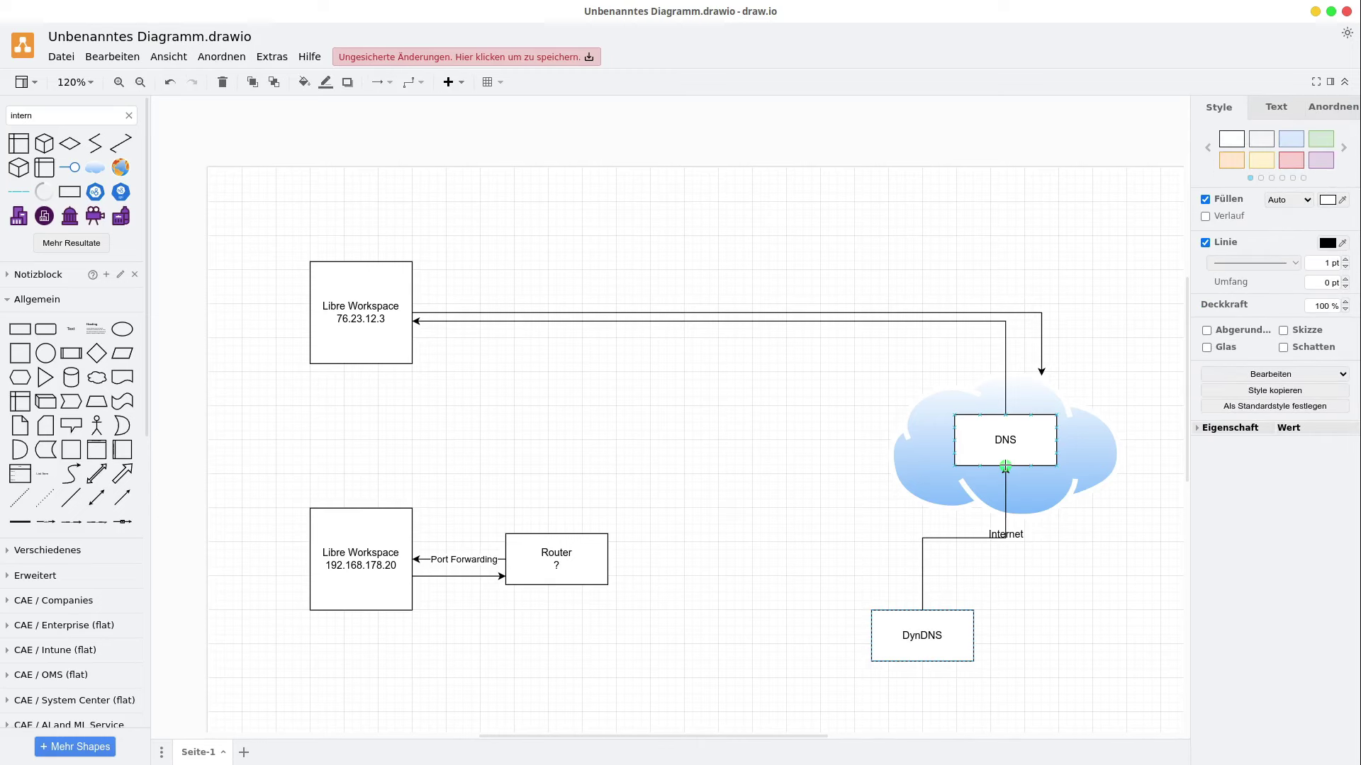
{"action": "key", "text": "ctrl+z"}
{"action": "left_click", "coordinate": [1005, 448]}
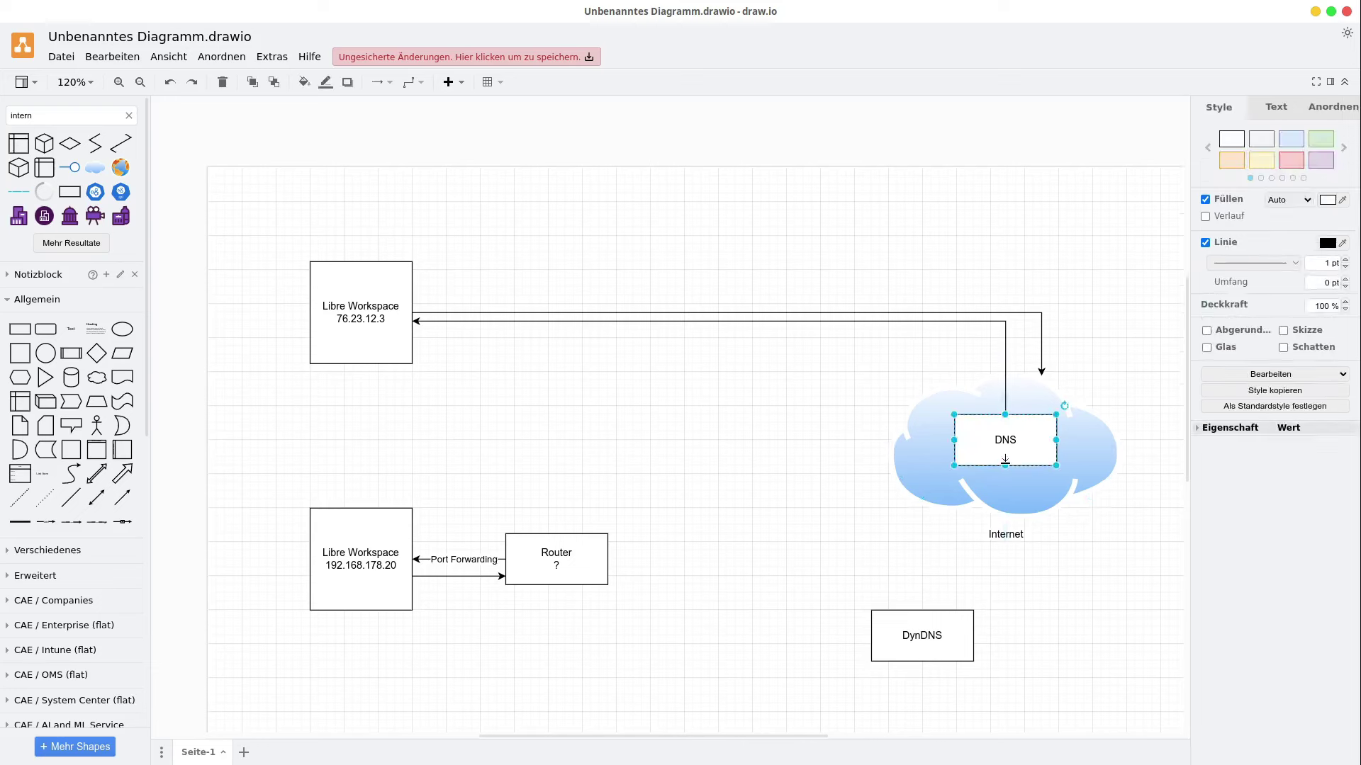
{"action": "left_click_drag", "start_coordinate": [987, 455], "coordinate": [921, 606]}
{"action": "left_click_drag", "start_coordinate": [862, 453], "coordinate": [1006, 458]}
{"action": "key", "text": "Escape"}
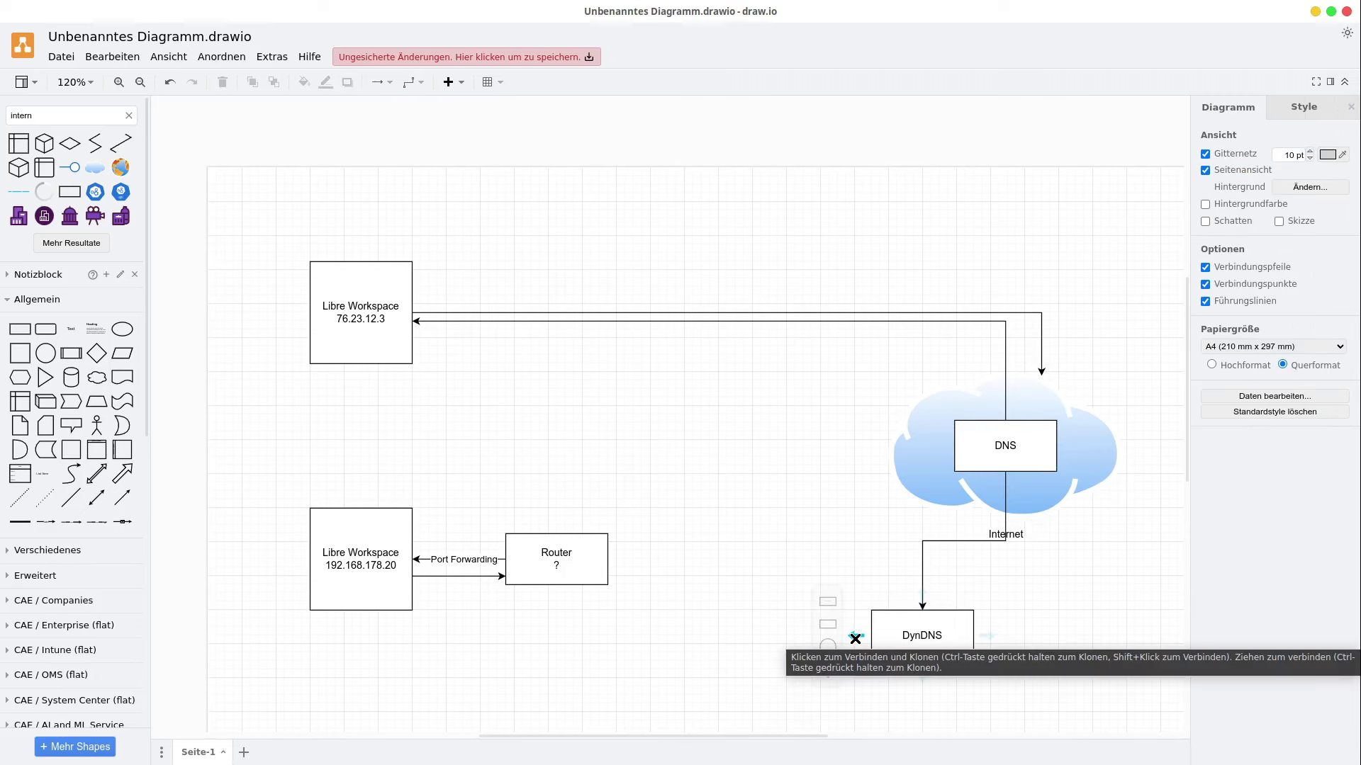
Connect the DynDNS box and the Router box with two arrows, one in each direction
{"action": "left_click_drag", "start_coordinate": [856, 636], "coordinate": [879, 611]}
{"action": "left_click", "coordinate": [624, 593]}
{"action": "left_click", "coordinate": [597, 568]}
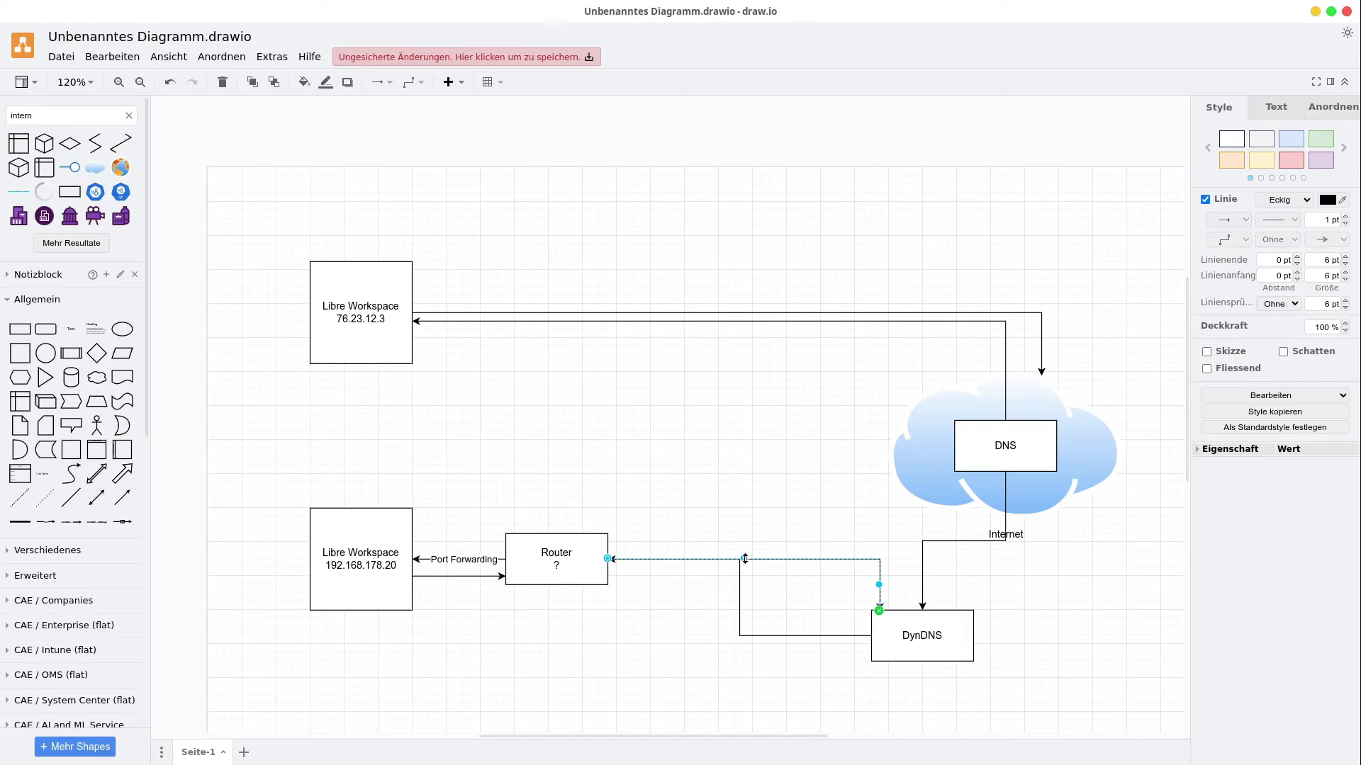
{"action": "left_click", "coordinate": [720, 629]}
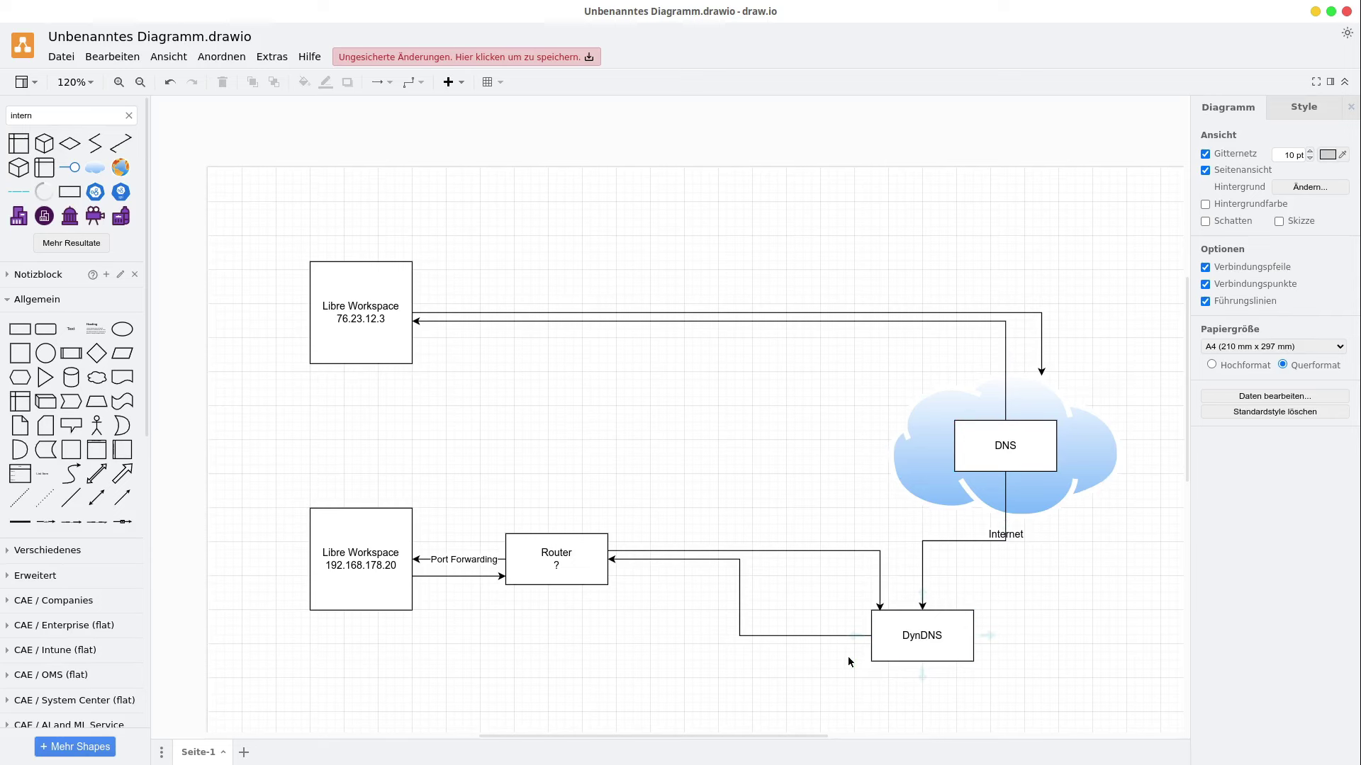
{"action": "left_click", "coordinate": [362, 550]}
{"action": "left_click", "coordinate": [1079, 589]}
{"action": "left_click_drag", "start_coordinate": [263, 486], "coordinate": [1113, 713]}
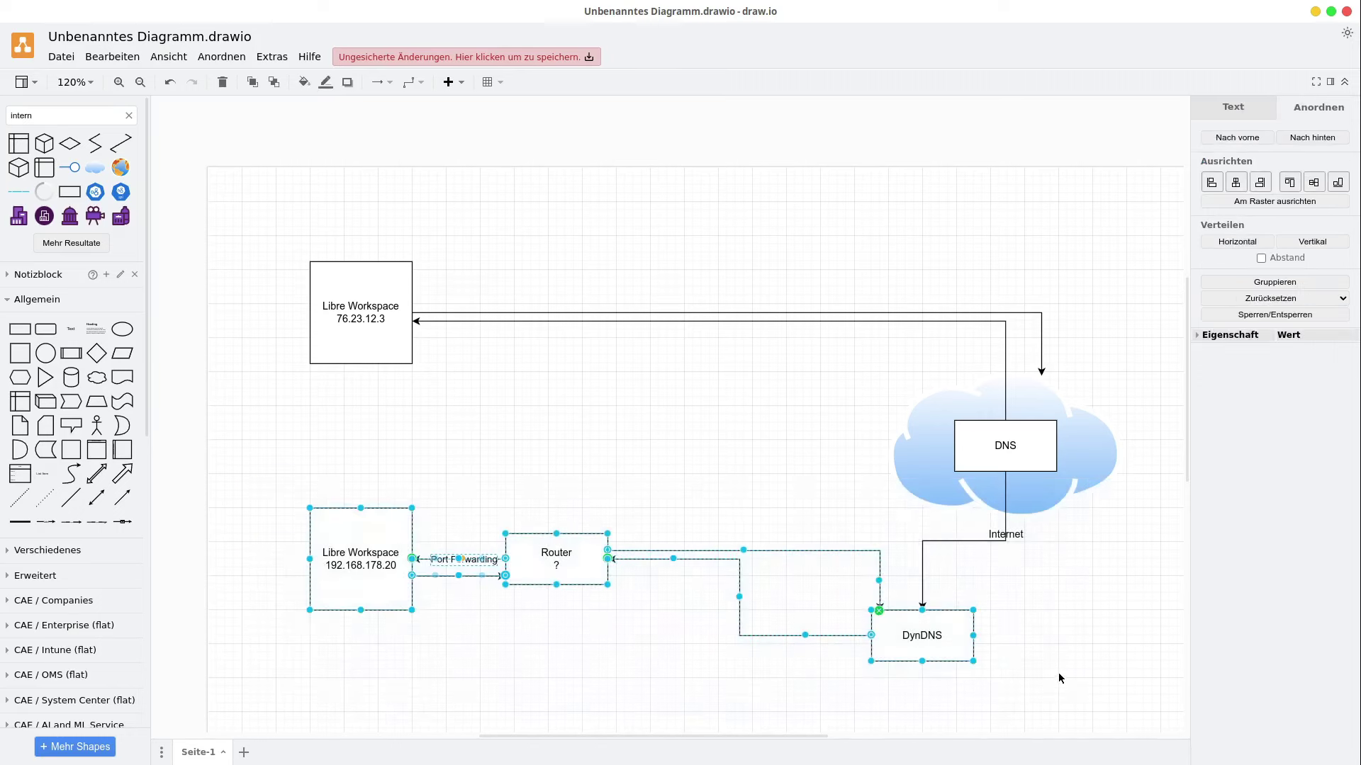
{"action": "left_click", "coordinate": [241, 220]}
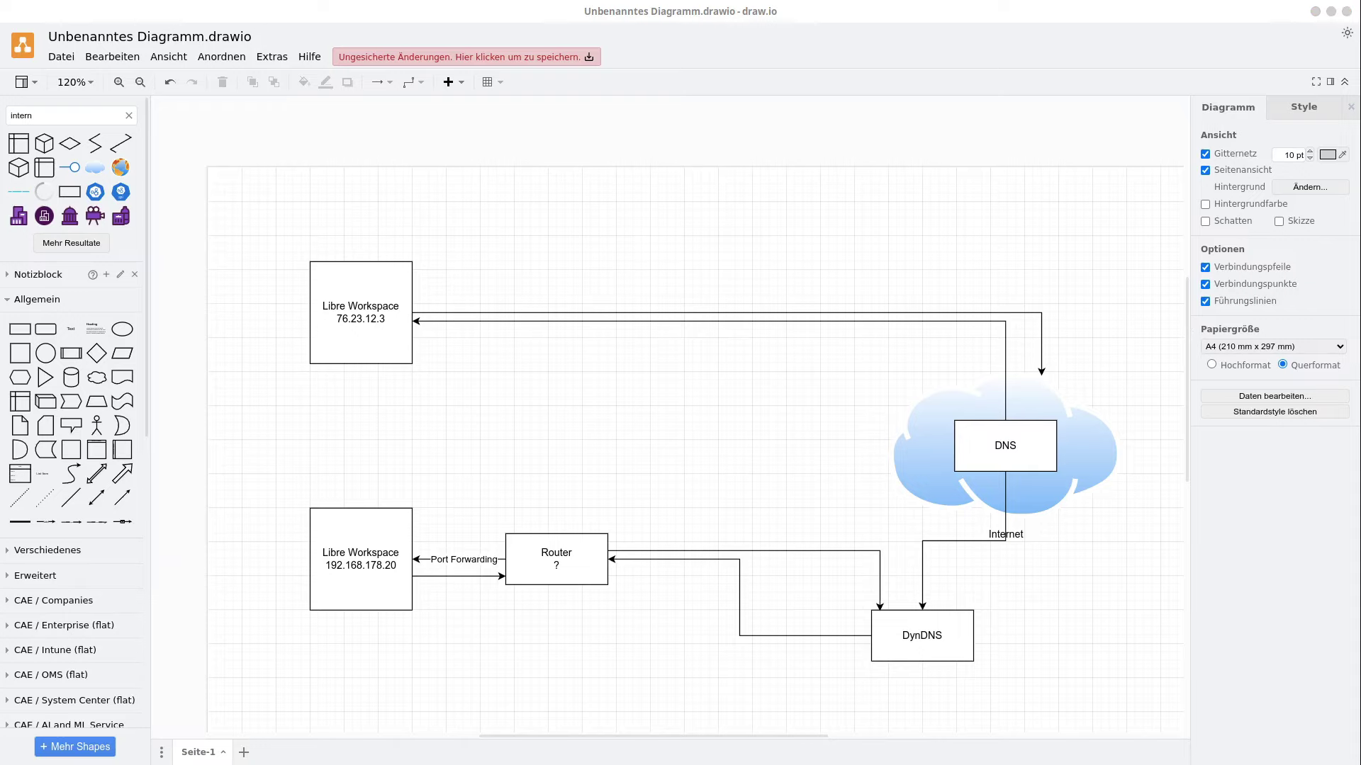
Switch to the netcup control panel in Chrome to check the wildcard A record's destination, and return to the draw.io diagram
{"action": "key", "text": "alt+Tab"}
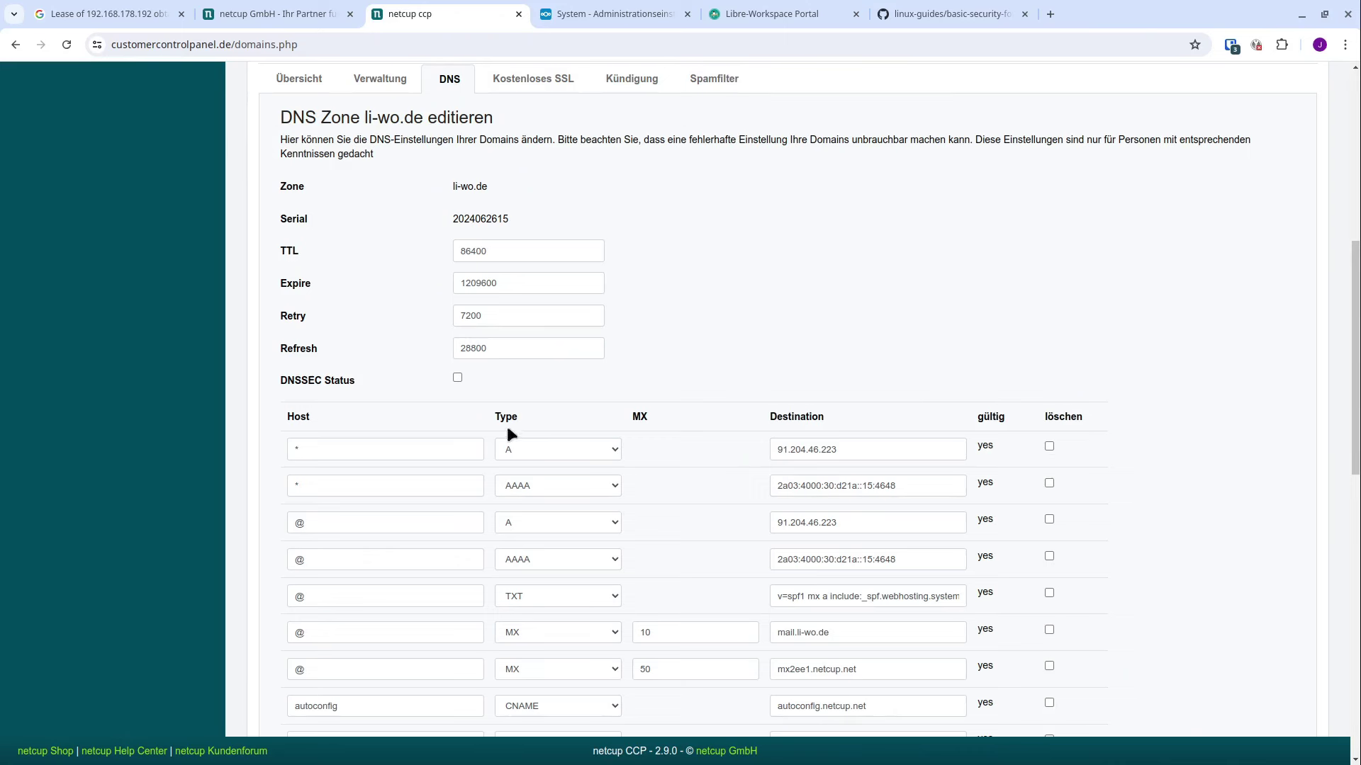
{"action": "double_click", "coordinate": [846, 452]}
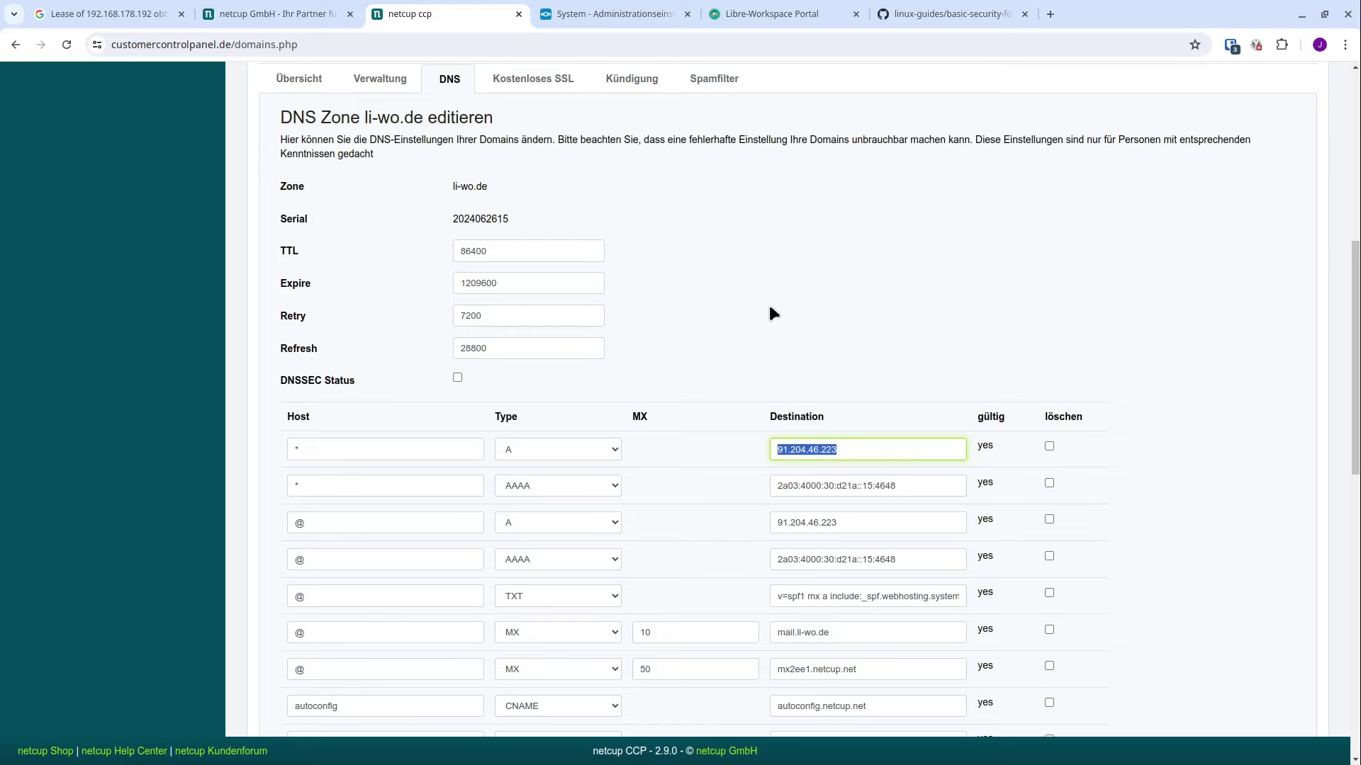
{"action": "key", "text": "alt+Tab"}
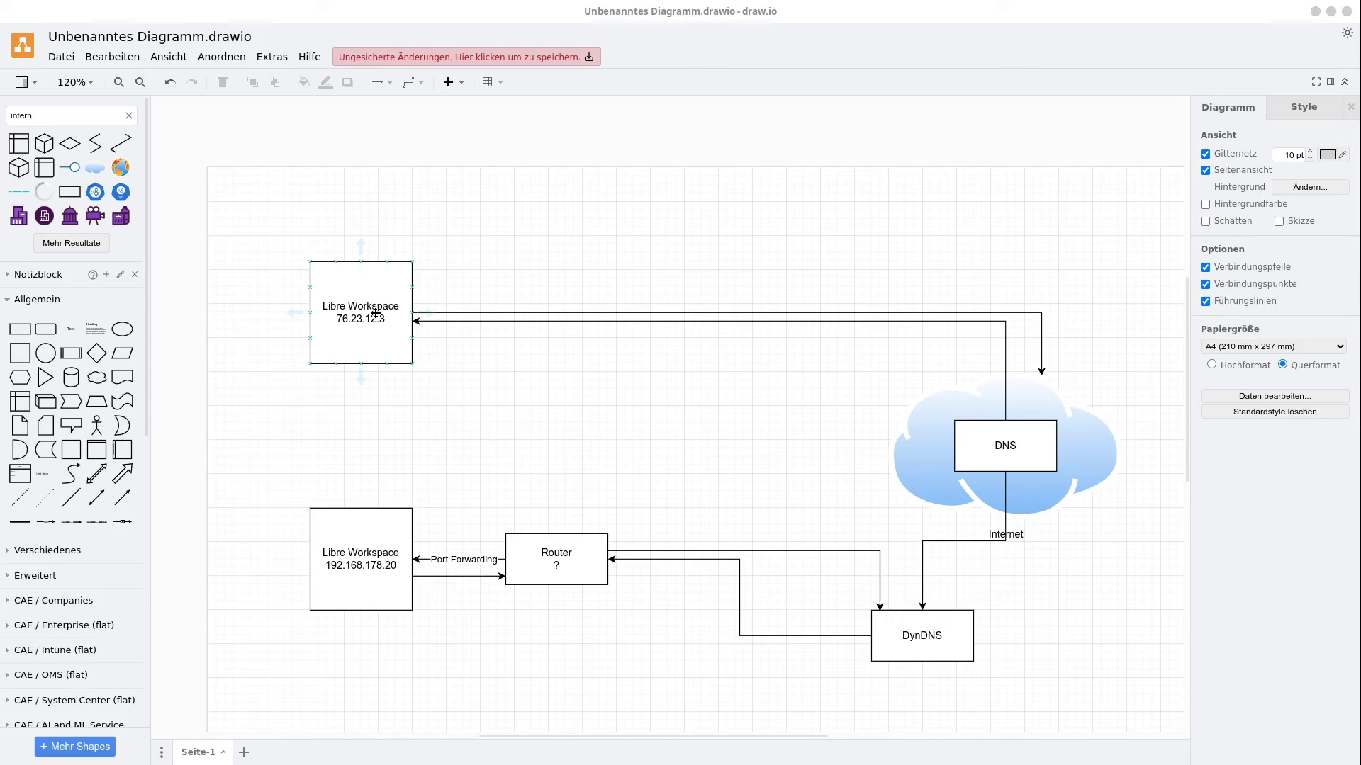
Switch to the netcup control panel and examine the destinations of the * and @ A and AAAA records and the remaining DNS records
{"action": "left_click", "coordinate": [426, 349]}
{"action": "key", "text": "super"}
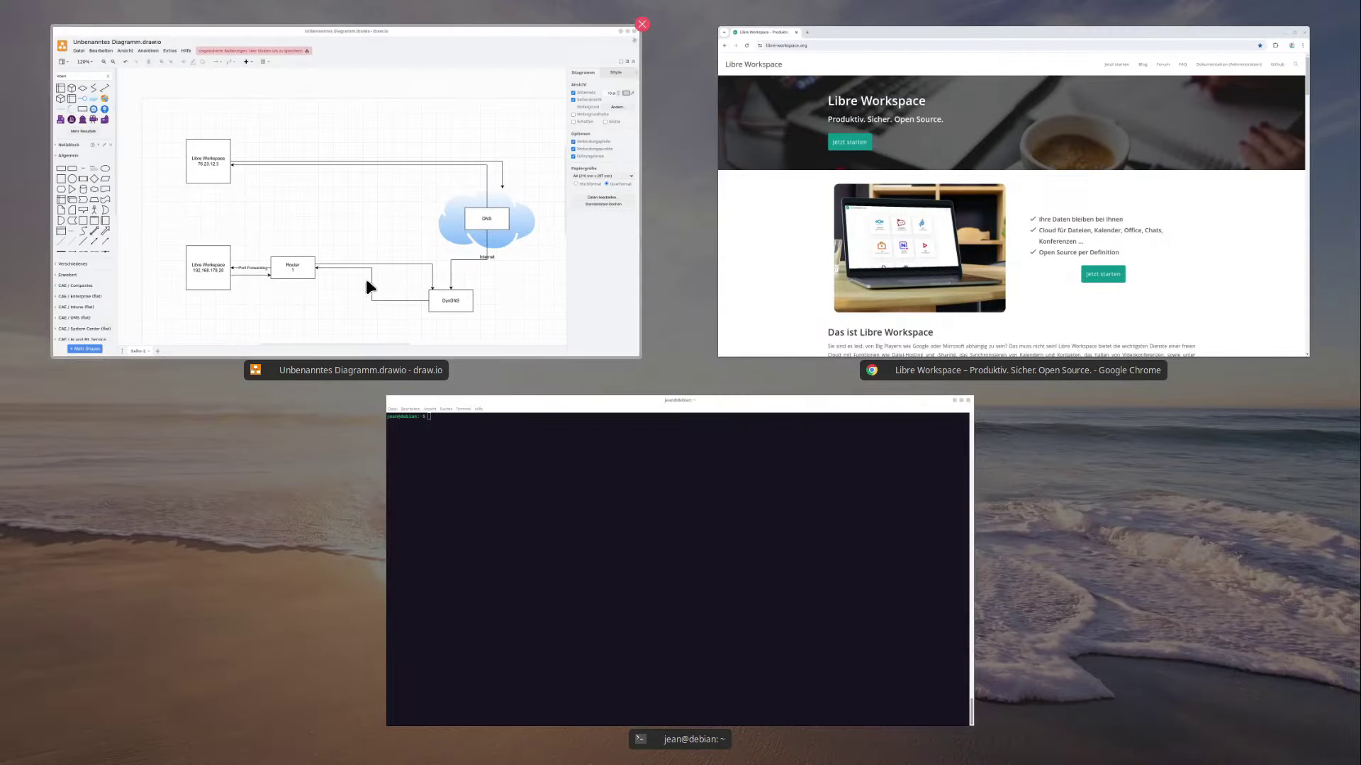
{"action": "left_click", "coordinate": [365, 241]}
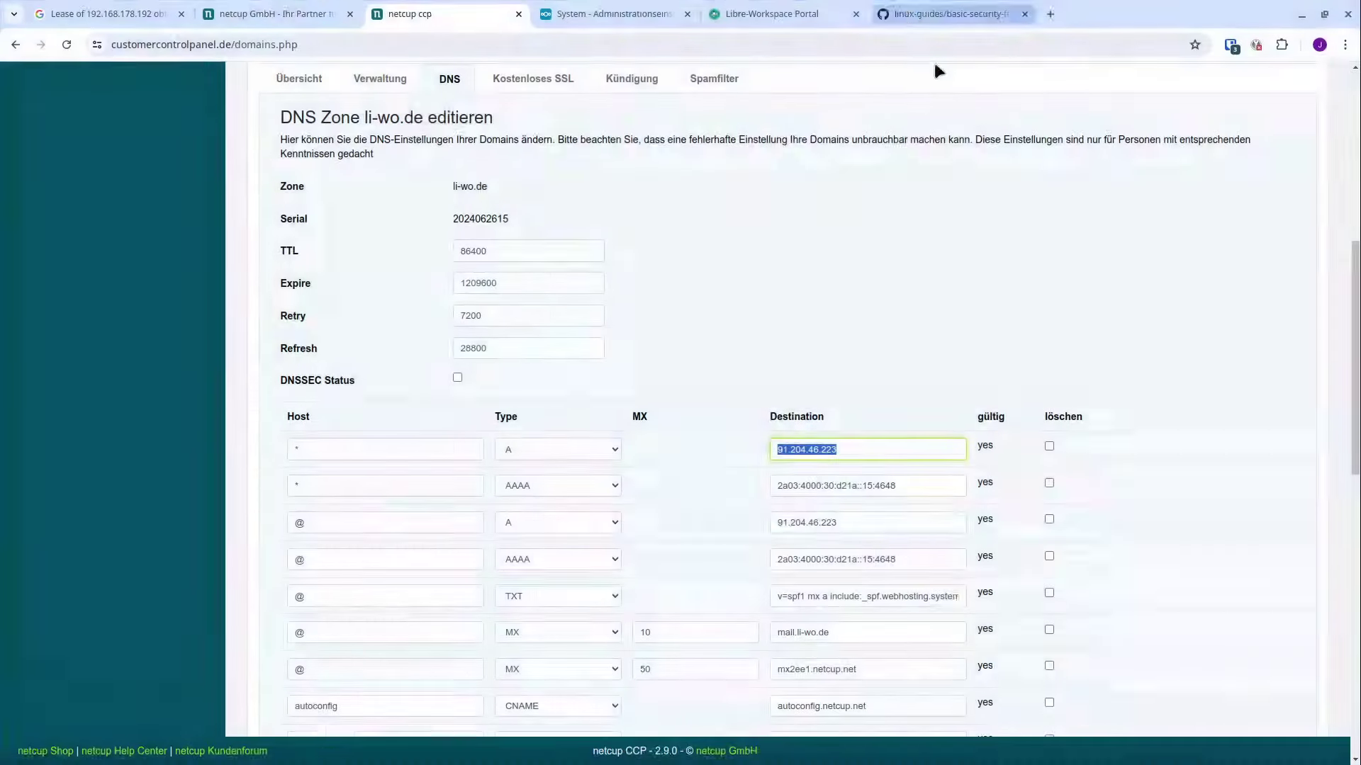
{"action": "left_click", "coordinate": [815, 445]}
{"action": "double_click", "coordinate": [815, 445]}
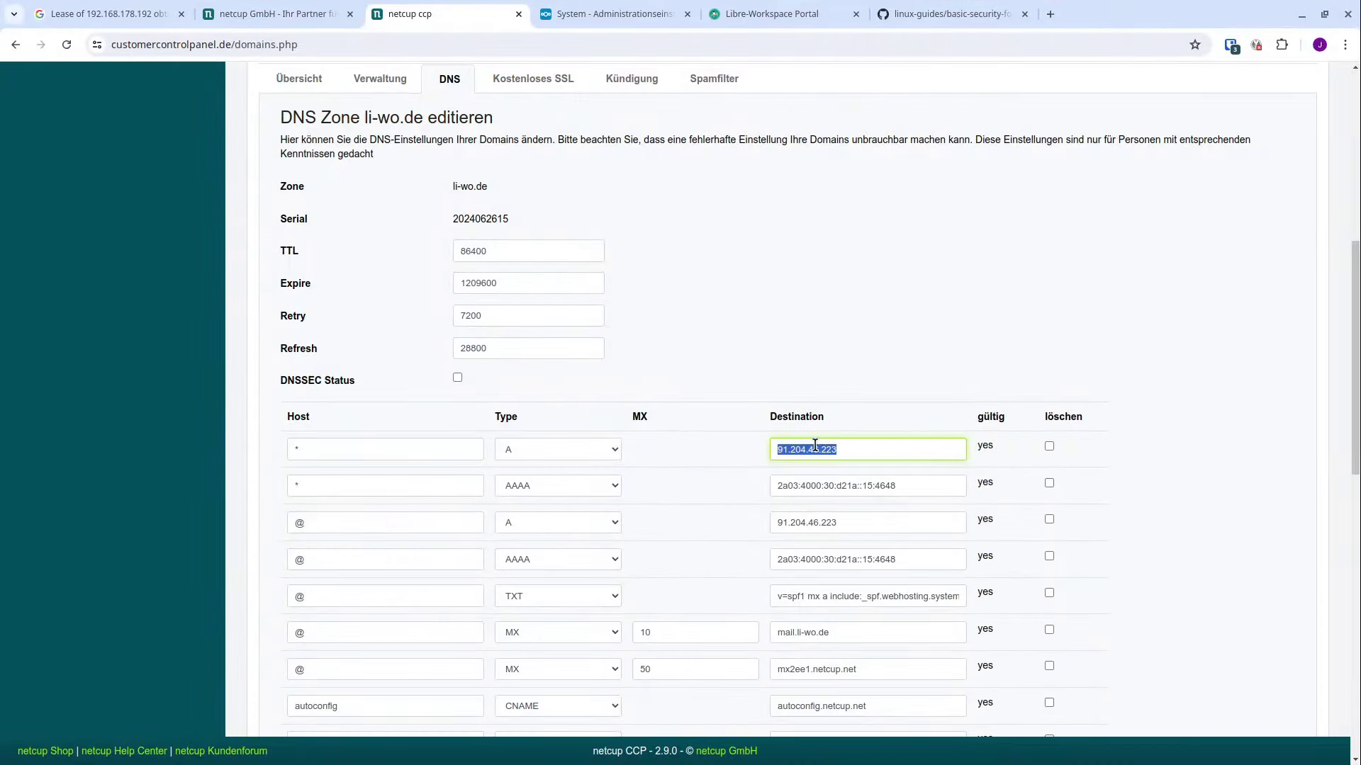
{"action": "triple_click", "coordinate": [806, 486]}
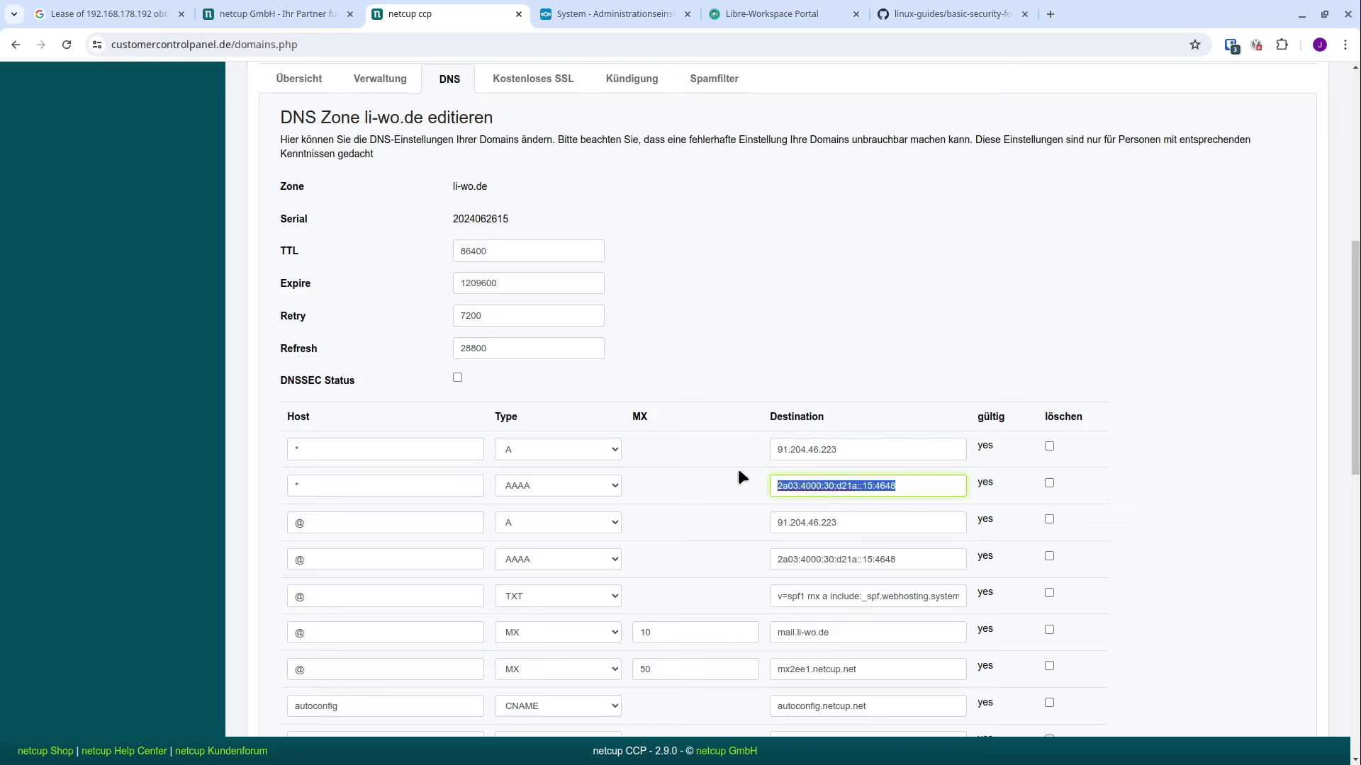
{"action": "double_click", "coordinate": [837, 523]}
{"action": "double_click", "coordinate": [788, 559]}
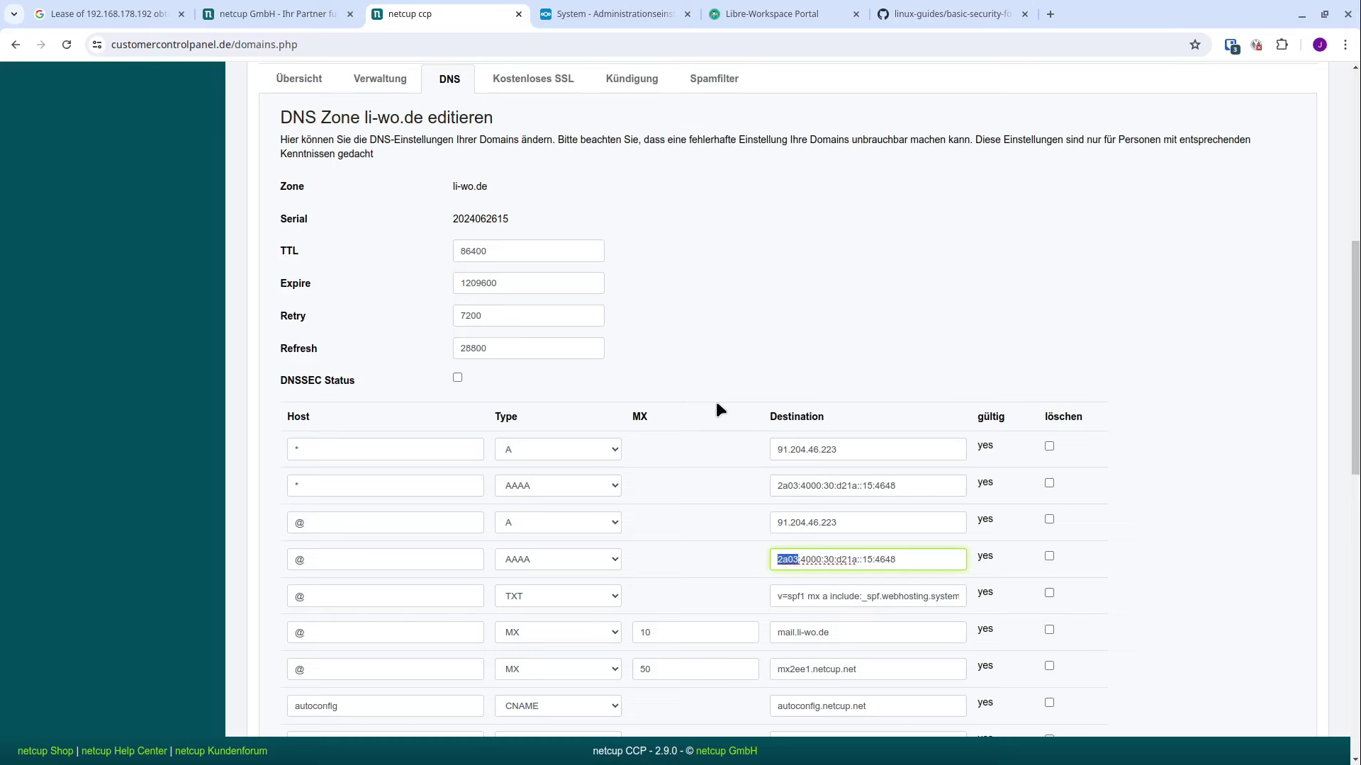
{"action": "scroll", "coordinate": [714, 401], "scroll_direction": "down", "scroll_amount": 1}
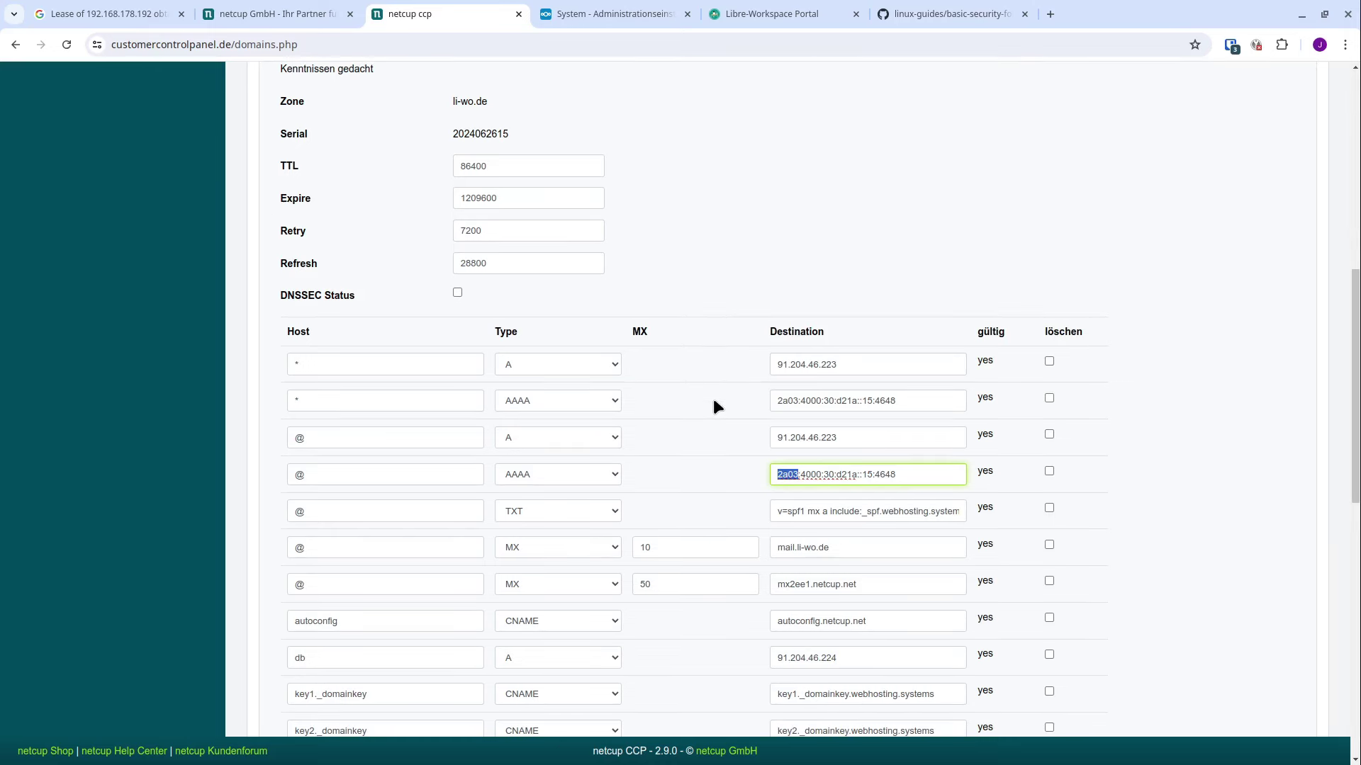
{"action": "scroll", "coordinate": [712, 402], "scroll_direction": "down", "scroll_amount": 2}
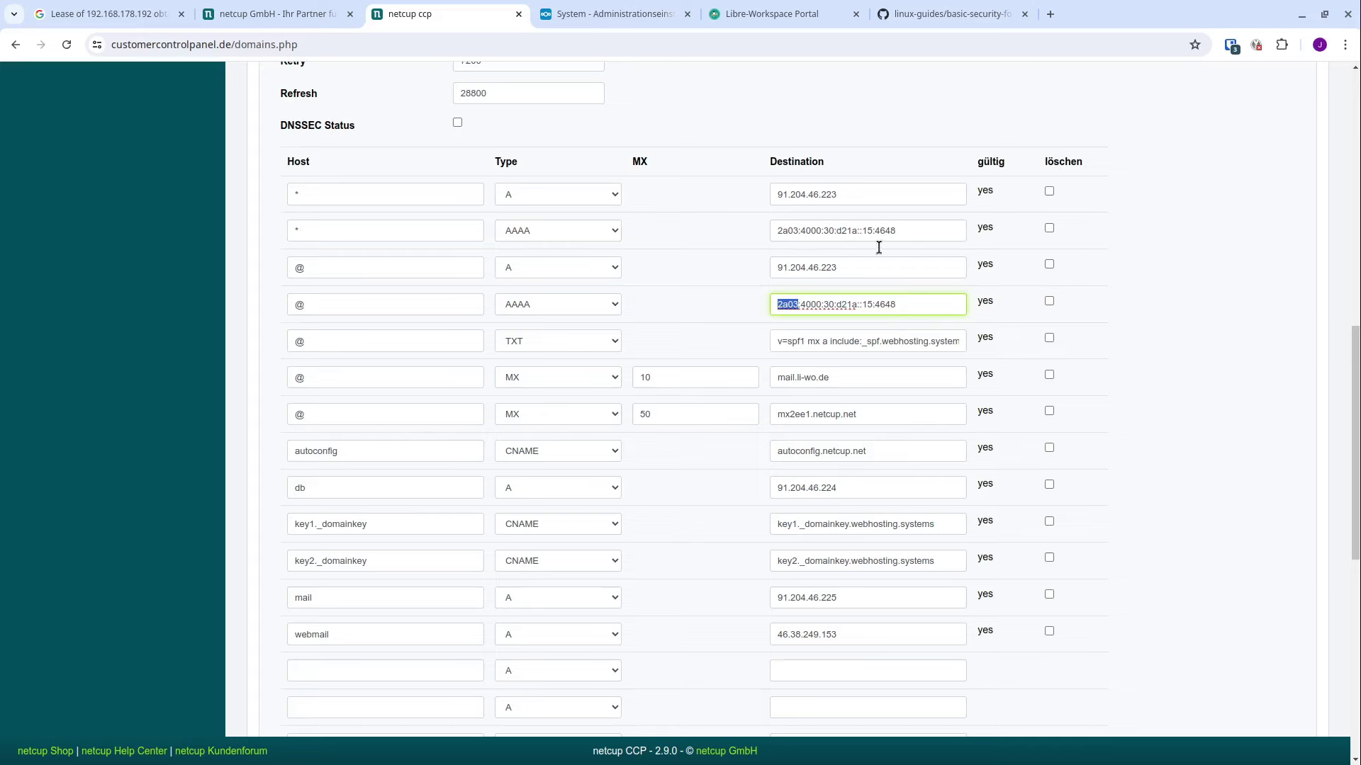
Revisit the Router and DynDNS part of the draw.io diagram, and return to the li-wo.de DNS zone settings in the browser
{"action": "key", "text": "alt+Tab"}
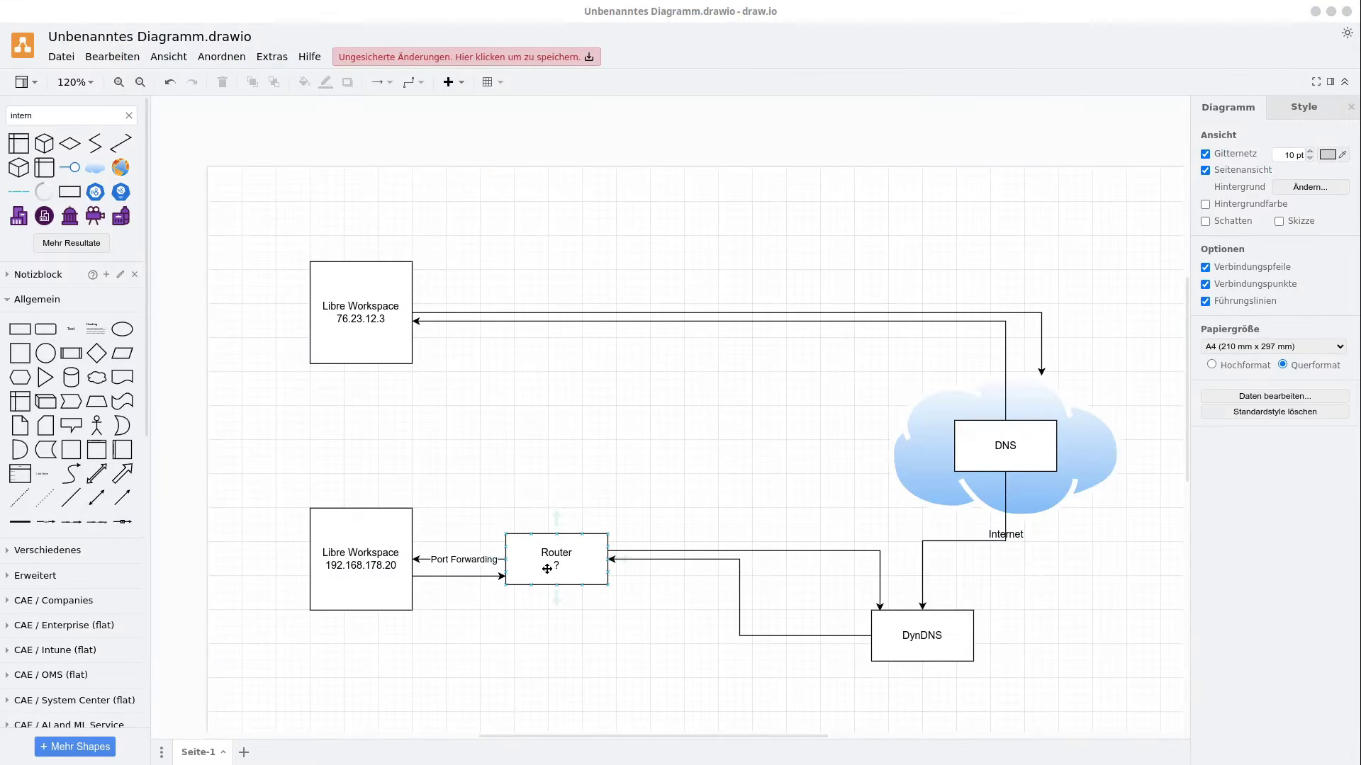
{"action": "left_click", "coordinate": [936, 633]}
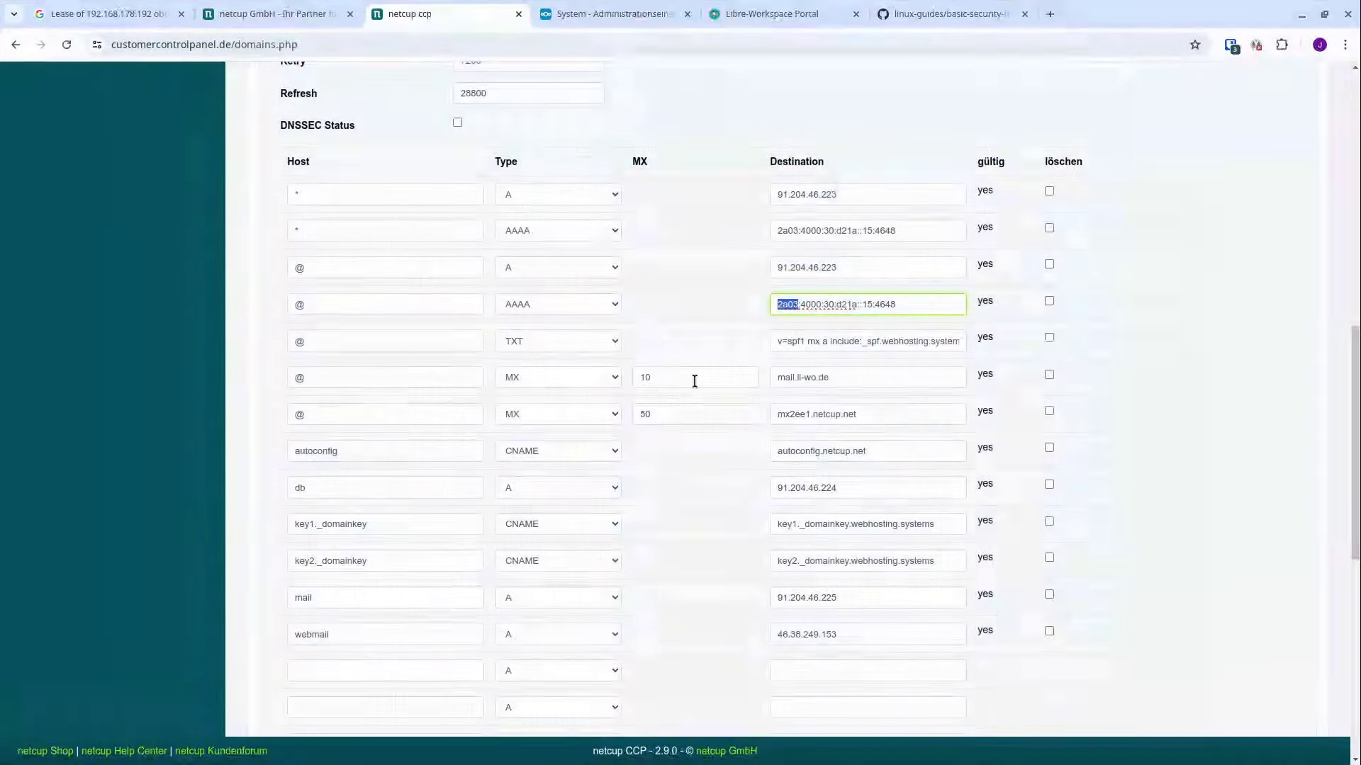
{"action": "key", "text": "ctrl+g"}
{"action": "scroll", "coordinate": [680, 347], "scroll_direction": "up", "scroll_amount": 1}
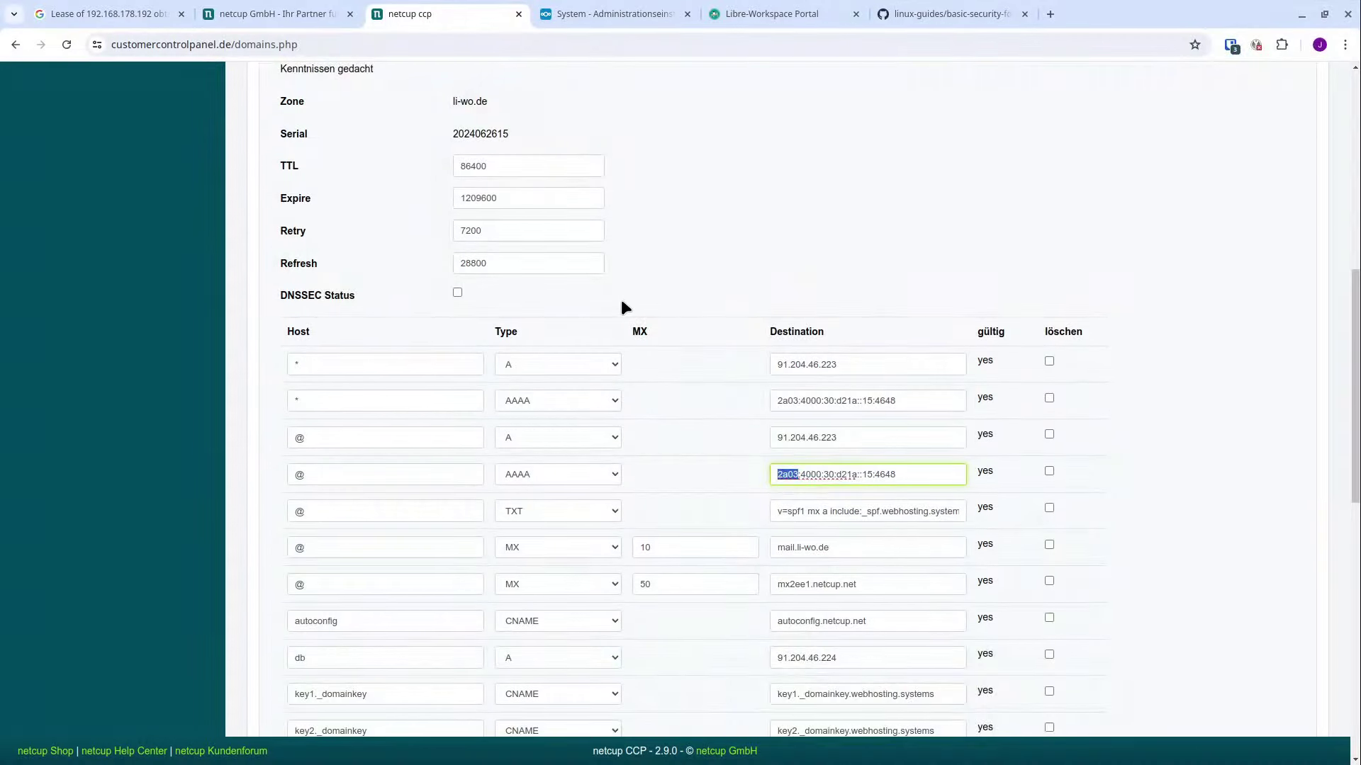
{"action": "scroll", "coordinate": [622, 304], "scroll_direction": "up", "scroll_amount": 1}
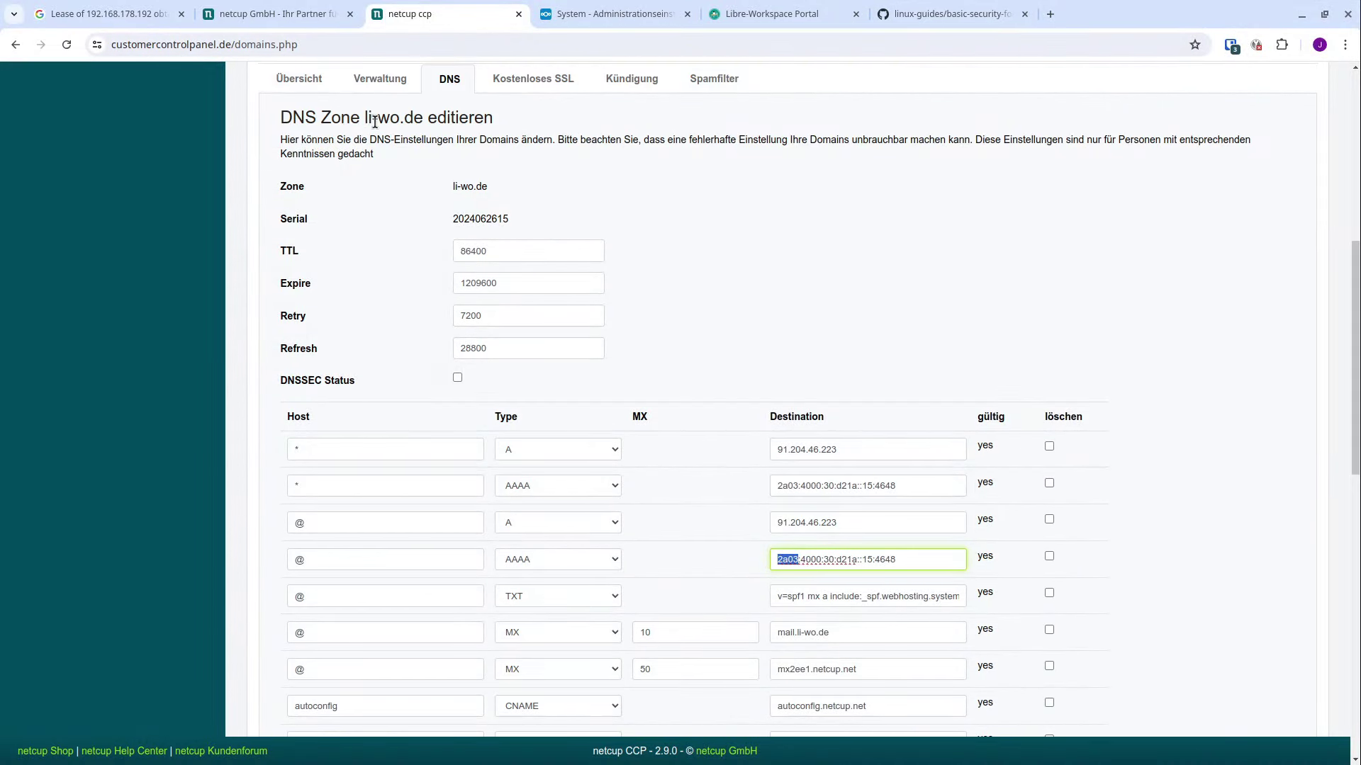
Examine the li-wo.de zone name and the list of DNS records down to the empty rows
{"action": "left_click_drag", "start_coordinate": [365, 118], "coordinate": [425, 119]}
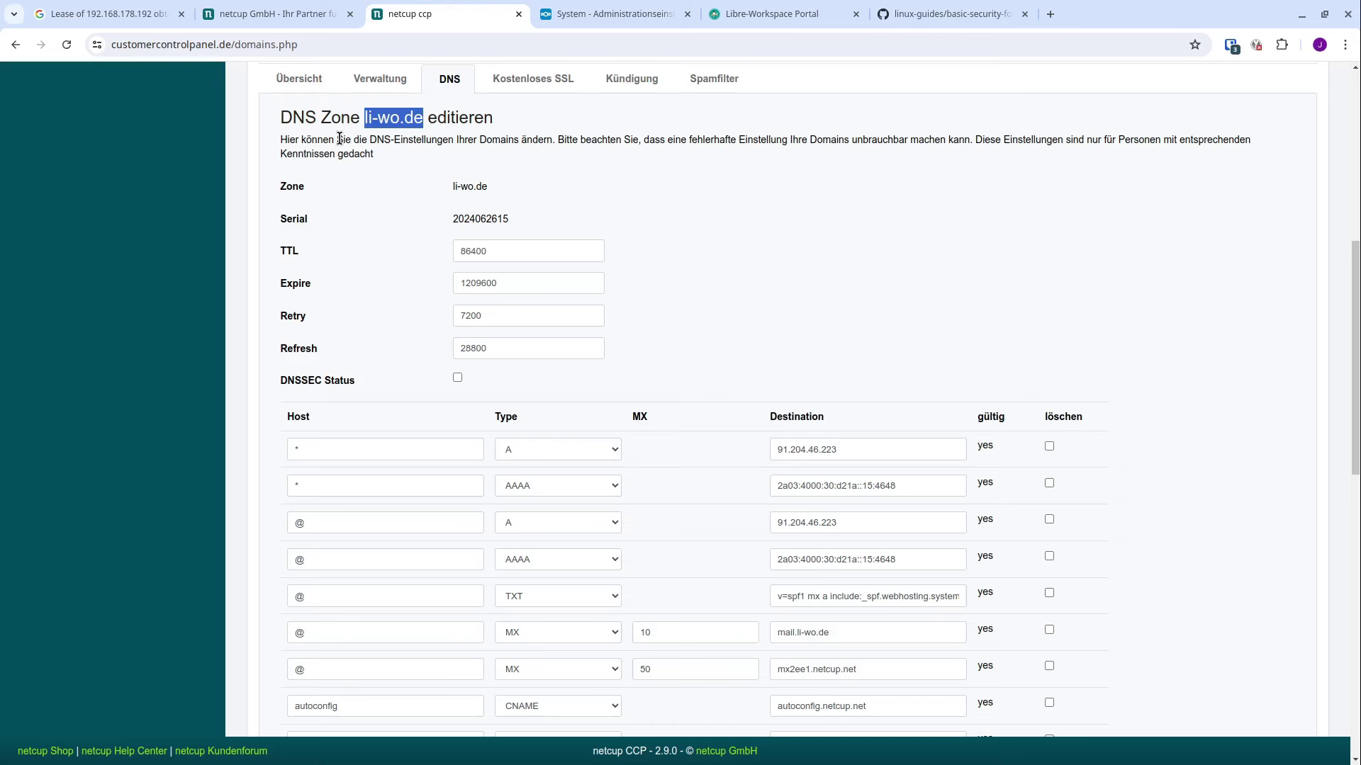
{"action": "mouse_move", "coordinate": [368, 118]}
{"action": "left_mouse_down"}
{"action": "mouse_move", "coordinate": [423, 117]}
{"action": "mouse_move", "coordinate": [364, 119]}
{"action": "left_mouse_up"}
{"action": "scroll", "coordinate": [377, 315], "scroll_direction": "down", "scroll_amount": 2}
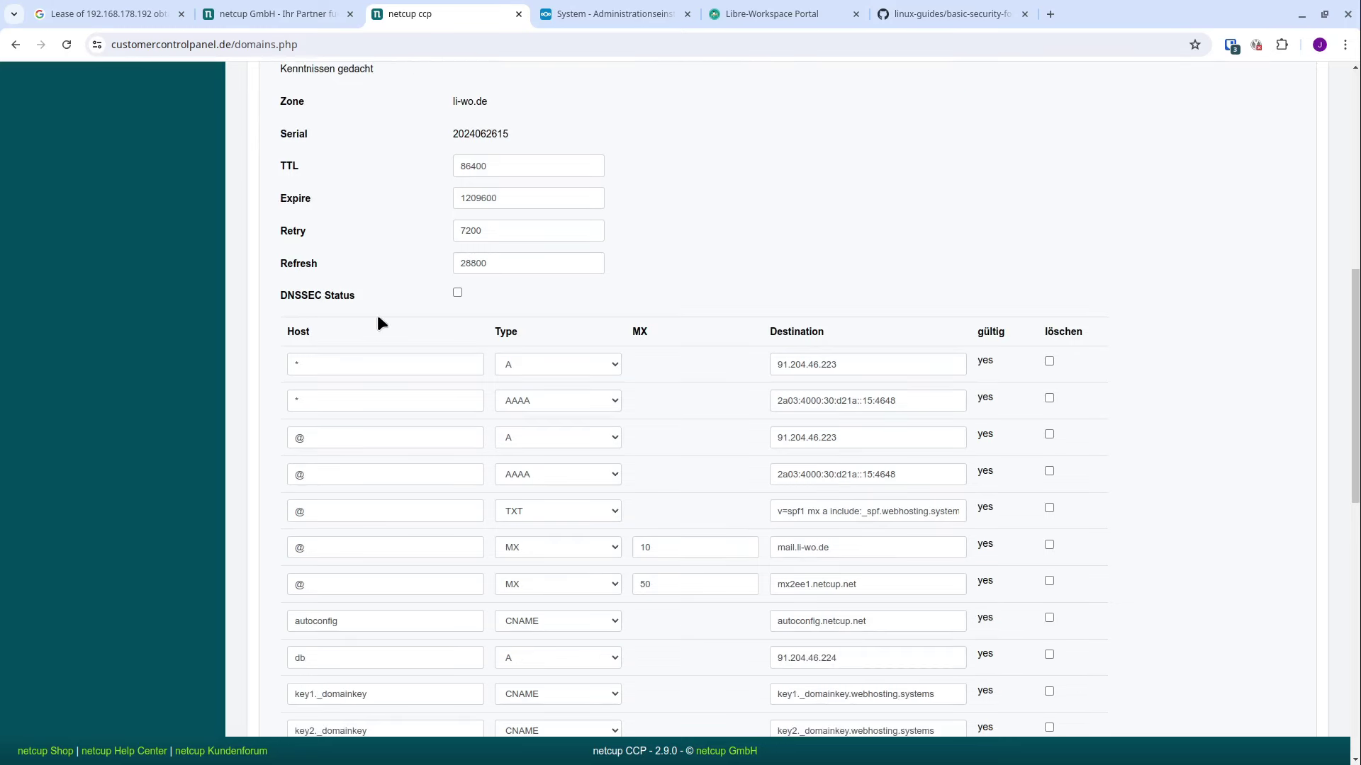
{"action": "scroll", "coordinate": [377, 313], "scroll_direction": "down", "scroll_amount": 1}
{"action": "scroll", "coordinate": [353, 579], "scroll_direction": "down", "scroll_amount": 1}
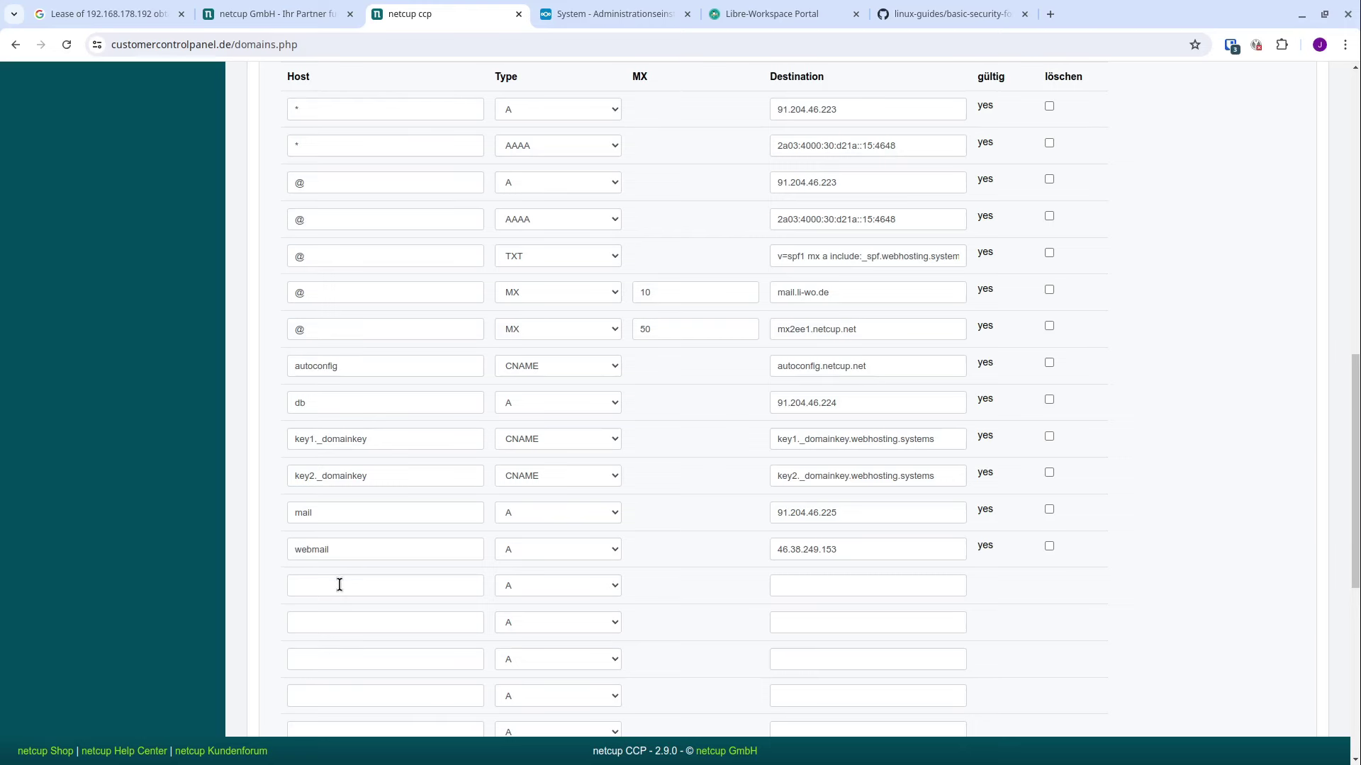
{"action": "left_click", "coordinate": [339, 585]}
{"action": "type", "text": "po"}
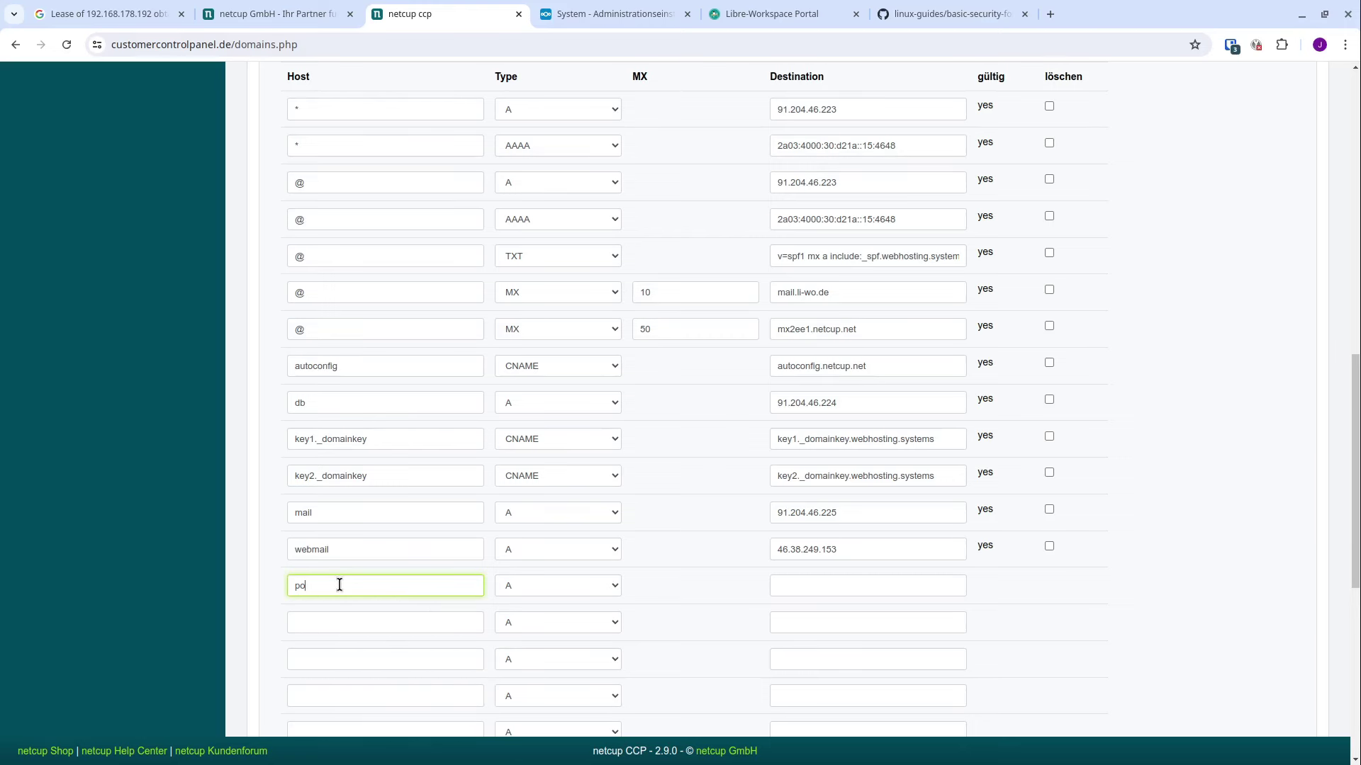
{"action": "key", "text": "BackSpace"}
{"action": "key", "text": "BackSpace"}
Examine the * and @ host entries in the DNS zone and compare them with the draw.io network diagram
{"action": "scroll", "coordinate": [616, 555], "scroll_direction": "up", "scroll_amount": 2}
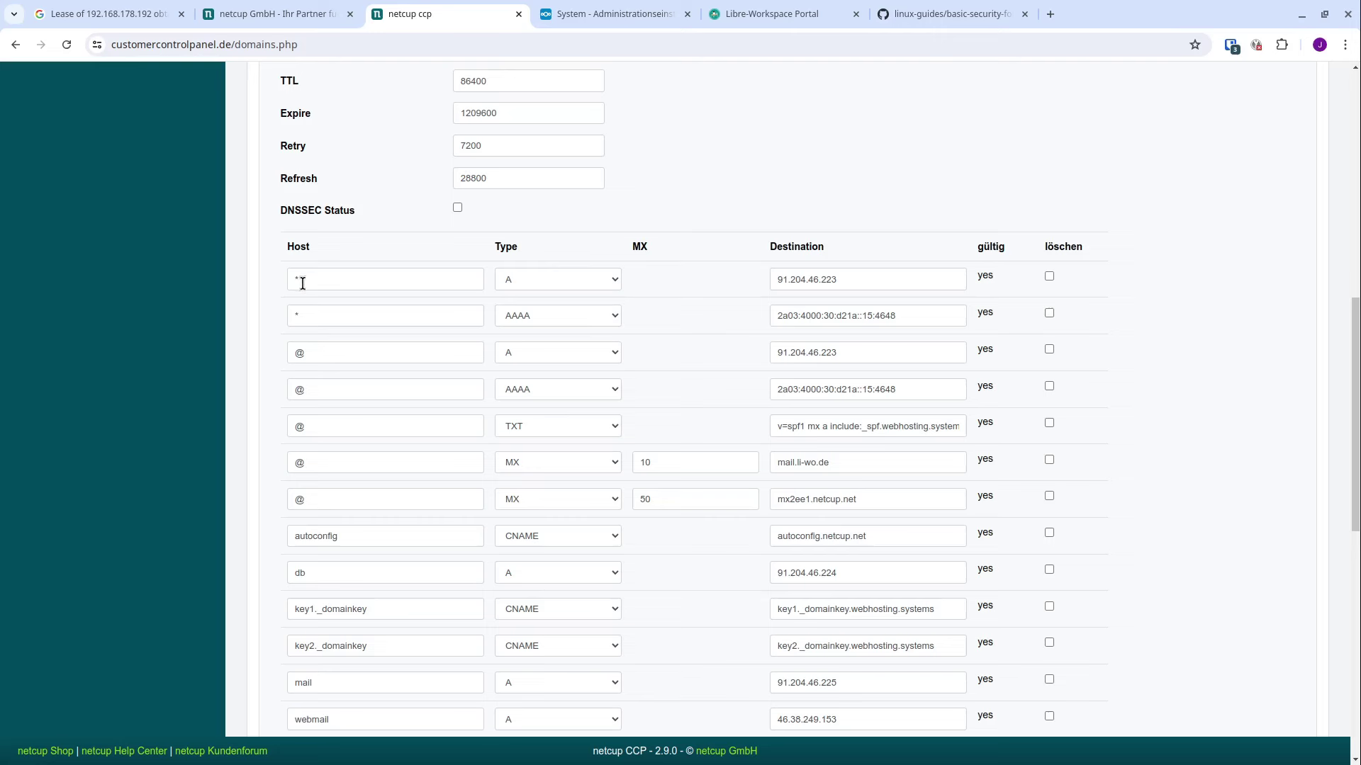
{"action": "left_click_drag", "start_coordinate": [297, 279], "coordinate": [292, 292]}
{"action": "left_click", "coordinate": [295, 313]}
{"action": "left_click_drag", "start_coordinate": [316, 355], "coordinate": [292, 354]}
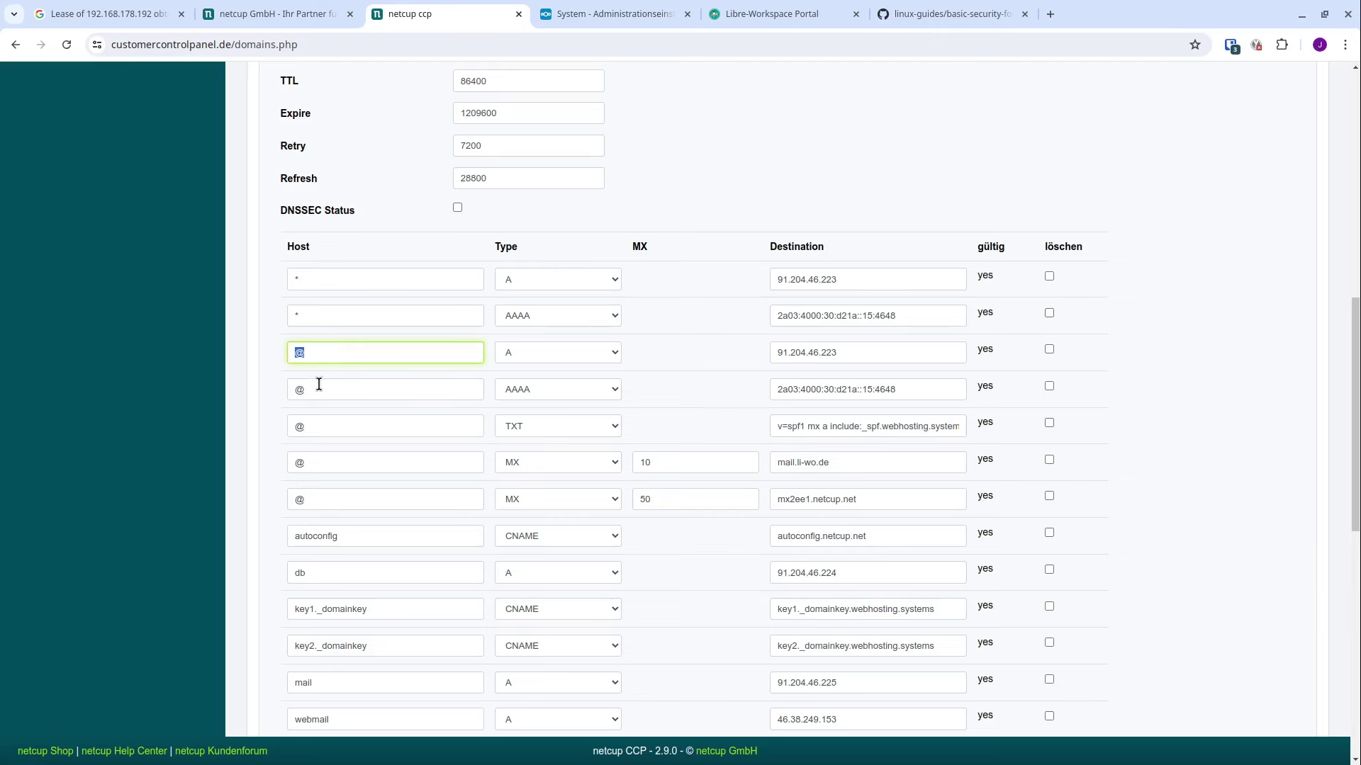
{"action": "left_click", "coordinate": [292, 316]}
{"action": "left_click", "coordinate": [292, 280]}
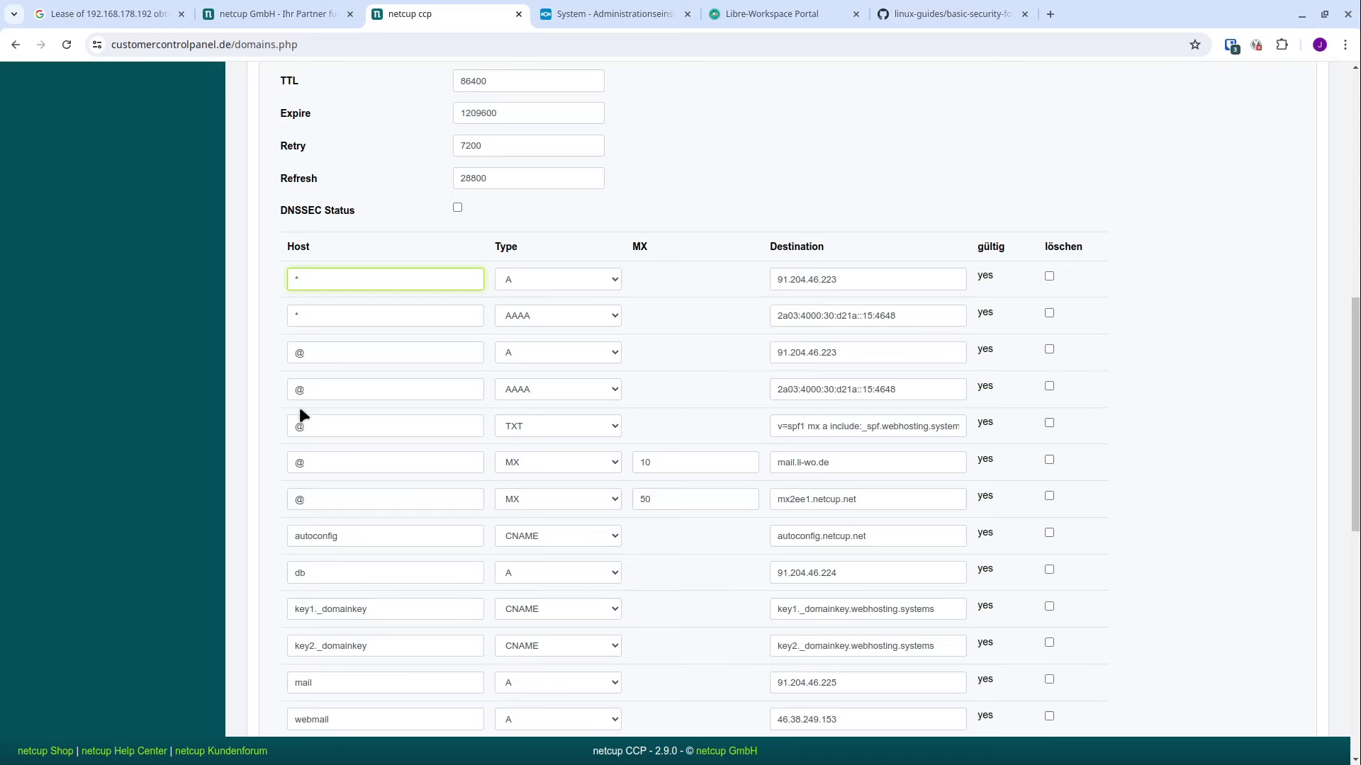
{"action": "scroll", "coordinate": [281, 425], "scroll_direction": "down", "scroll_amount": 1}
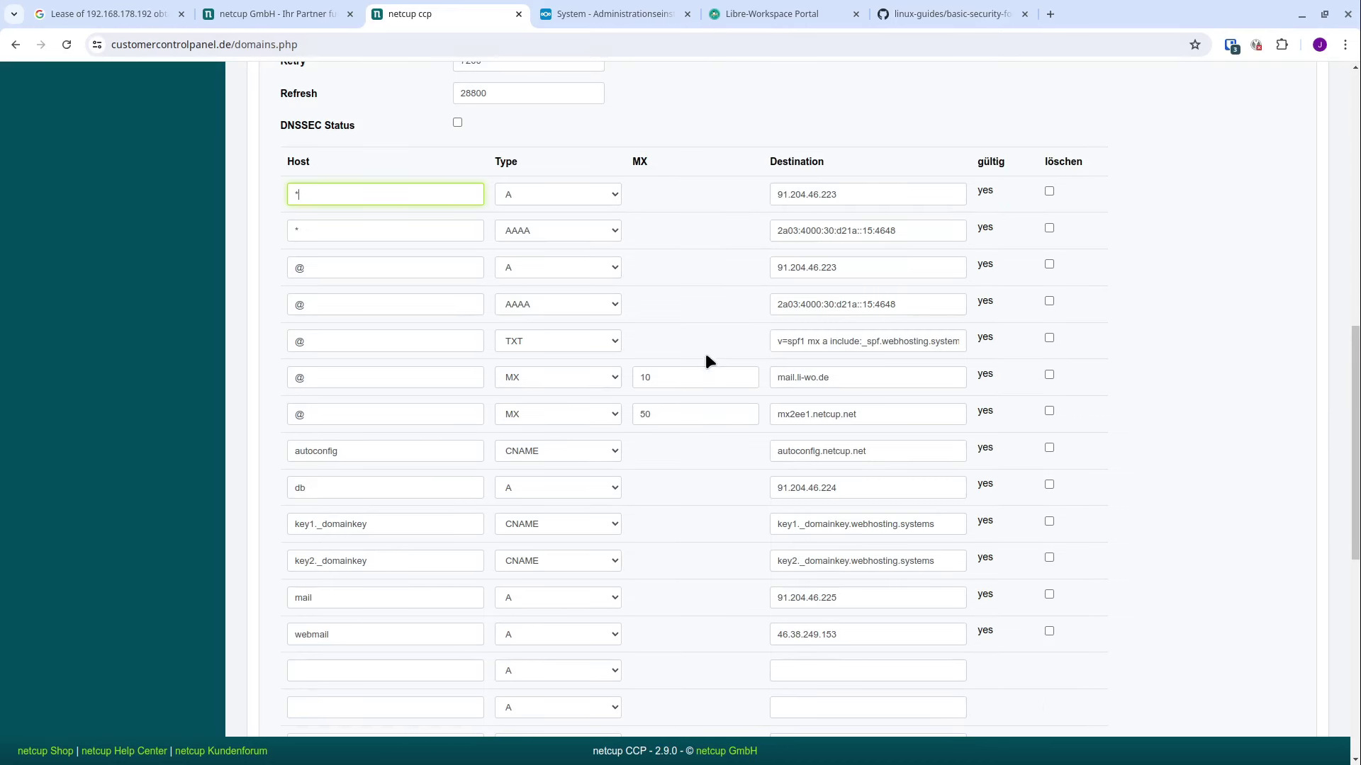
{"action": "scroll", "coordinate": [695, 352], "scroll_direction": "up", "scroll_amount": 1}
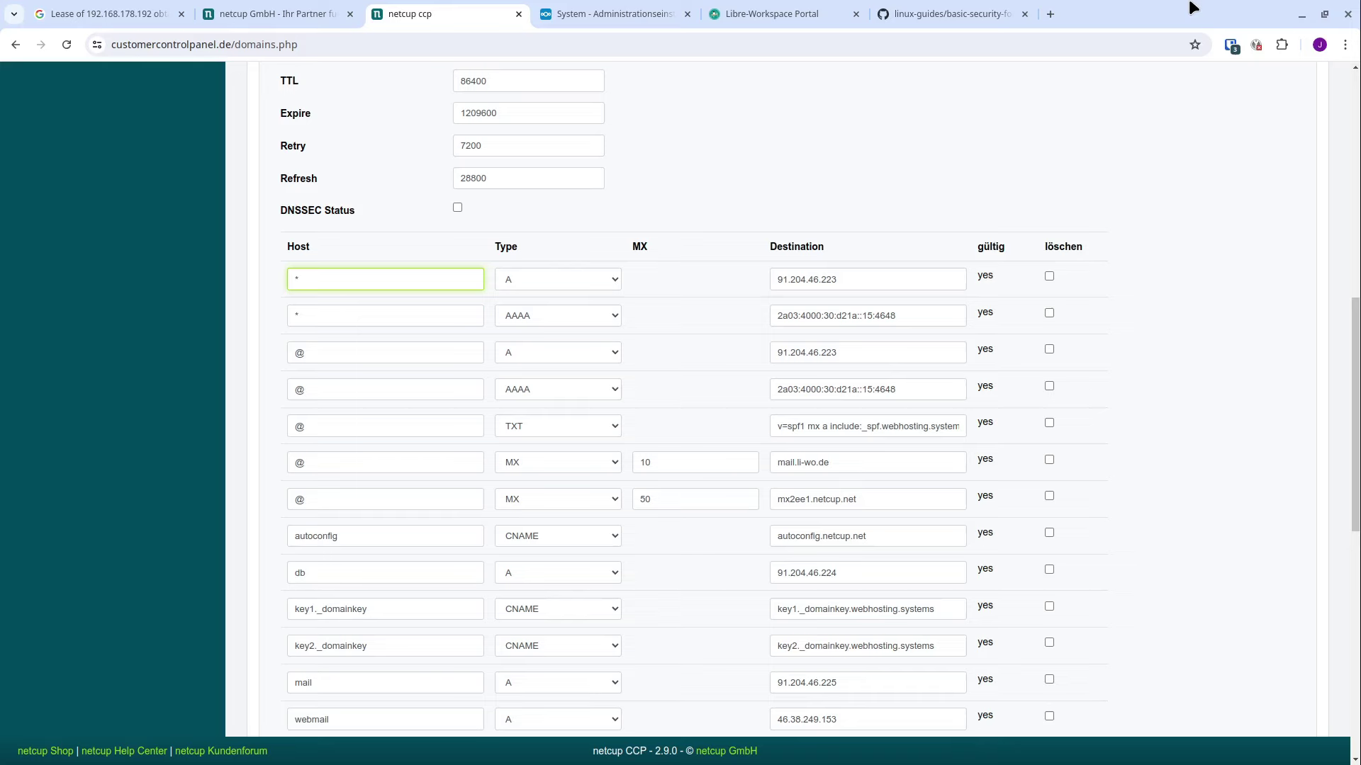
{"action": "key", "text": "alt+Tab"}
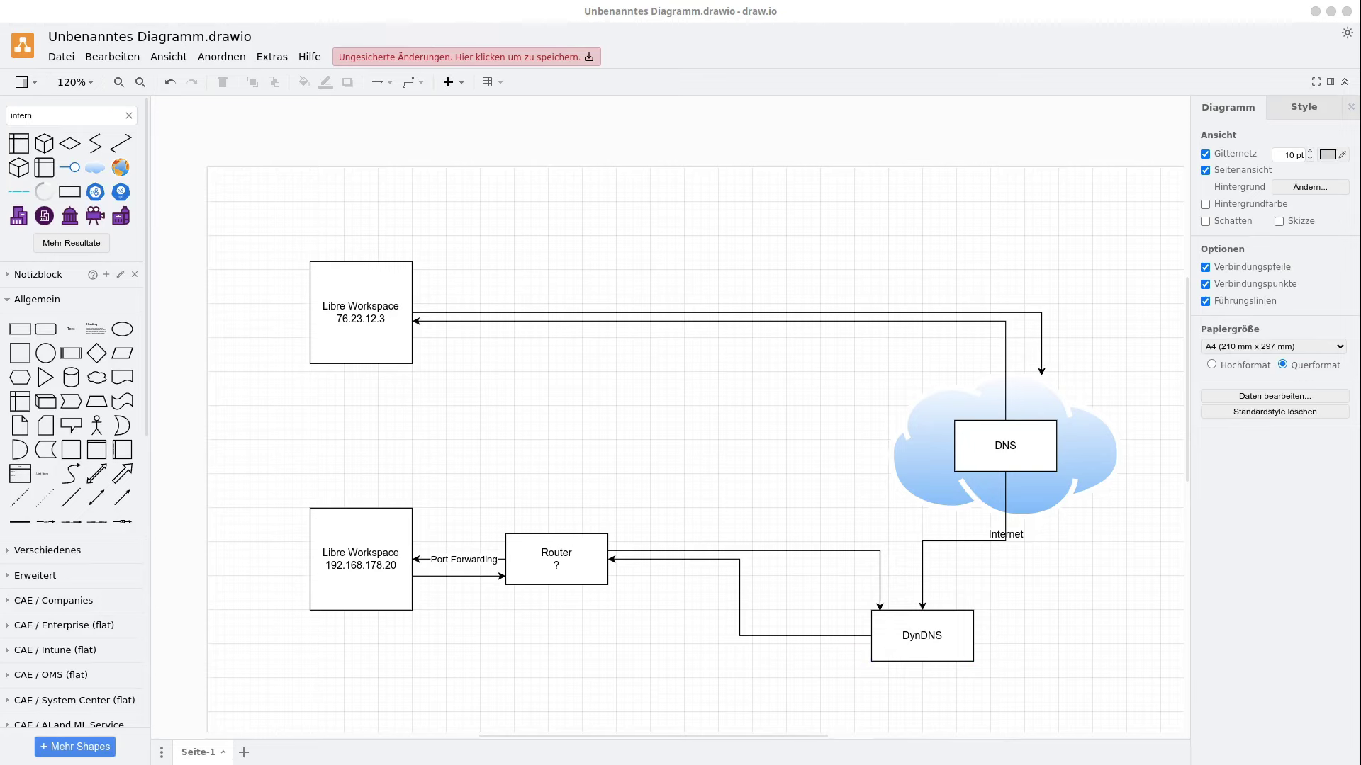
{"action": "key", "text": "alt+Tab"}
Change the * A record to type CNAME with the destination jean3219.dnshome.de
{"action": "left_click", "coordinate": [552, 281]}
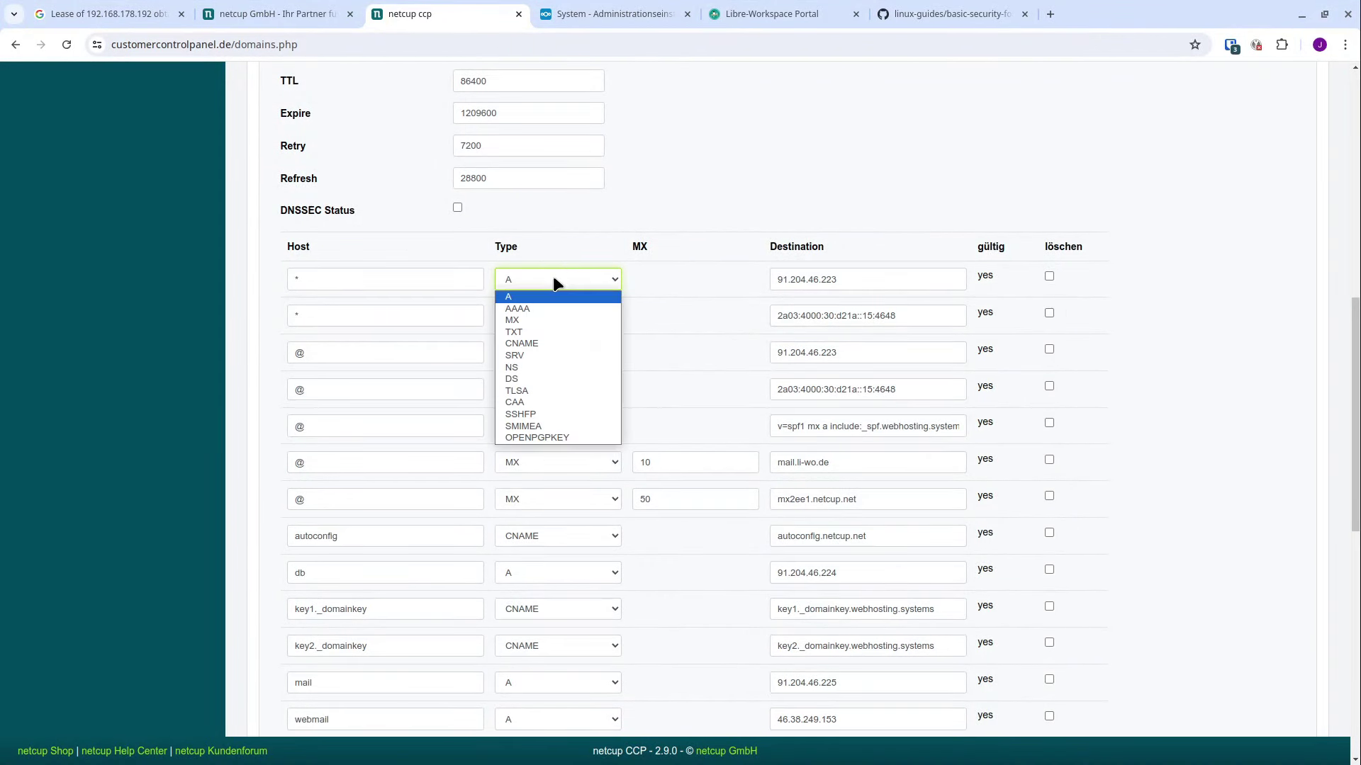
{"action": "left_click", "coordinate": [794, 549]}
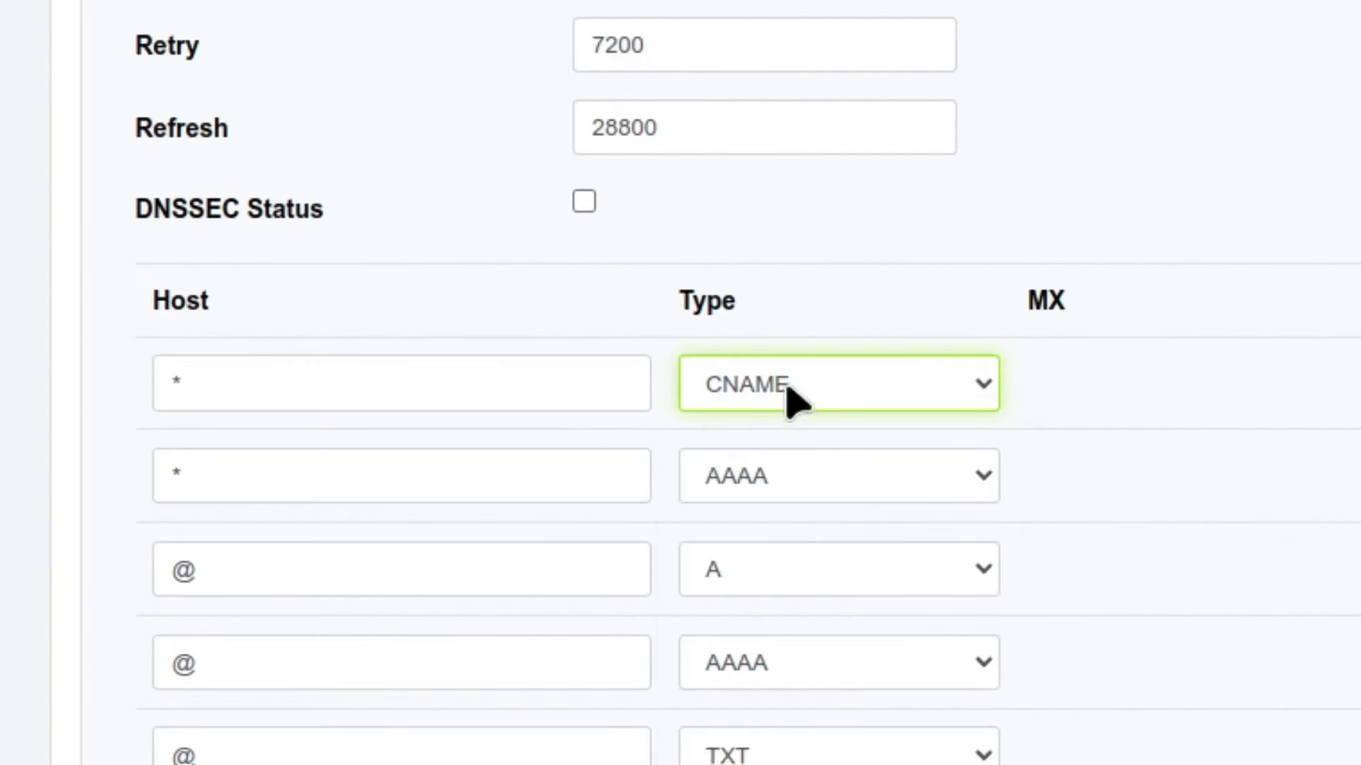
{"action": "key", "text": "Tab"}
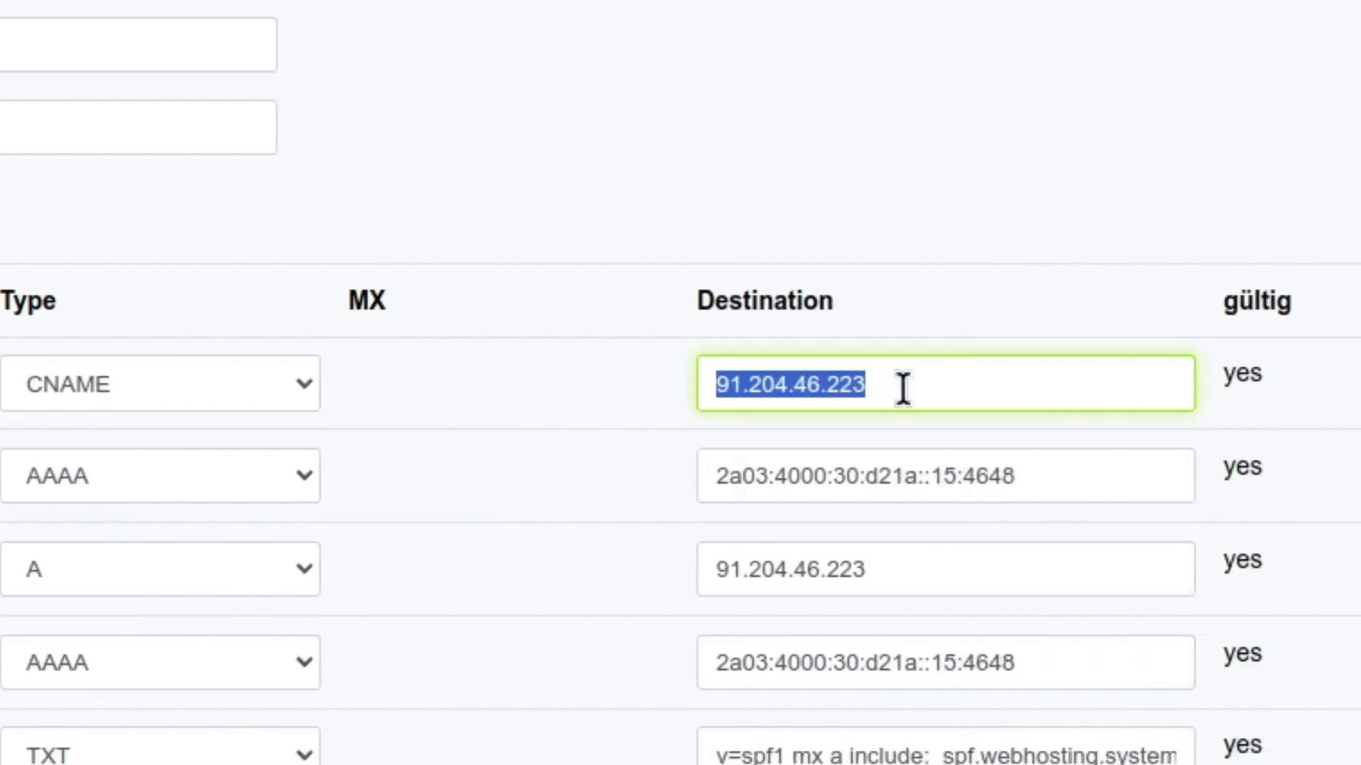
{"action": "type", "text": "jean3219.dnshome.de"}
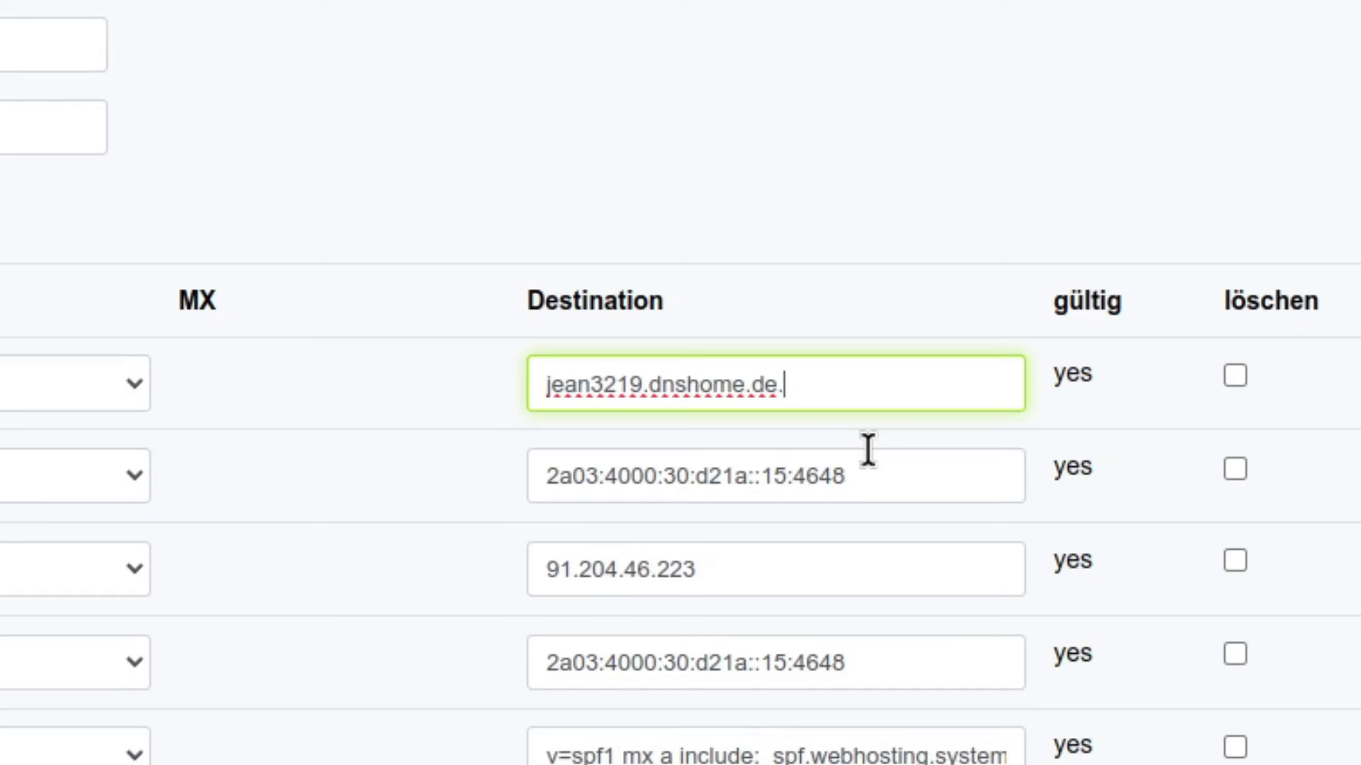
{"action": "type", "text": "."}
{"action": "left_click", "coordinate": [859, 290]}
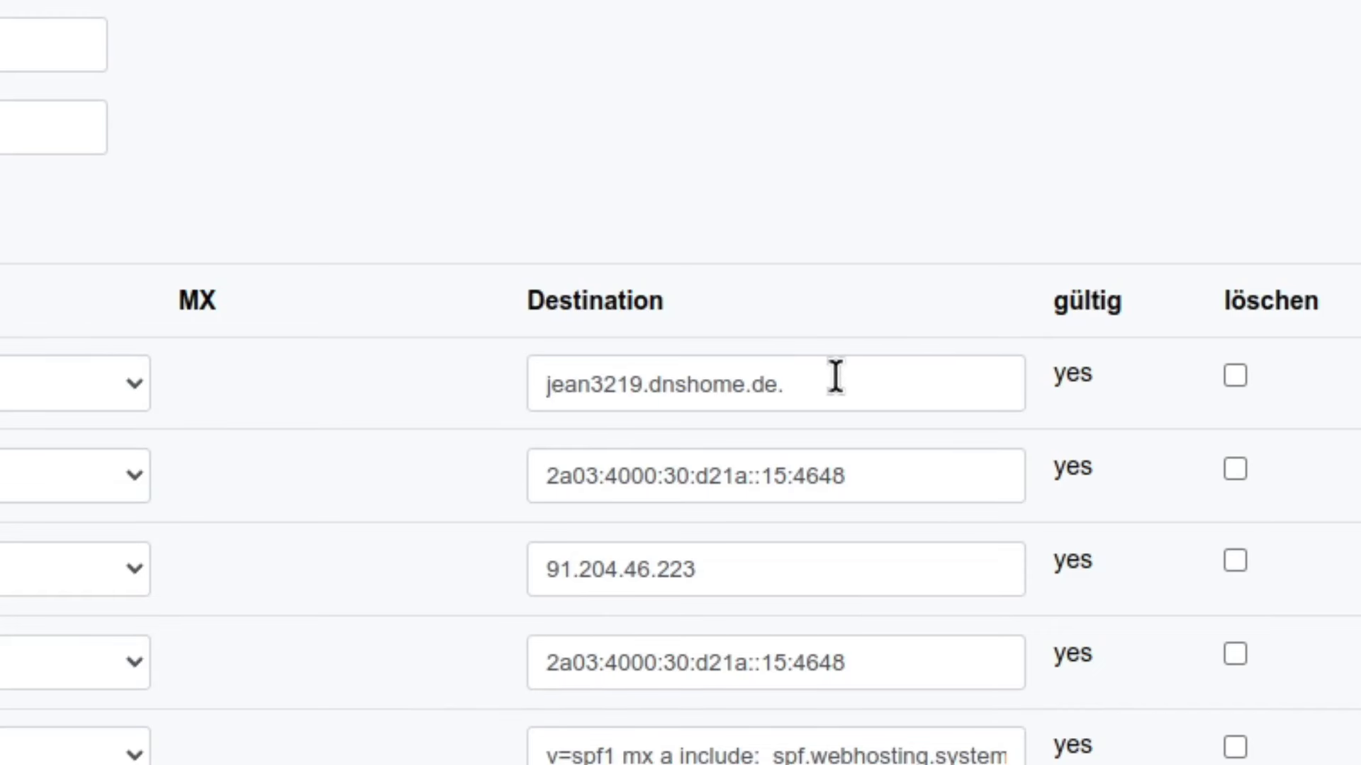
{"action": "left_click", "coordinate": [788, 383]}
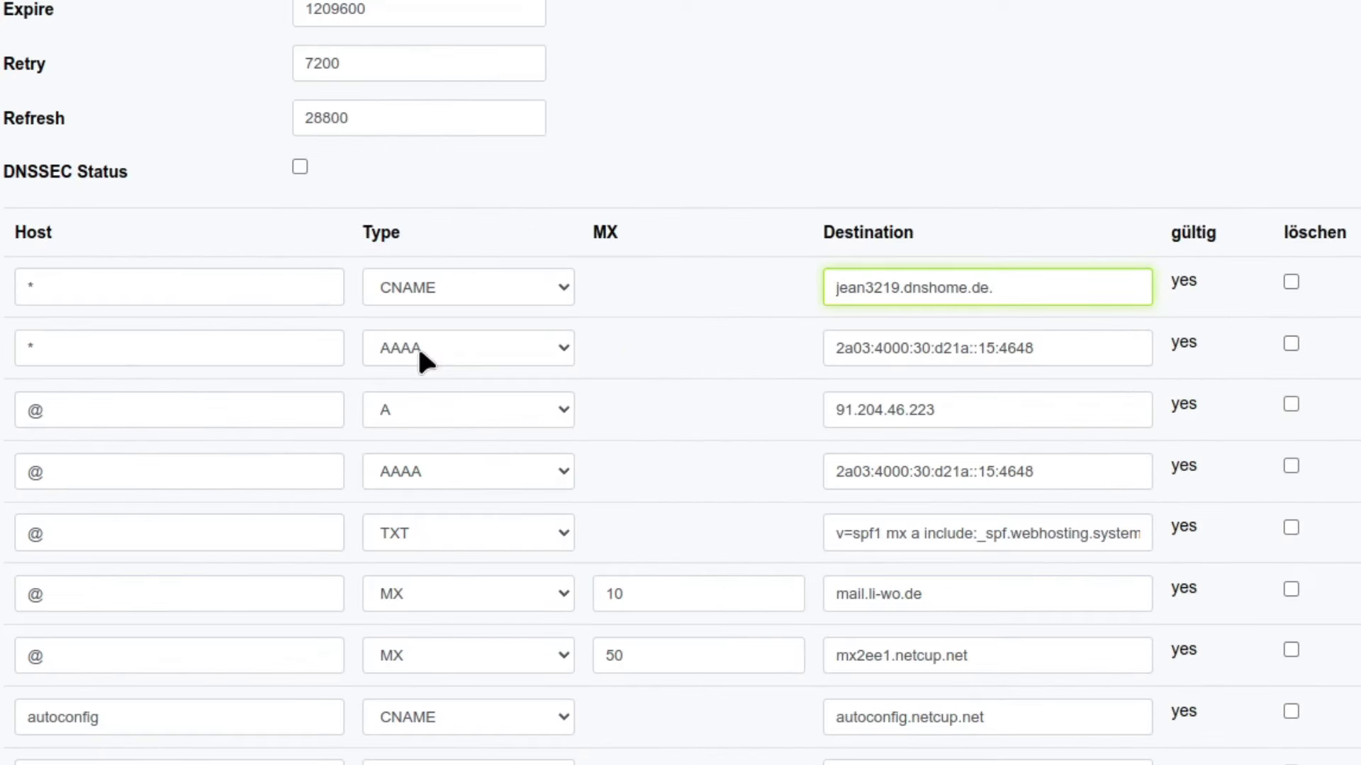
Mark the * and @ AAAA records for deletion
{"action": "left_click", "coordinate": [1291, 344]}
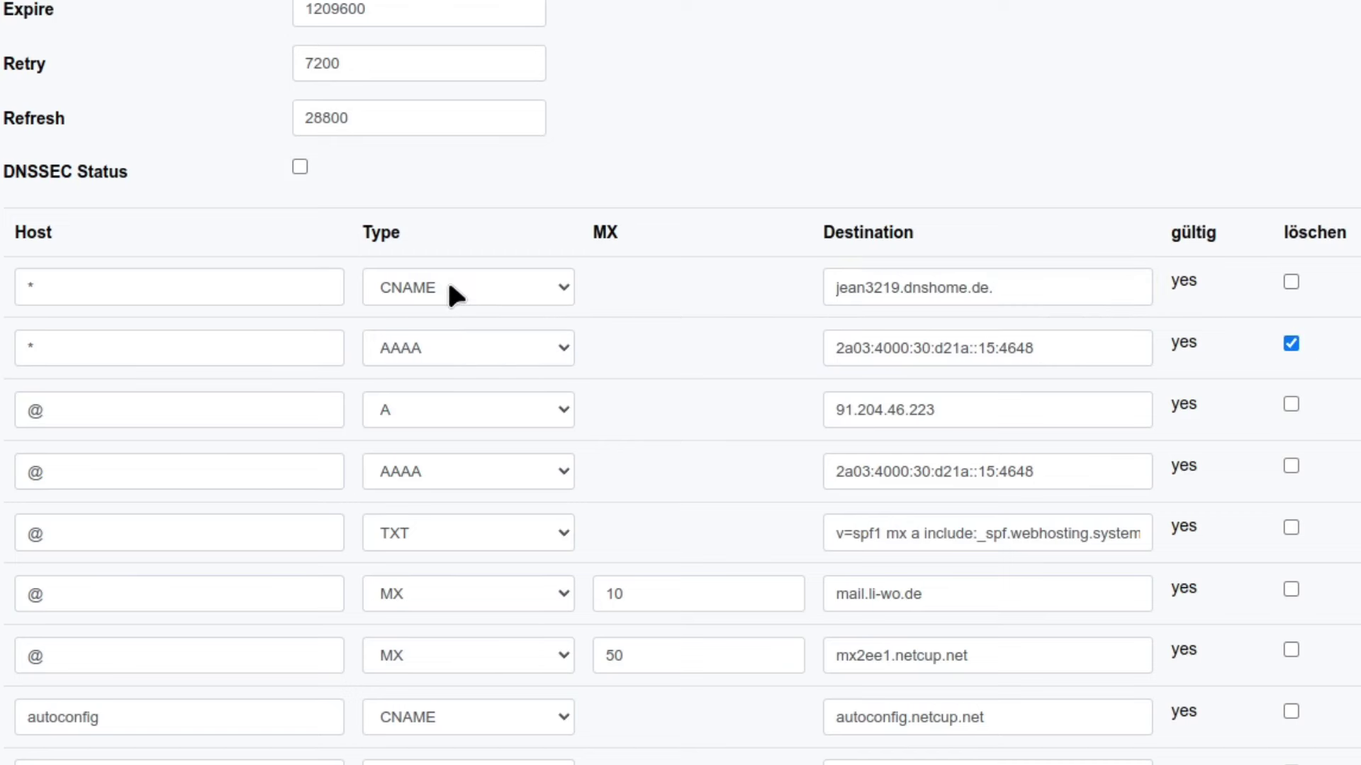
{"action": "left_click", "coordinate": [1291, 465]}
Try to change the @ A record to type CNAME with the destination jean3219.dnshome.de
{"action": "left_click", "coordinate": [479, 415]}
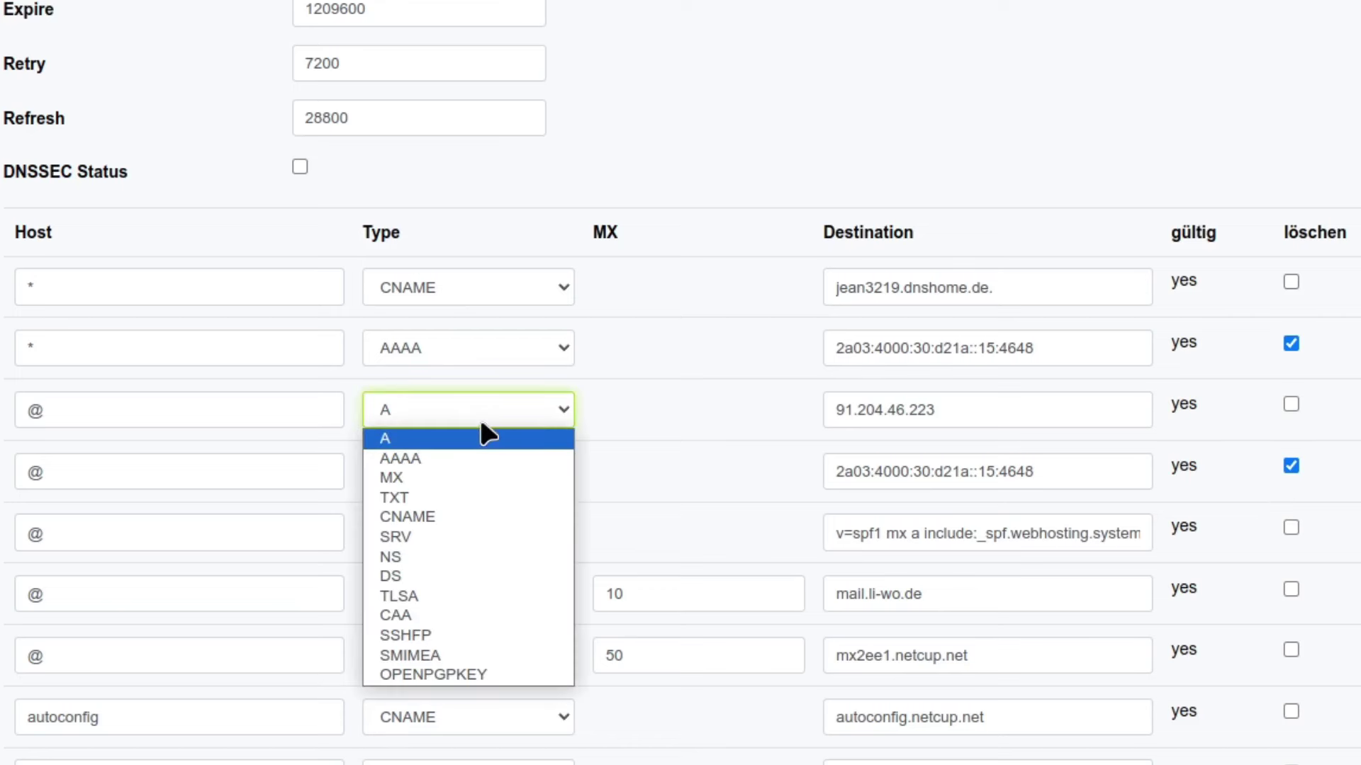
{"action": "left_click", "coordinate": [433, 517]}
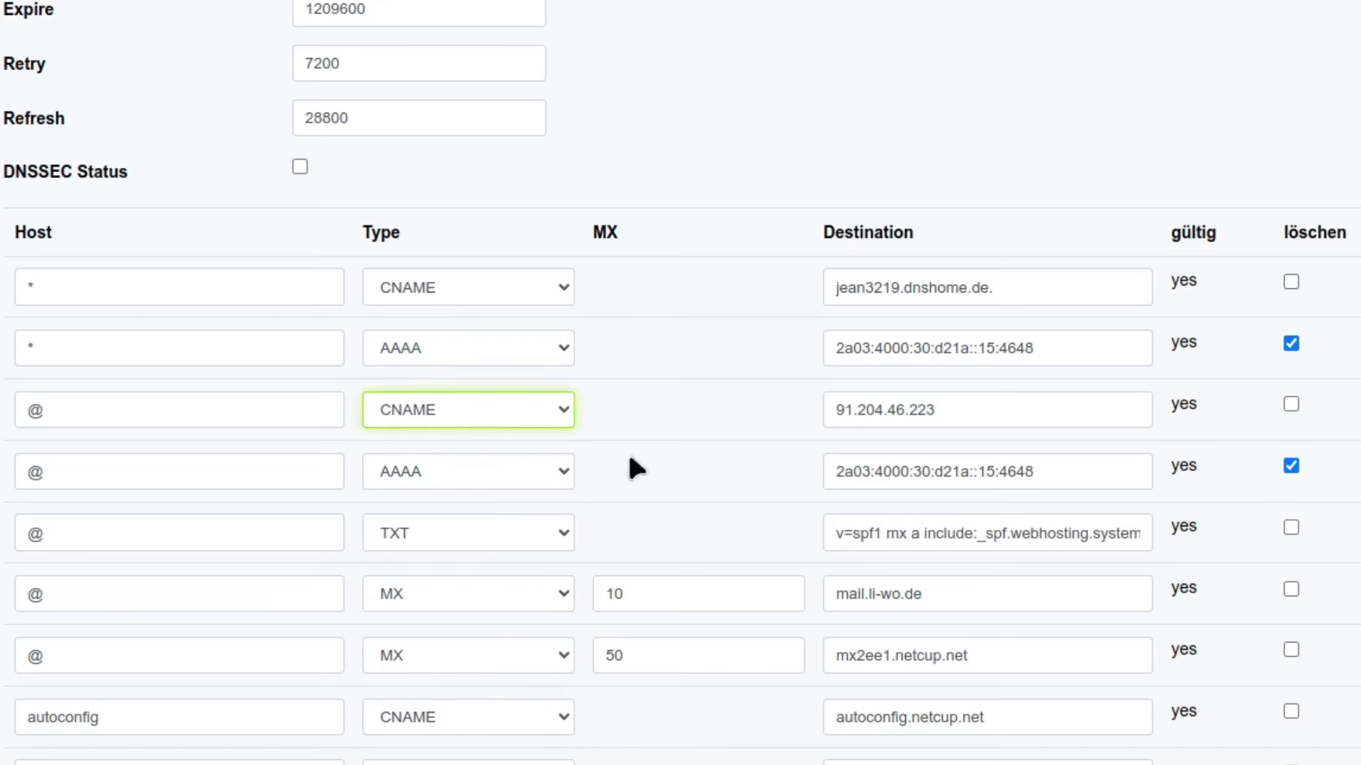
{"action": "double_click", "coordinate": [947, 404]}
{"action": "type", "text": "jean3219.dnshome.de."}
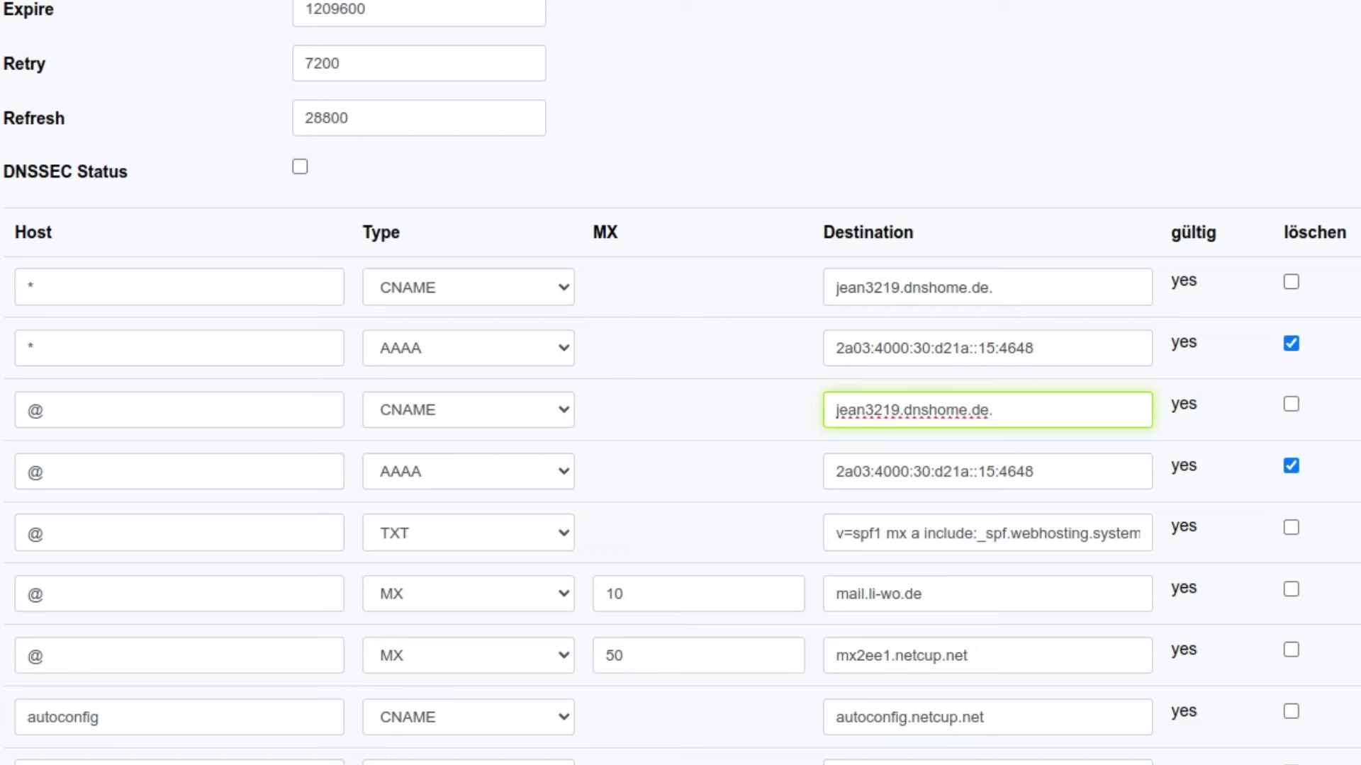
Save the DNS records and confirm the zone change
{"action": "scroll", "coordinate": [681, 383], "scroll_direction": "down", "scroll_amount": 2}
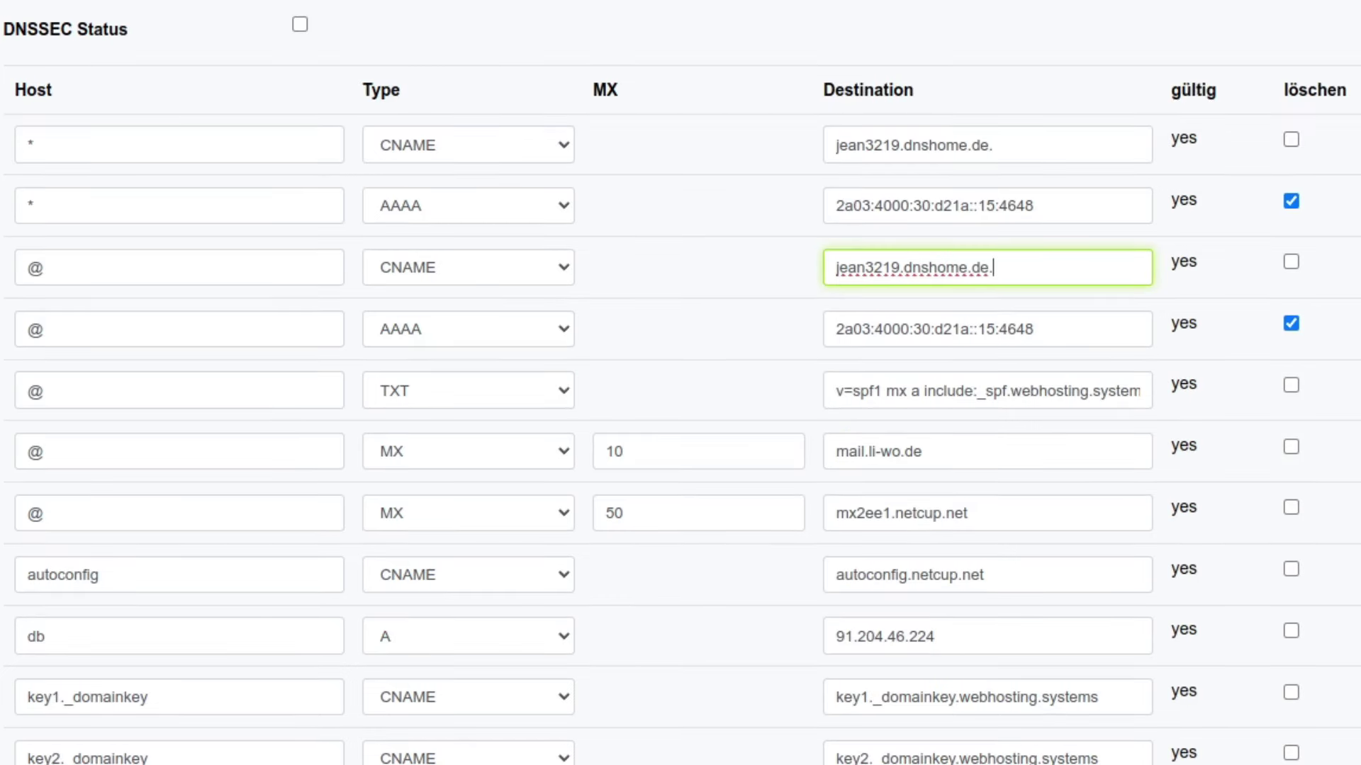
{"action": "scroll", "coordinate": [1018, 274], "scroll_direction": "up", "scroll_amount": 2}
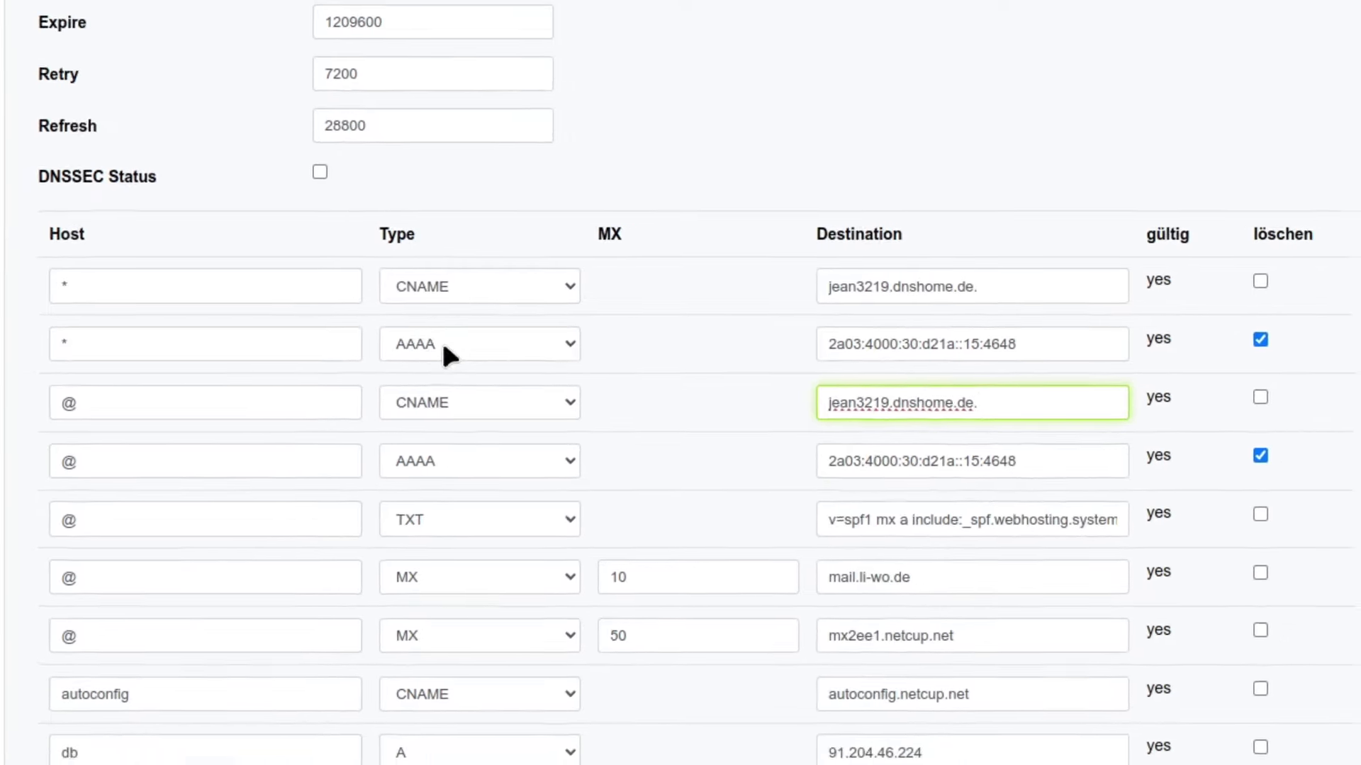
{"action": "scroll", "coordinate": [449, 397], "scroll_direction": "down", "scroll_amount": 10}
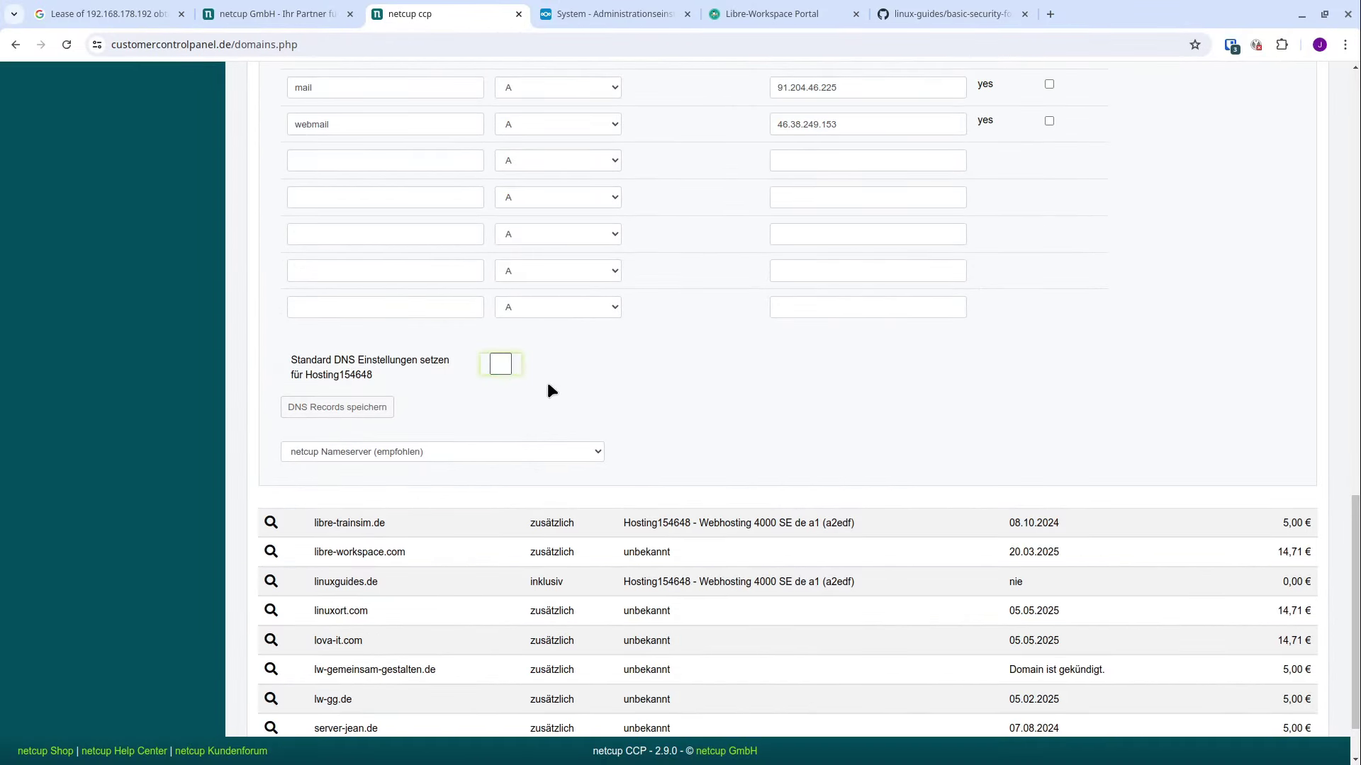
{"action": "scroll", "coordinate": [548, 384], "scroll_direction": "up", "scroll_amount": 2}
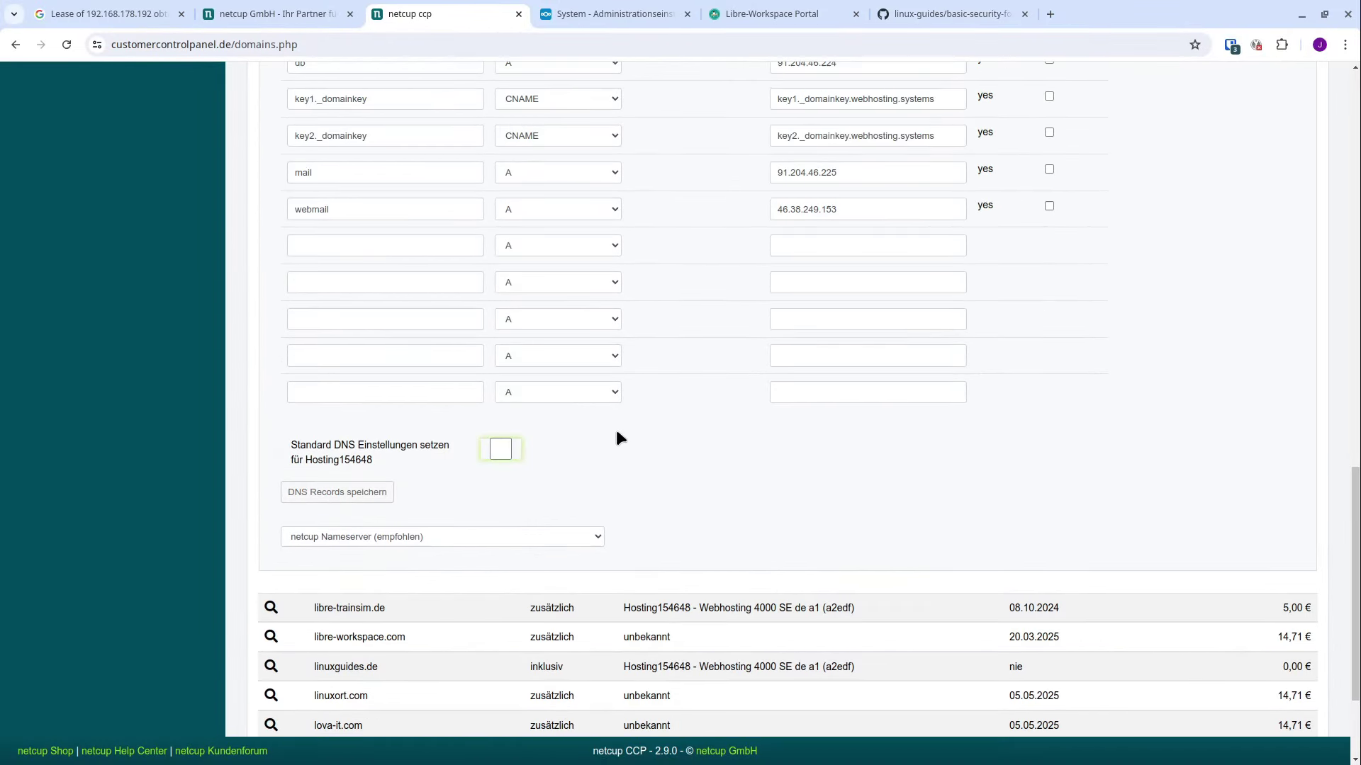
{"action": "left_click", "coordinate": [343, 494]}
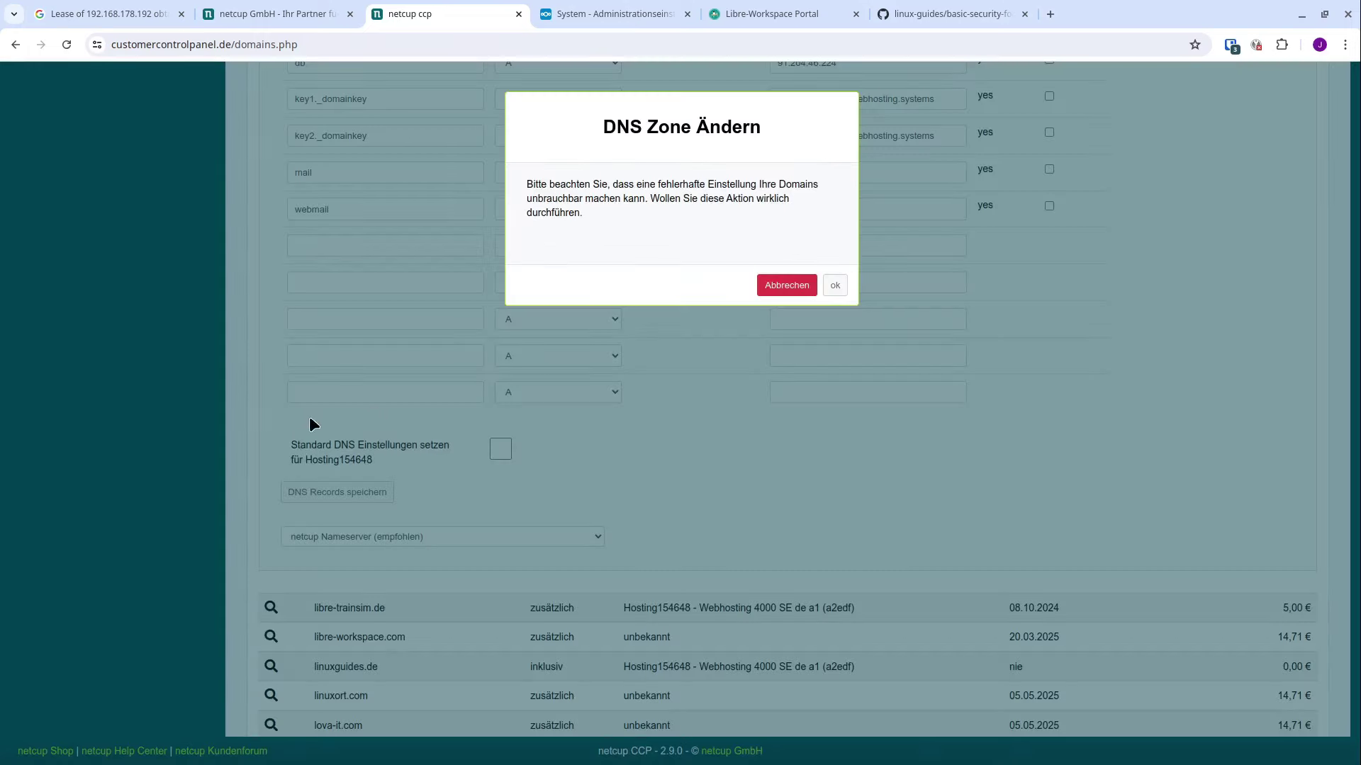
{"action": "left_click", "coordinate": [835, 285]}
Check the destination of the saved * CNAME record and the host and destination of the @ A record
{"action": "scroll", "coordinate": [650, 389], "scroll_direction": "up", "scroll_amount": 6}
{"action": "left_click", "coordinate": [899, 278]}
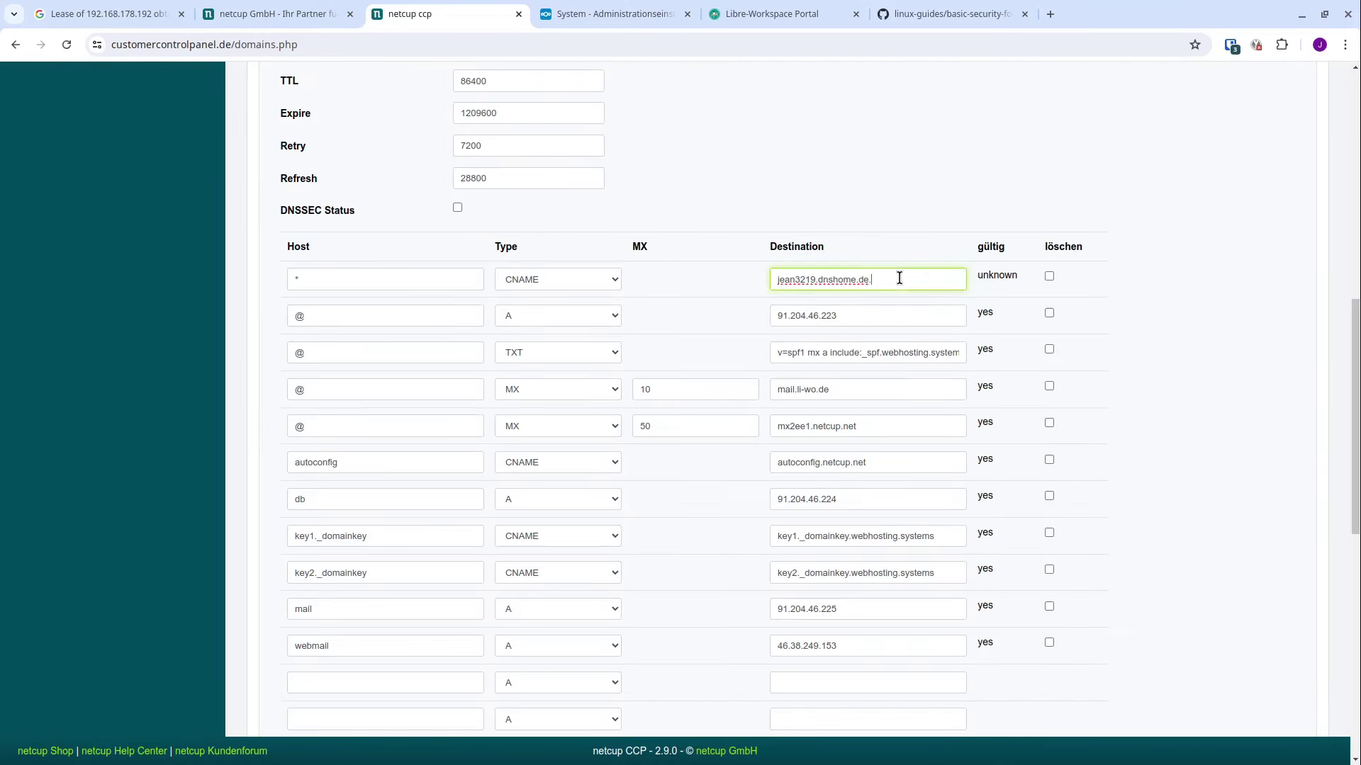
{"action": "left_click", "coordinate": [1191, 368]}
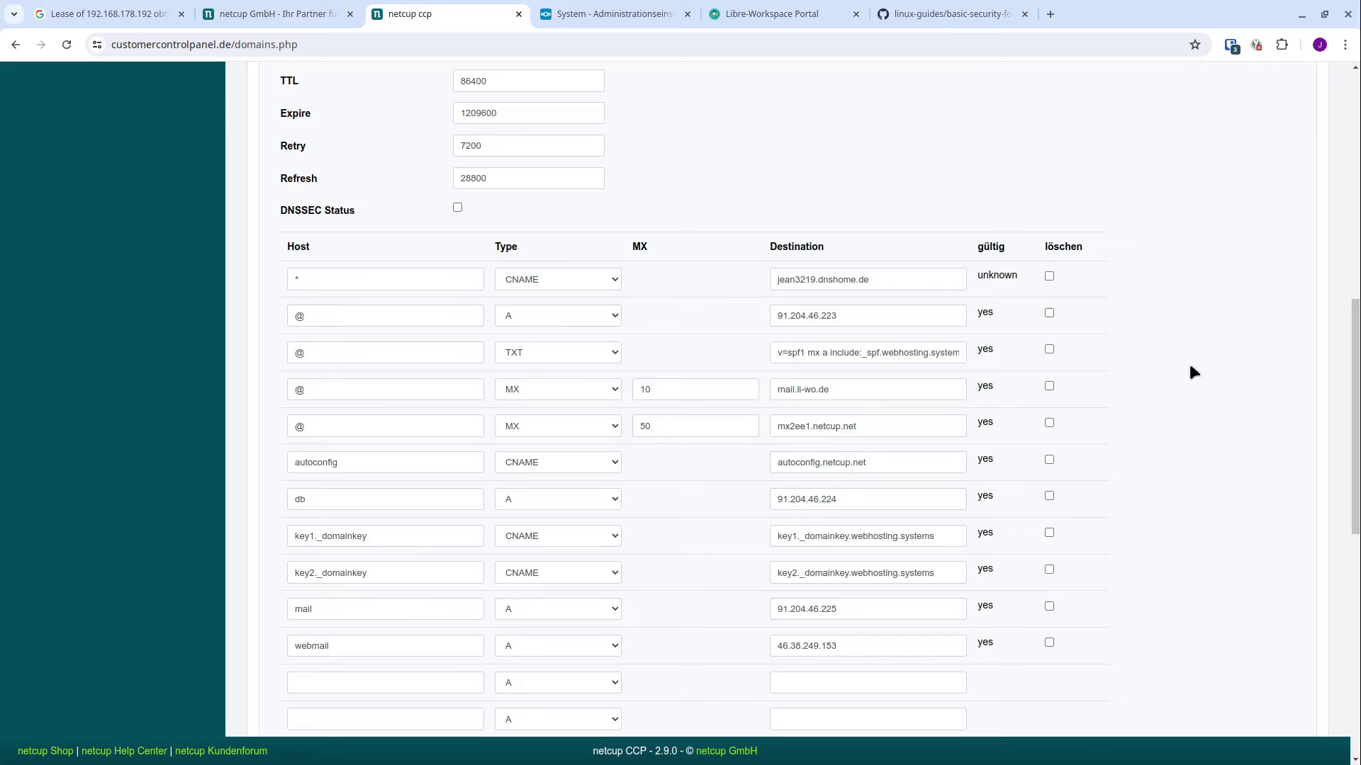
{"action": "double_click", "coordinate": [861, 316]}
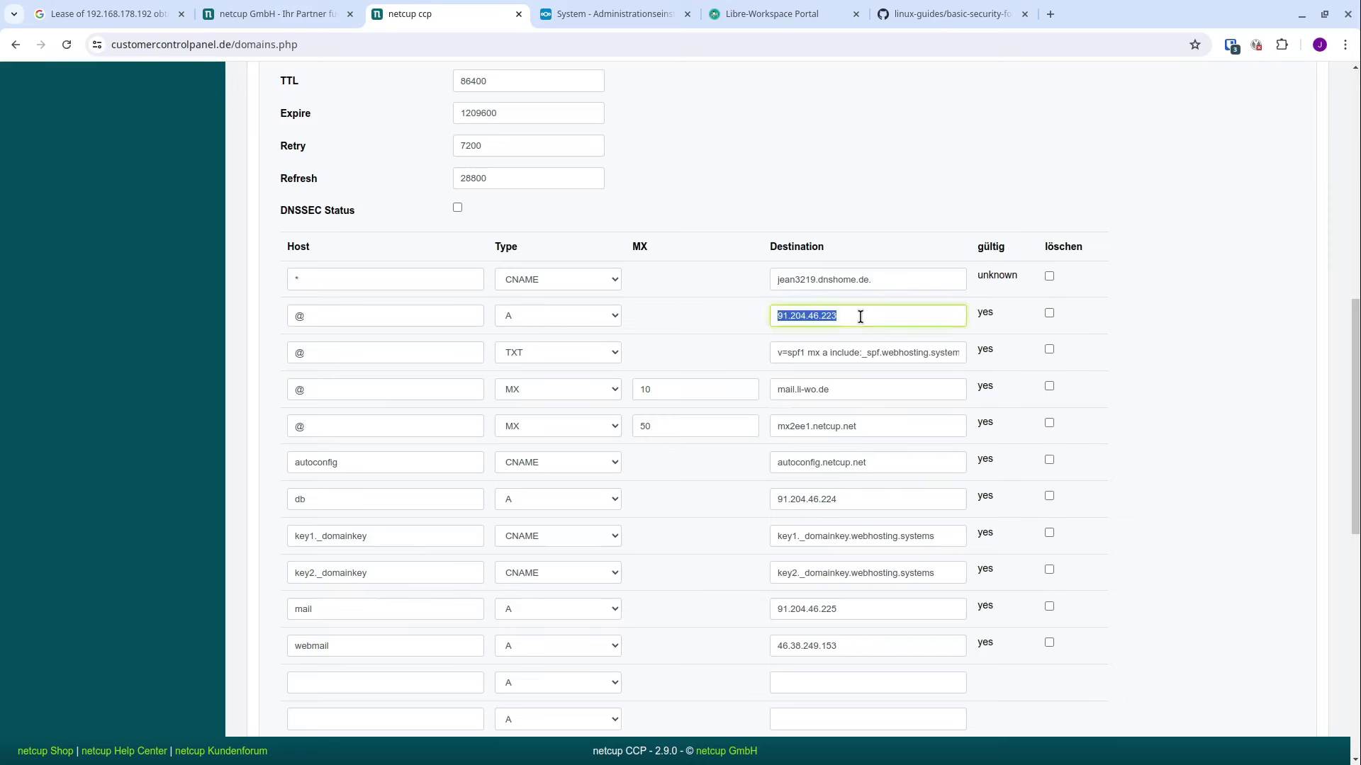
{"action": "left_click", "coordinate": [434, 370]}
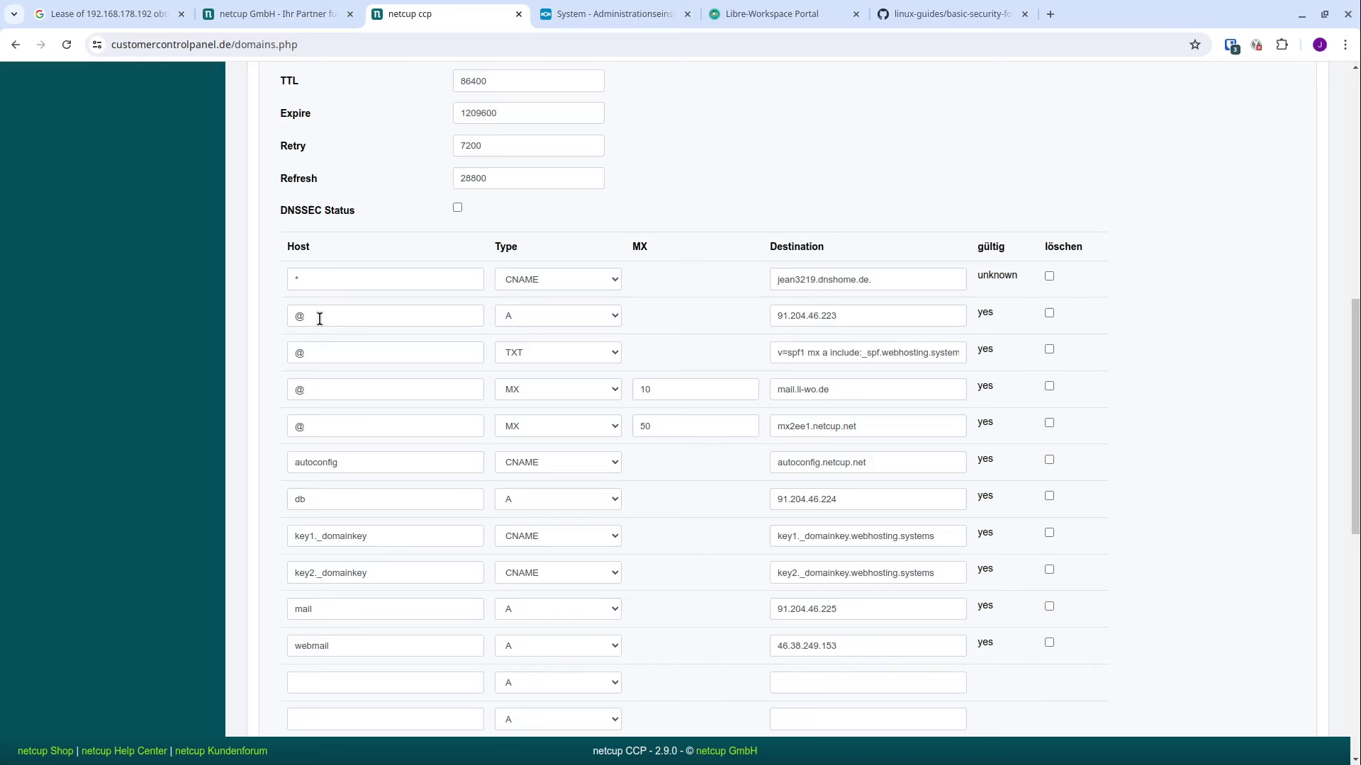
{"action": "left_click_drag", "start_coordinate": [319, 317], "coordinate": [284, 318]}
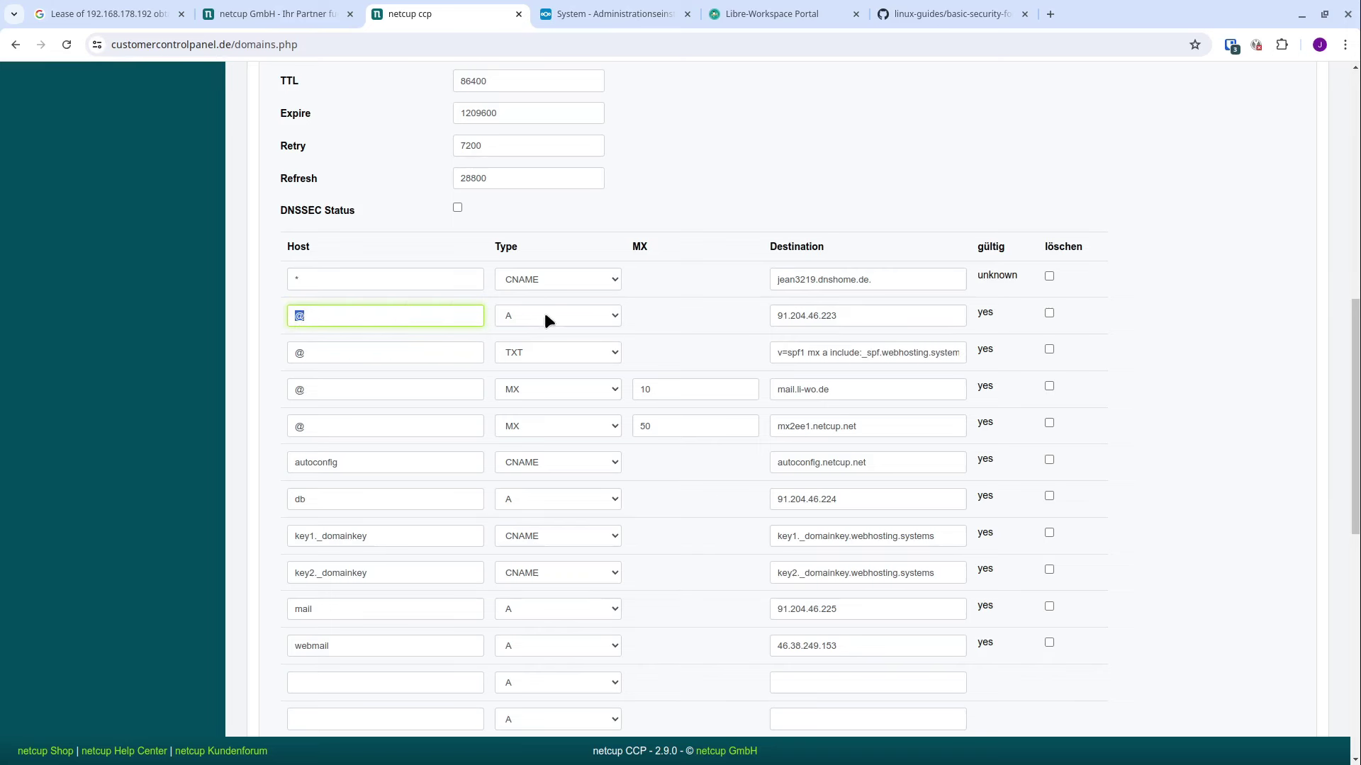
Mark the @ A record for deletion, then save the DNS records and confirm the change
{"action": "left_click", "coordinate": [1048, 313]}
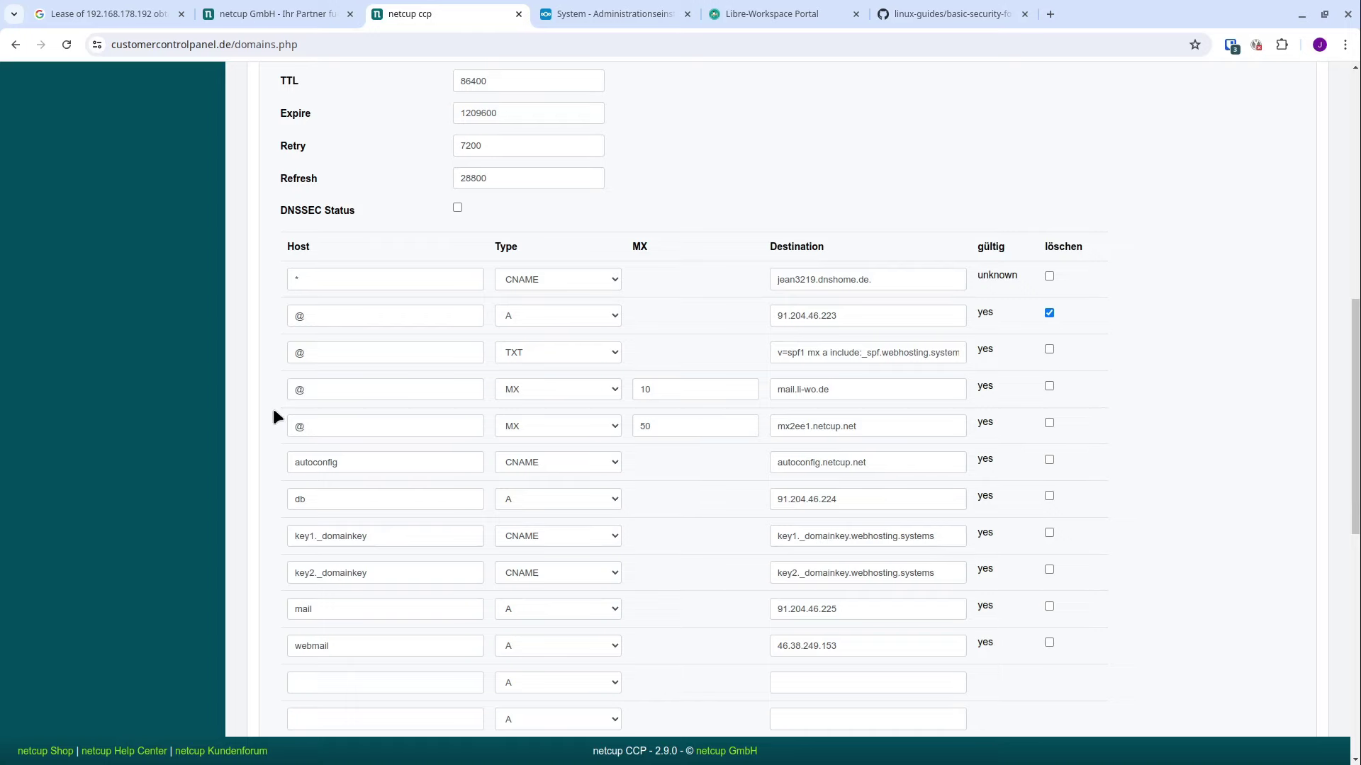
{"action": "scroll", "coordinate": [273, 410], "scroll_direction": "down", "scroll_amount": 5}
{"action": "scroll", "coordinate": [274, 417], "scroll_direction": "down", "scroll_amount": 1}
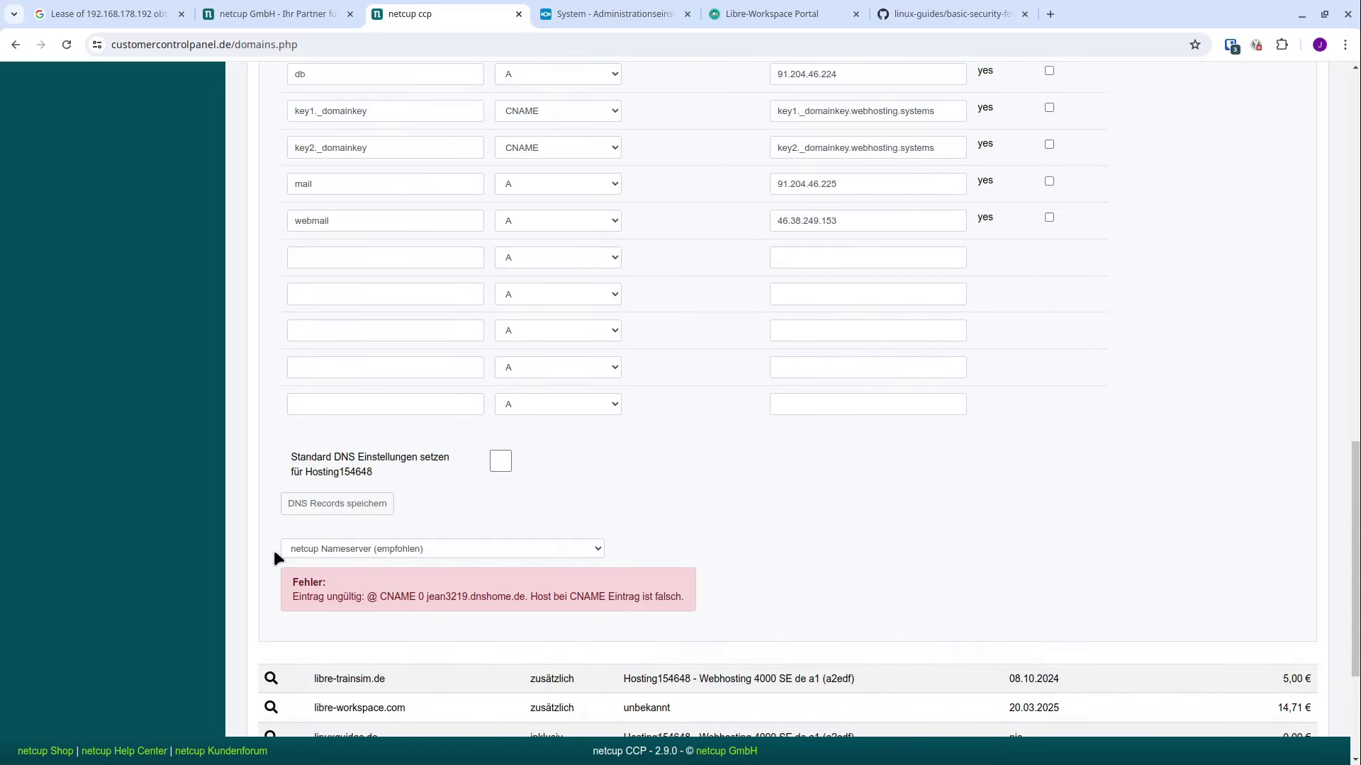
{"action": "left_click", "coordinate": [307, 505]}
{"action": "left_click", "coordinate": [835, 284]}
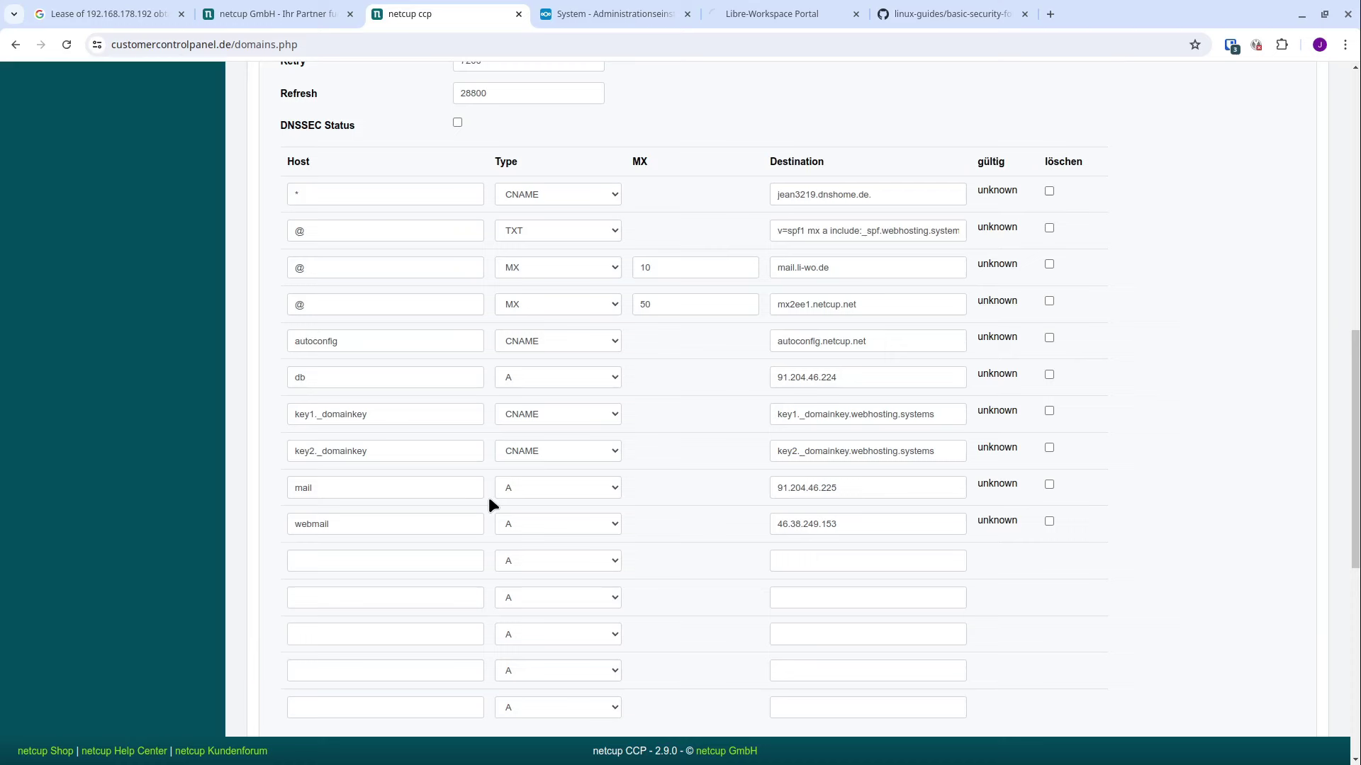
Try subdomain names such as cloud as the host of the * CNAME record, and restore its host to *
{"action": "scroll", "coordinate": [573, 321], "scroll_direction": "up", "scroll_amount": 1}
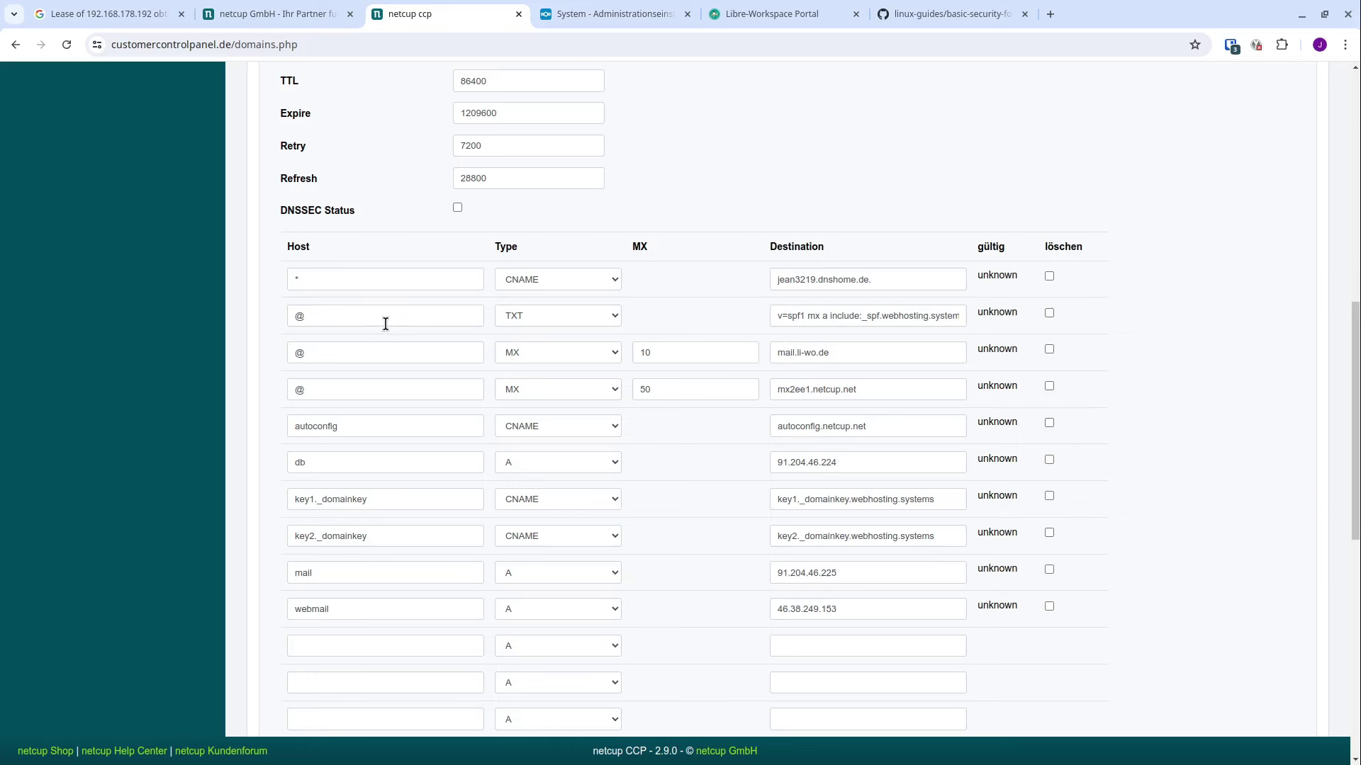
{"action": "left_click", "coordinate": [325, 646]}
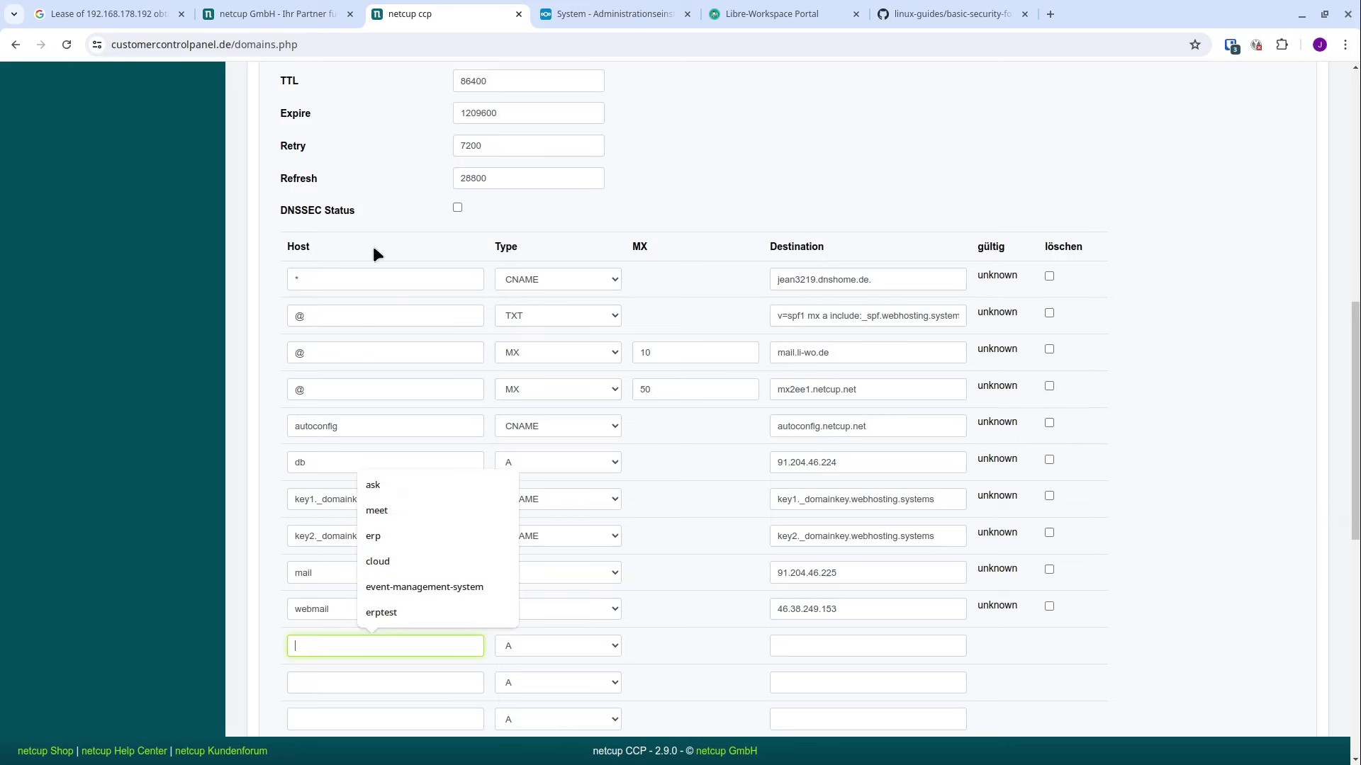
{"action": "left_click", "coordinate": [358, 278]}
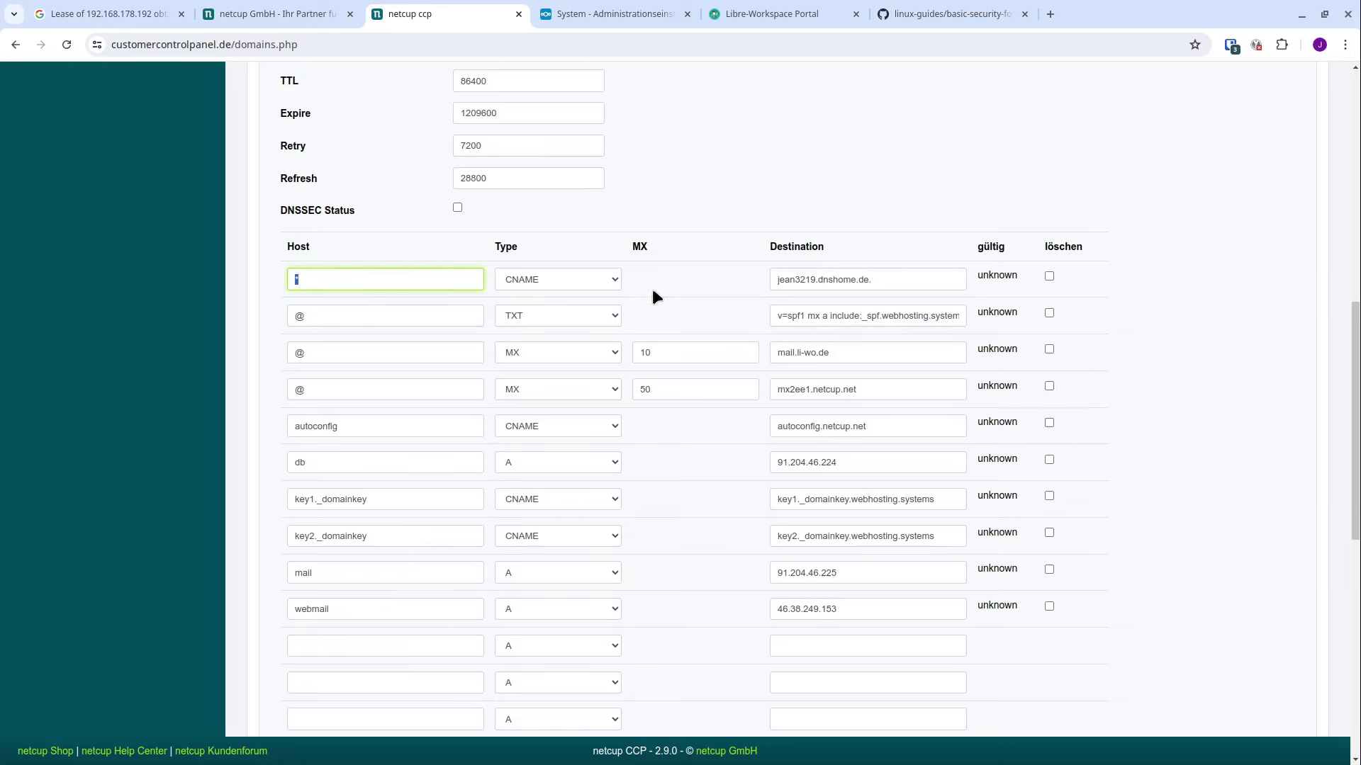
{"action": "type", "text": "cloud"}
{"action": "double_click", "coordinate": [394, 269]}
{"action": "type", "text": "porta"}
{"action": "type", "text": "*"}
{"action": "left_click", "coordinate": [227, 372]}
{"action": "scroll", "coordinate": [249, 396], "scroll_direction": "down", "scroll_amount": 5}
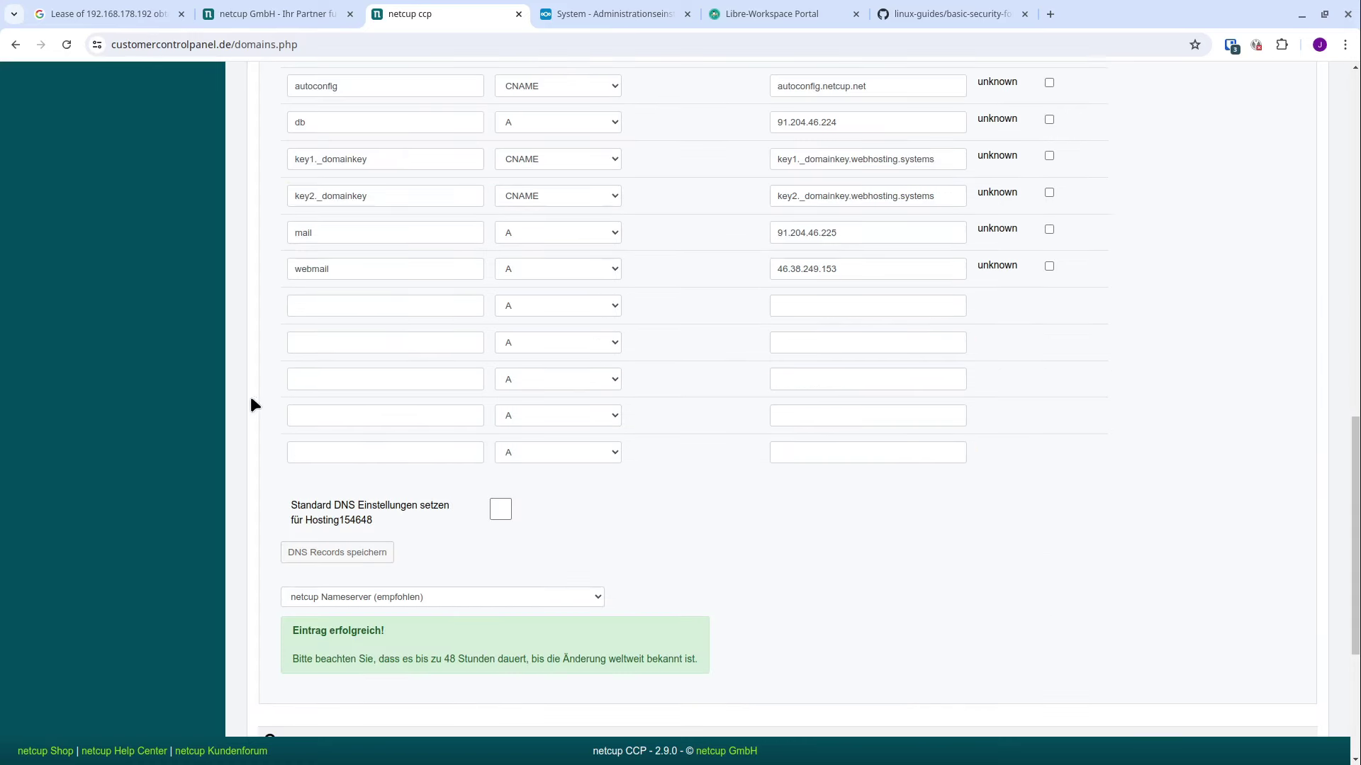
{"action": "scroll", "coordinate": [248, 391], "scroll_direction": "up", "scroll_amount": 5}
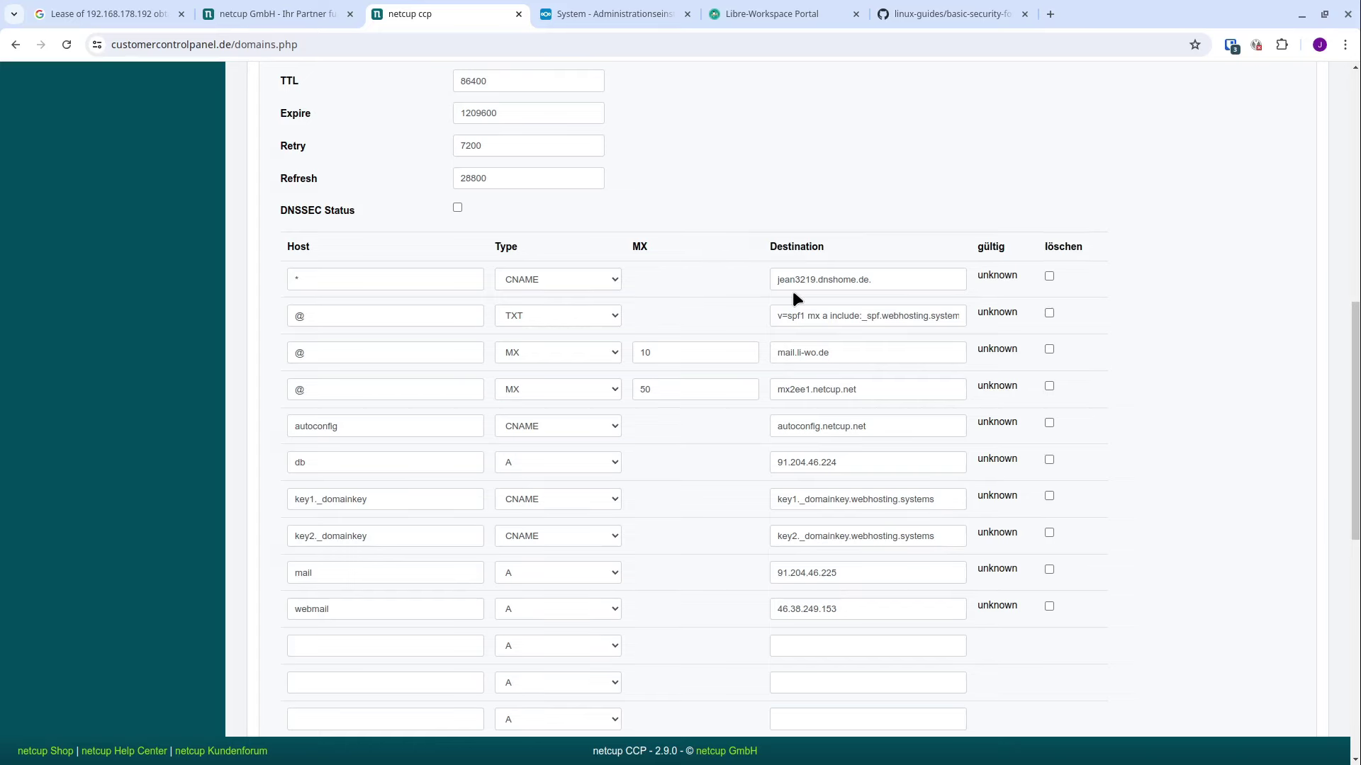
Switch to the draw.io diagram and trace the connection from DNS through DynDNS to the router
{"action": "key", "text": "alt+Tab"}
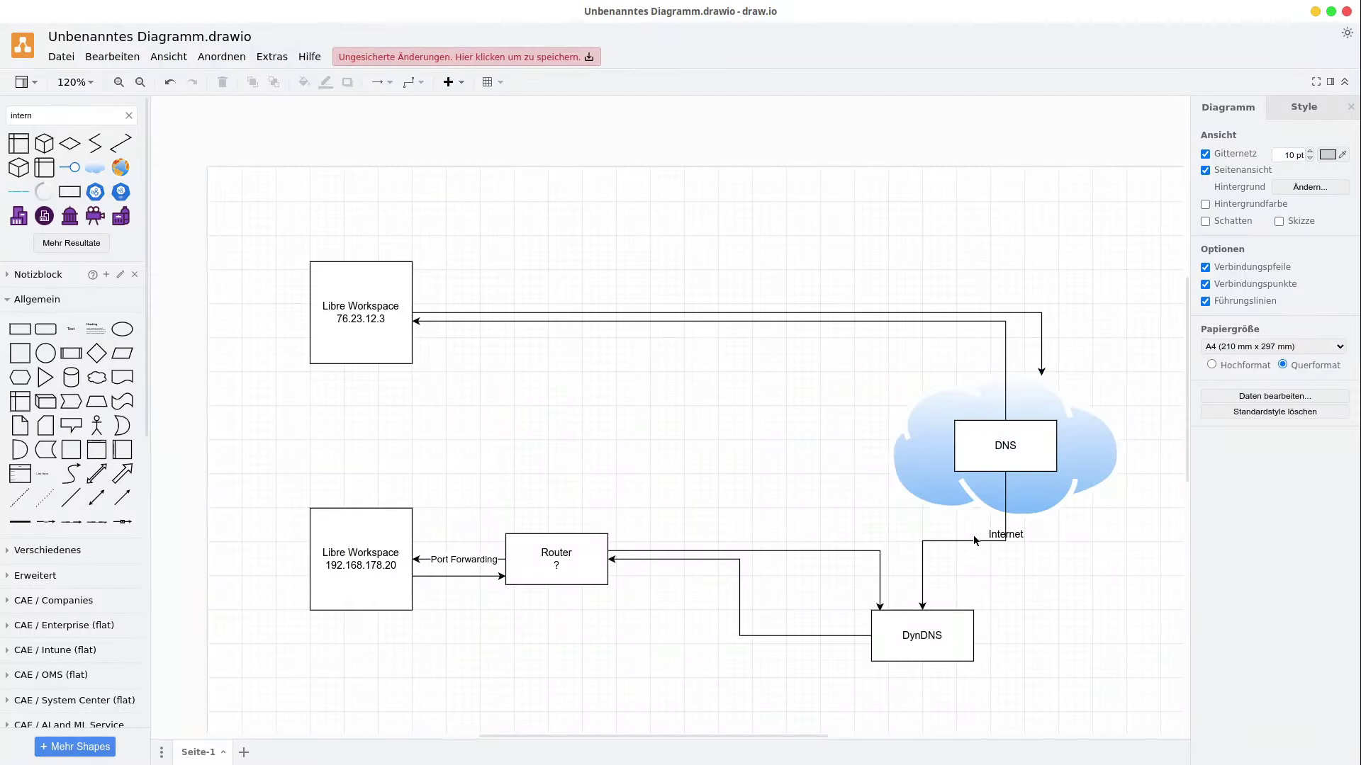
{"action": "left_click", "coordinate": [974, 540]}
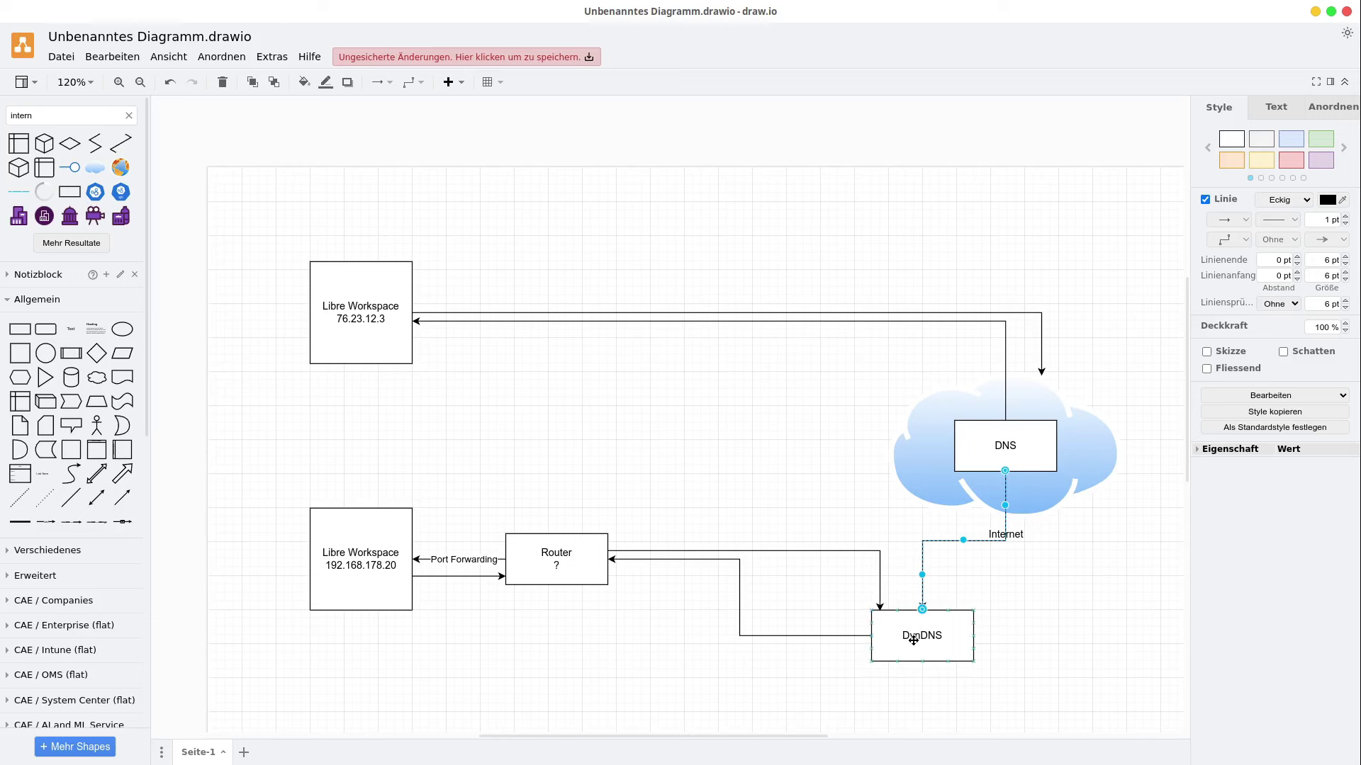
{"action": "left_click", "coordinate": [857, 635]}
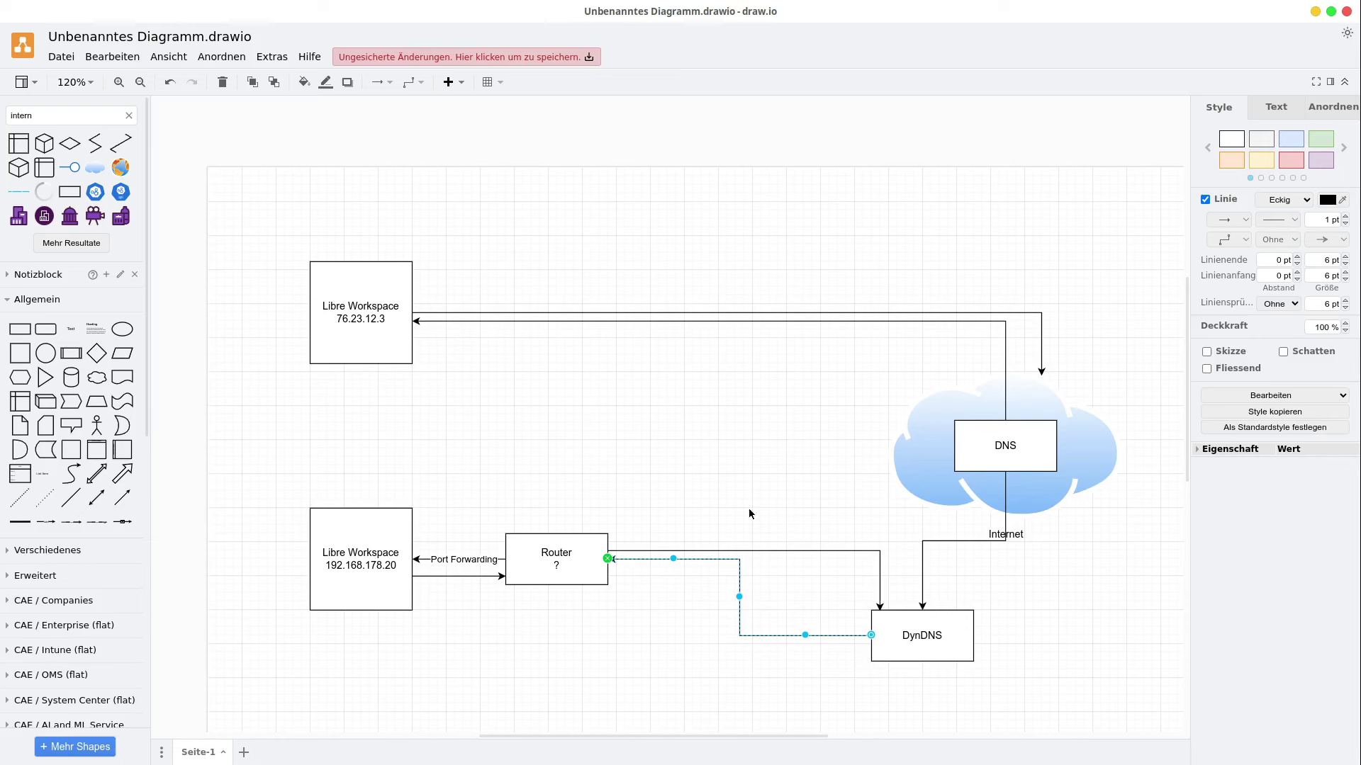
{"action": "left_click", "coordinate": [565, 569]}
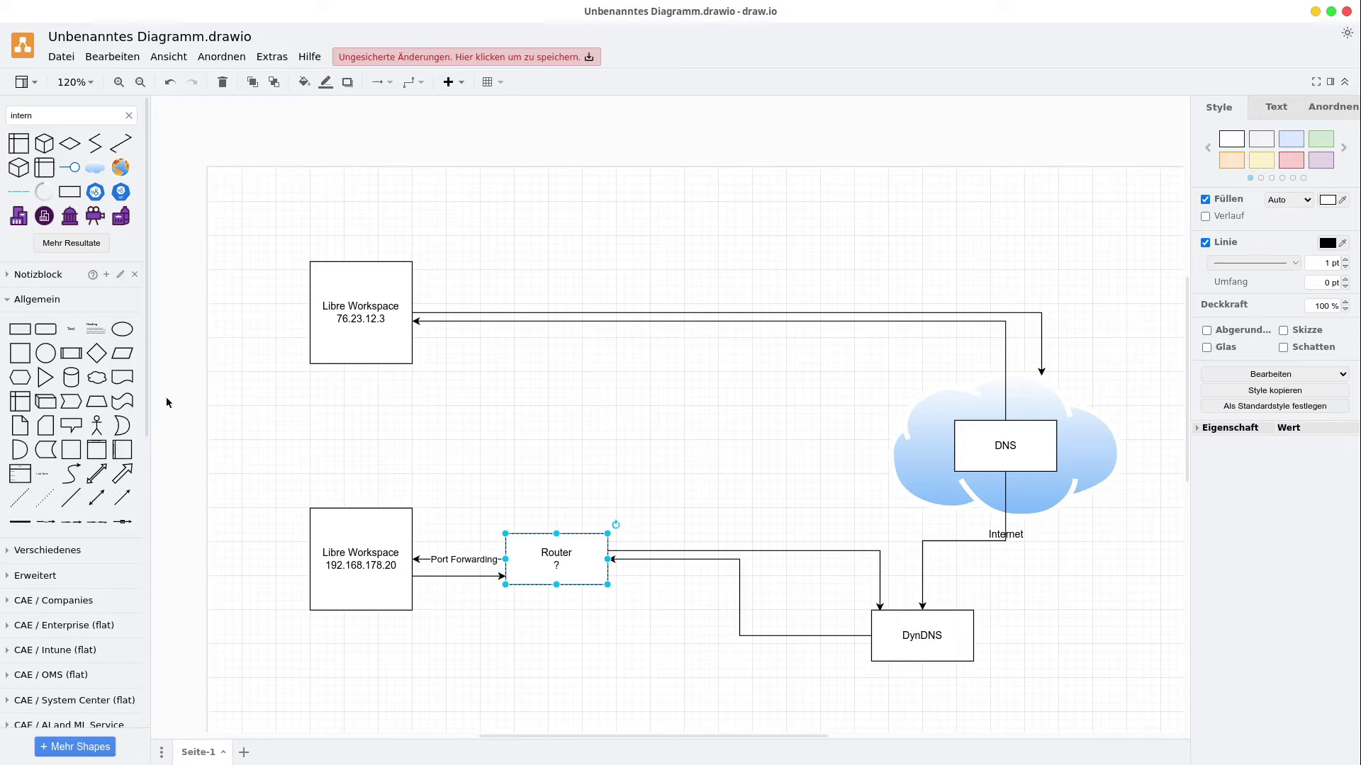
{"action": "key", "text": "super"}
{"action": "key", "text": "super"}
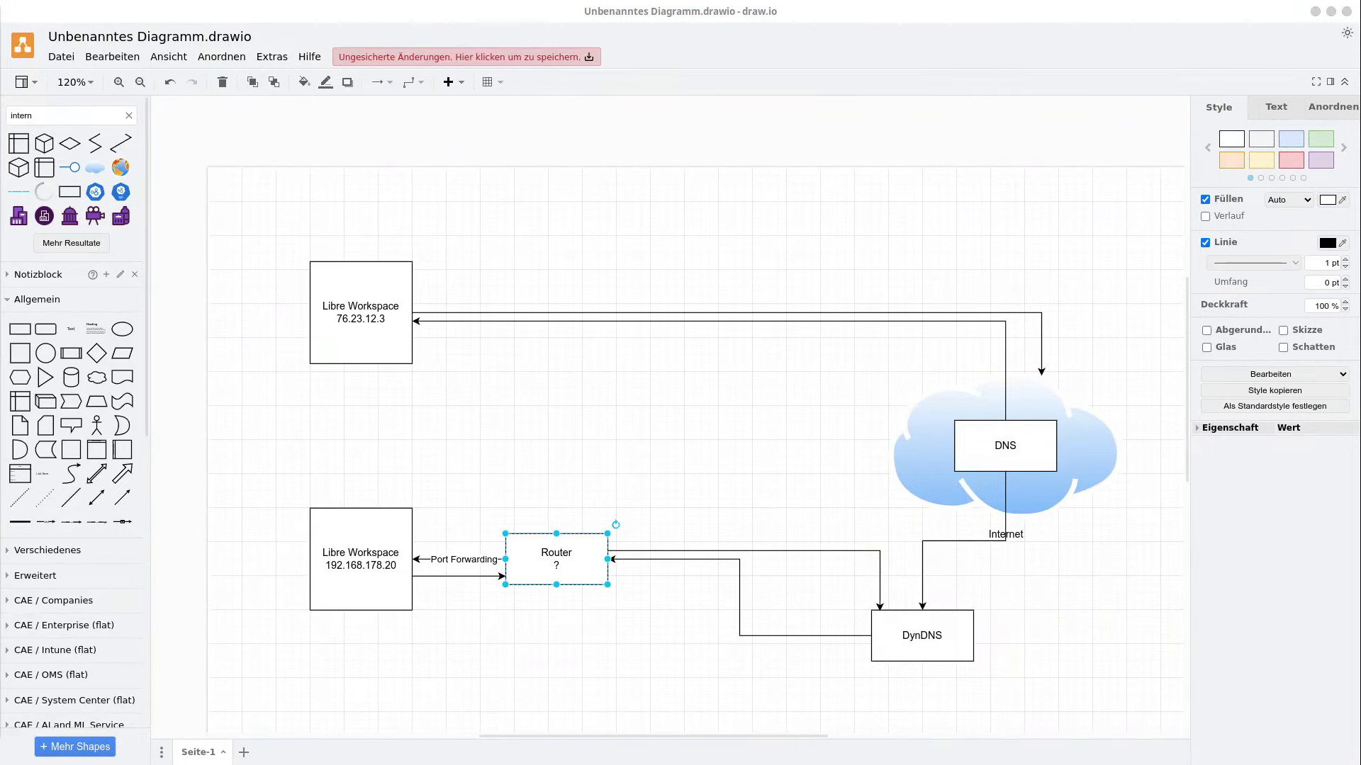
Switch to the FRITZ!Box port sharing page in the browser and inspect the shares of the device at 192.168.178.37
{"action": "key", "text": "alt+Tab"}
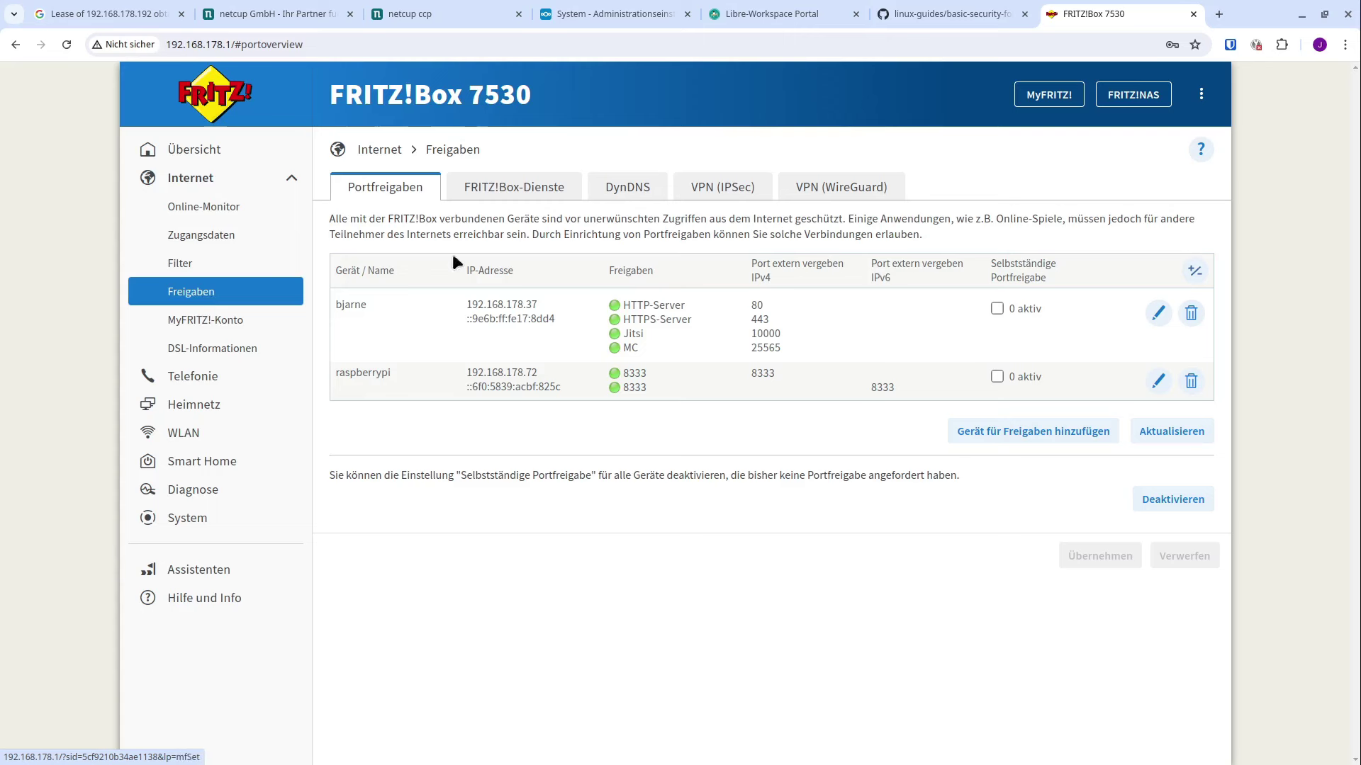
{"action": "double_click", "coordinate": [347, 305]}
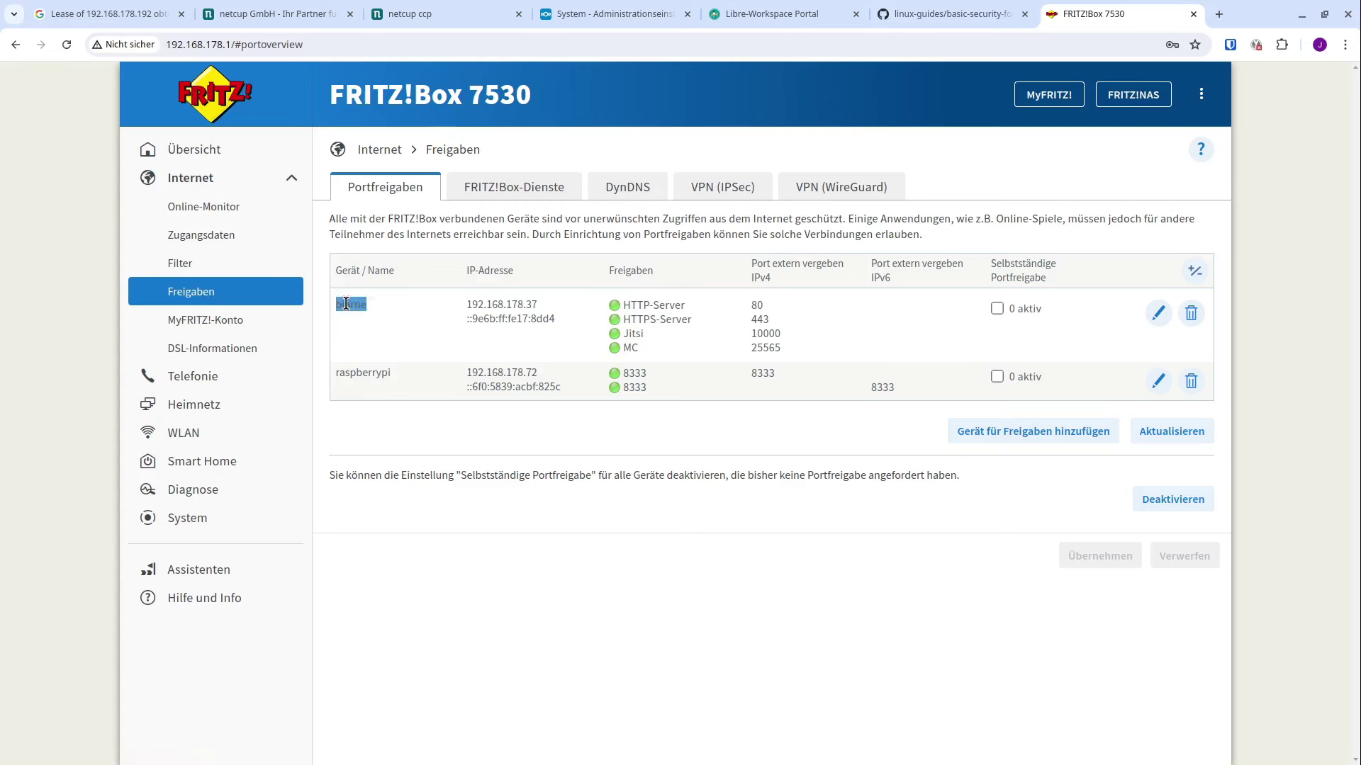
{"action": "double_click", "coordinate": [519, 307]}
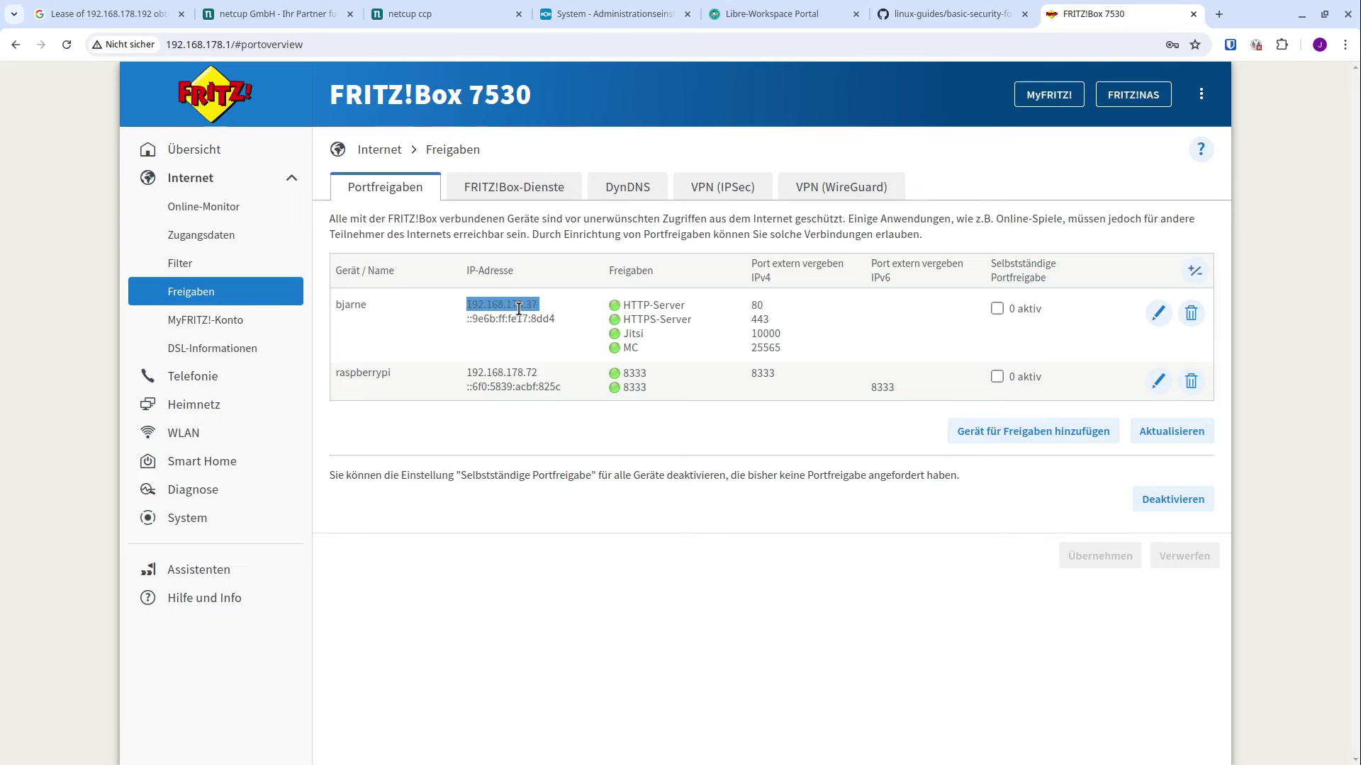
{"action": "left_click", "coordinate": [1158, 314]}
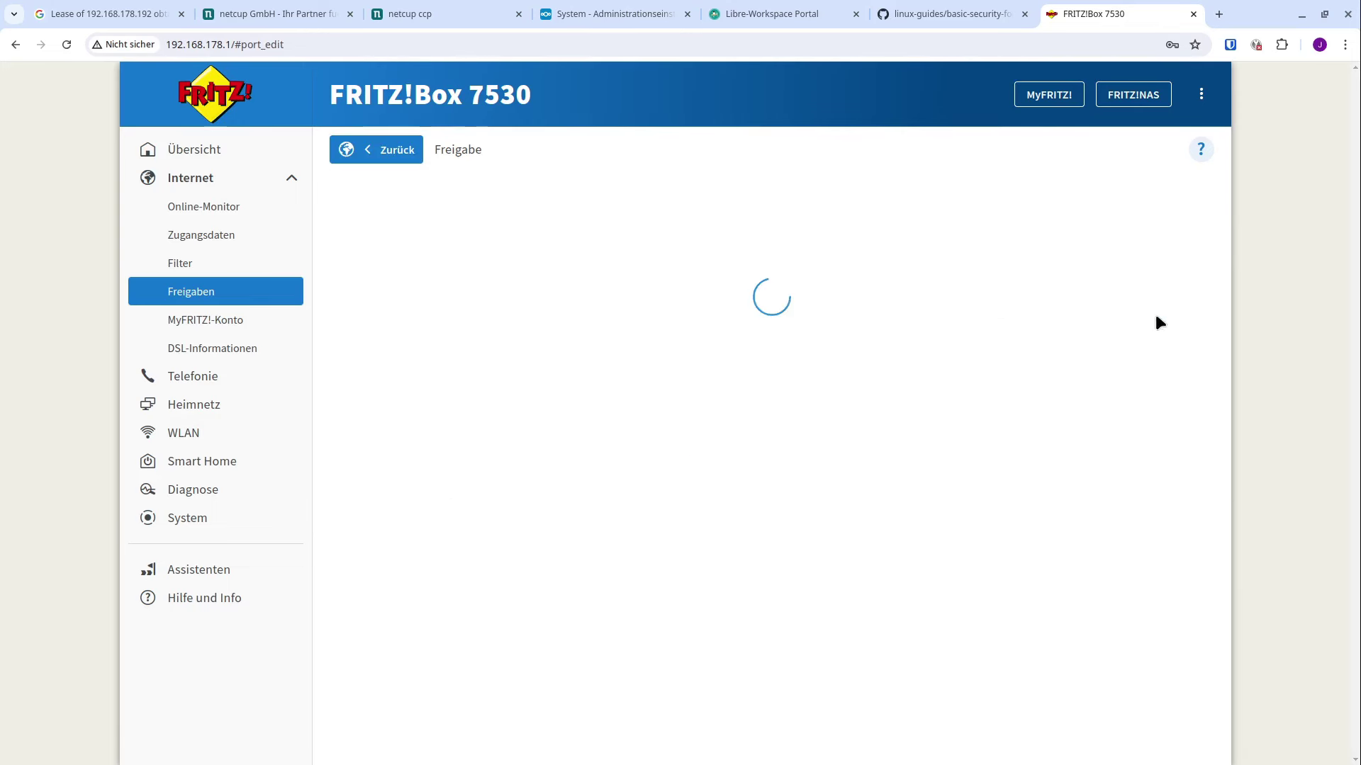
{"action": "scroll", "coordinate": [681, 341], "scroll_direction": "down", "scroll_amount": 3}
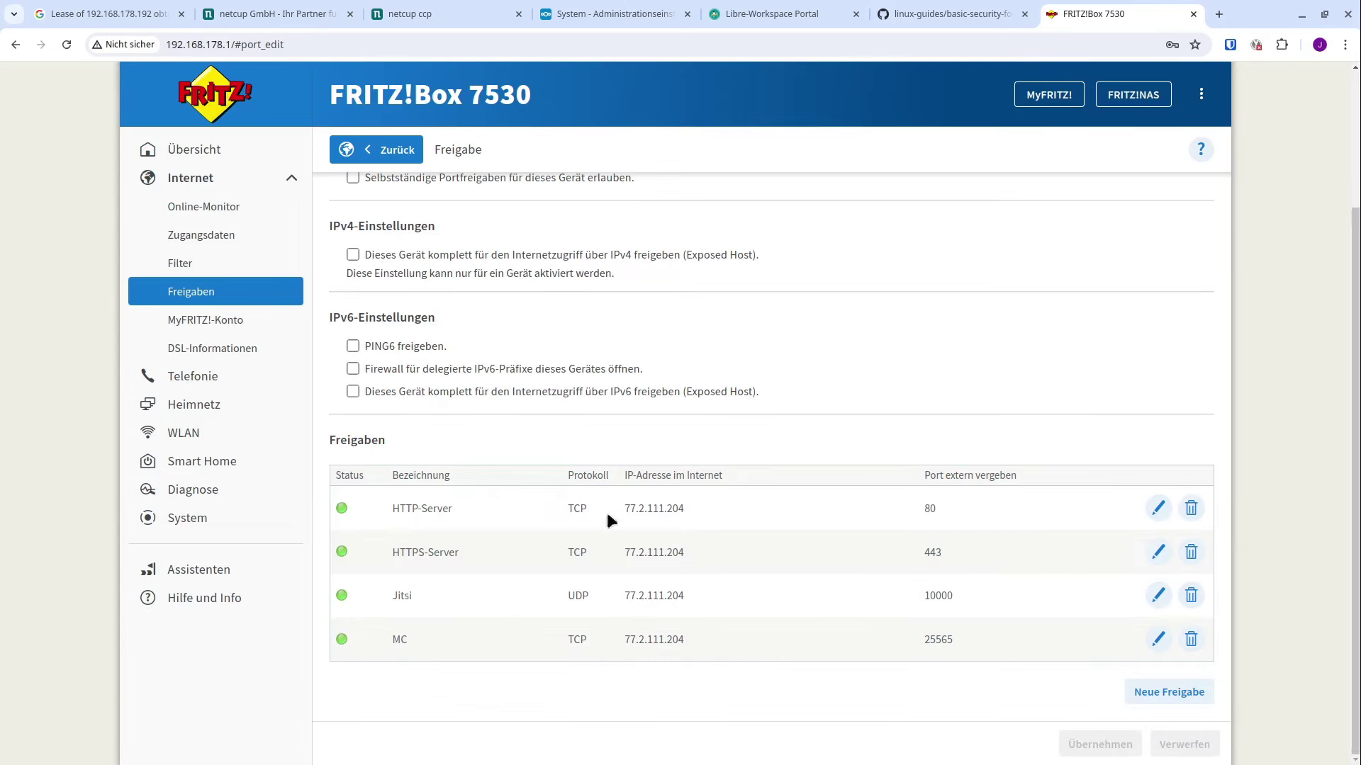
{"action": "left_click", "coordinate": [397, 150]}
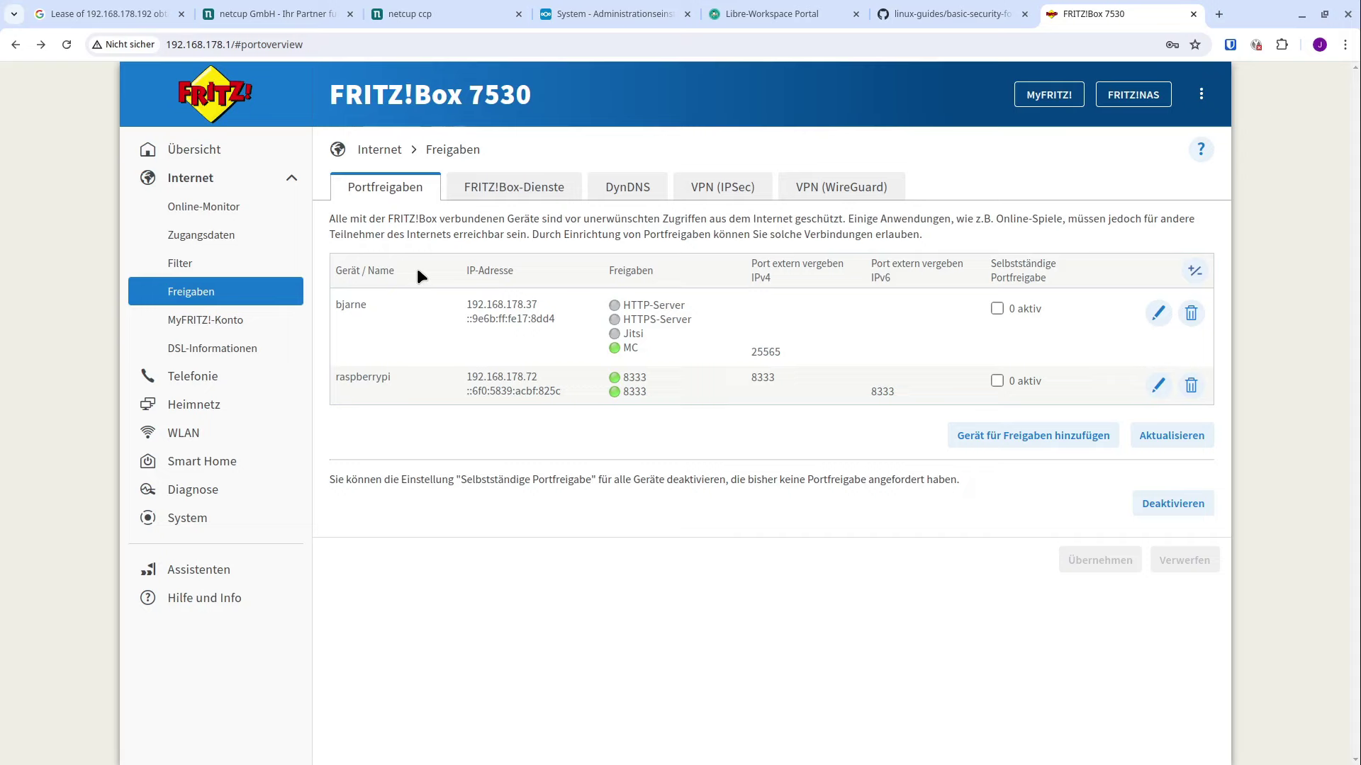
Review the router and local Libre Workspace in the diagram behind the browser, and return to the FRITZ!Box page at full size
{"action": "left_click", "coordinate": [1325, 14]}
{"action": "left_click", "coordinate": [514, 562]}
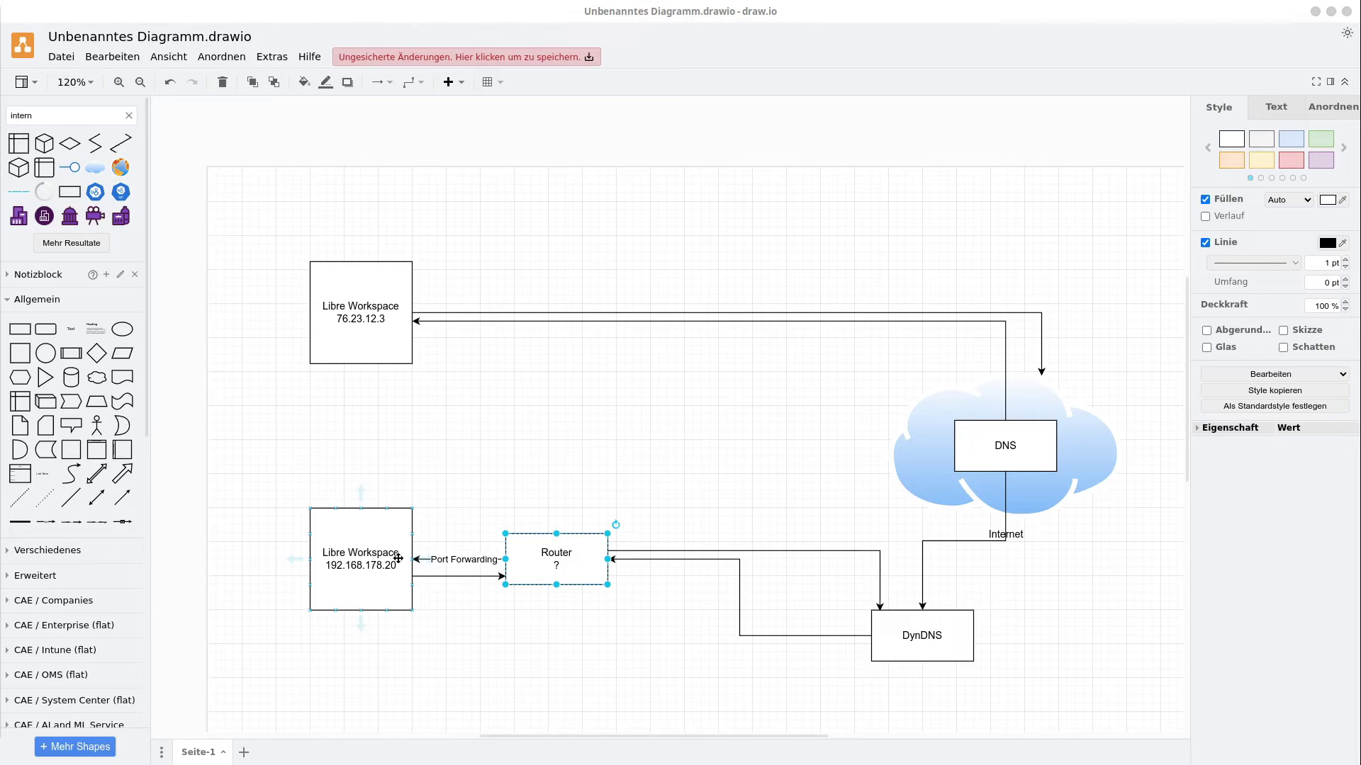
{"action": "left_click_drag", "start_coordinate": [1360, 122], "coordinate": [969, 122]}
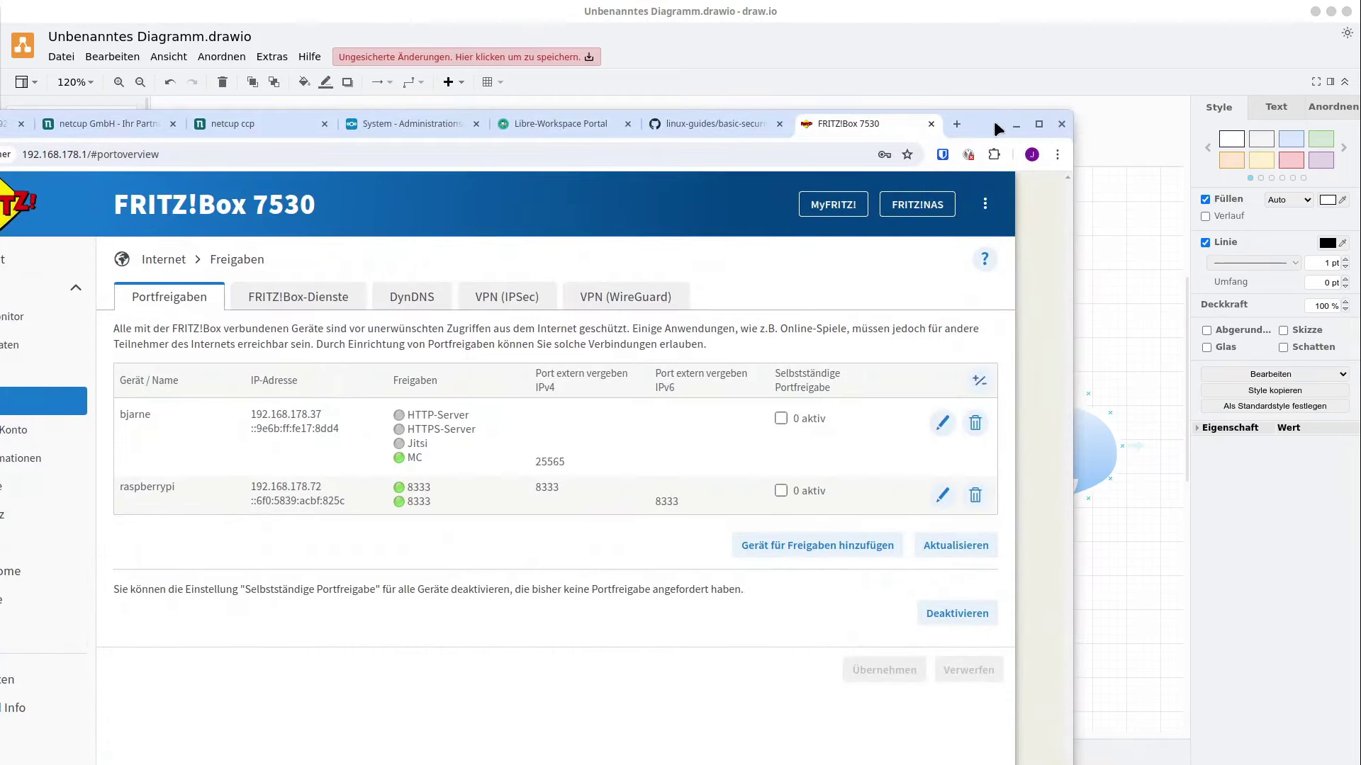
{"action": "double_click", "coordinate": [992, 117]}
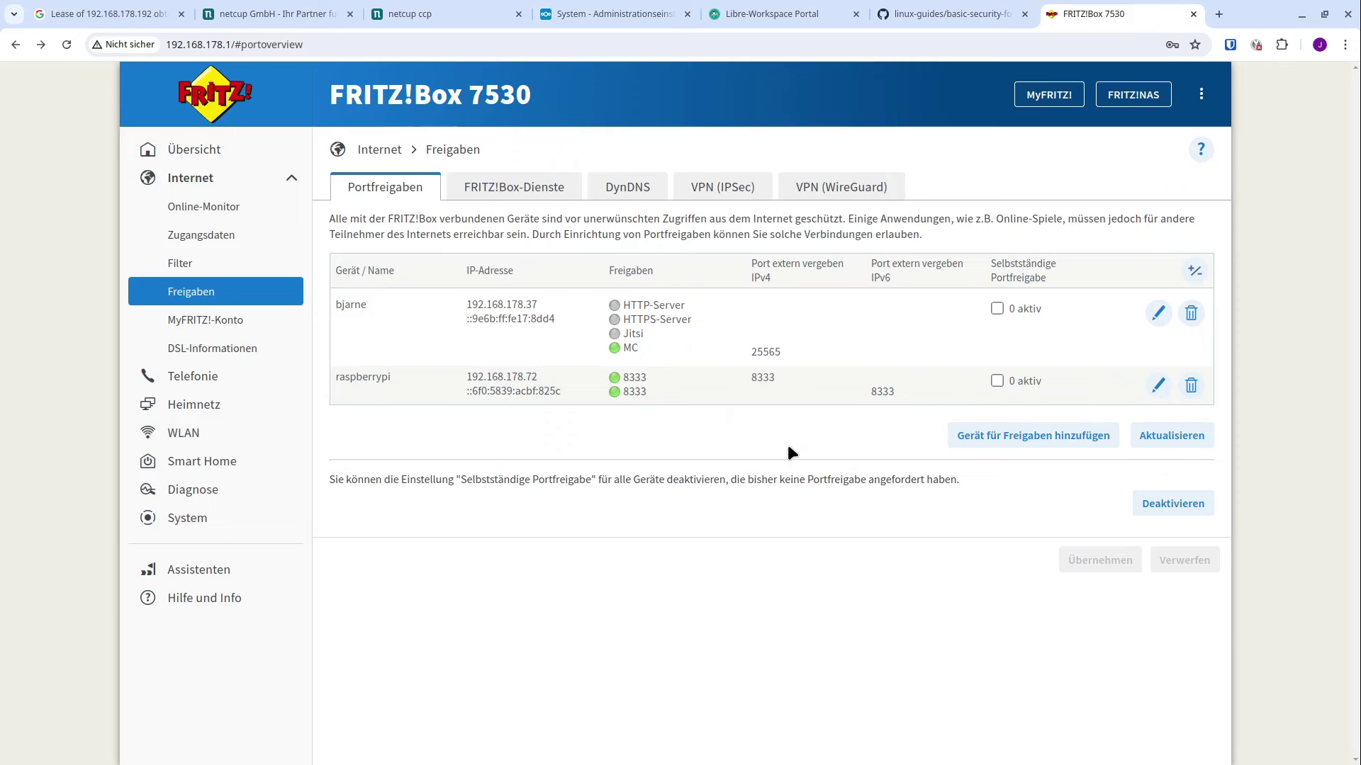
Start adding a device for port sharing, and look up the server's IPv4 address in the terminal with ip a
{"action": "left_click", "coordinate": [971, 446]}
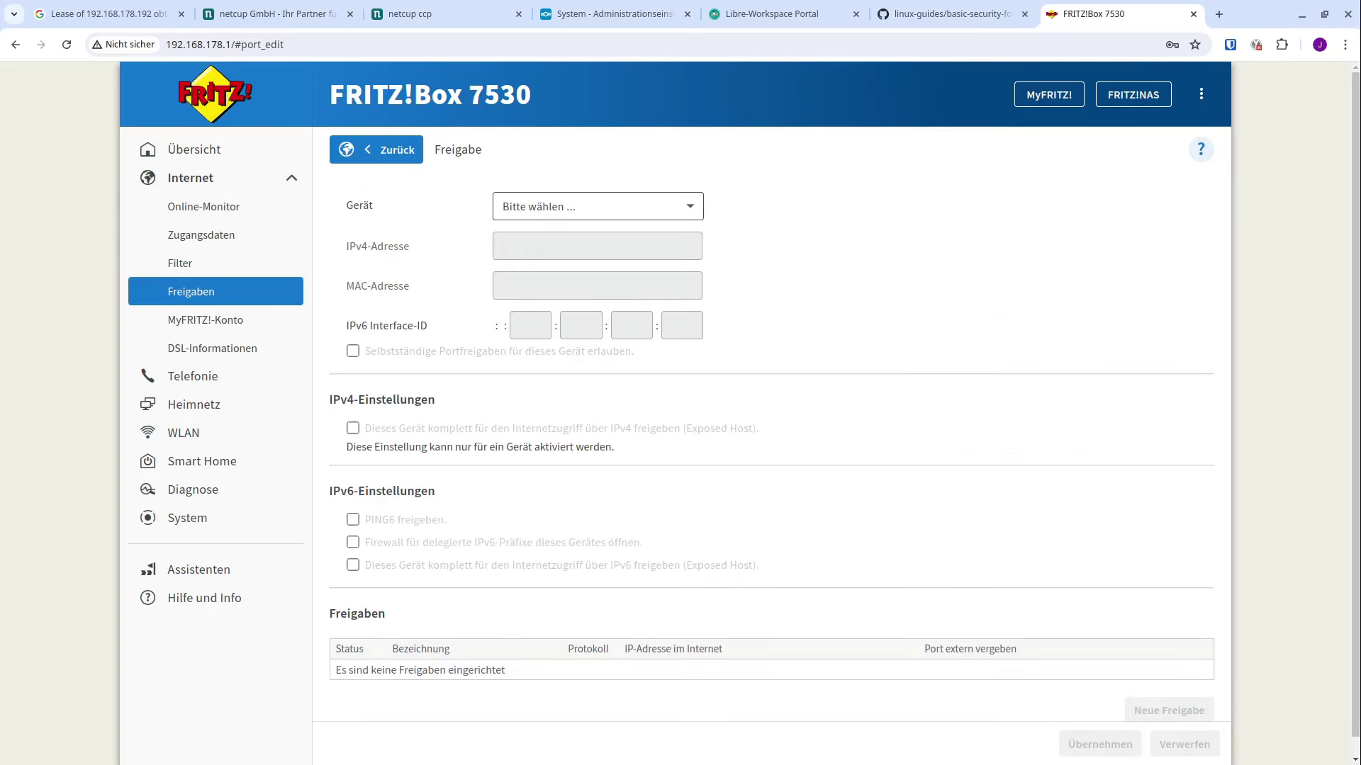
{"action": "mouse_move", "coordinate": [3, 4]}
{"action": "left_click", "coordinate": [1002, 565]}
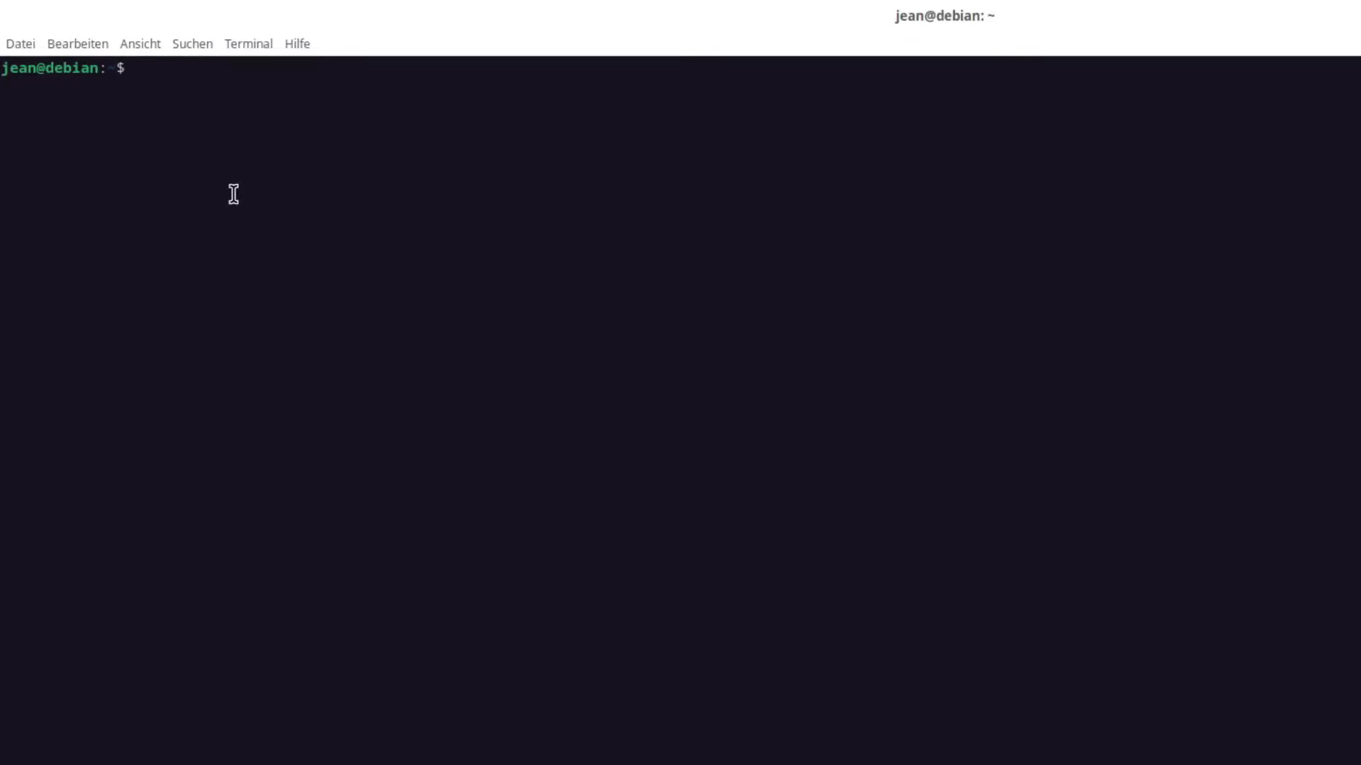
{"action": "type", "text": "iop"}
{"action": "key", "text": "BackSpace"}
{"action": "key", "text": "BackSpace"}
{"action": "type", "text": "p a"}
{"action": "key", "text": "Return"}
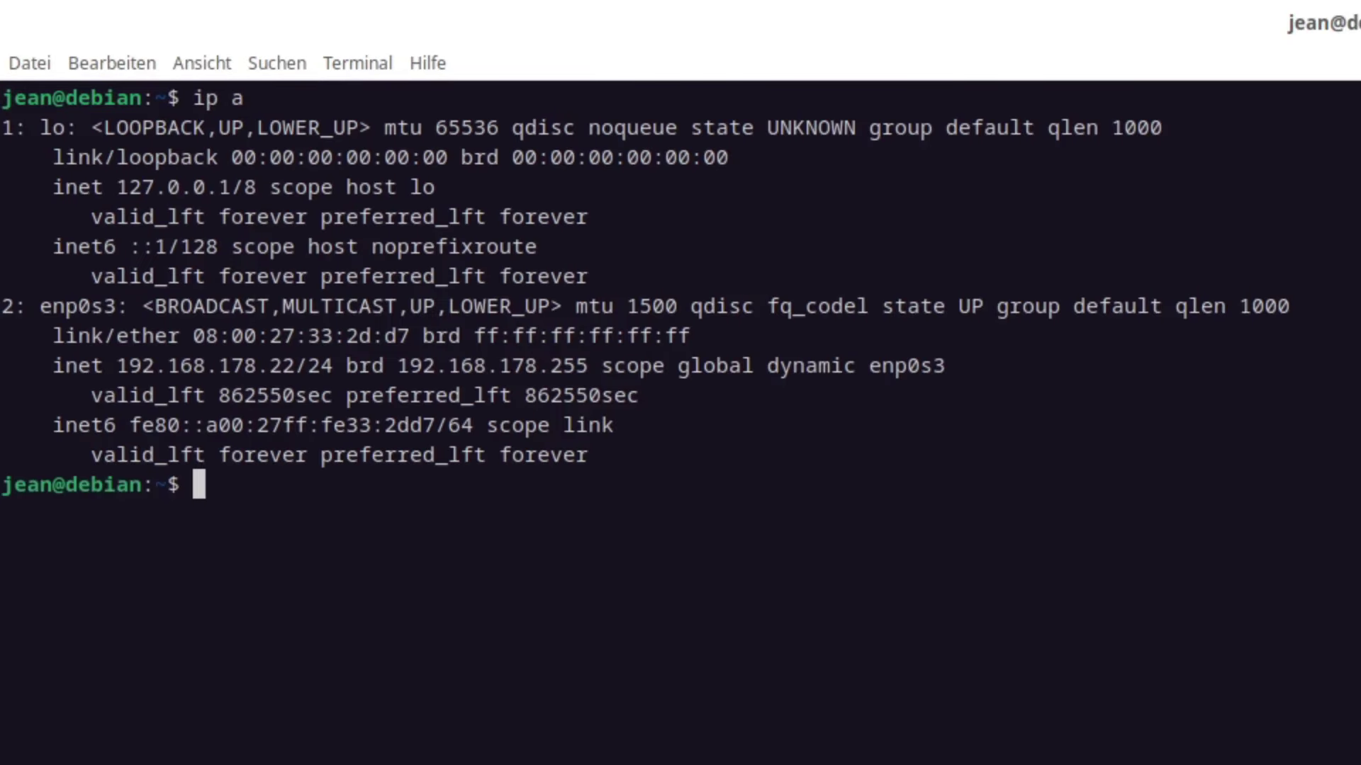
{"action": "left_click_drag", "start_coordinate": [117, 366], "coordinate": [296, 373]}
Return to the FRITZ!Box sharing form in the browser and choose debian as the device
{"action": "mouse_move", "coordinate": [3, 4]}
{"action": "left_click", "coordinate": [800, 346]}
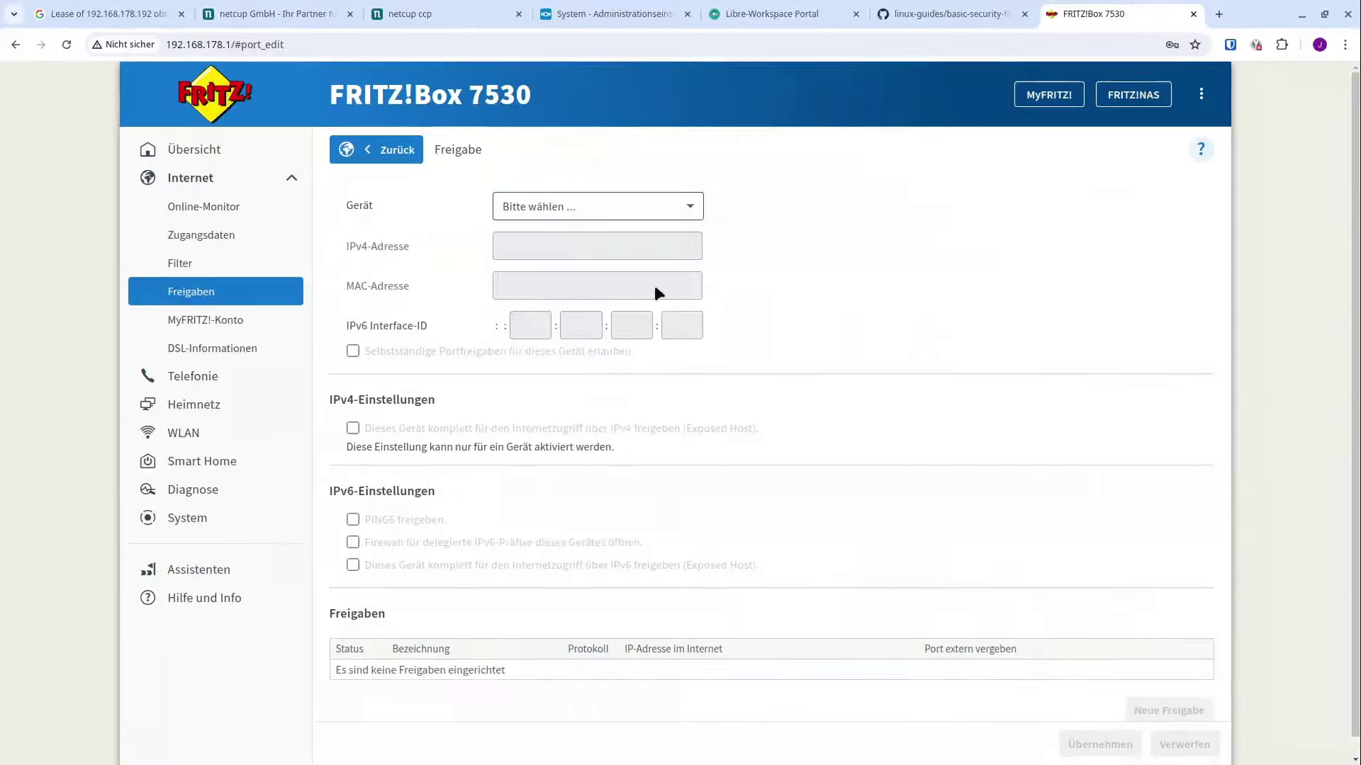
{"action": "left_click", "coordinate": [641, 206]}
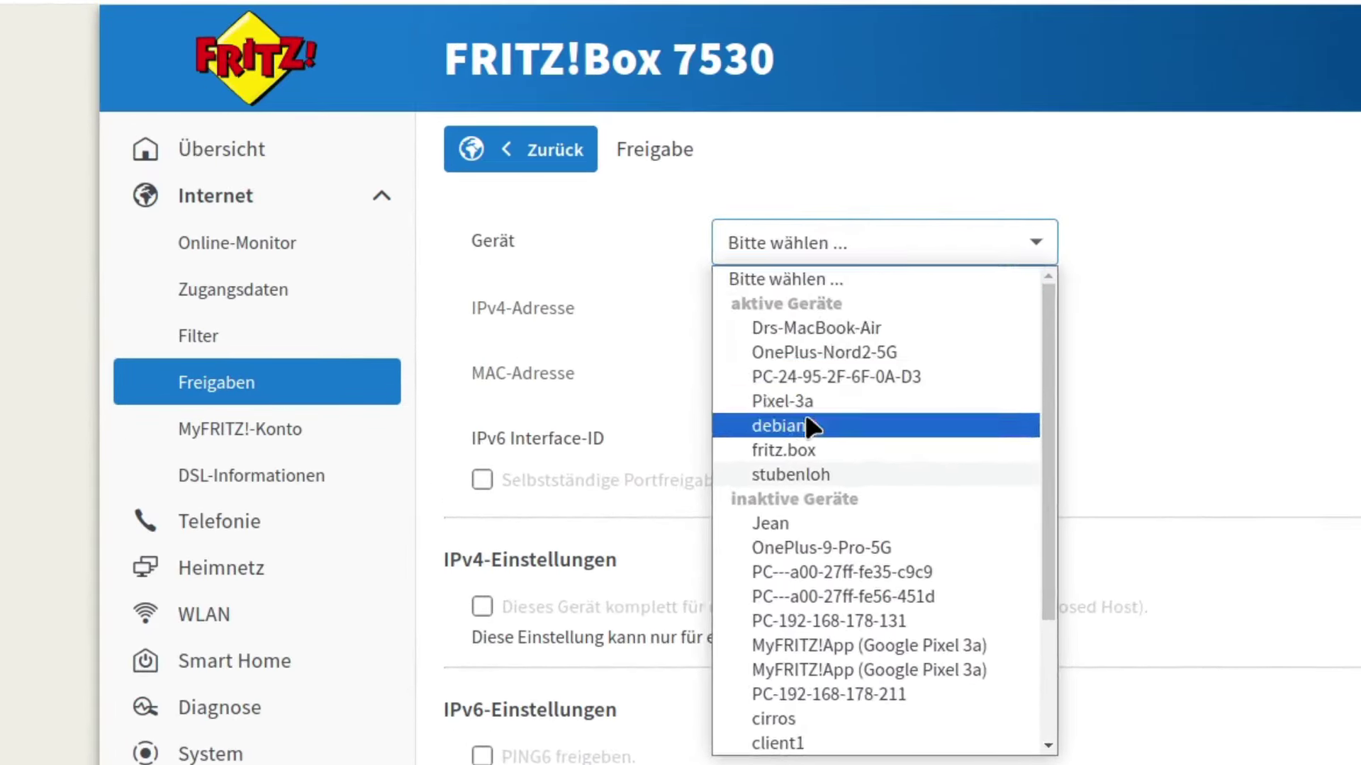
{"action": "left_click", "coordinate": [812, 426]}
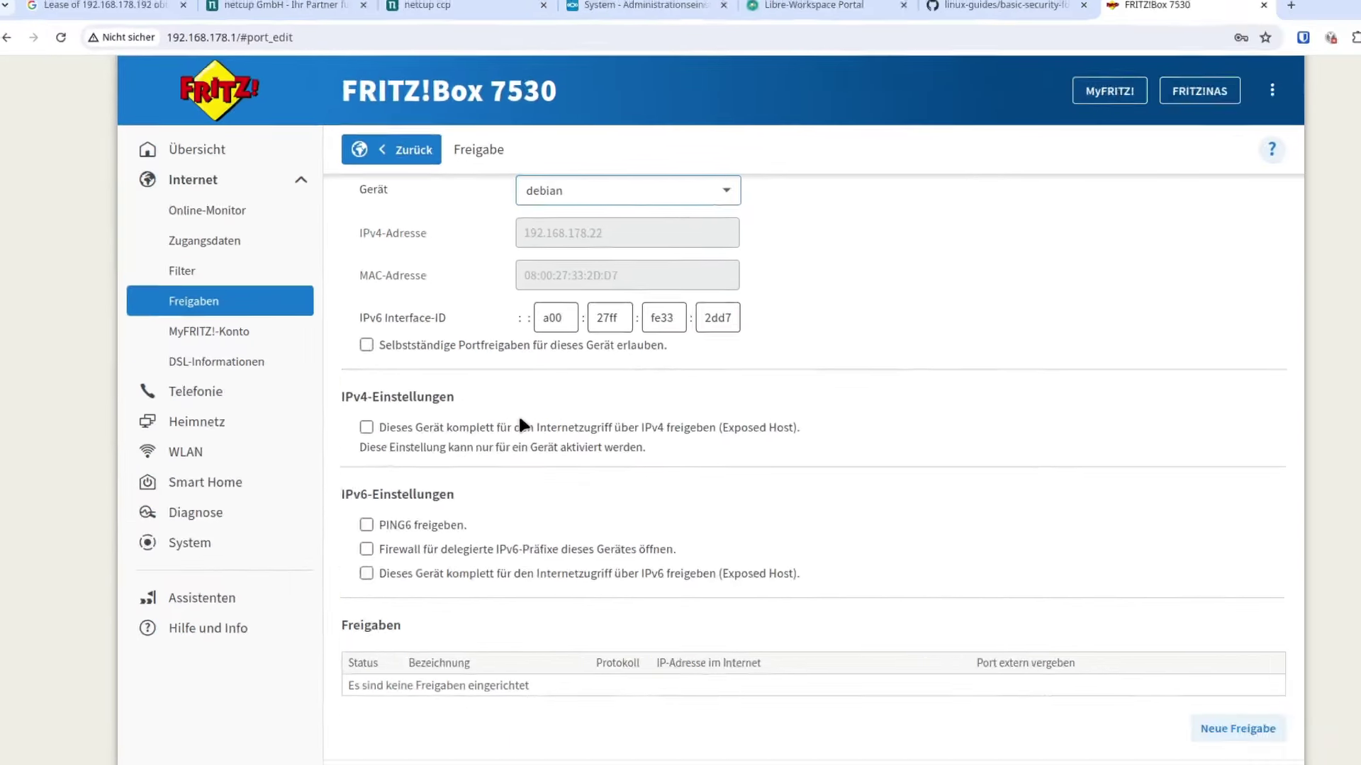
Create a new port sharing for the debian device with the application HTTP-Server on port 80
{"action": "left_click", "coordinate": [1176, 693]}
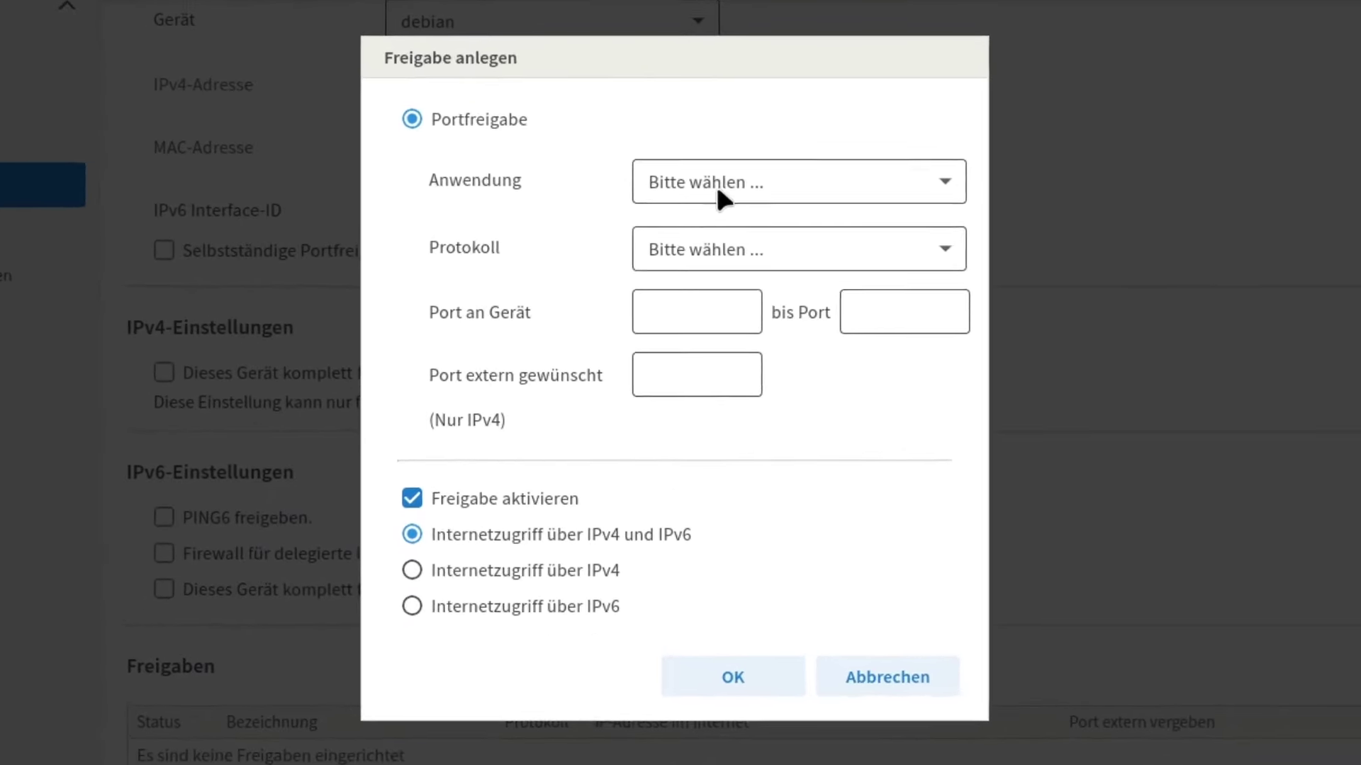
{"action": "left_click", "coordinate": [703, 290]}
{"action": "left_click", "coordinate": [709, 258]}
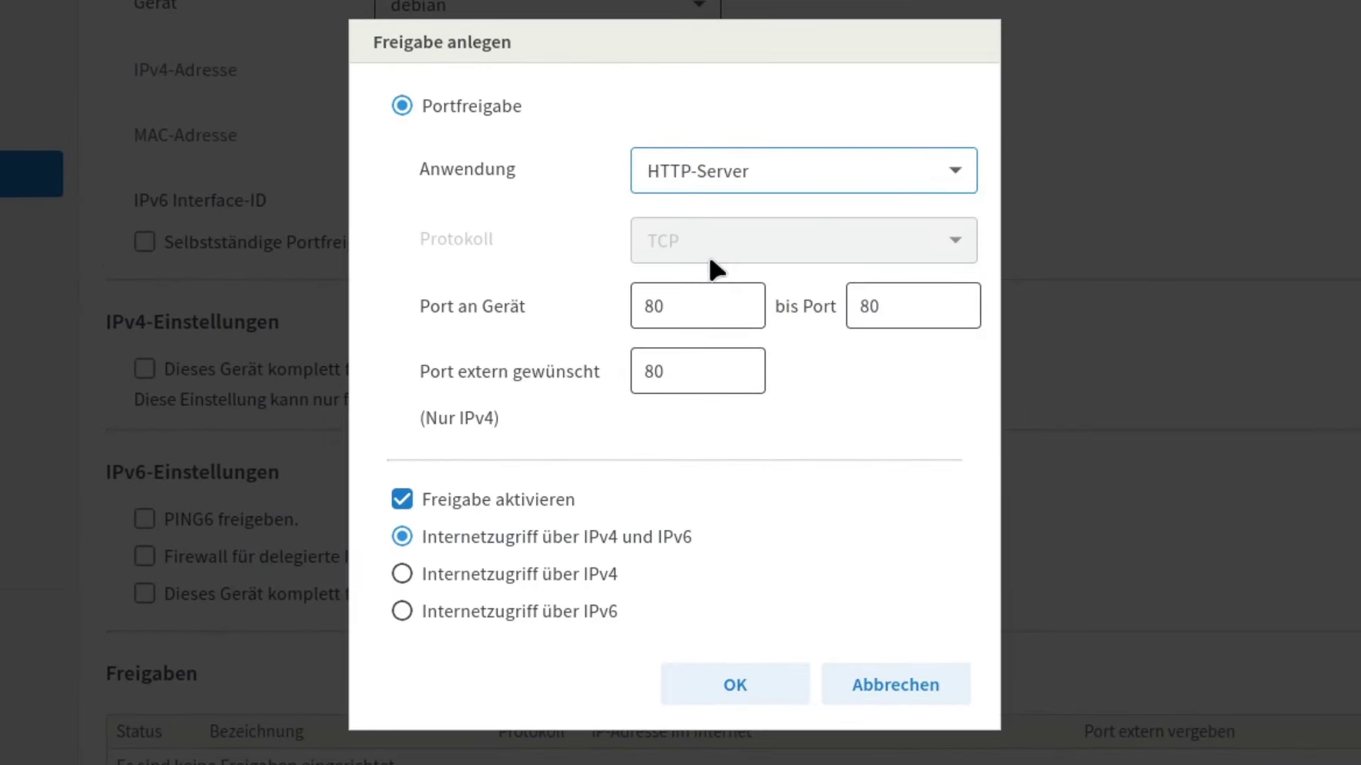
{"action": "left_click", "coordinate": [737, 685]}
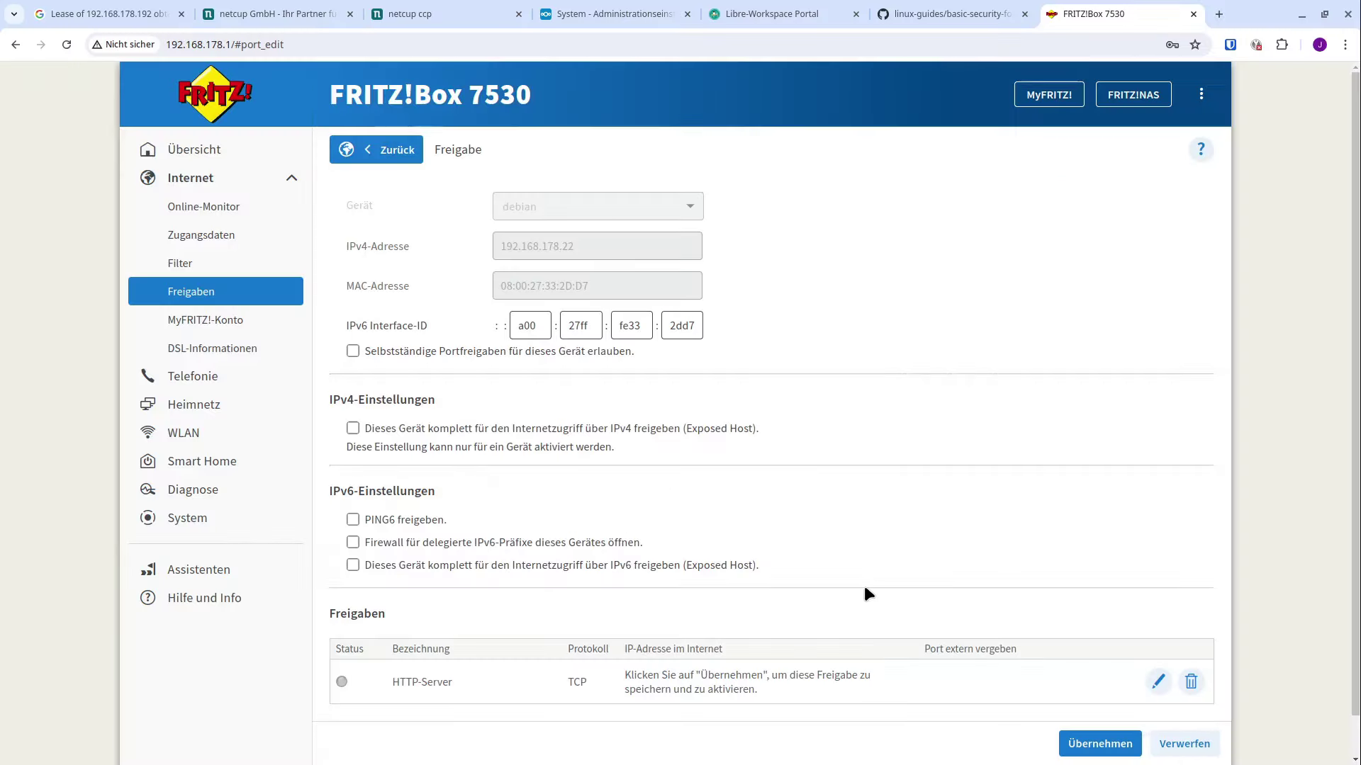
Add a second port sharing for debian with the application HTTPS-Server on port 443
{"action": "scroll", "coordinate": [942, 599], "scroll_direction": "down", "scroll_amount": 1}
{"action": "left_click", "coordinate": [1149, 694]}
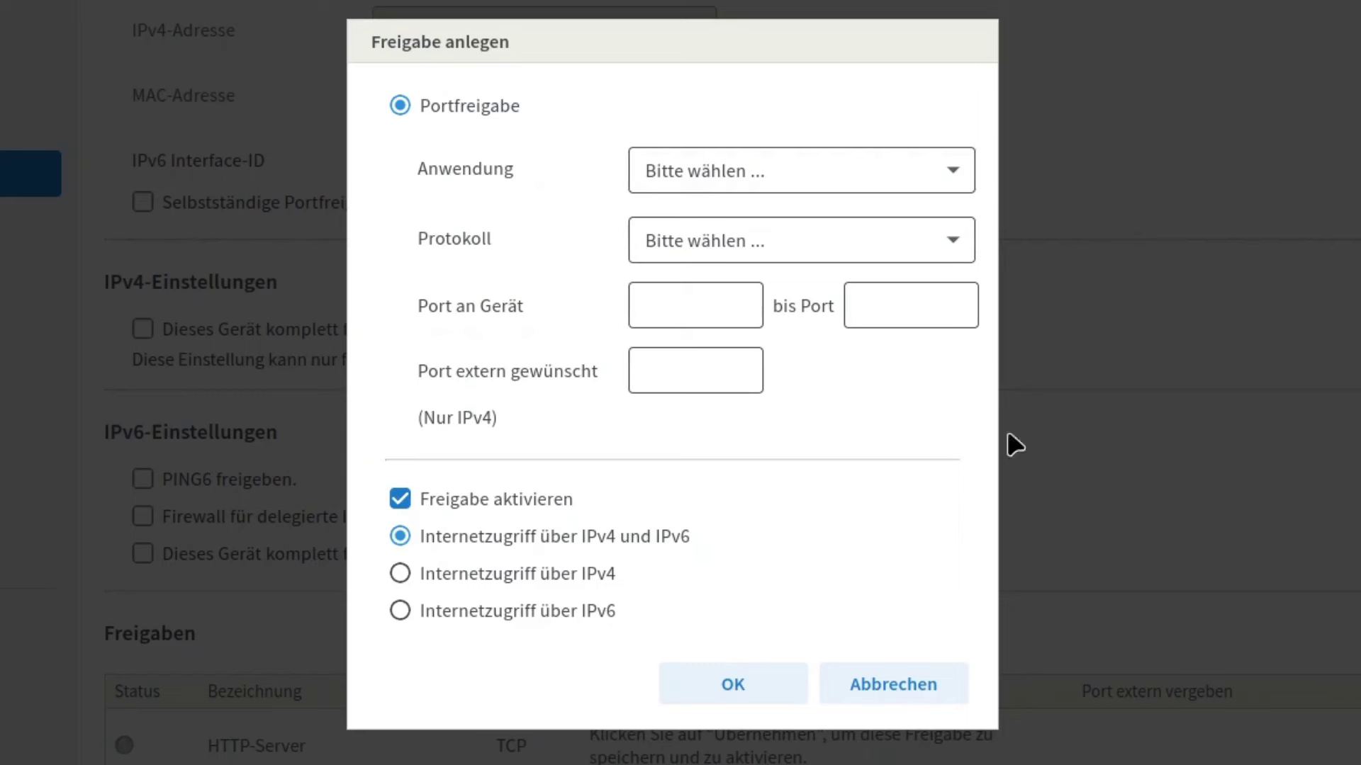
{"action": "left_click", "coordinate": [700, 160]}
{"action": "left_click", "coordinate": [698, 278]}
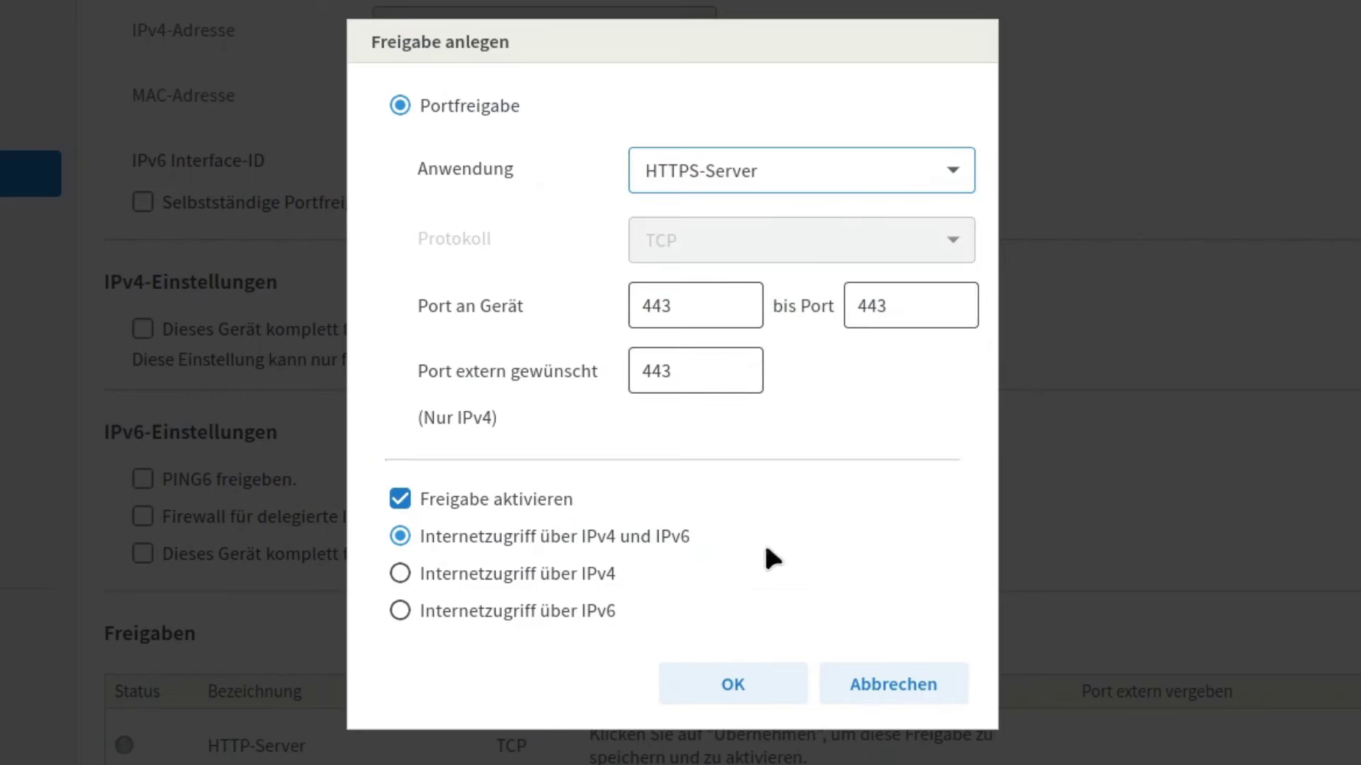
{"action": "left_click", "coordinate": [732, 684]}
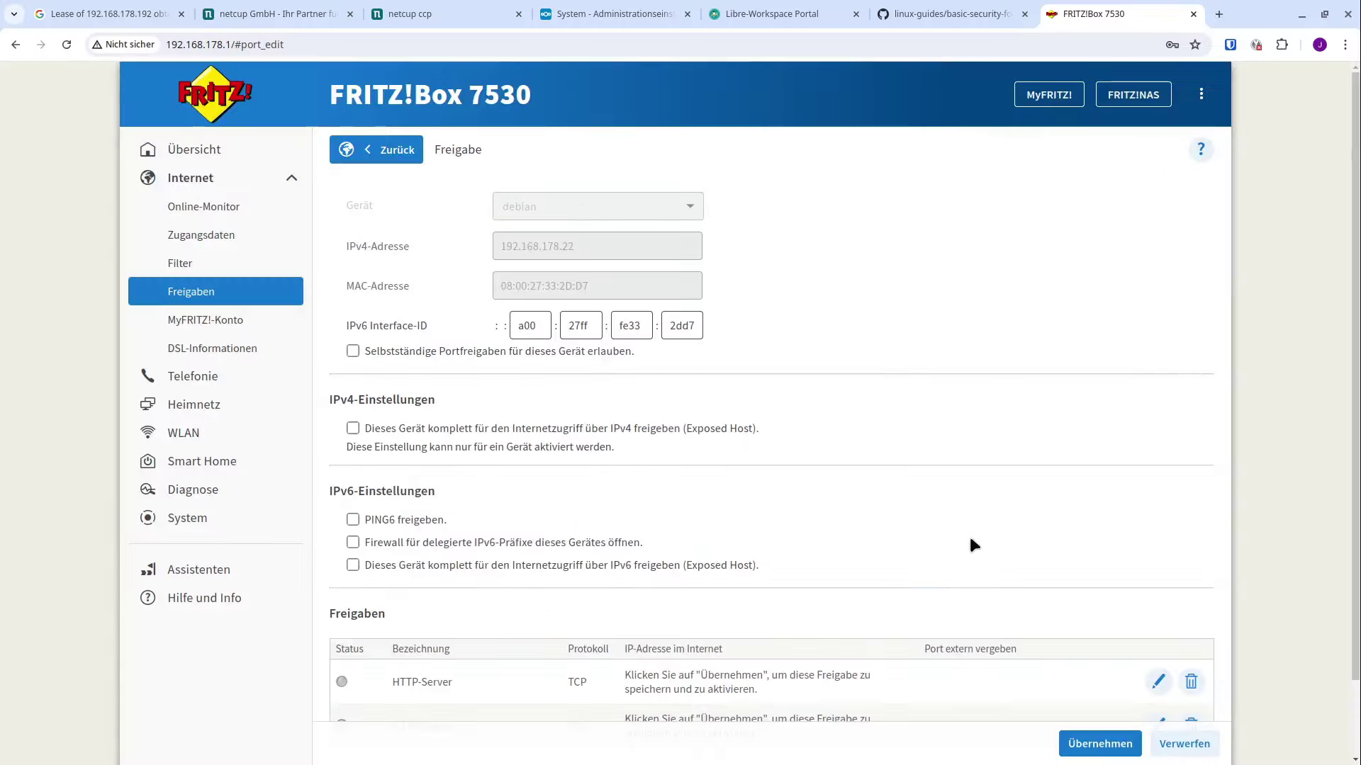
Start a third port sharing for debian as Andere Anwendung, named Jitsi, with the protocol UDP
{"action": "scroll", "coordinate": [1028, 567], "scroll_direction": "down", "scroll_amount": 2}
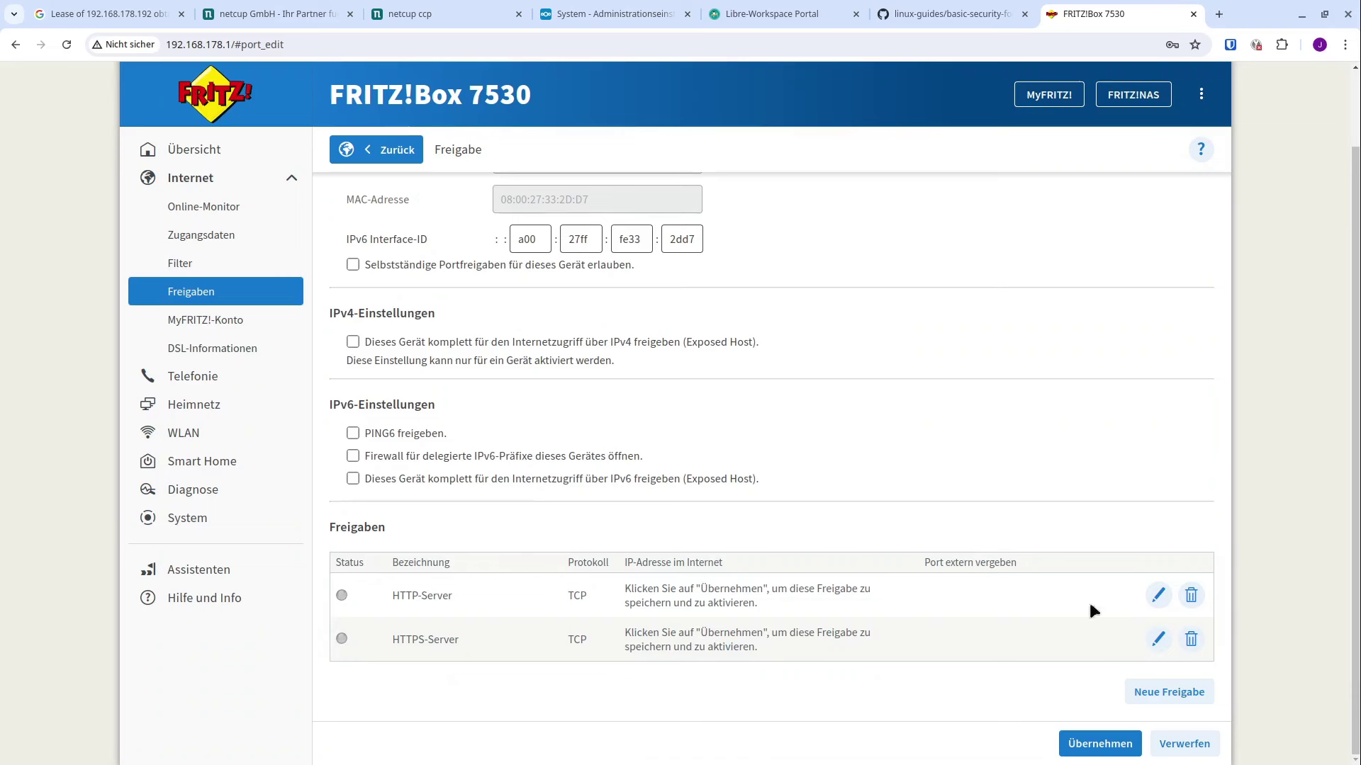
{"action": "left_click", "coordinate": [1148, 704]}
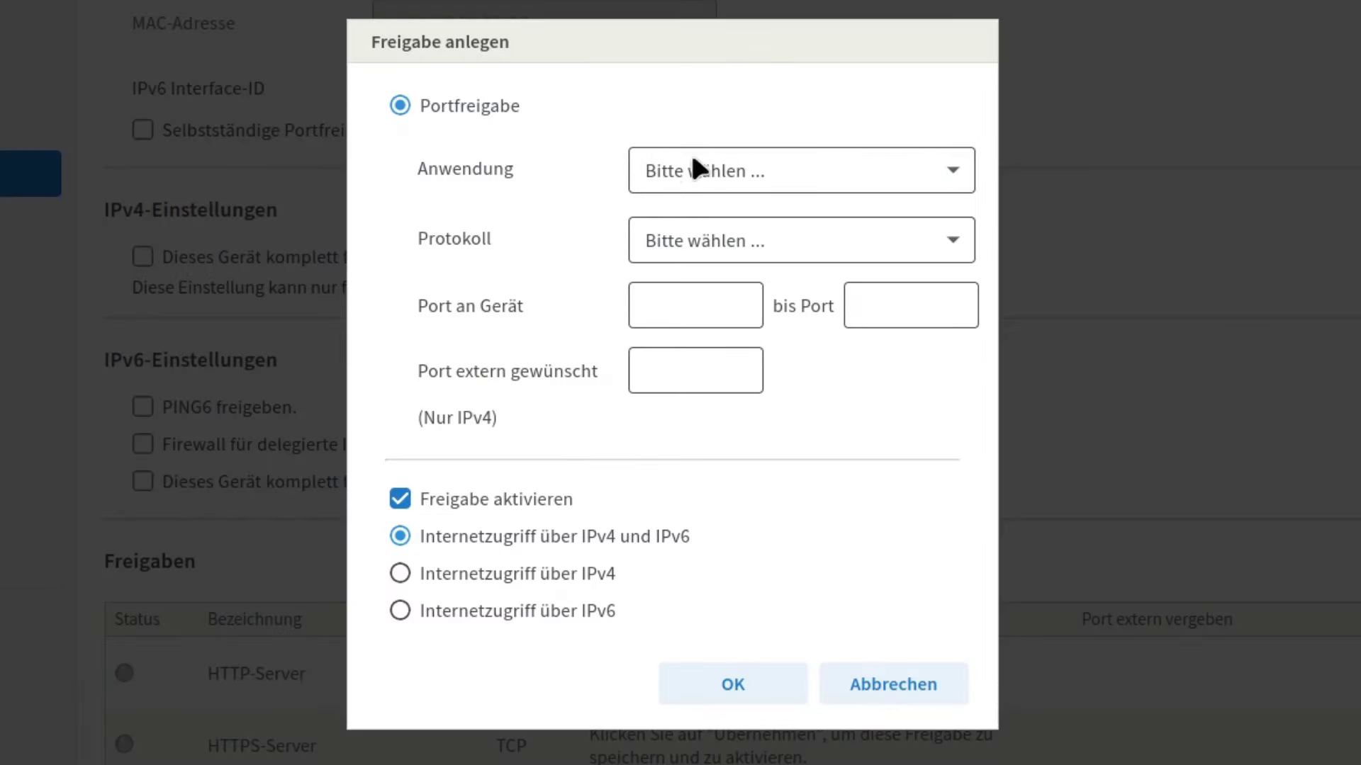
{"action": "left_click", "coordinate": [695, 164]}
{"action": "left_click", "coordinate": [694, 329]}
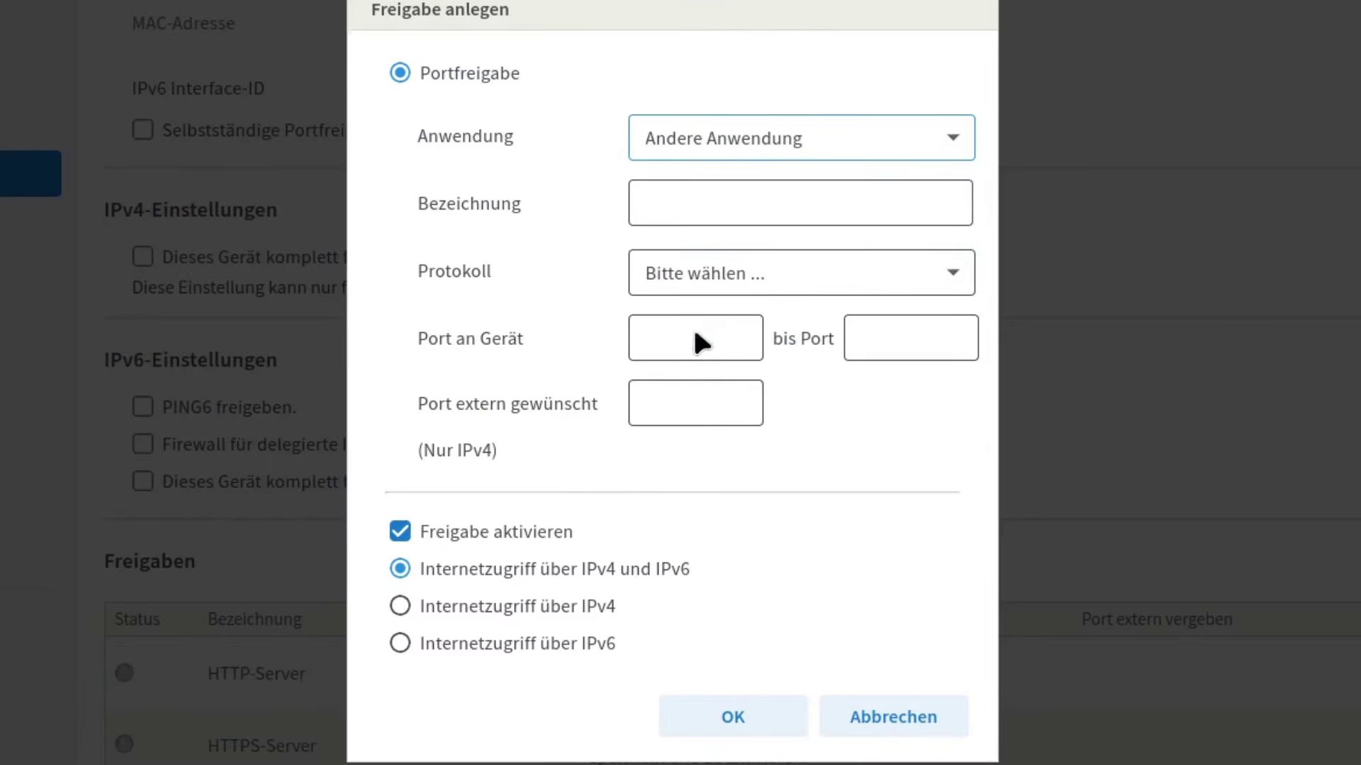
{"action": "left_click", "coordinate": [689, 206]}
{"action": "type", "text": "Jitsi"}
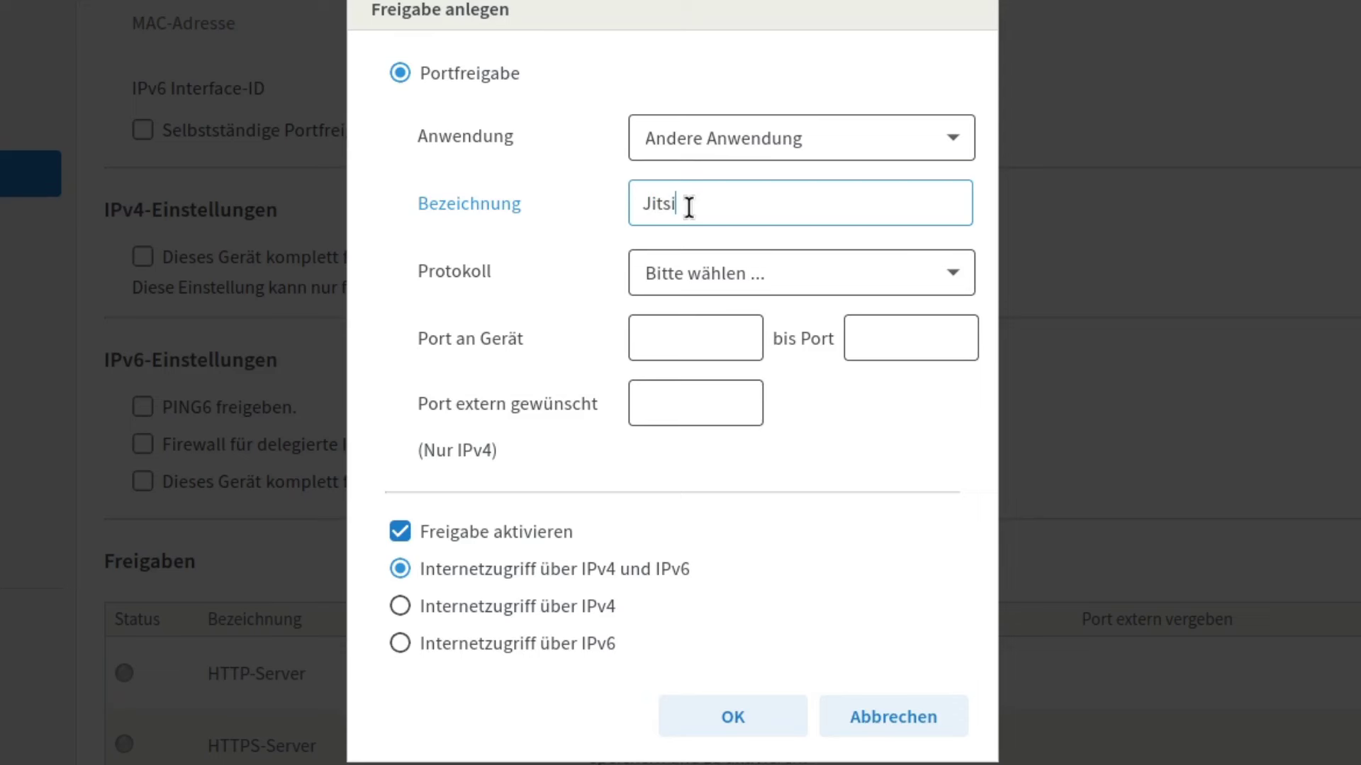
{"action": "left_click", "coordinate": [695, 278]}
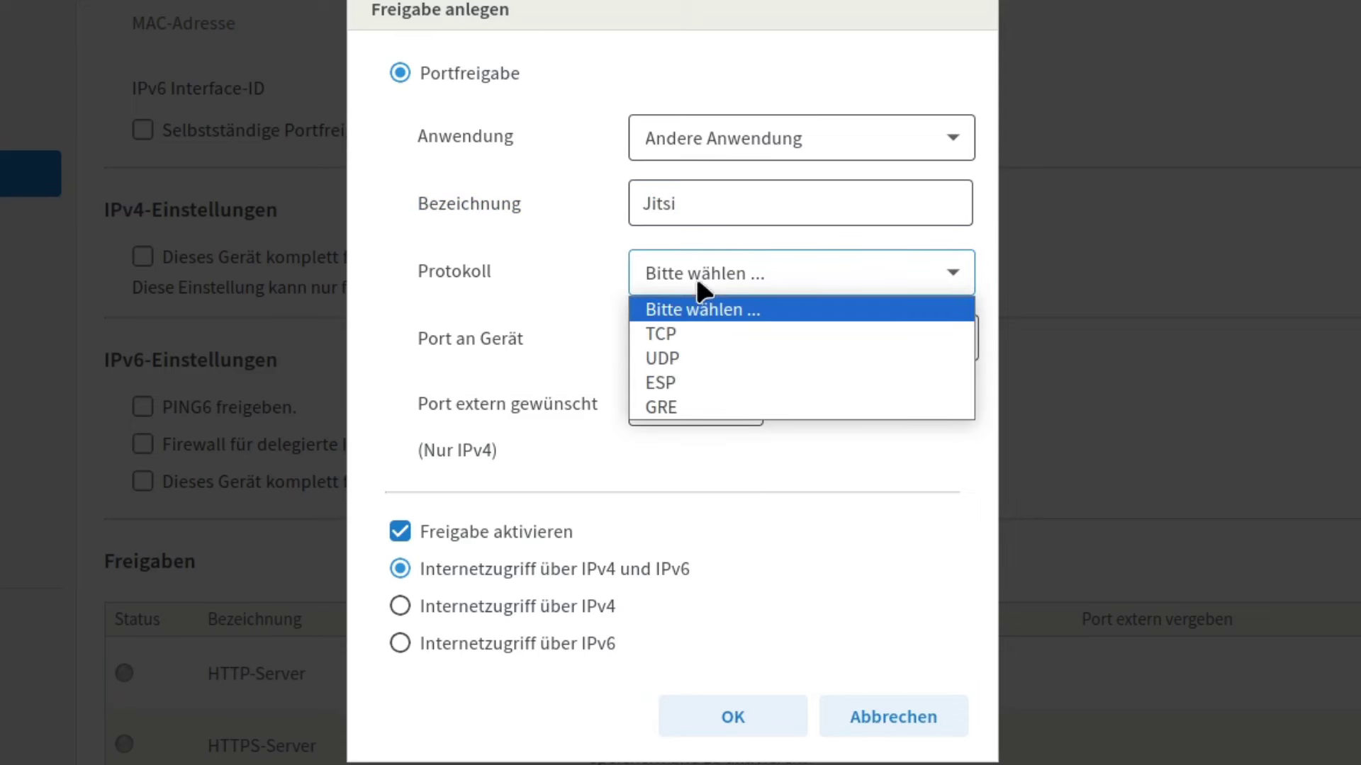
{"action": "left_click", "coordinate": [684, 359]}
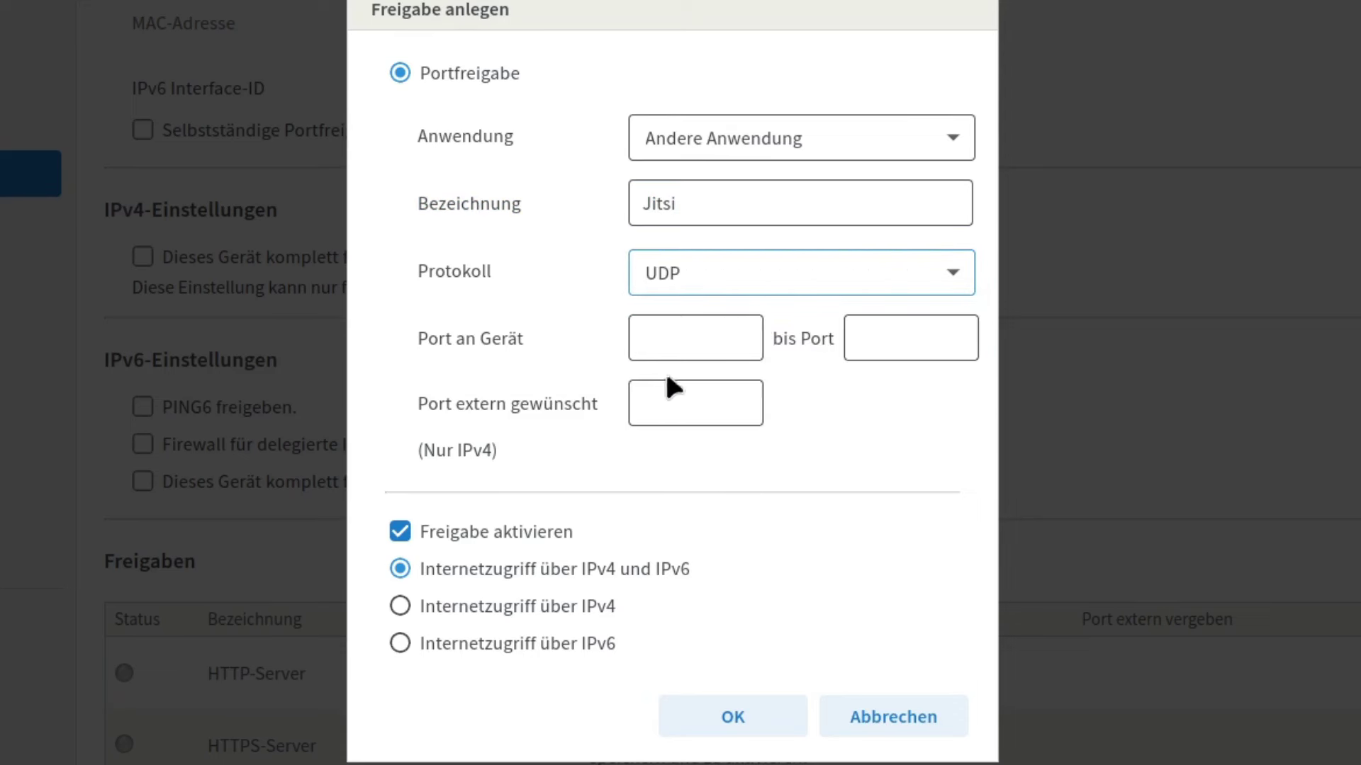
Set the Jitsi sharing's device port range from 10000 to 10000, and apply the debian port sharings
{"action": "left_click", "coordinate": [668, 344]}
{"action": "type", "text": "10000"}
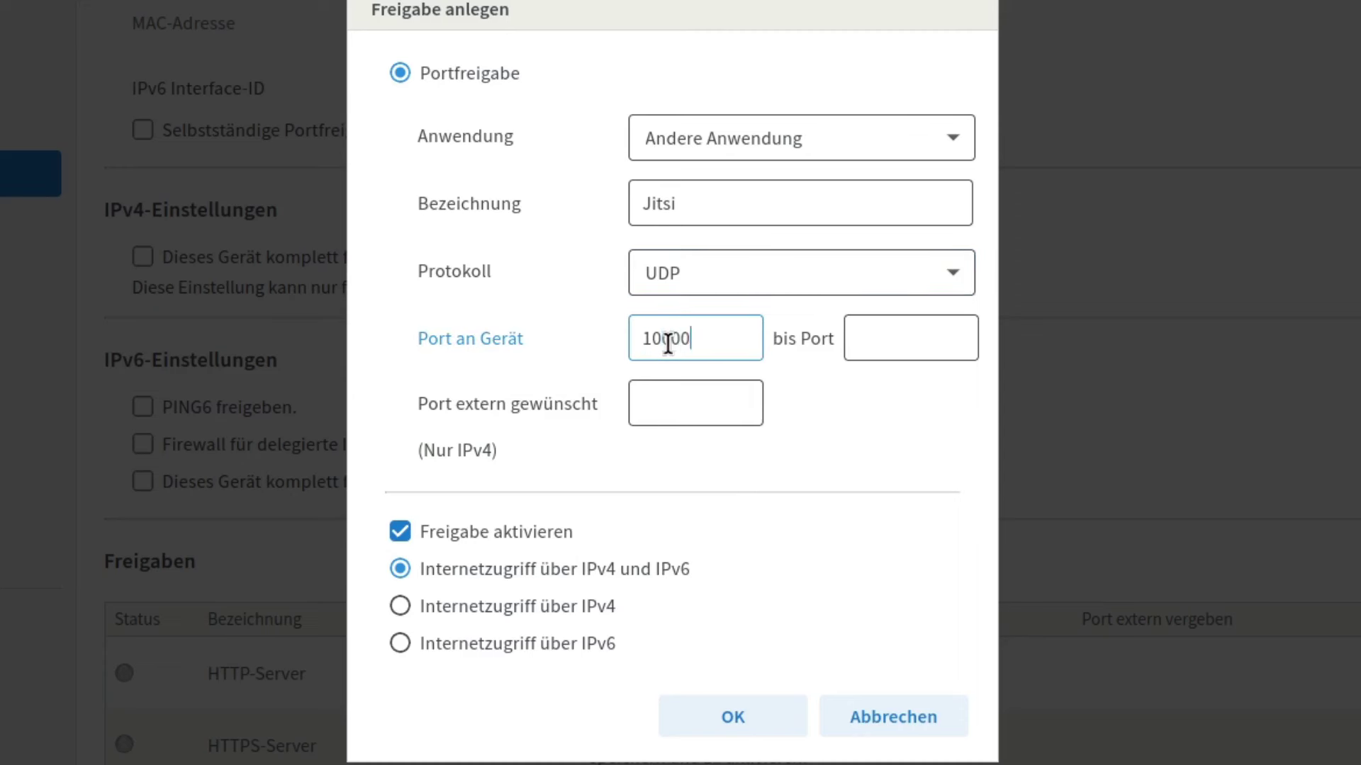
{"action": "double_click", "coordinate": [666, 340]}
{"action": "key", "text": "ctrl+c"}
{"action": "left_click", "coordinate": [962, 350]}
{"action": "key", "text": "ctrl+v"}
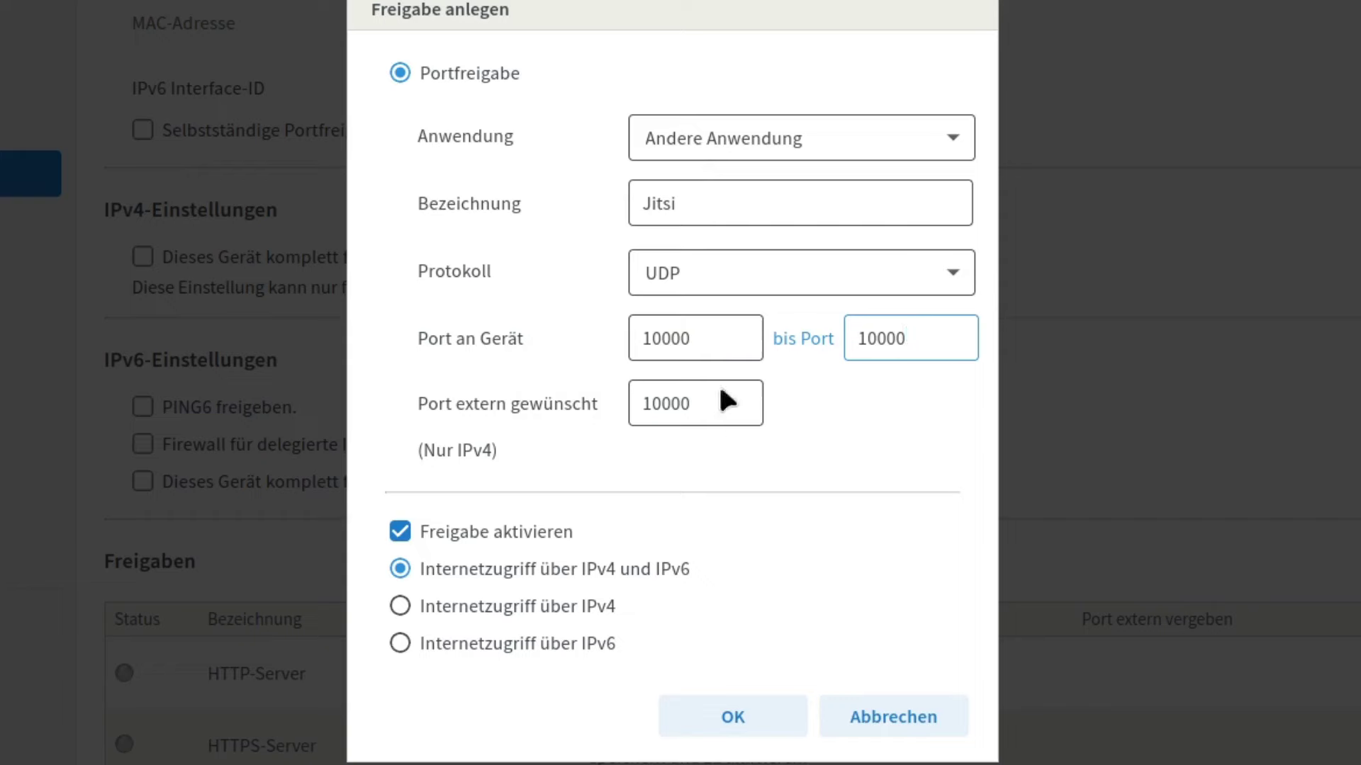
{"action": "left_click", "coordinate": [695, 715]}
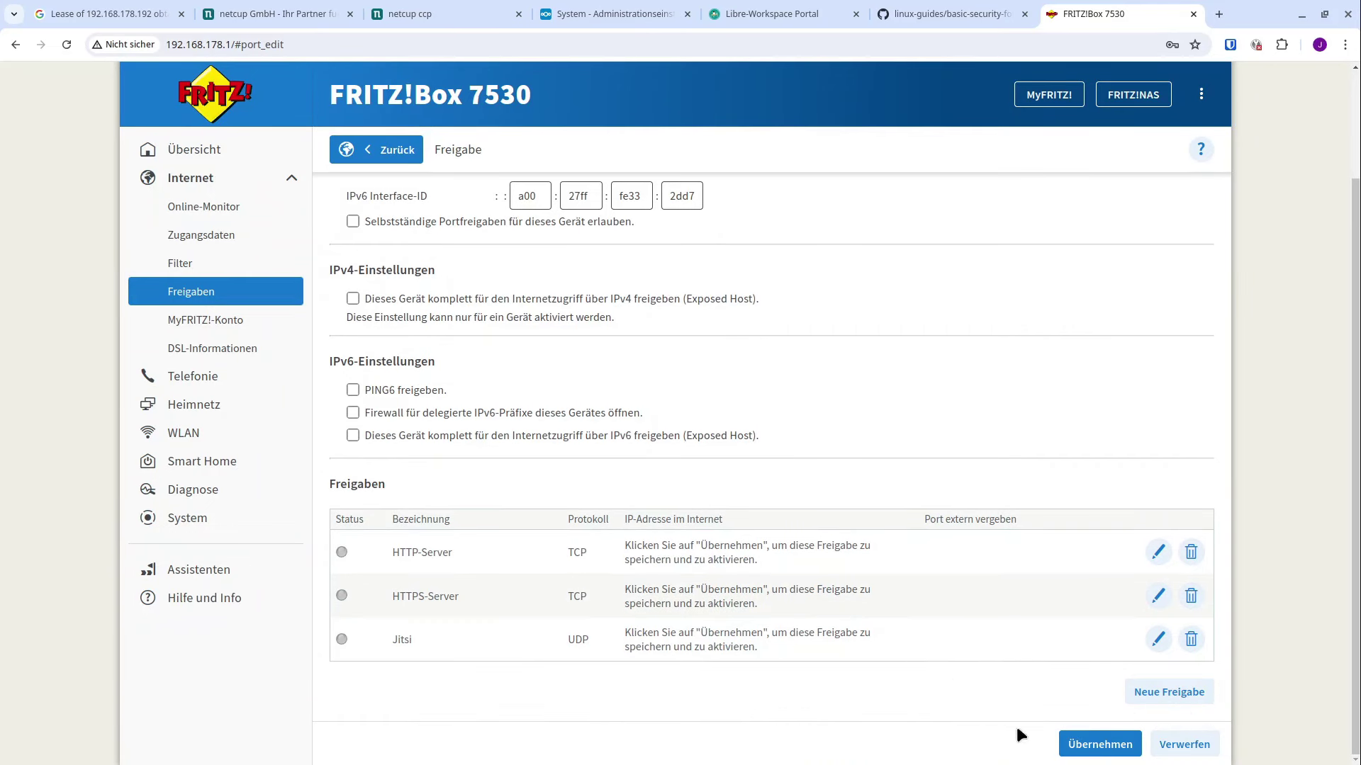
{"action": "left_click", "coordinate": [1079, 741]}
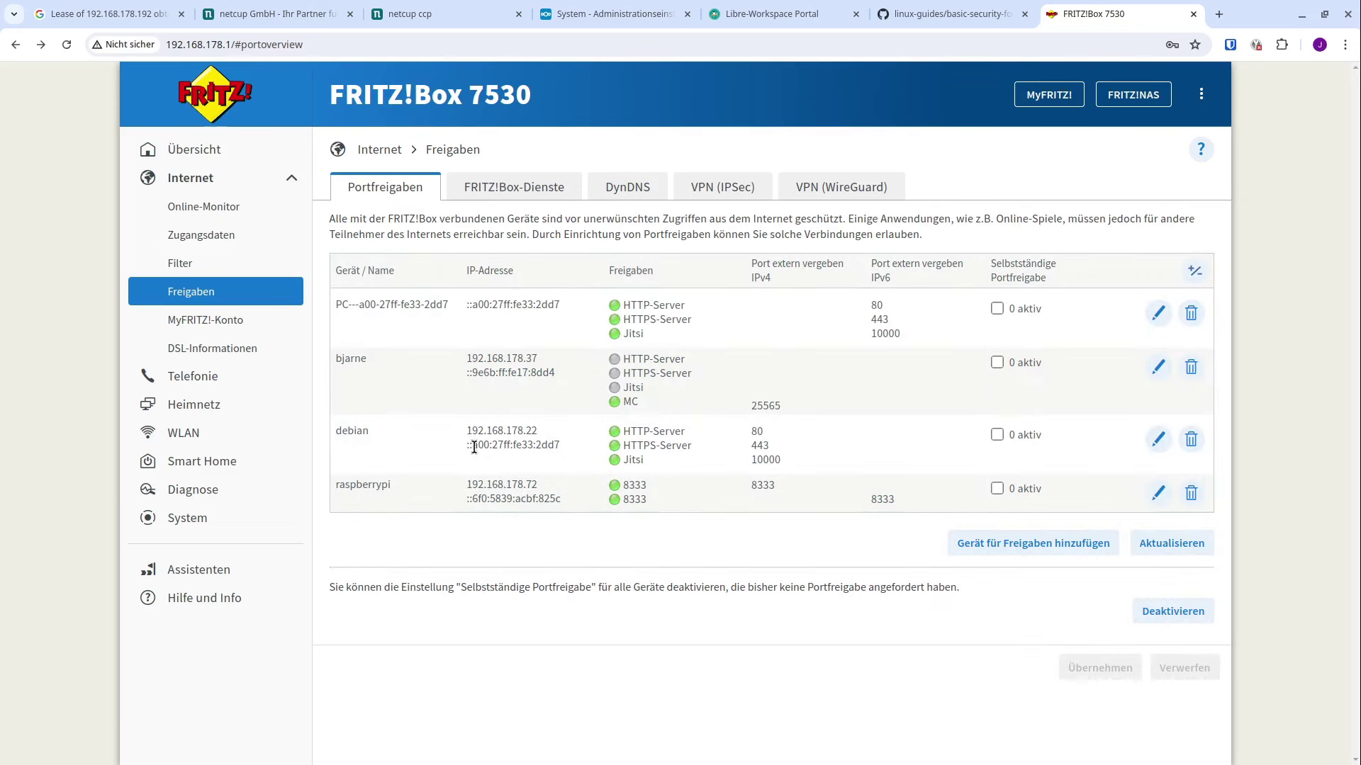
Review the IP addresses, sharings and external ports listed for the server's IPv6 entry and the debian device
{"action": "triple_click", "coordinate": [499, 299]}
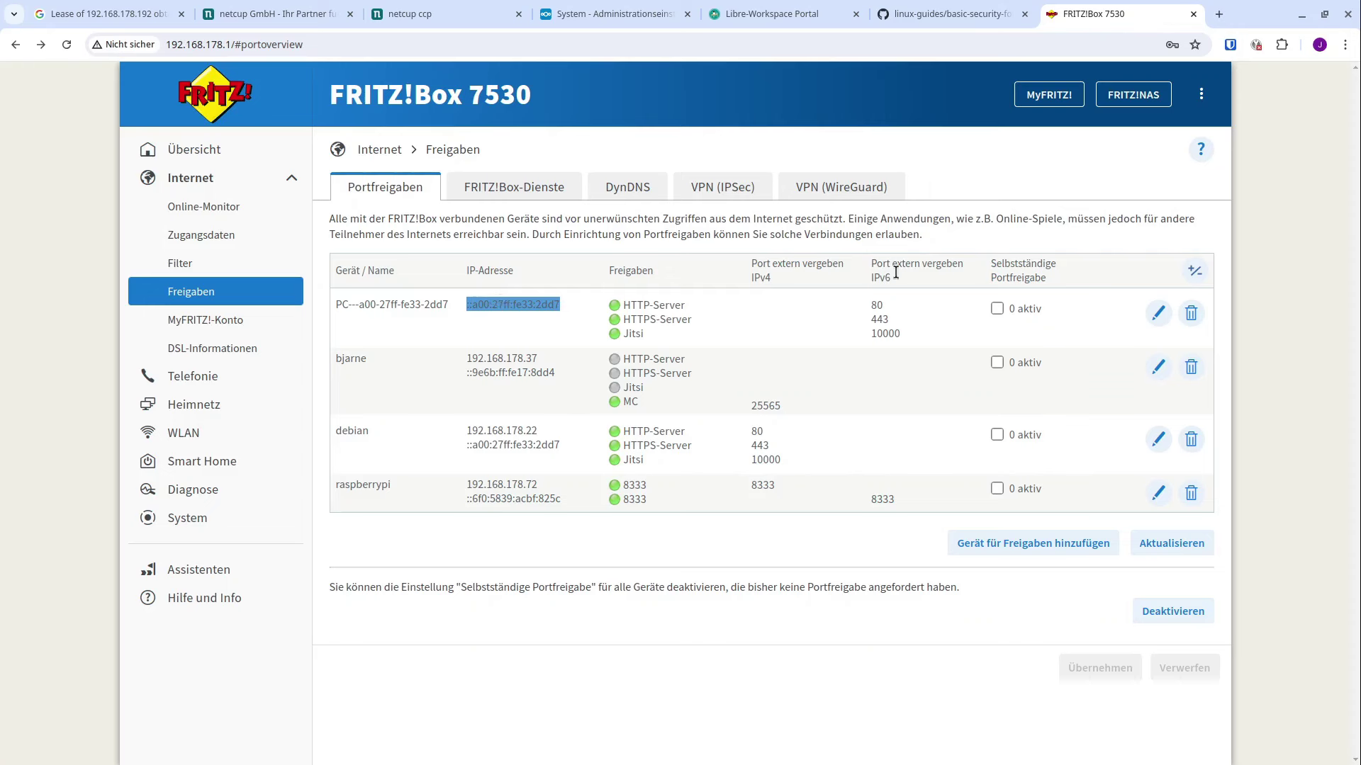
{"action": "double_click", "coordinate": [763, 458]}
{"action": "left_click_drag", "start_coordinate": [760, 442], "coordinate": [752, 435]}
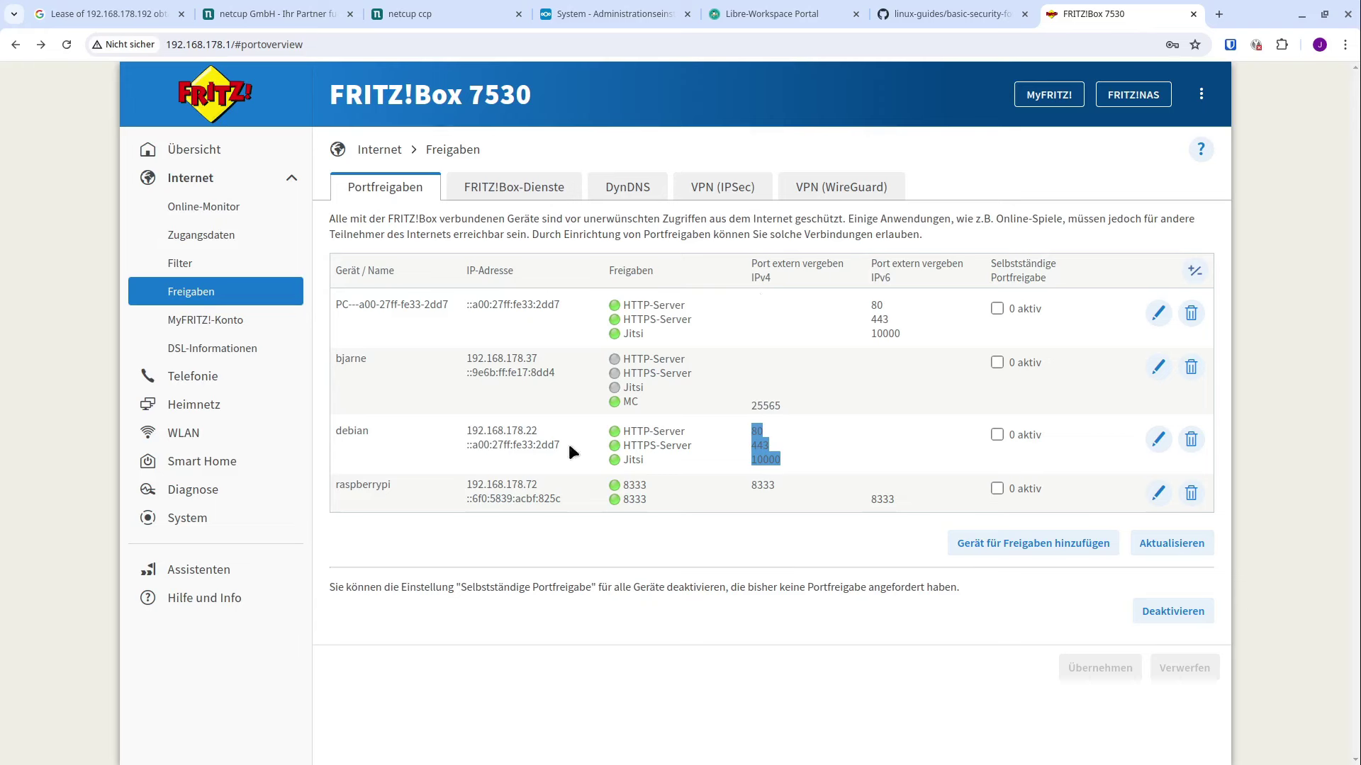
{"action": "left_click_drag", "start_coordinate": [467, 434], "coordinate": [667, 461]}
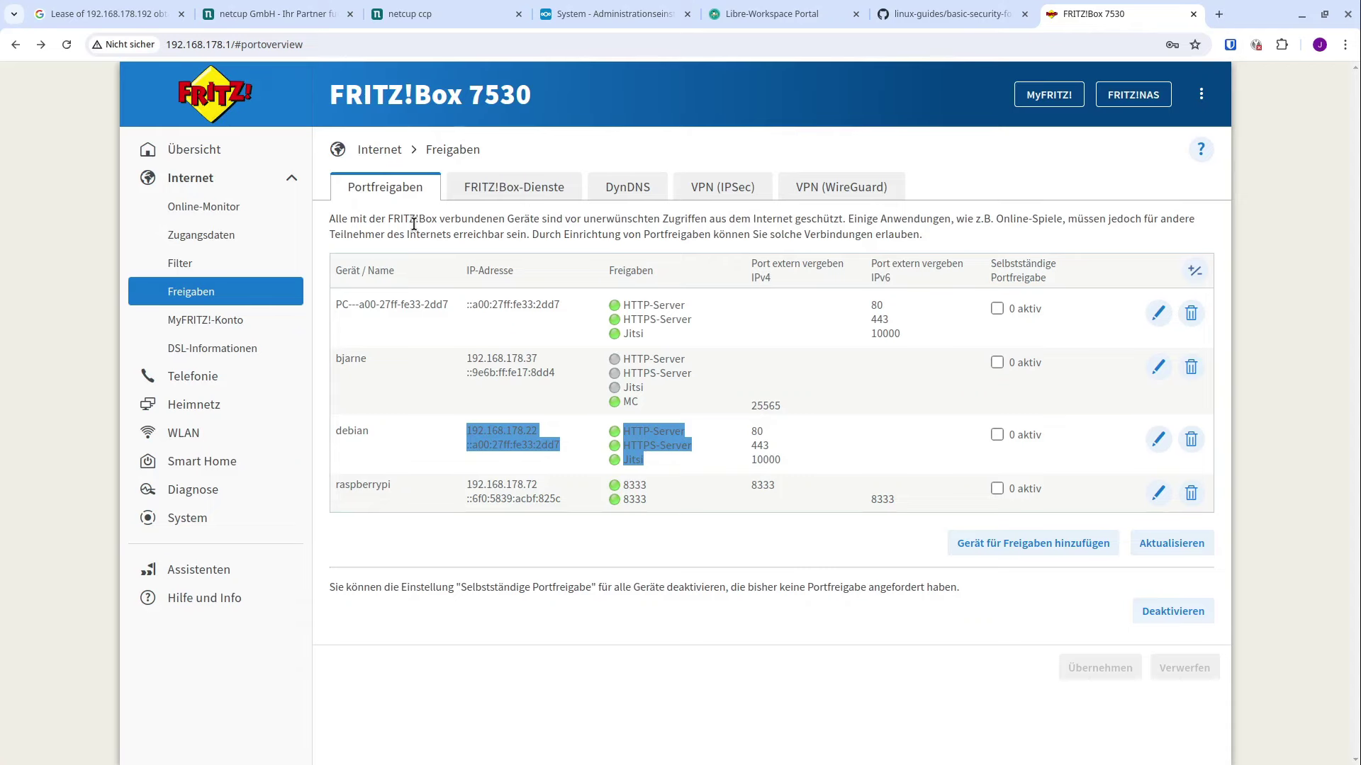
Switch to the draw.io diagram and examine the path from DNS through DynDNS and the router to the Libre Workspace server
{"action": "key", "text": "super"}
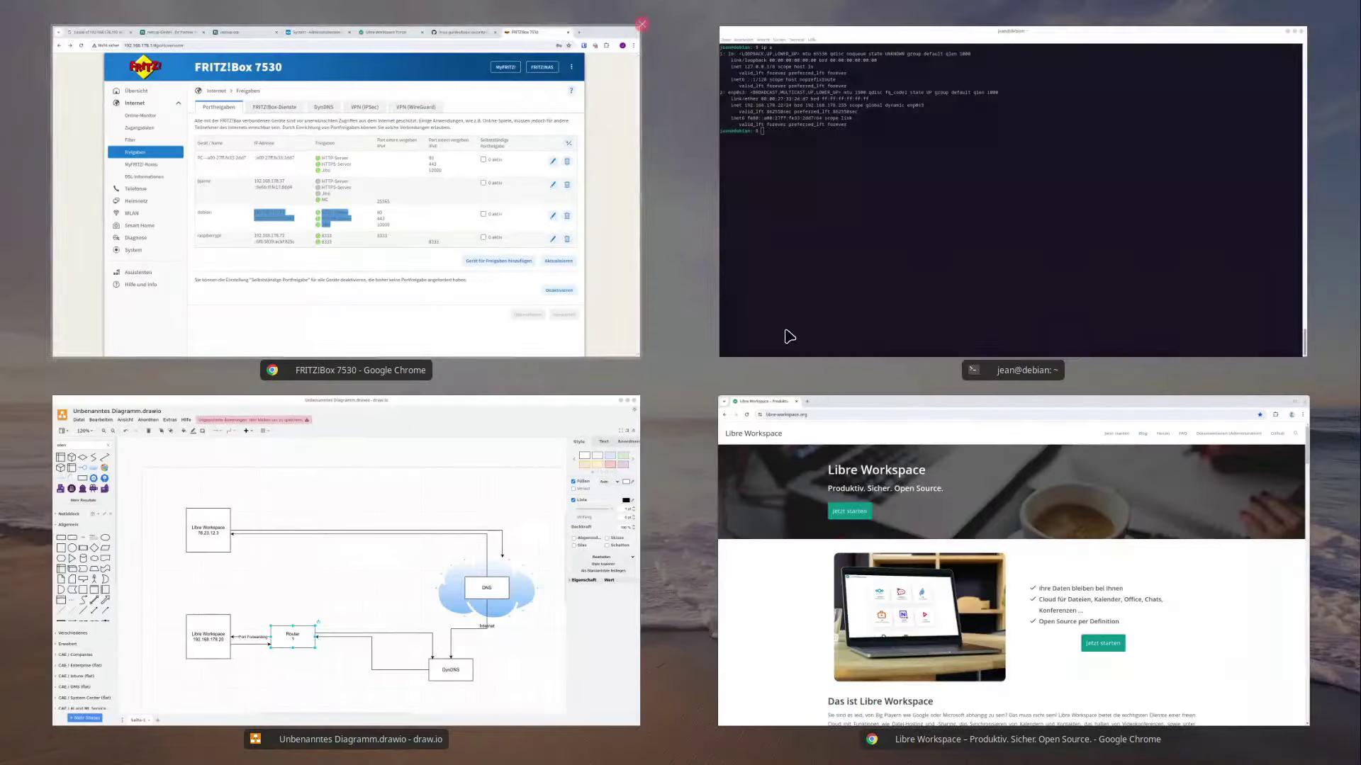
{"action": "left_click", "coordinate": [367, 515]}
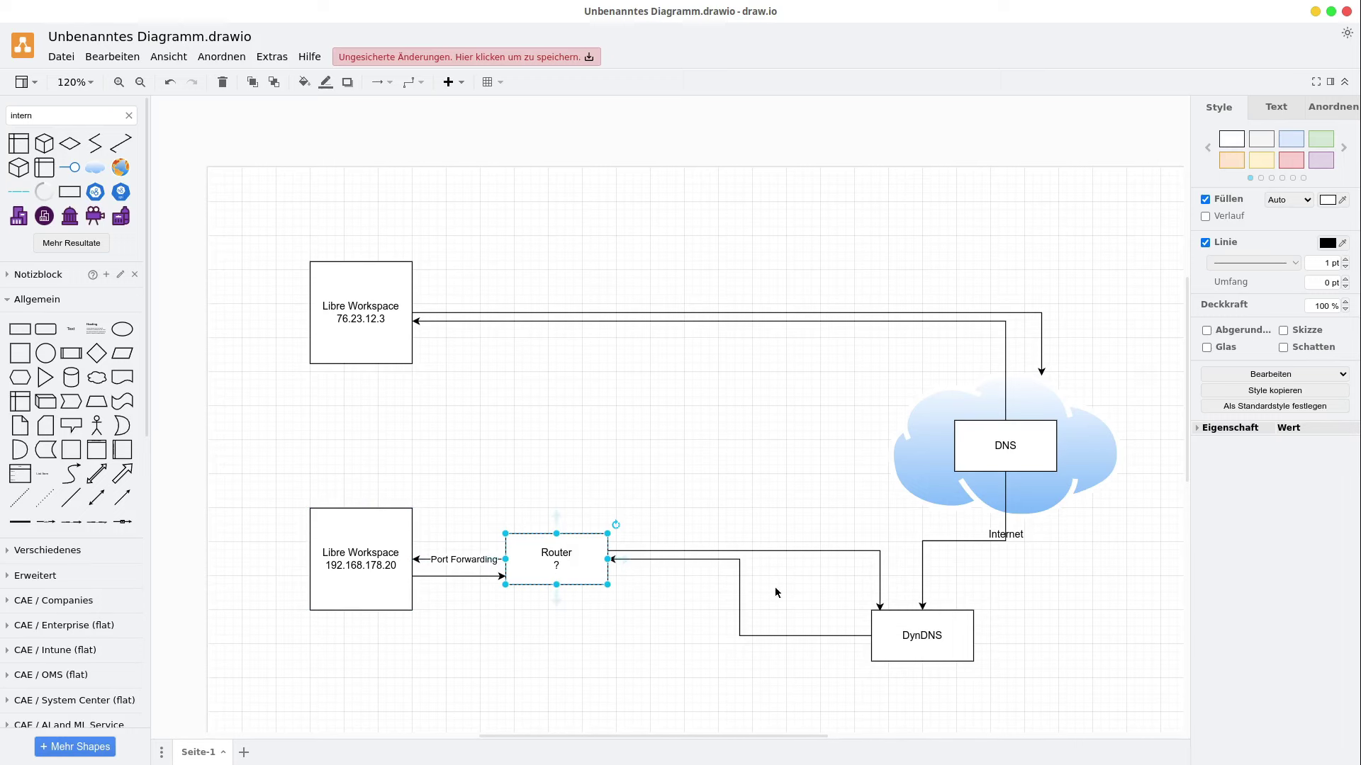
{"action": "left_click", "coordinate": [1014, 443]}
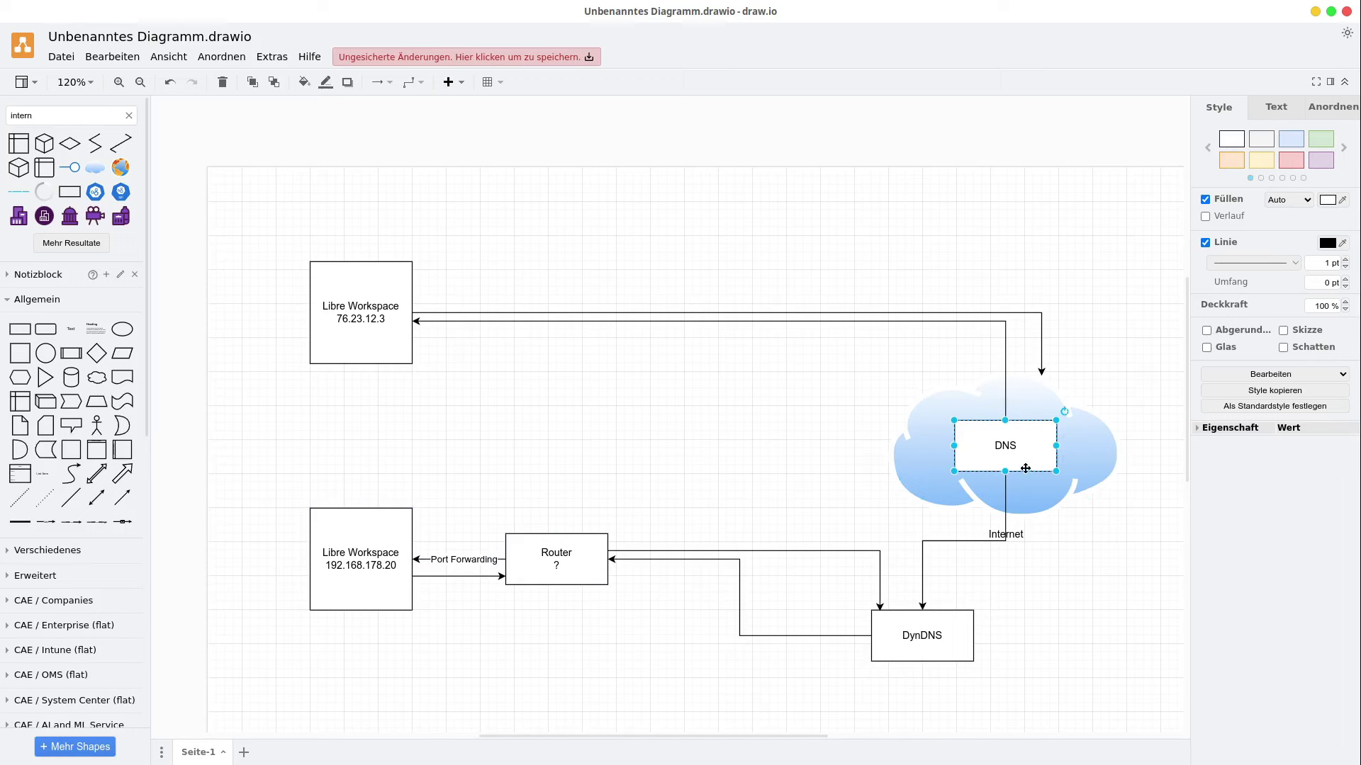
{"action": "left_click", "coordinate": [806, 441]}
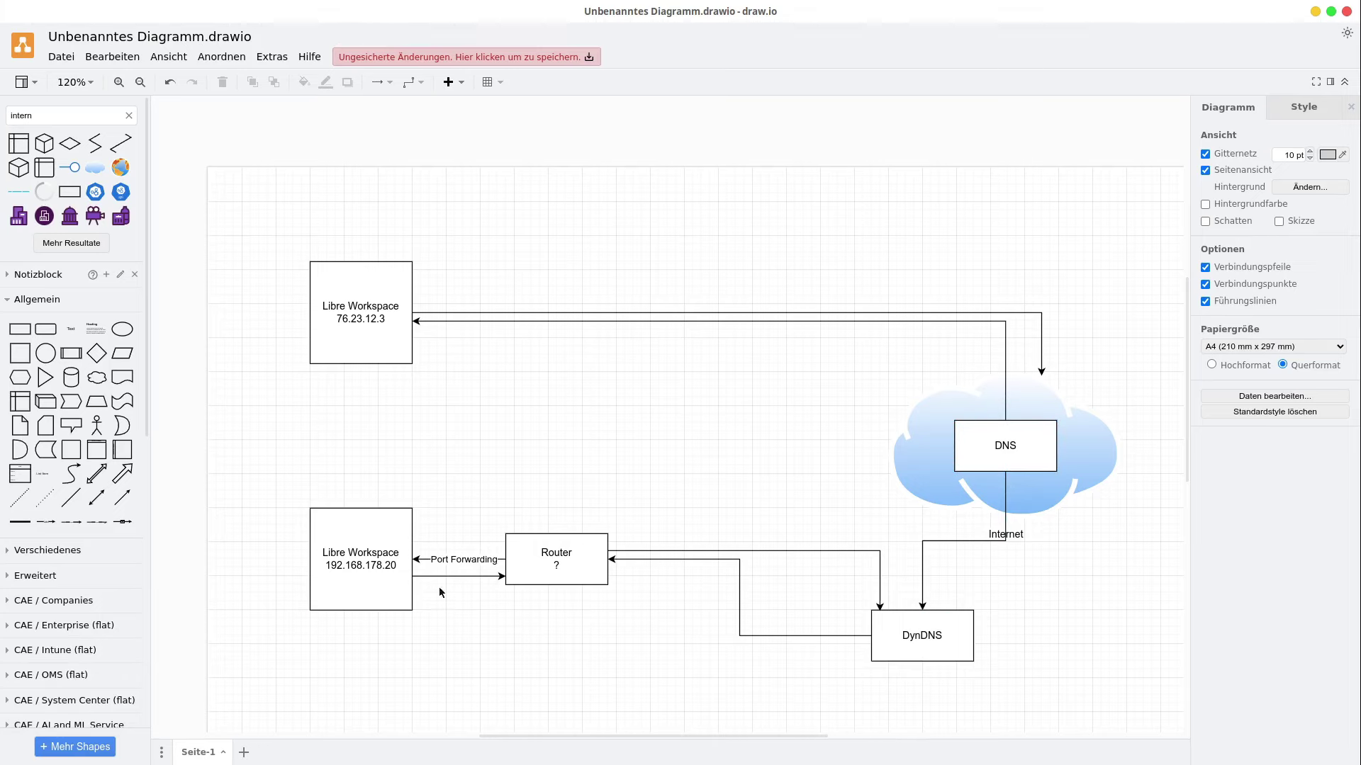
Switch to the debian terminal, clear it, and open a root shell with sudo -i by entering the account password
{"action": "key", "text": "super"}
{"action": "left_click", "coordinate": [294, 469]}
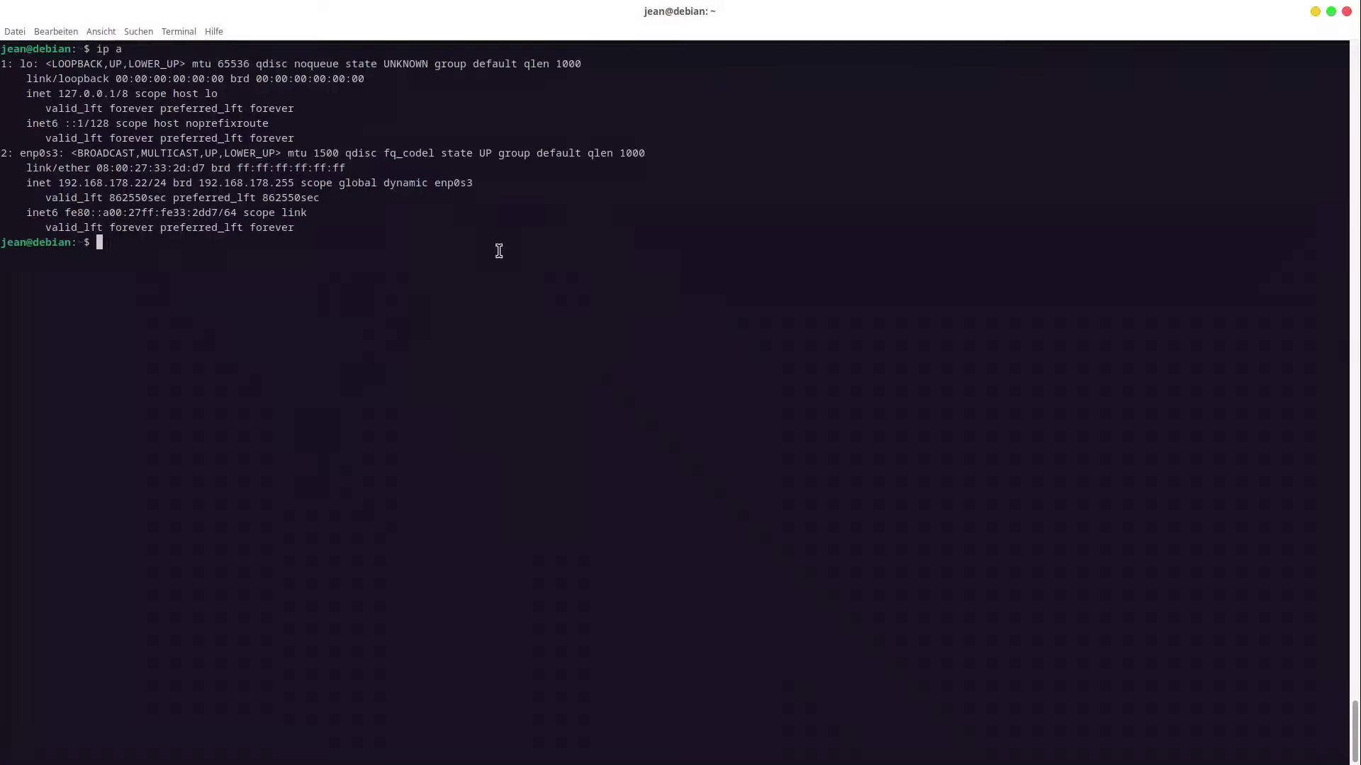
{"action": "key", "text": "ctrl+l"}
{"action": "type", "text": "sud"}
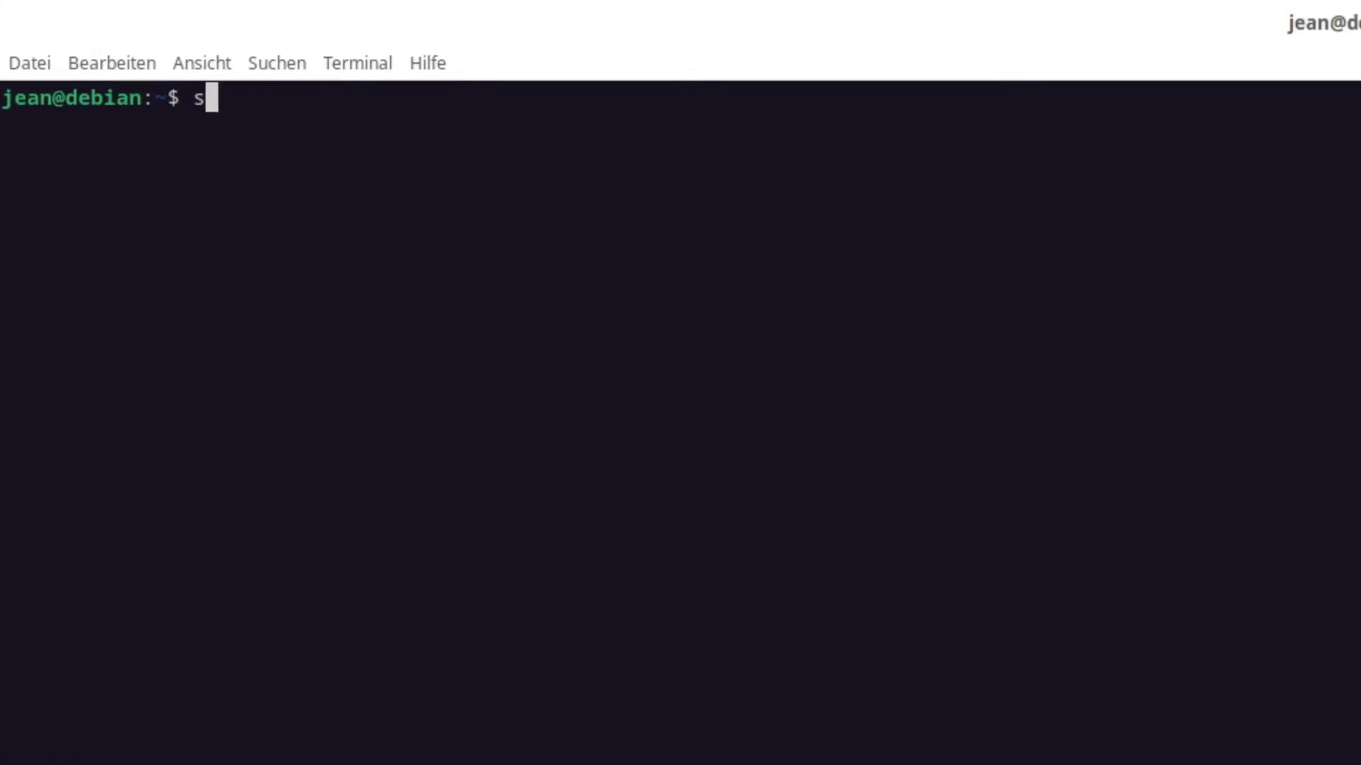
{"action": "key", "text": "BackSpace"}
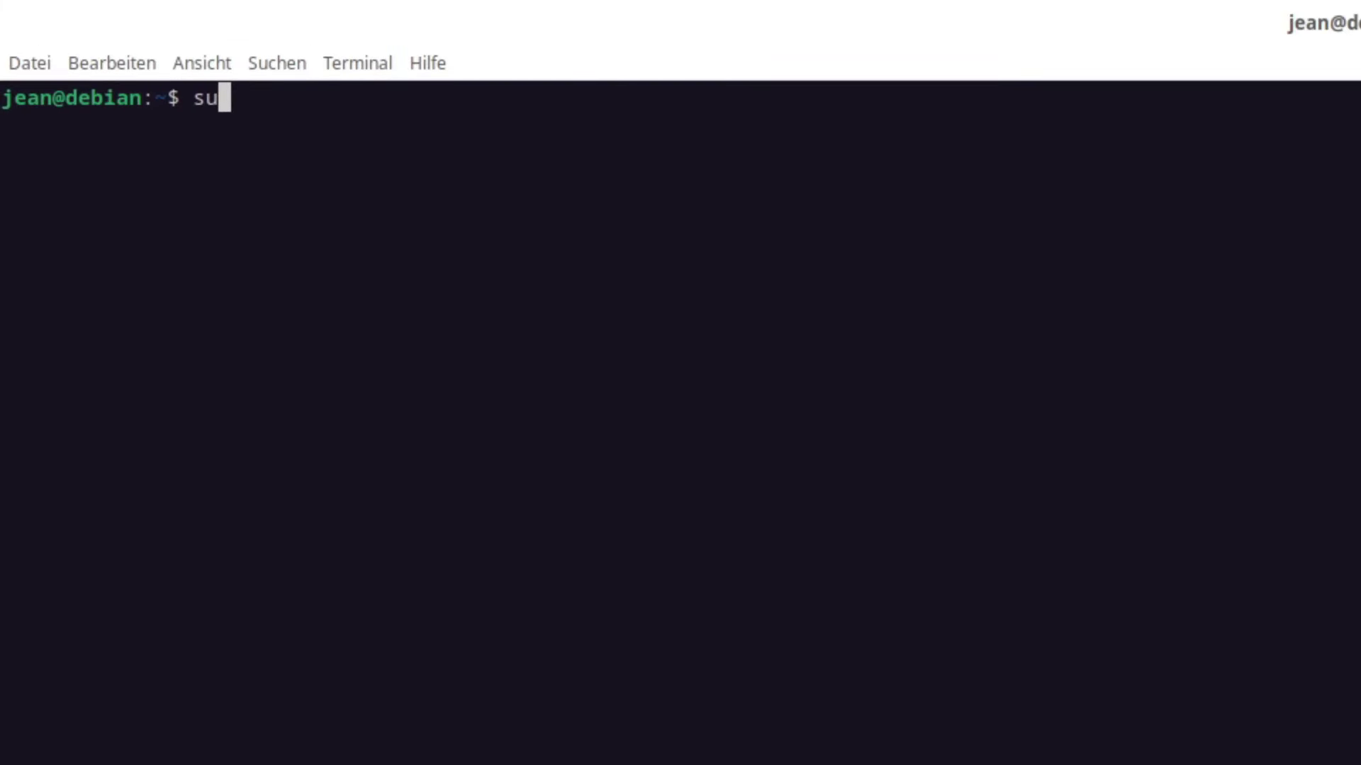
{"action": "type", "text": "do -"}
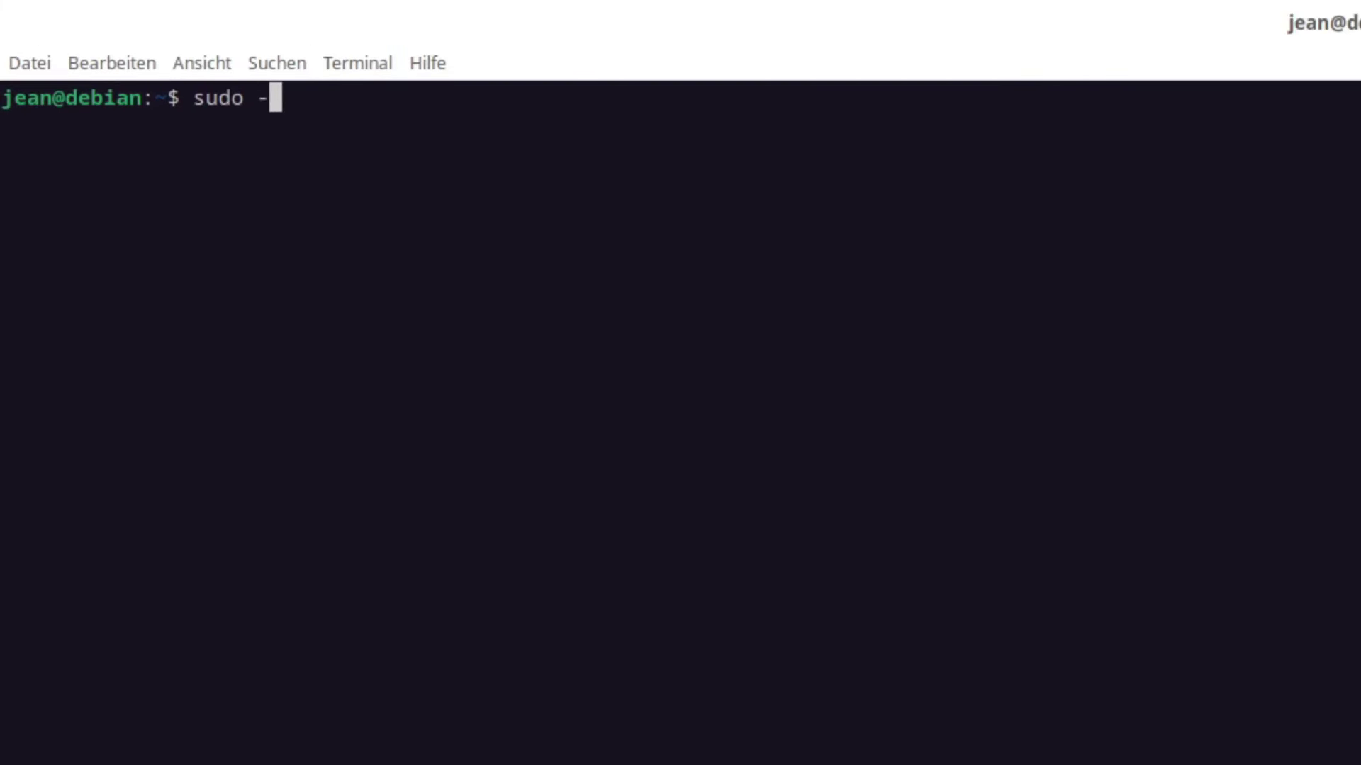
{"action": "type", "text": "i"}
{"action": "key", "text": "Return"}
{"action": "key", "text": "Return"}
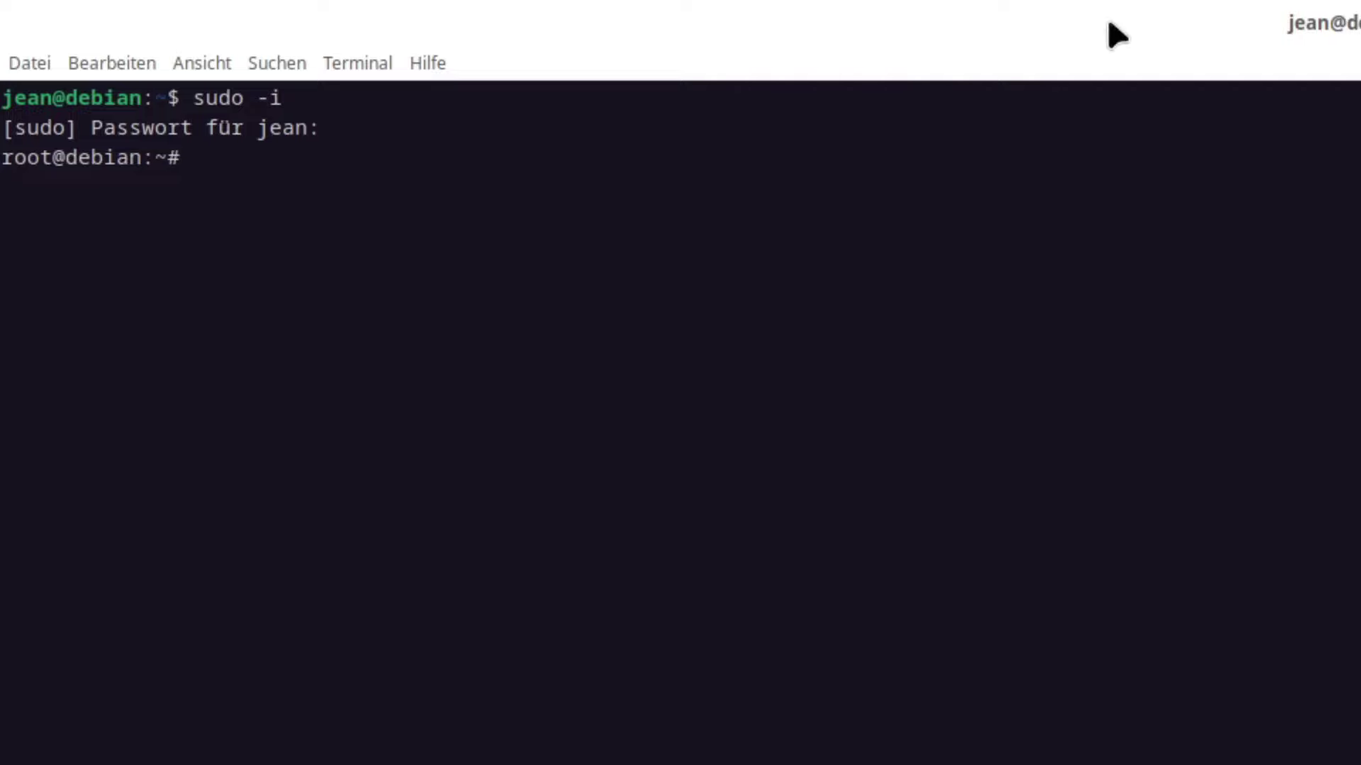
Switch to the Libre Workspace website and open the documentation section "Installation on an existing Debian or Ubuntu system"
{"action": "key", "text": "ctrl+alt+Down"}
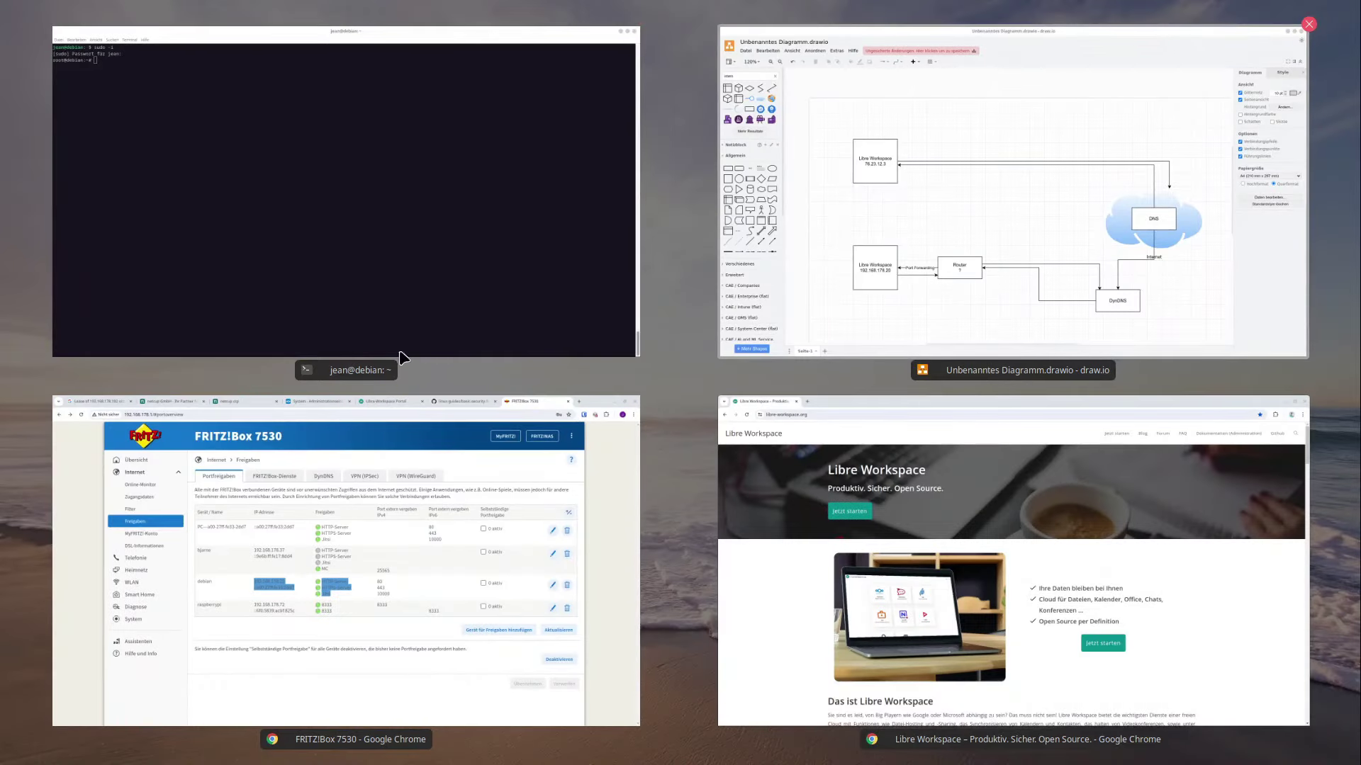
{"action": "left_click", "coordinate": [915, 444]}
{"action": "left_click", "coordinate": [1155, 100]}
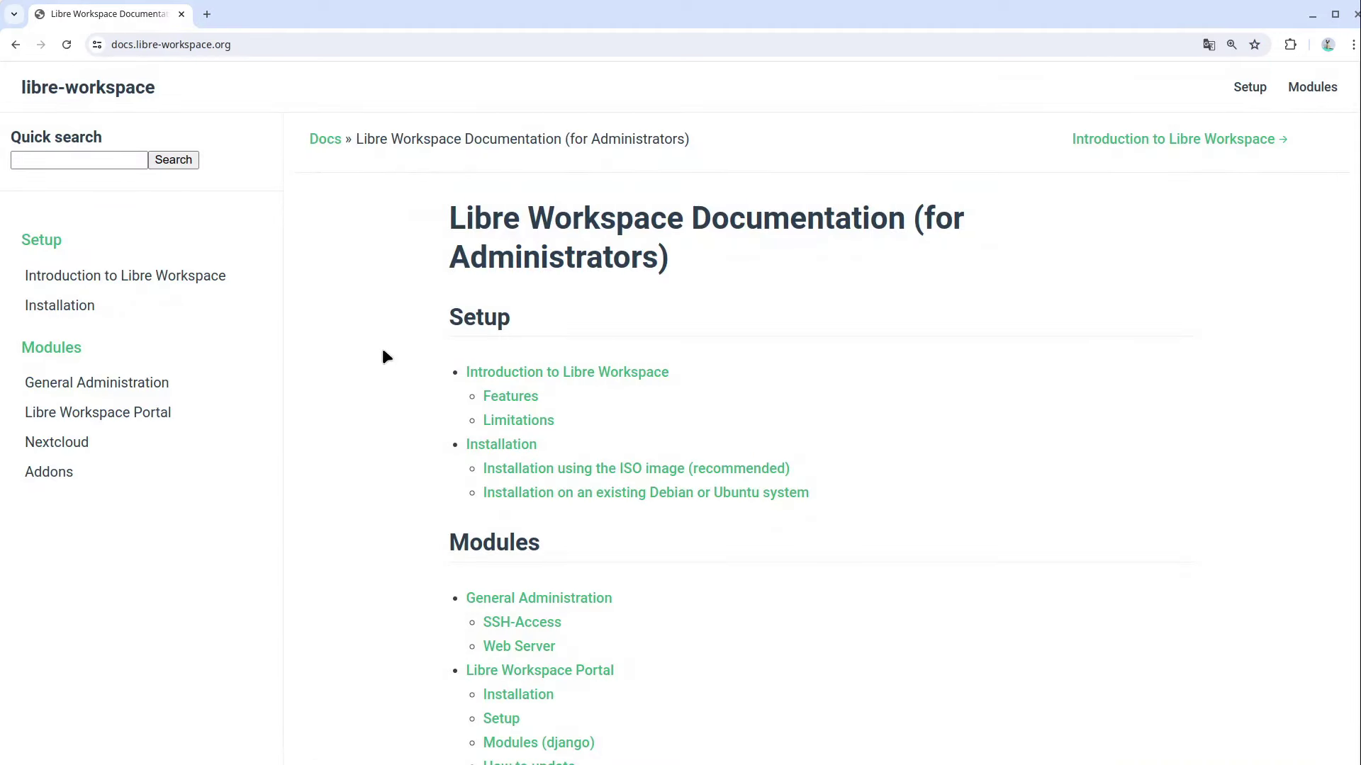
{"action": "left_click", "coordinate": [569, 494]}
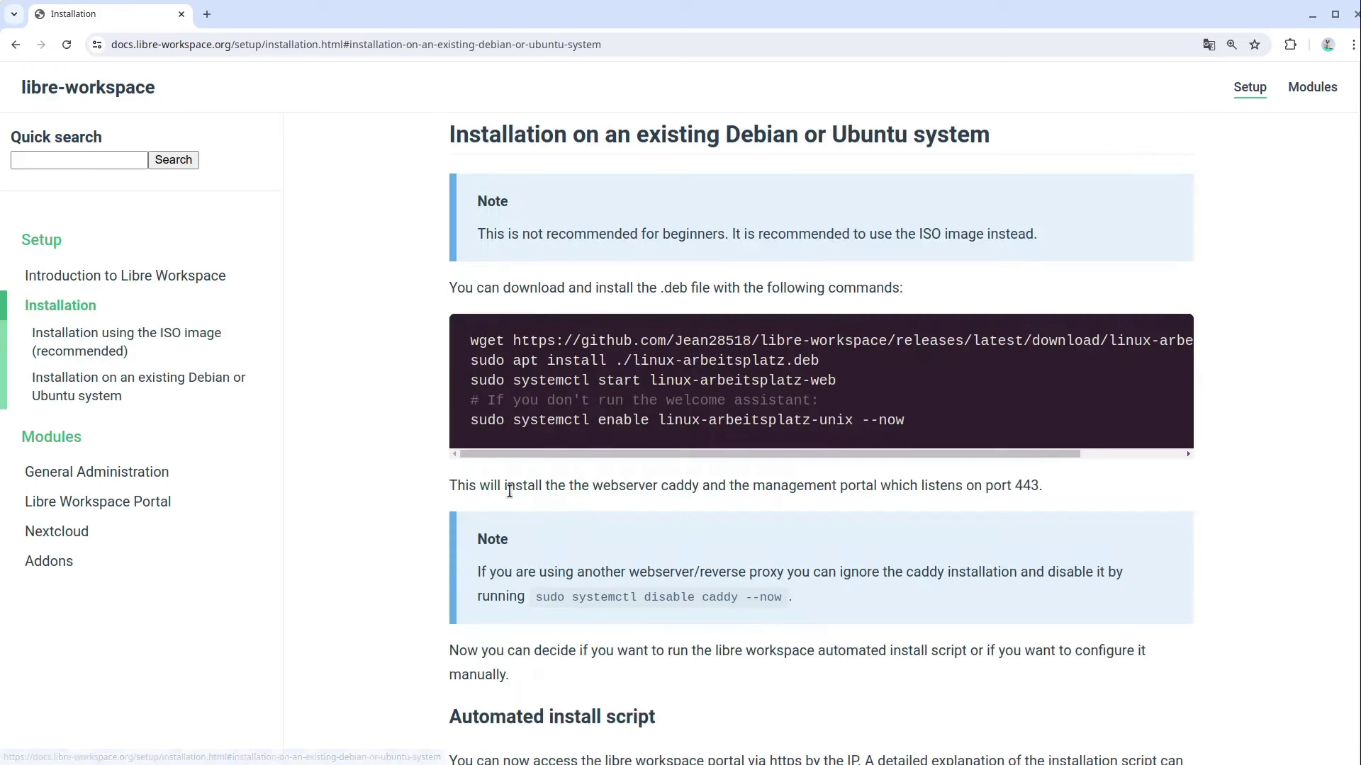
Copy the documented wget command and run it in the root terminal to download linux-arbeitsplatz.deb
{"action": "triple_click", "coordinate": [528, 341]}
{"action": "right_click", "coordinate": [545, 342]}
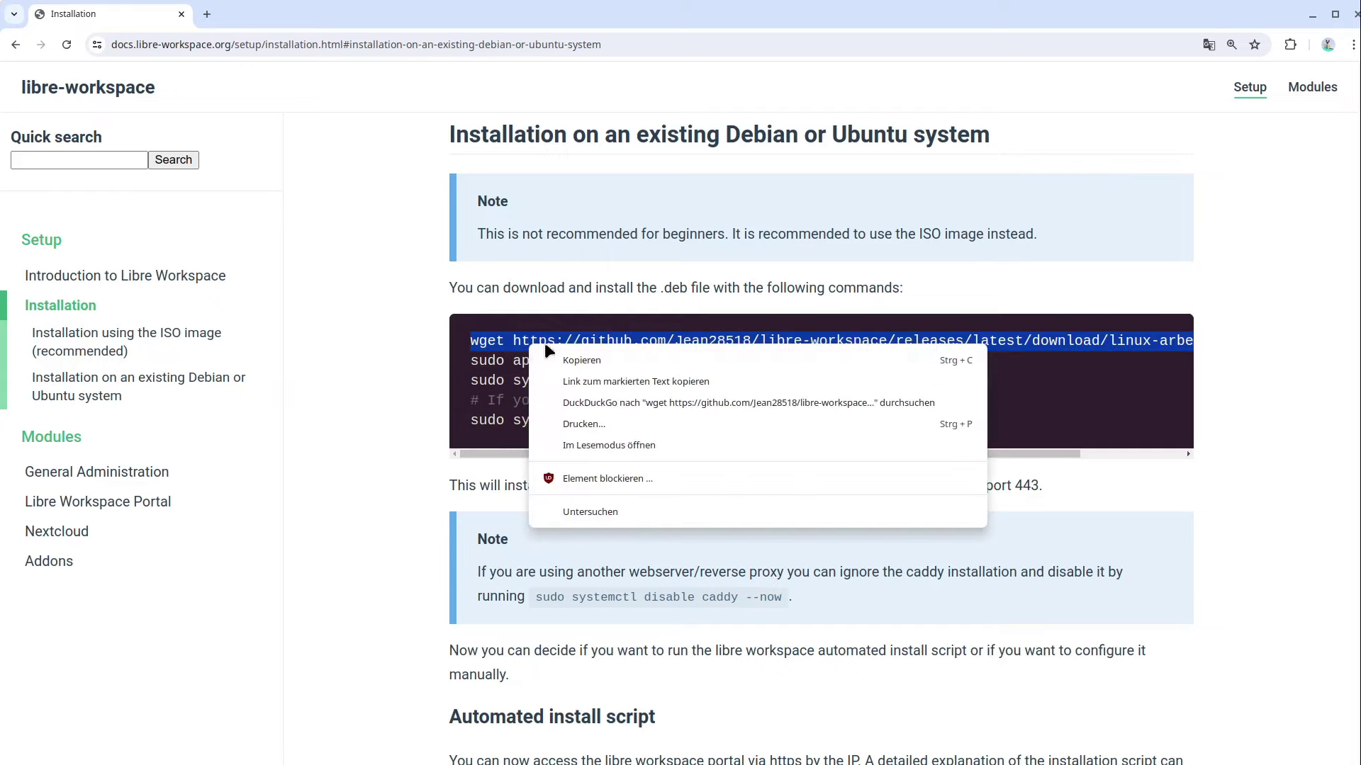
{"action": "left_click", "coordinate": [567, 360]}
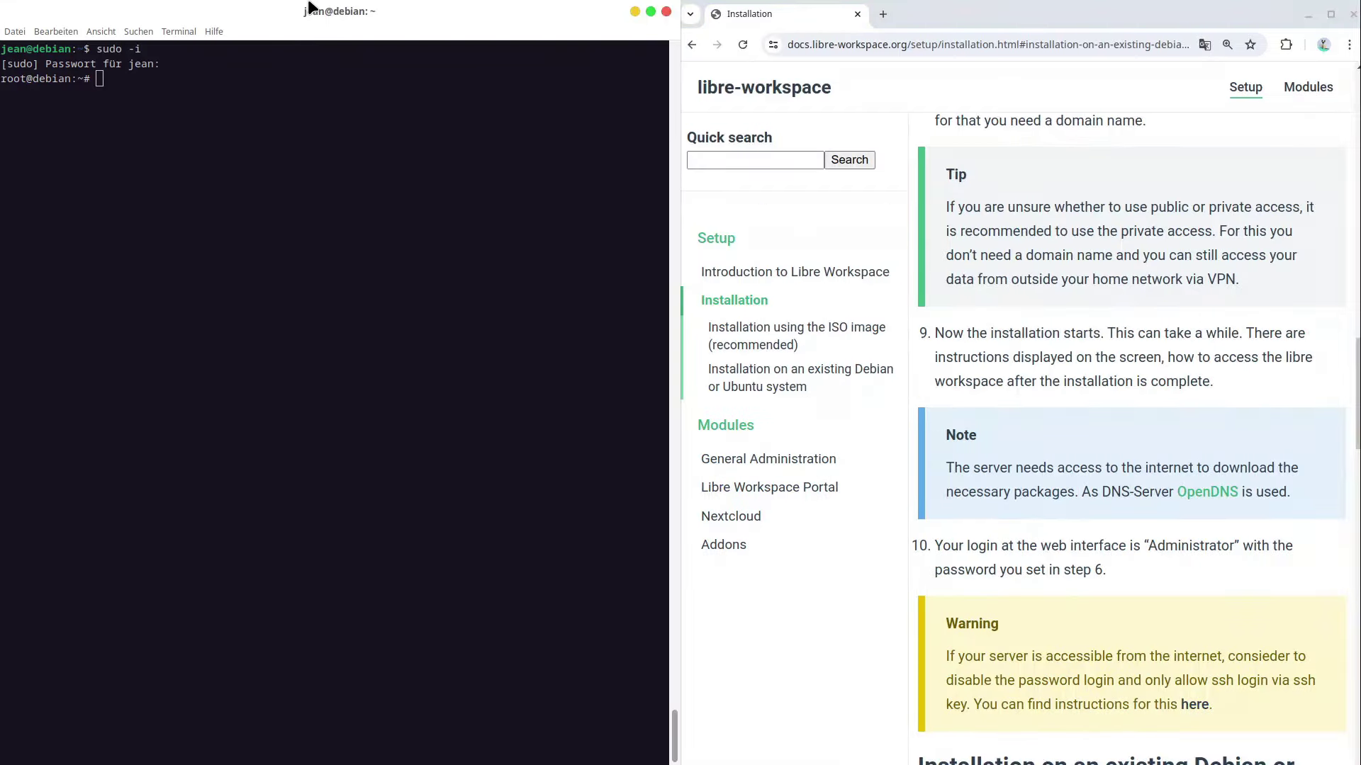
{"action": "left_click", "coordinate": [268, 192]}
{"action": "key", "text": "ctrl+shift+v"}
{"action": "key", "text": "Return"}
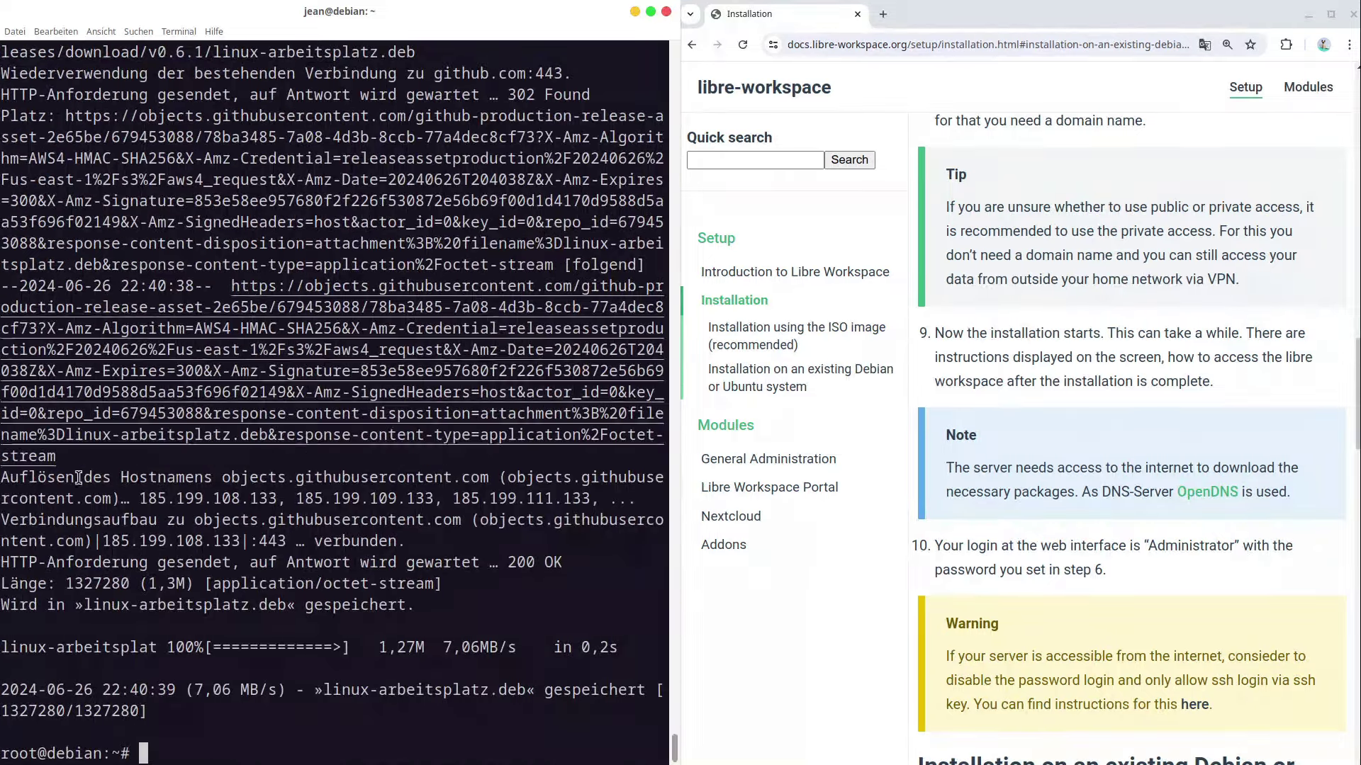
Install the downloaded package by copying sudo apt install ./linux-arbeitsplatz.deb from the documentation and running it in the terminal
{"action": "scroll", "coordinate": [1023, 398], "scroll_direction": "down", "scroll_amount": 6}
{"action": "scroll", "coordinate": [1022, 398], "scroll_direction": "down", "scroll_amount": 4}
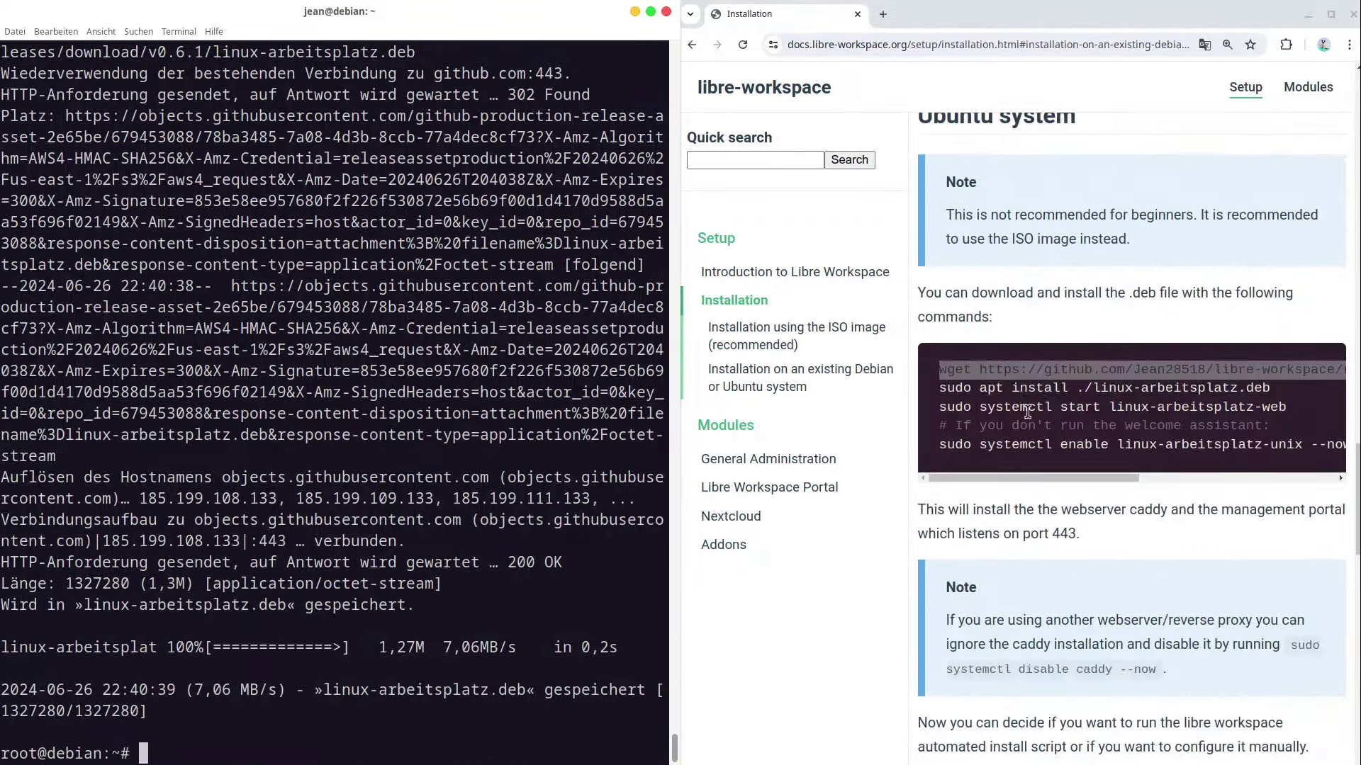
{"action": "triple_click", "coordinate": [1027, 389]}
{"action": "right_click", "coordinate": [1031, 394]}
{"action": "left_click", "coordinate": [1139, 403]}
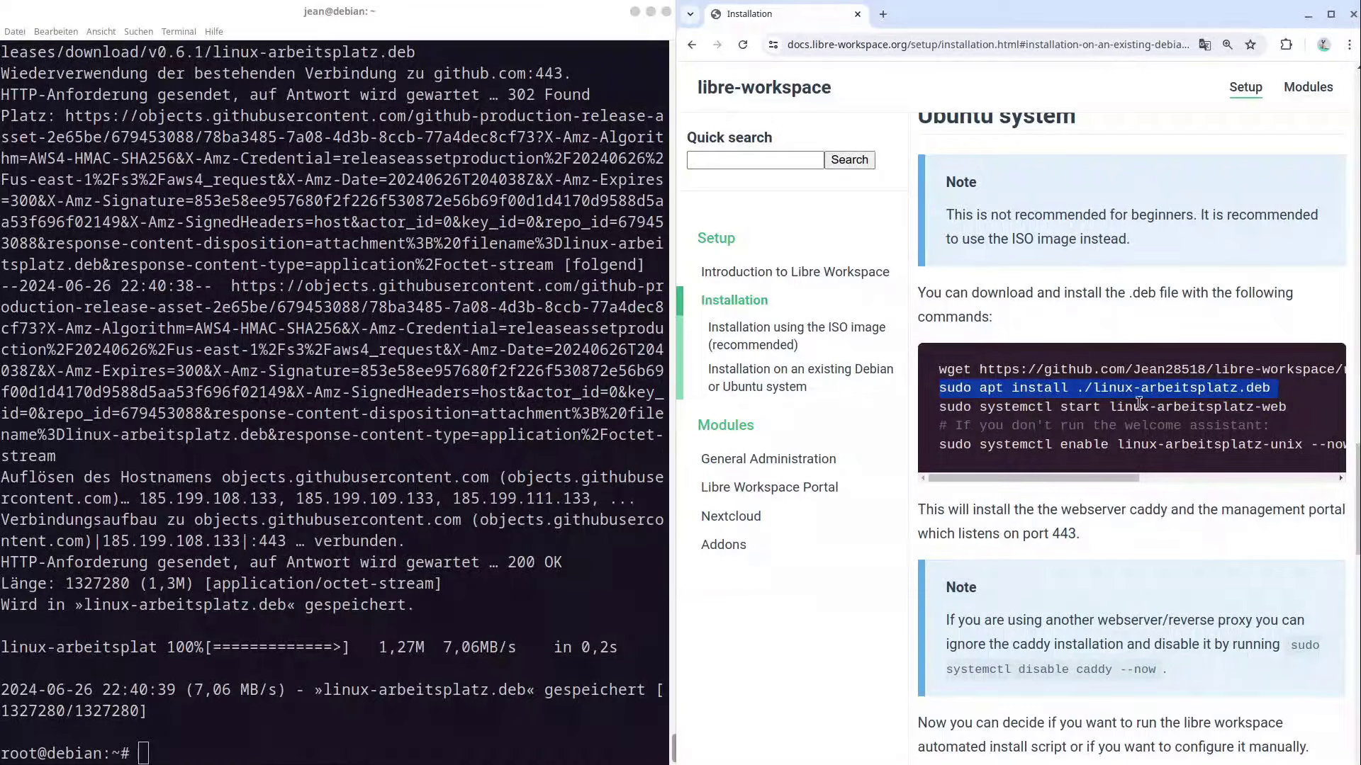
{"action": "left_click", "coordinate": [330, 465]}
{"action": "key", "text": "ctrl+shift+v"}
{"action": "key", "text": "Return"}
{"action": "key", "text": "Return"}
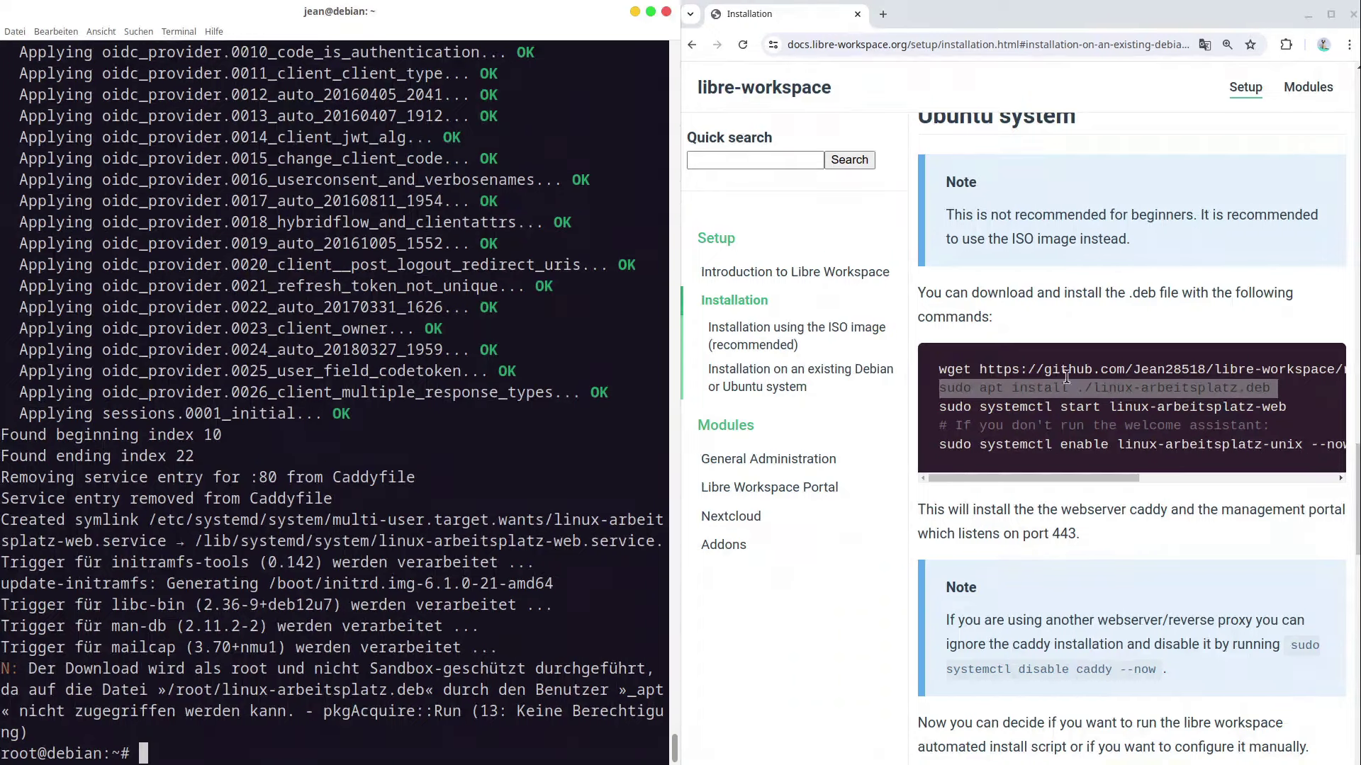
Copy sudo systemctl start linux-arbeitsplatz-web from the documentation, run it in the terminal, and return to the browser
{"action": "triple_click", "coordinate": [1056, 407]}
{"action": "right_click", "coordinate": [1056, 406]}
{"action": "left_click", "coordinate": [1056, 422]}
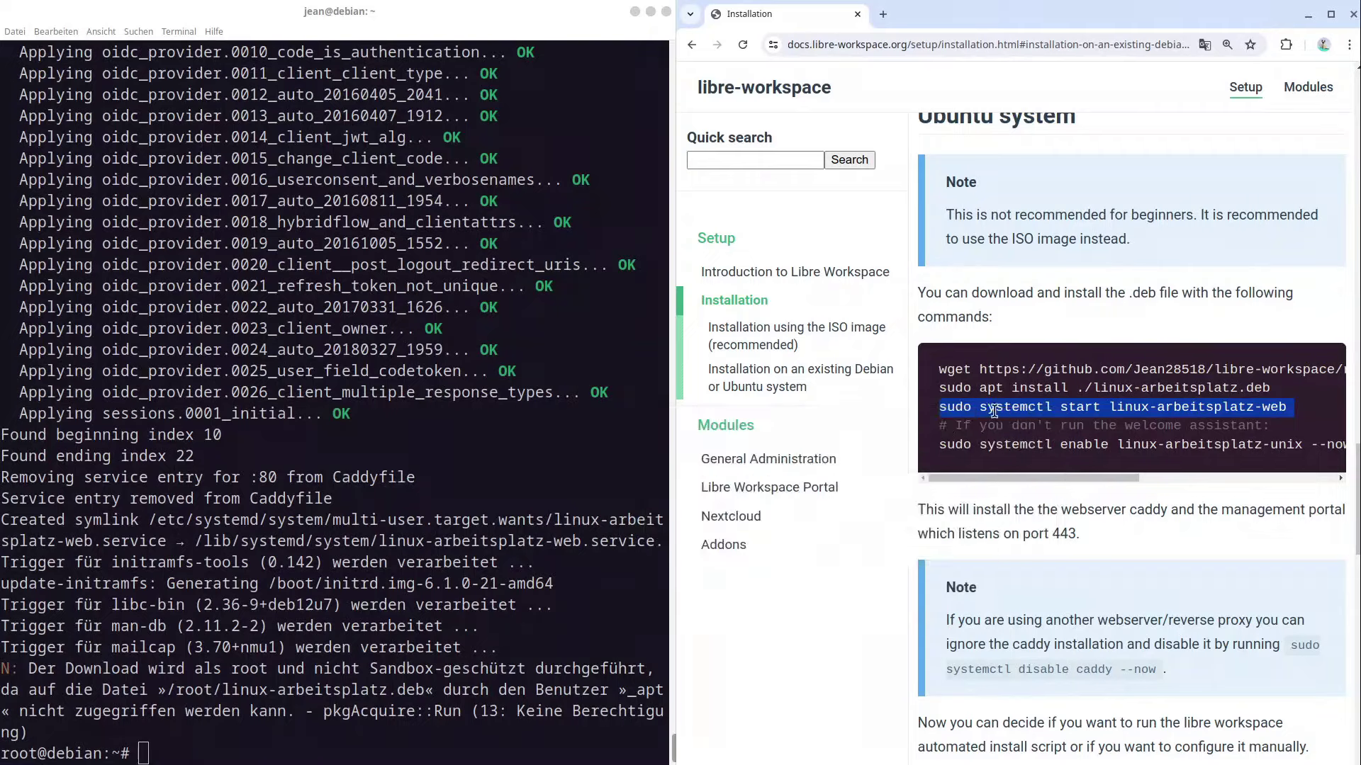
{"action": "left_click", "coordinate": [318, 562]}
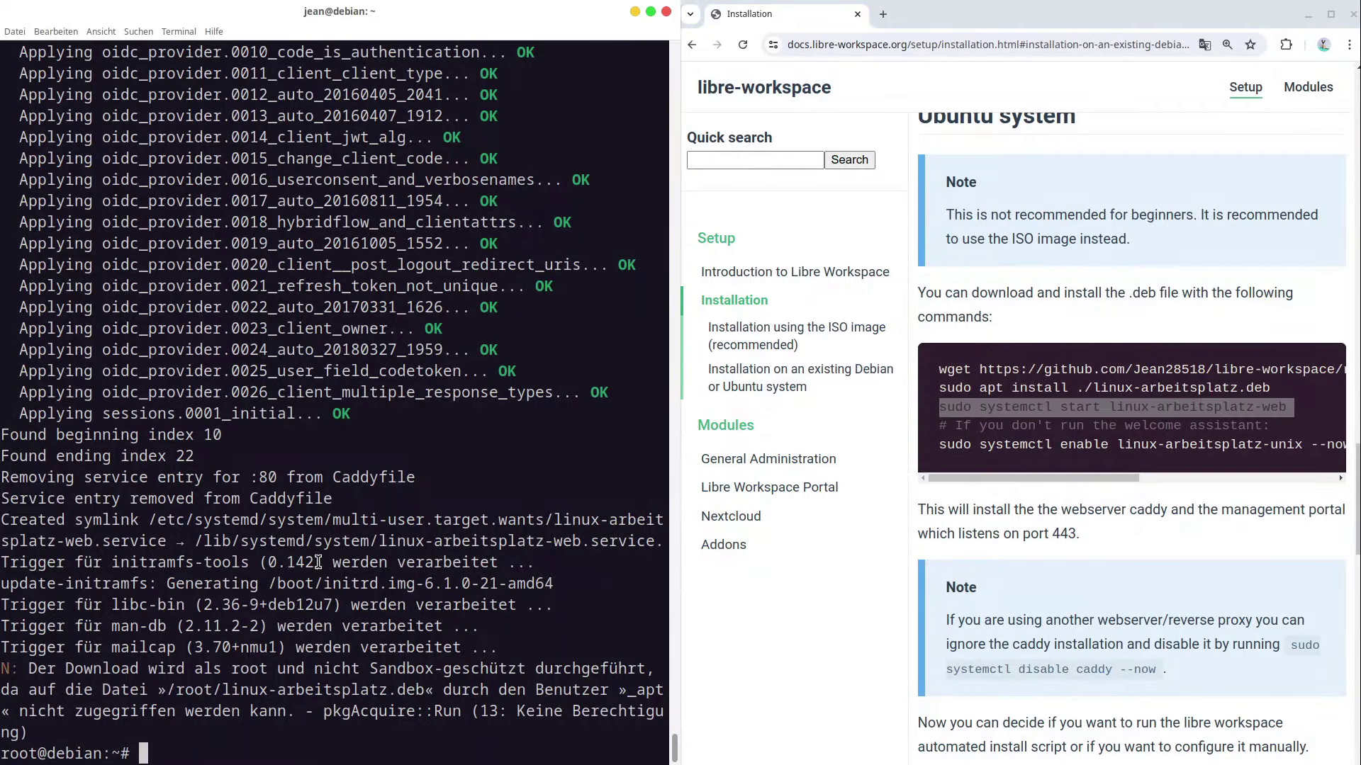
{"action": "key", "text": "ctrl+shift+v"}
{"action": "key", "text": "Return"}
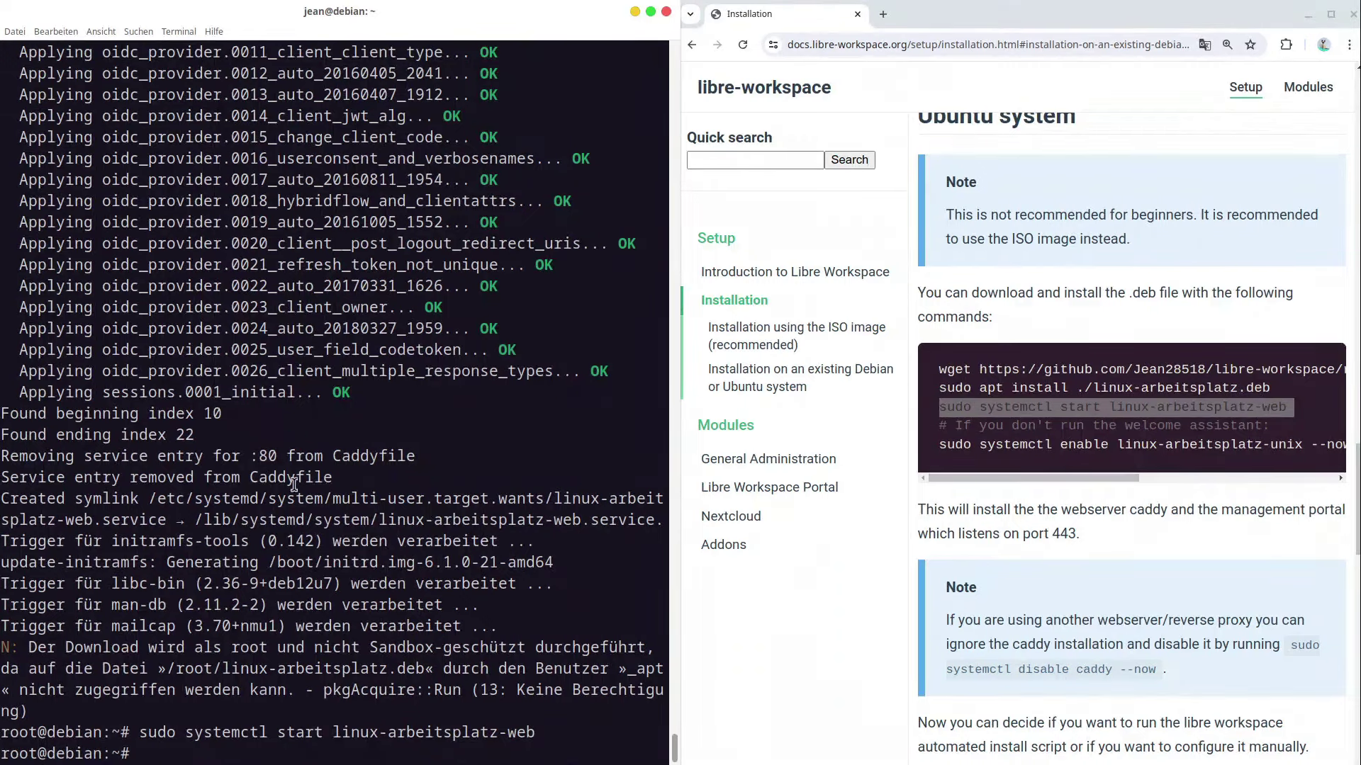
{"action": "left_click", "coordinate": [886, 16]}
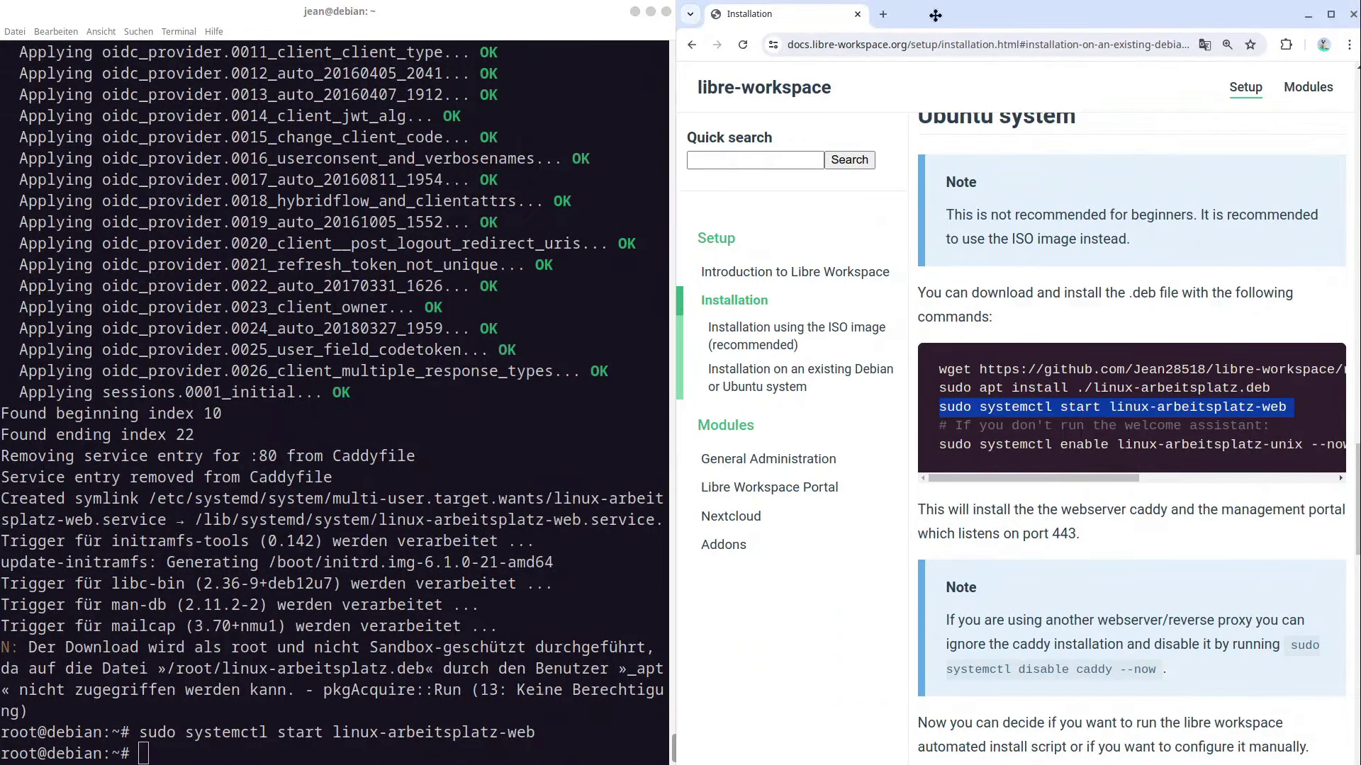
Open 192.168.178.22 in a new browser tab and proceed past the certificate warning to the portal's welcome page
{"action": "key", "text": "alt+Tab"}
{"action": "key", "text": "alt+Tab"}
{"action": "left_click", "coordinate": [214, 15]}
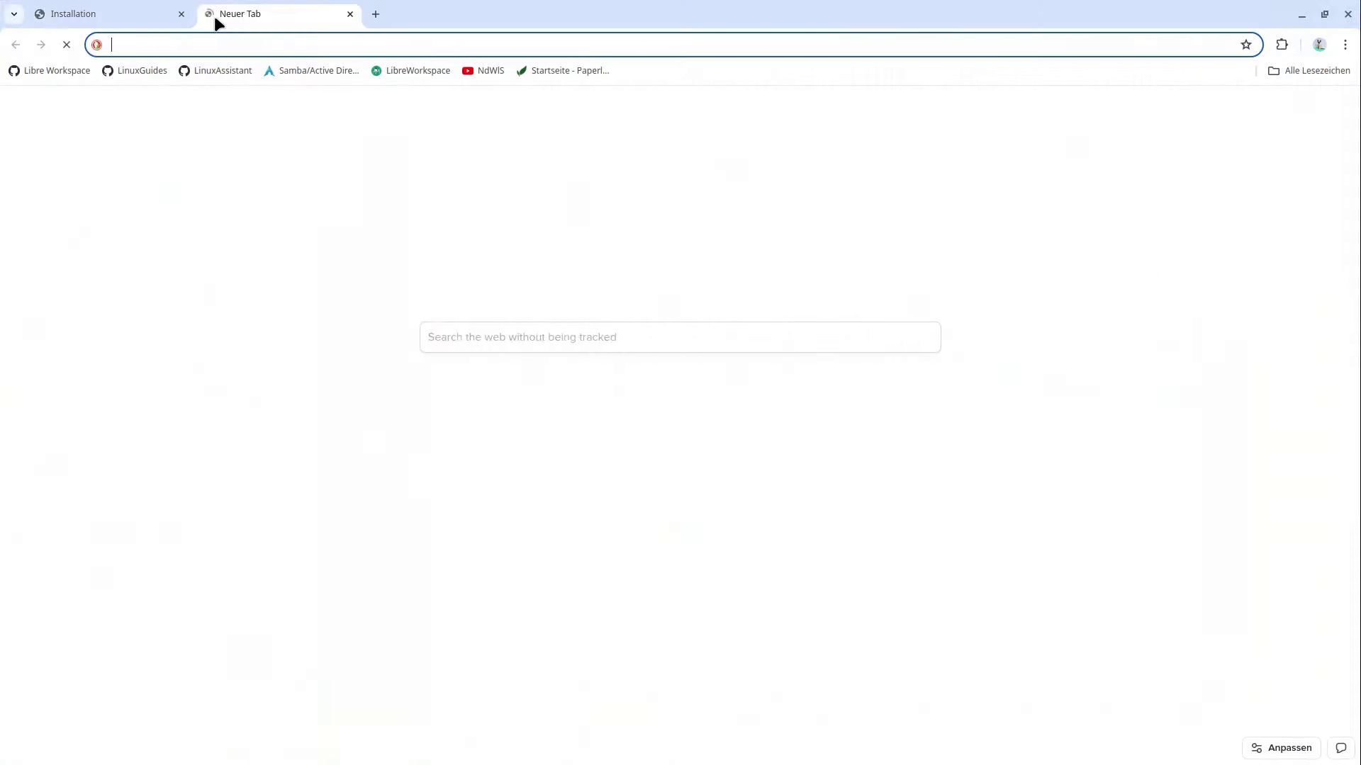
{"action": "type", "text": "10"}
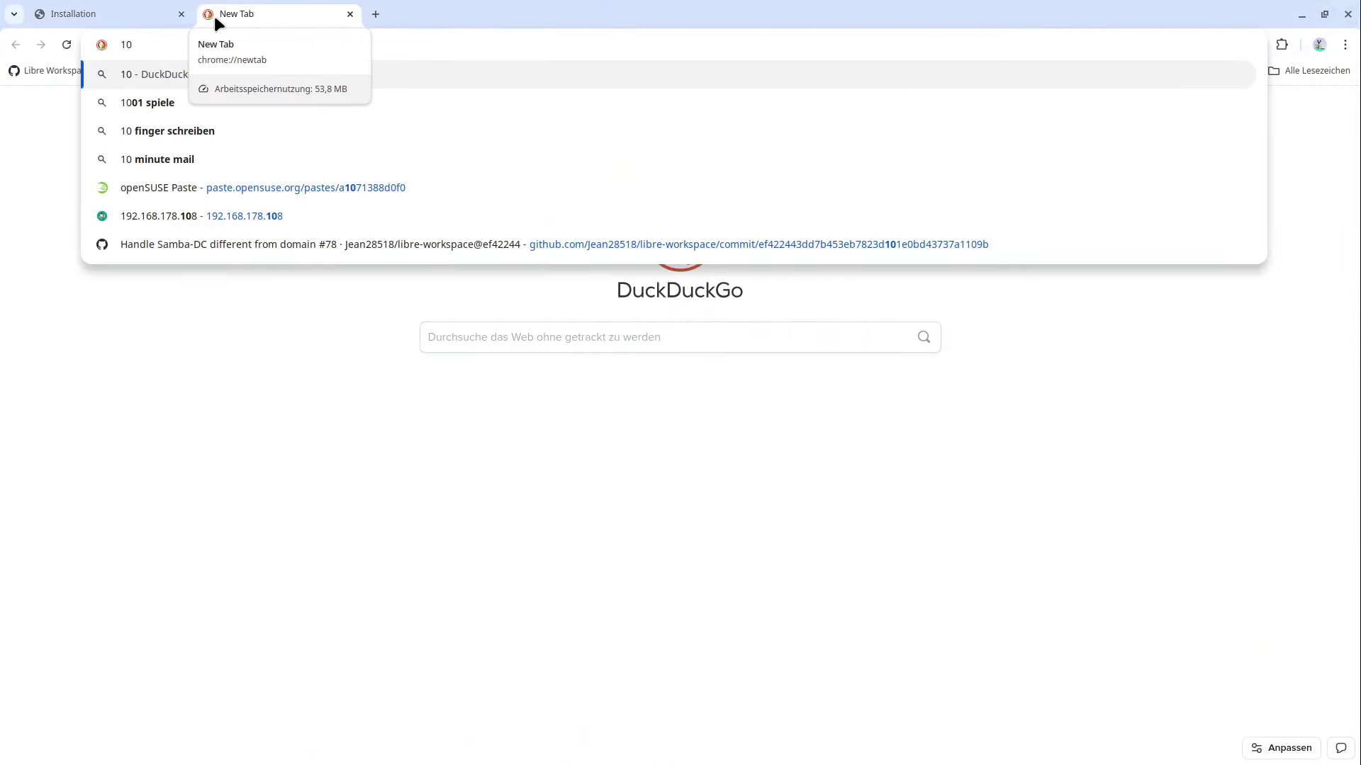
{"action": "key", "text": "BackSpace"}
{"action": "type", "text": "92.168.1"}
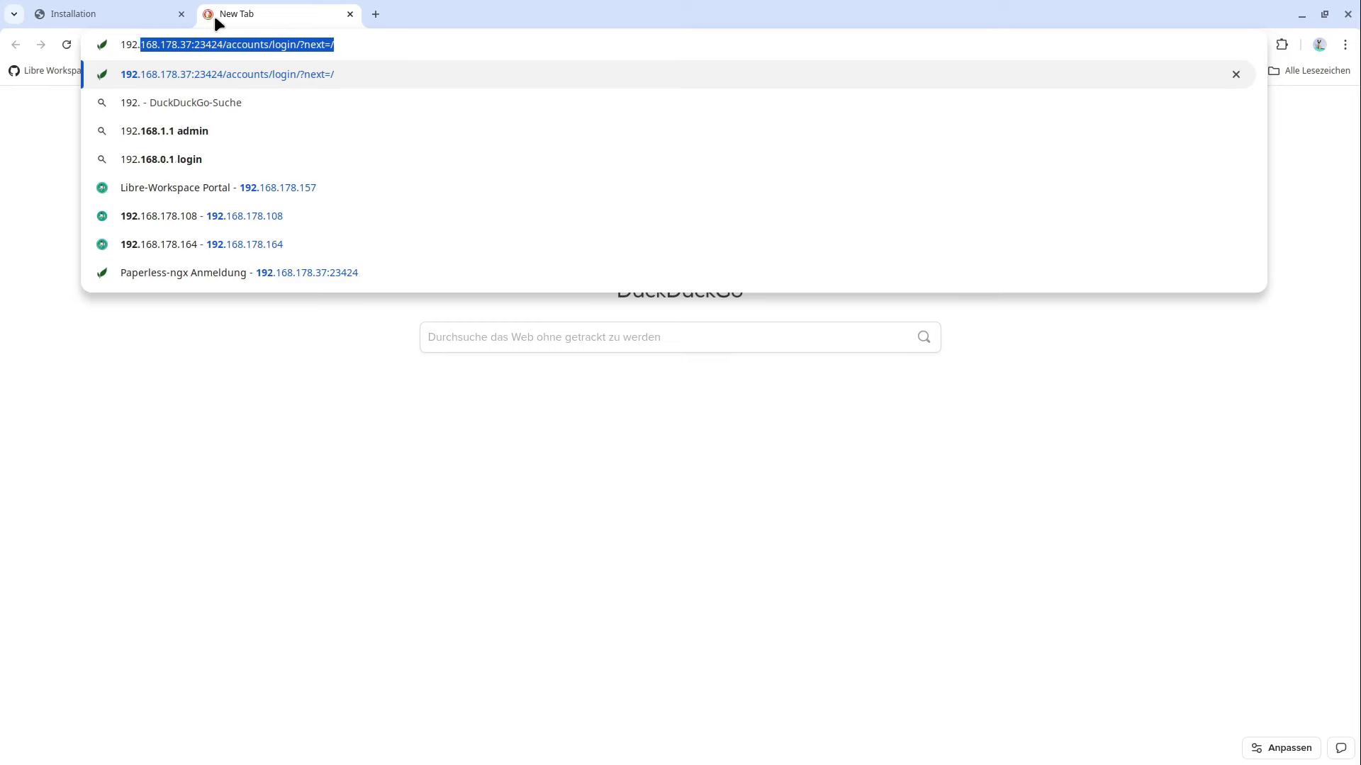
{"action": "type", "text": "78.22"}
{"action": "key", "text": "Return"}
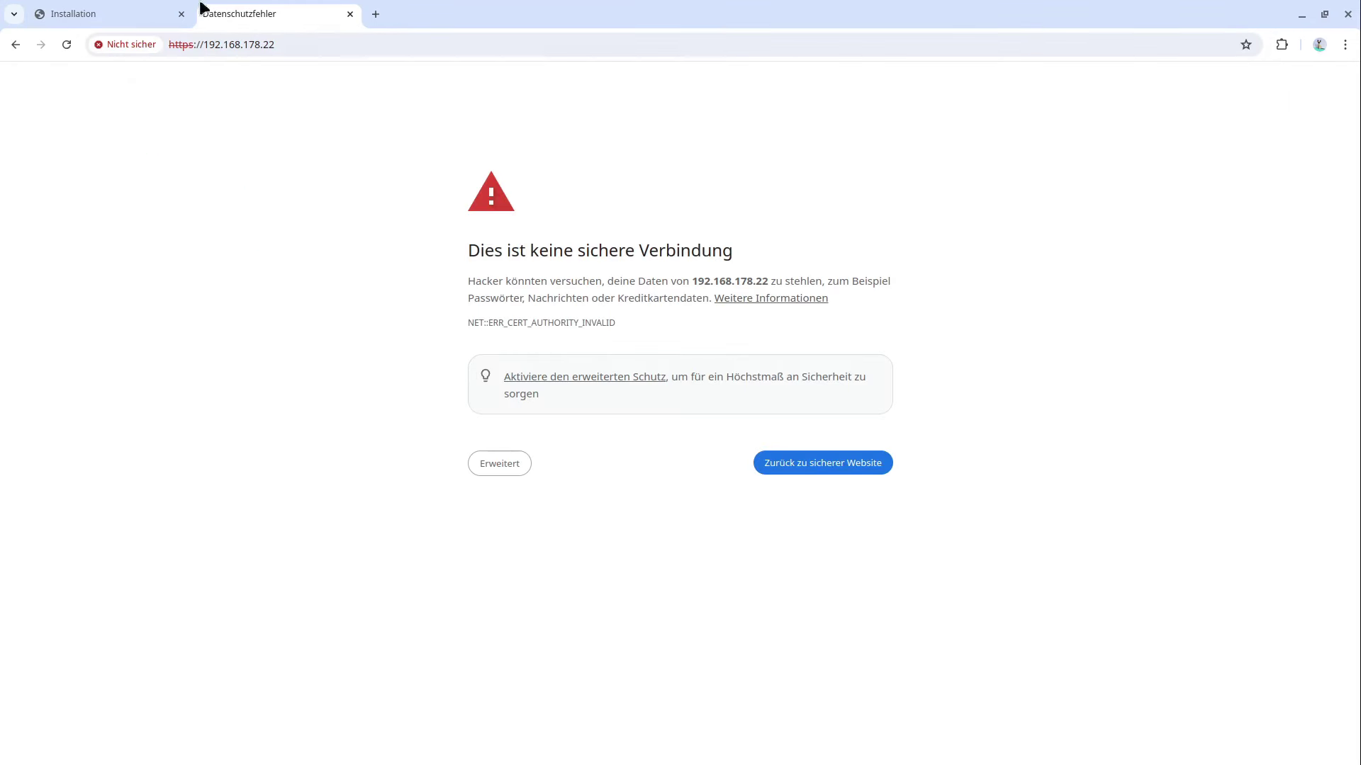
{"action": "left_click", "coordinate": [499, 469]}
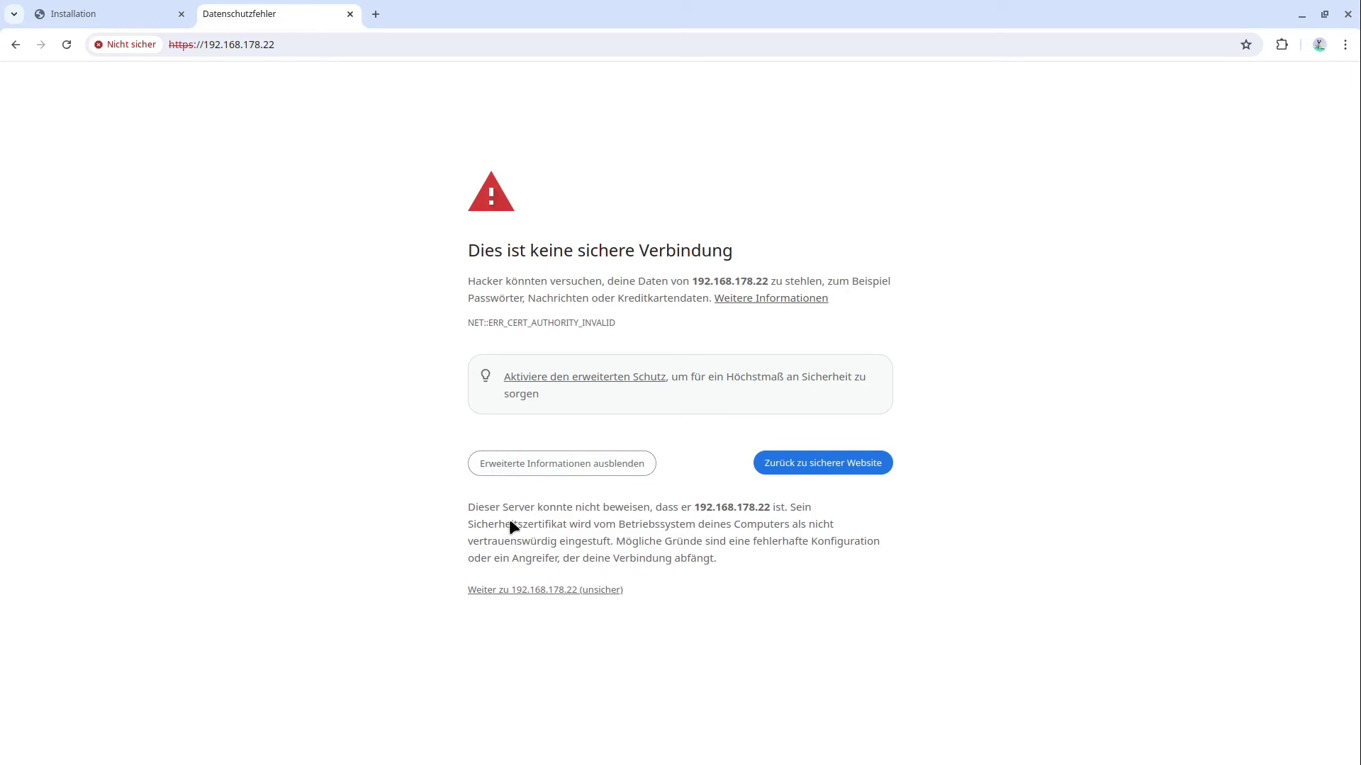
{"action": "left_click", "coordinate": [513, 590]}
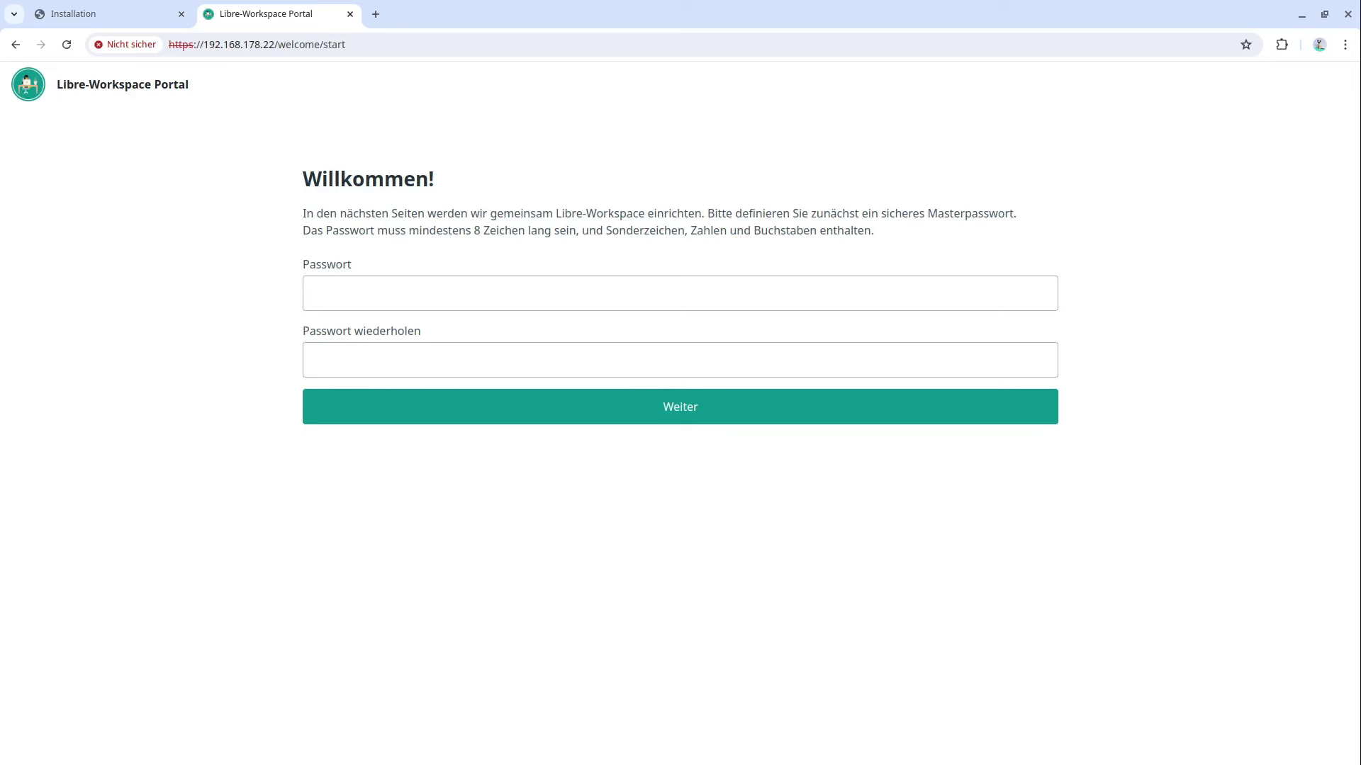
Enter and repeat the master password for Libre-Workspace and continue to the module selection
{"action": "left_click", "coordinate": [555, 295]}
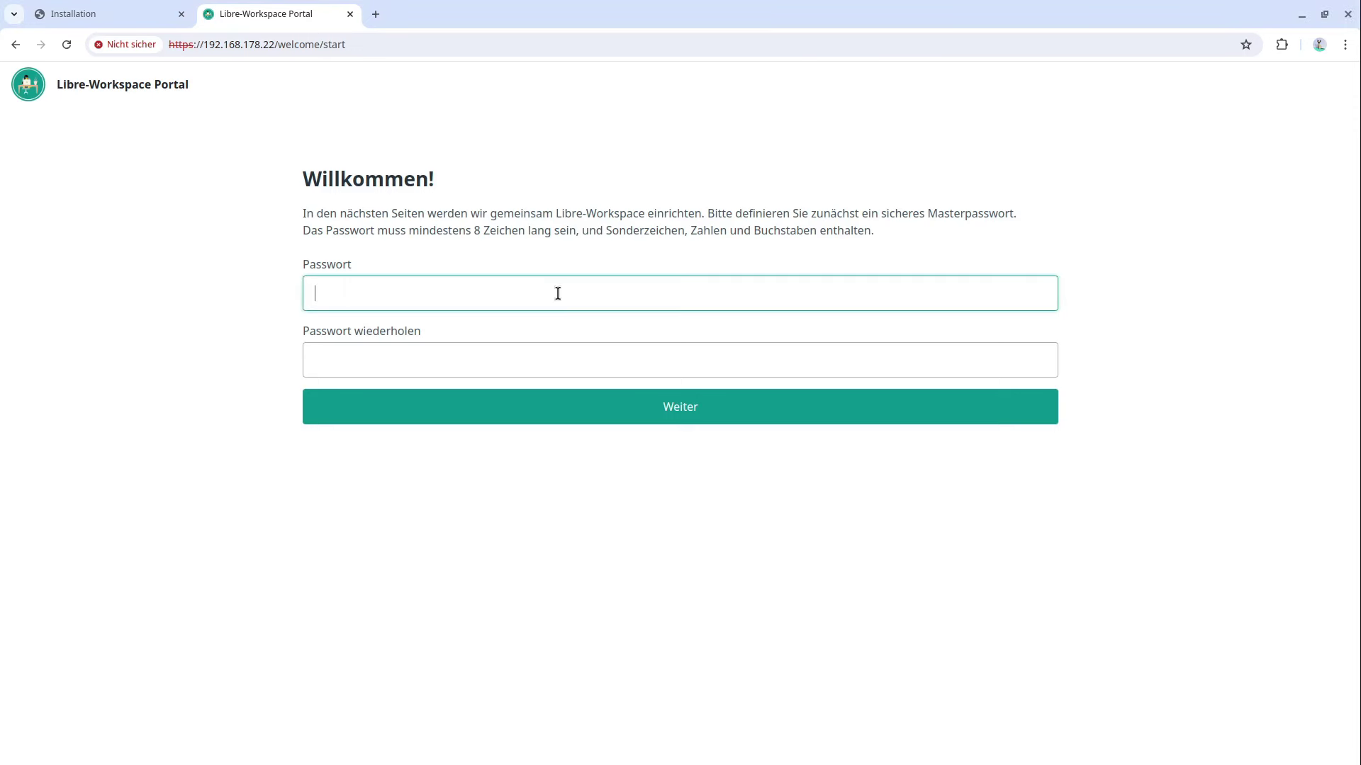
{"action": "key", "text": "ctrl+v"}
{"action": "left_click", "coordinate": [367, 365]}
{"action": "key", "text": "ctrl+v"}
{"action": "left_click", "coordinate": [500, 418]}
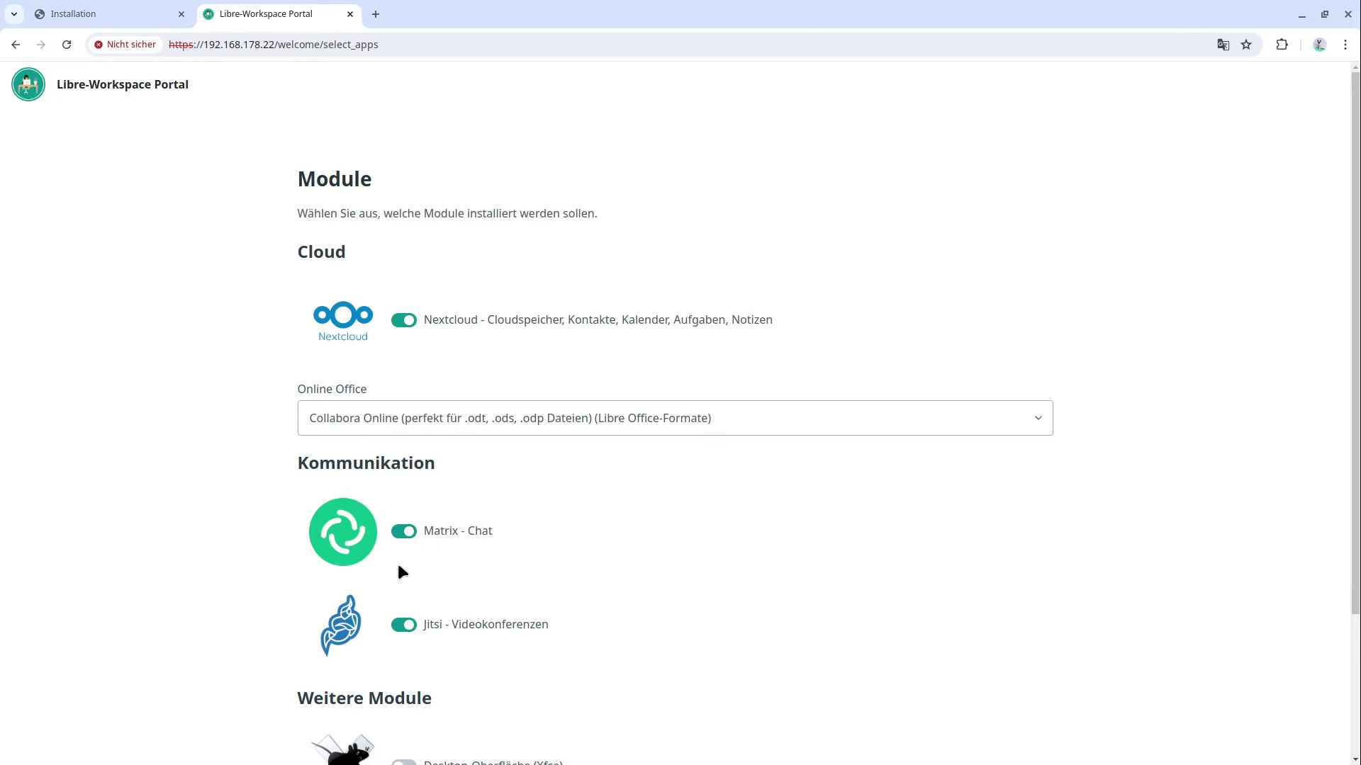
Deselect the Matrix chat module and continue with the remaining module selection
{"action": "left_click", "coordinate": [406, 536]}
{"action": "scroll", "coordinate": [312, 613], "scroll_direction": "down", "scroll_amount": 3}
{"action": "scroll", "coordinate": [461, 680], "scroll_direction": "up", "scroll_amount": 3}
{"action": "scroll", "coordinate": [406, 552], "scroll_direction": "down", "scroll_amount": 3}
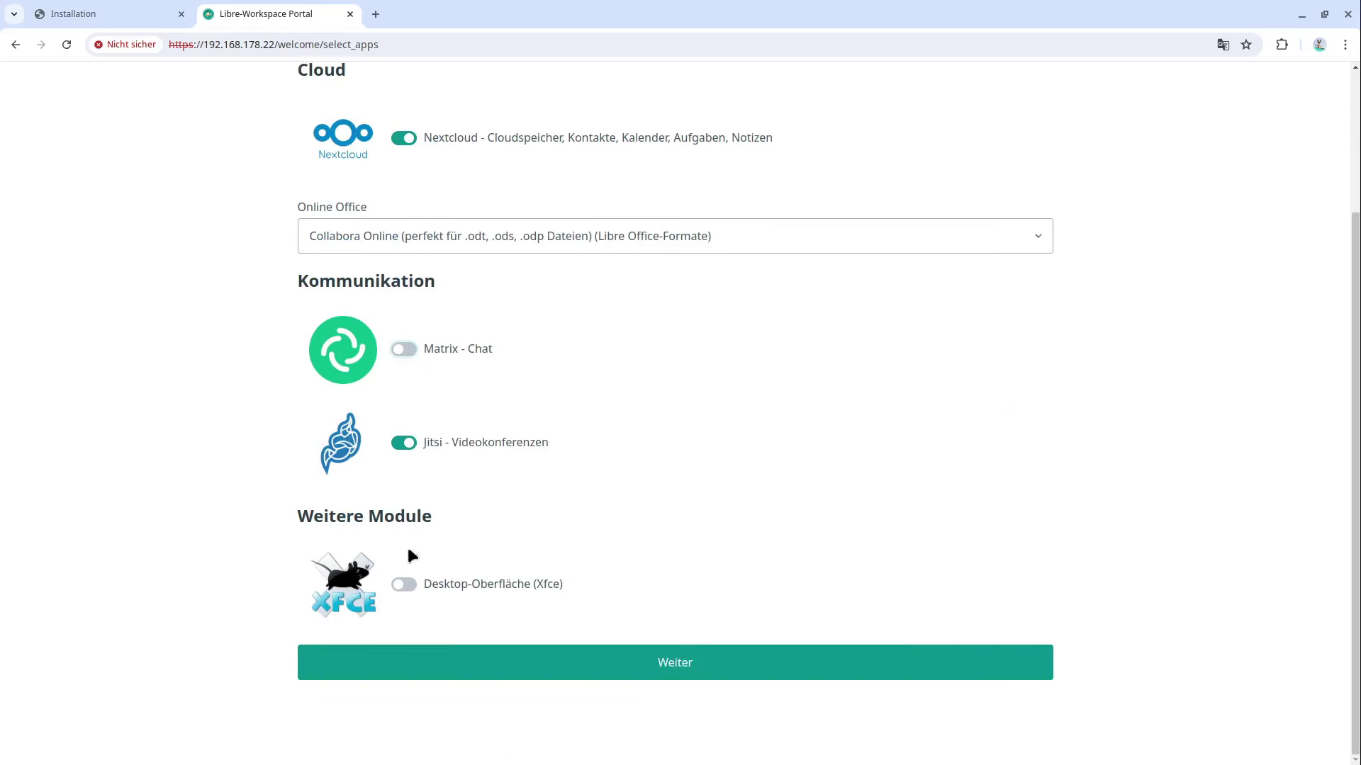
{"action": "left_click", "coordinate": [476, 664]}
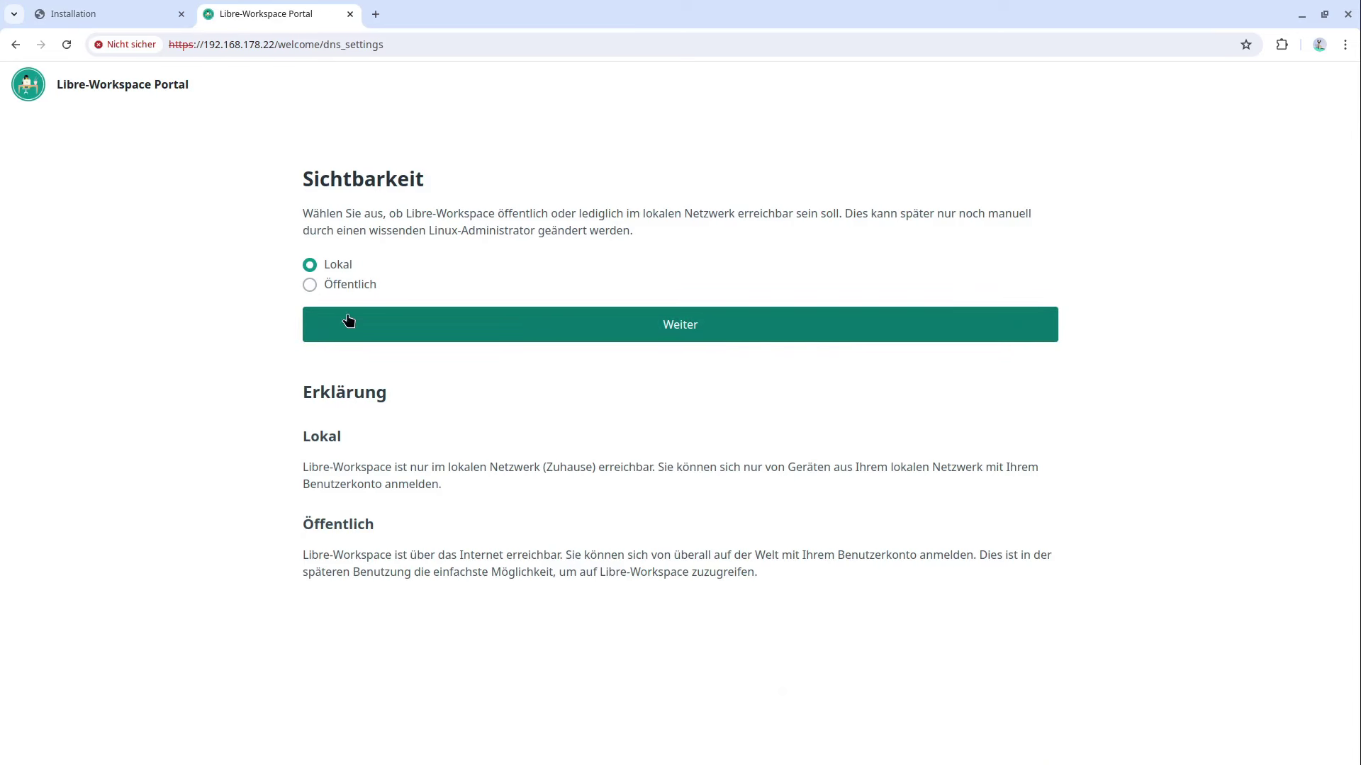
Set the visibility to Öffentlich and enter li-wo.de as the domain
{"action": "left_click", "coordinate": [310, 286]}
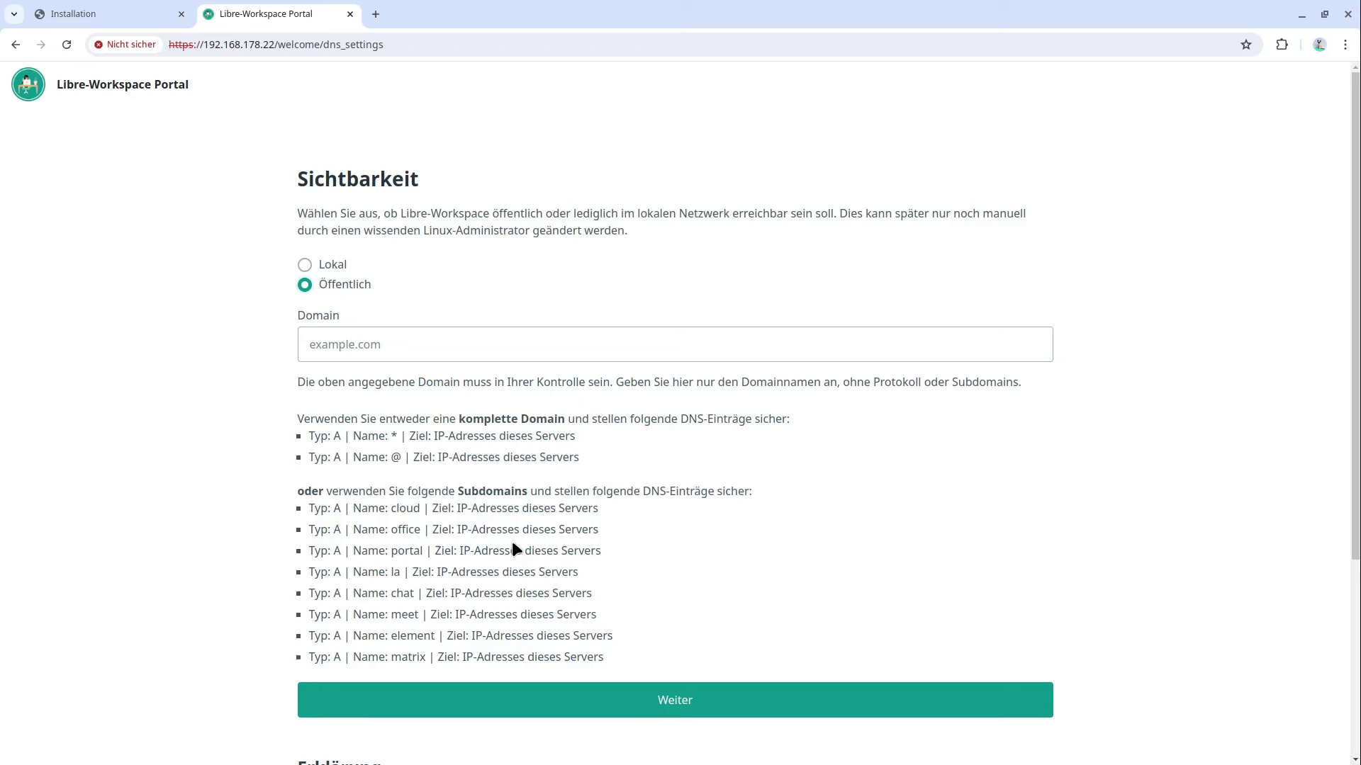
{"action": "left_click_drag", "start_coordinate": [307, 421], "coordinate": [664, 663]}
{"action": "left_click", "coordinate": [407, 344]}
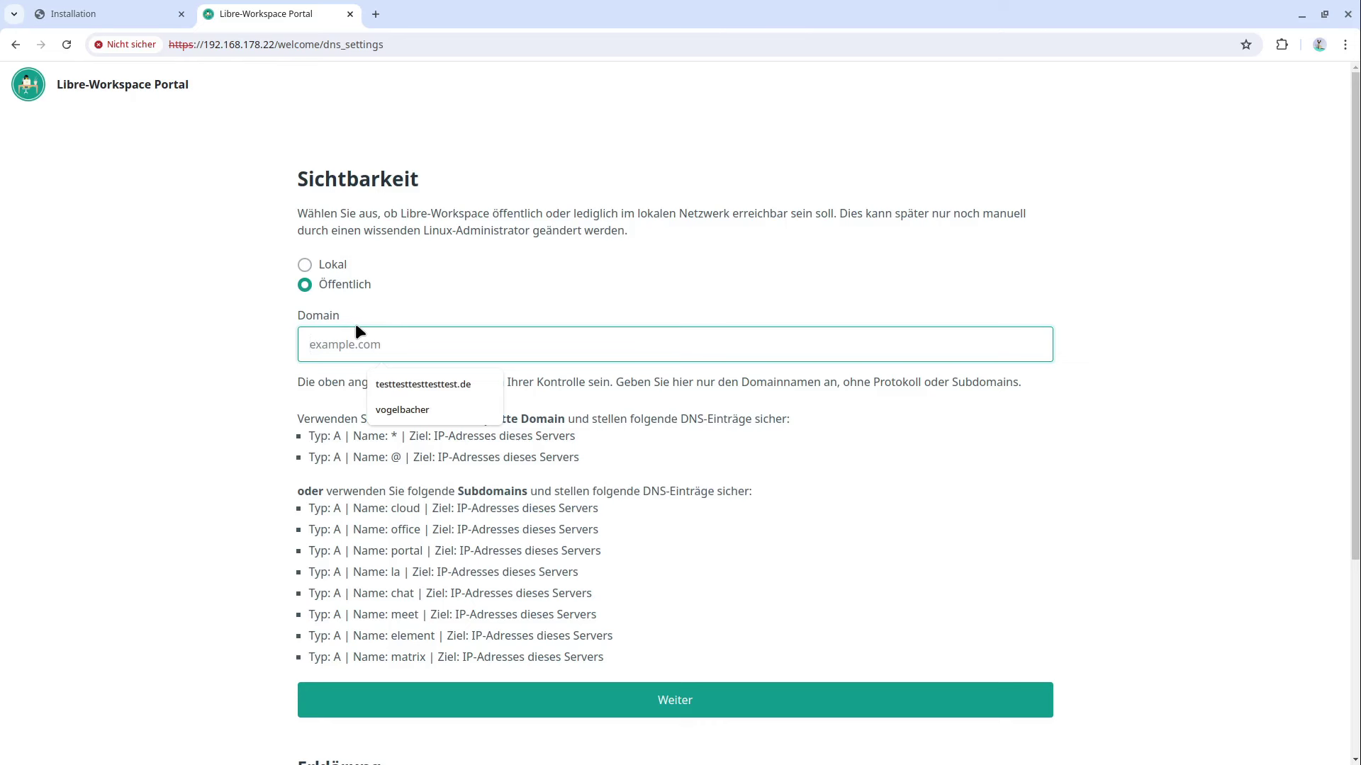
{"action": "type", "text": "li-wo.de"}
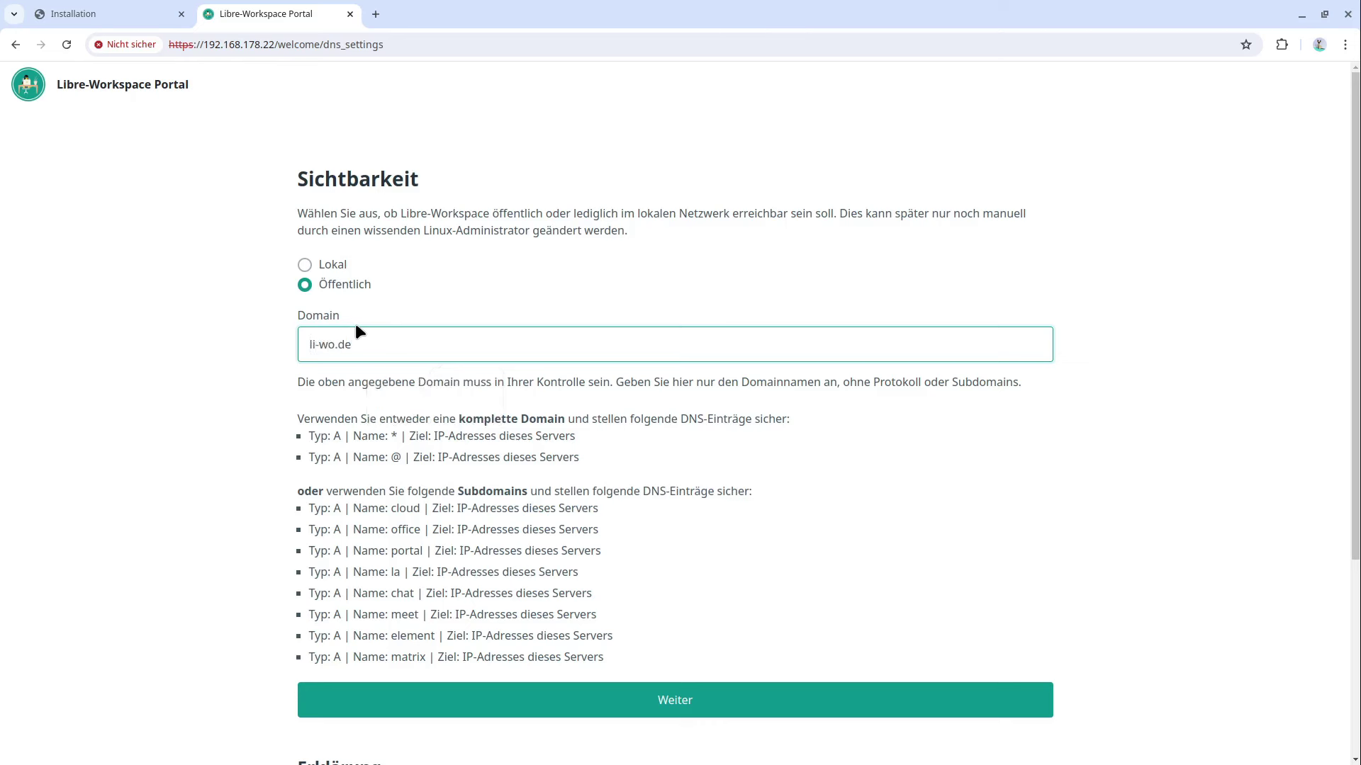
{"action": "left_click", "coordinate": [246, 344]}
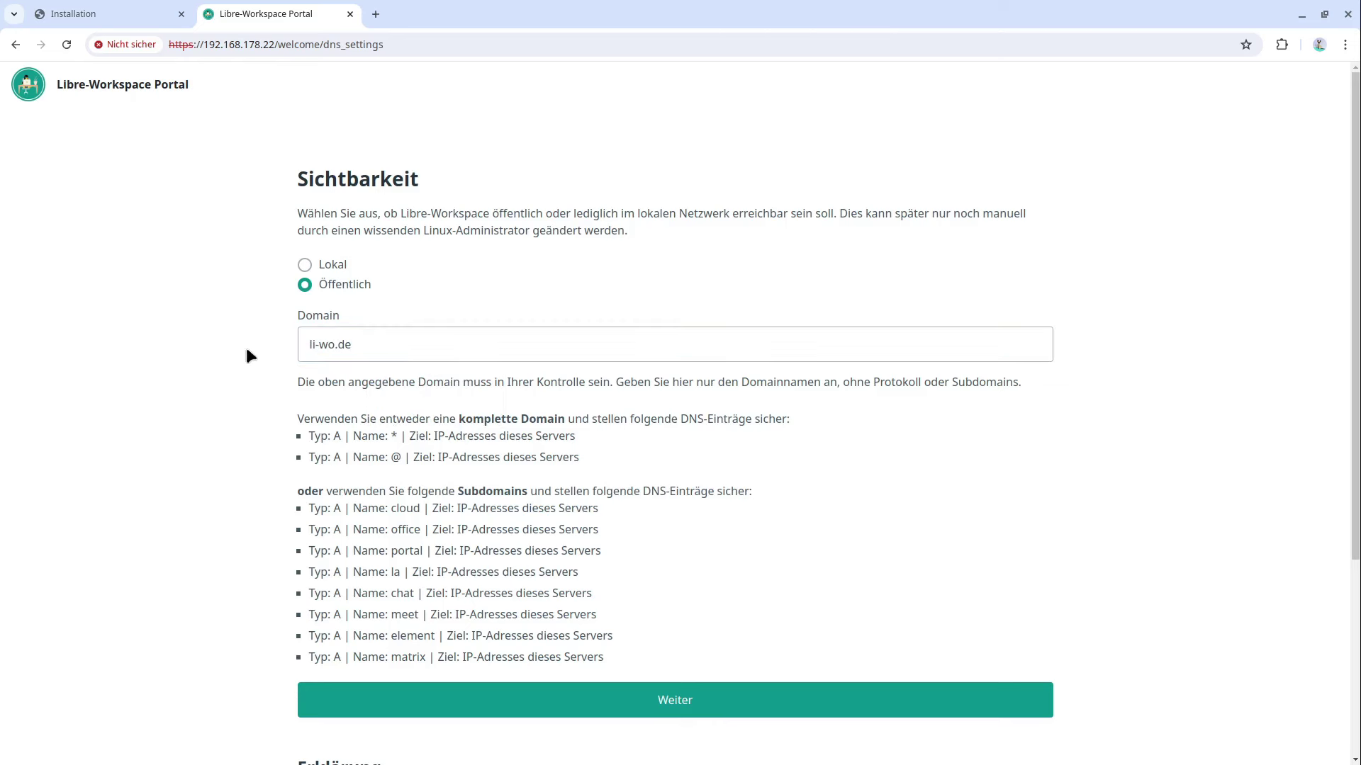
Review the FRITZ!Box port sharings and the netcup DNS zone of li-wo.de, and return to the setup page
{"action": "mouse_move", "coordinate": [1, 2]}
{"action": "left_click", "coordinate": [756, 489]}
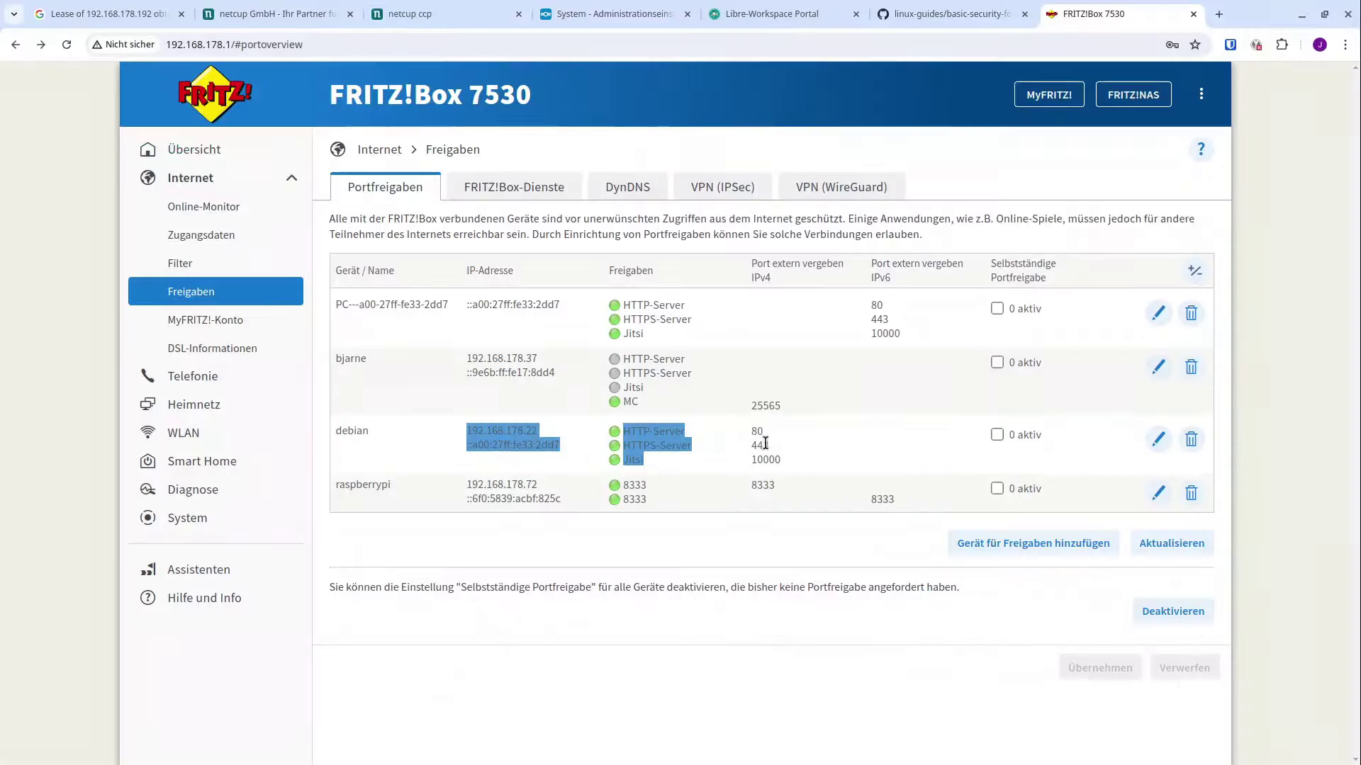
{"action": "left_click", "coordinate": [425, 14]}
{"action": "scroll", "coordinate": [474, 147], "scroll_direction": "up", "scroll_amount": 4}
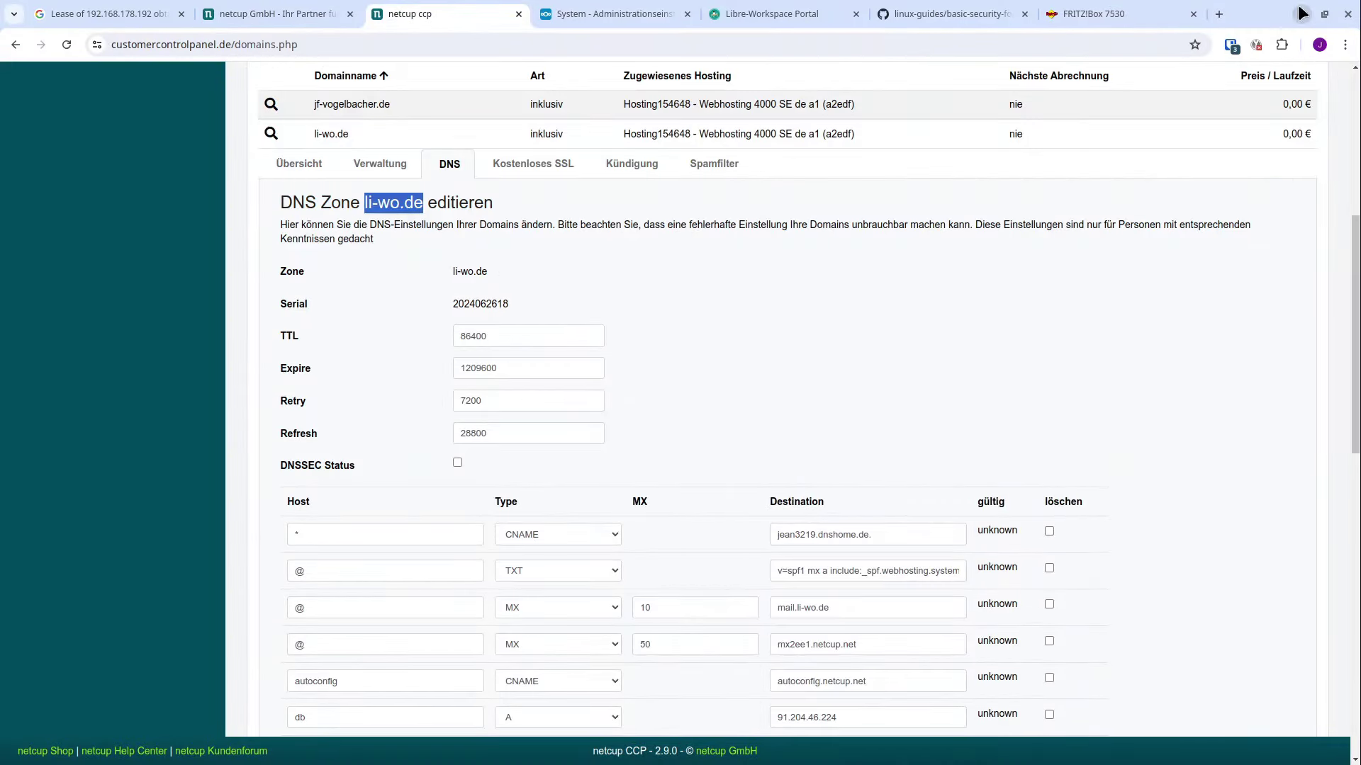
{"action": "key", "text": "alt+Tab"}
Submit the visibility settings to run the Libre-Workspace installation, and open portal.li-wo.de once it is done
{"action": "left_click", "coordinate": [640, 699]}
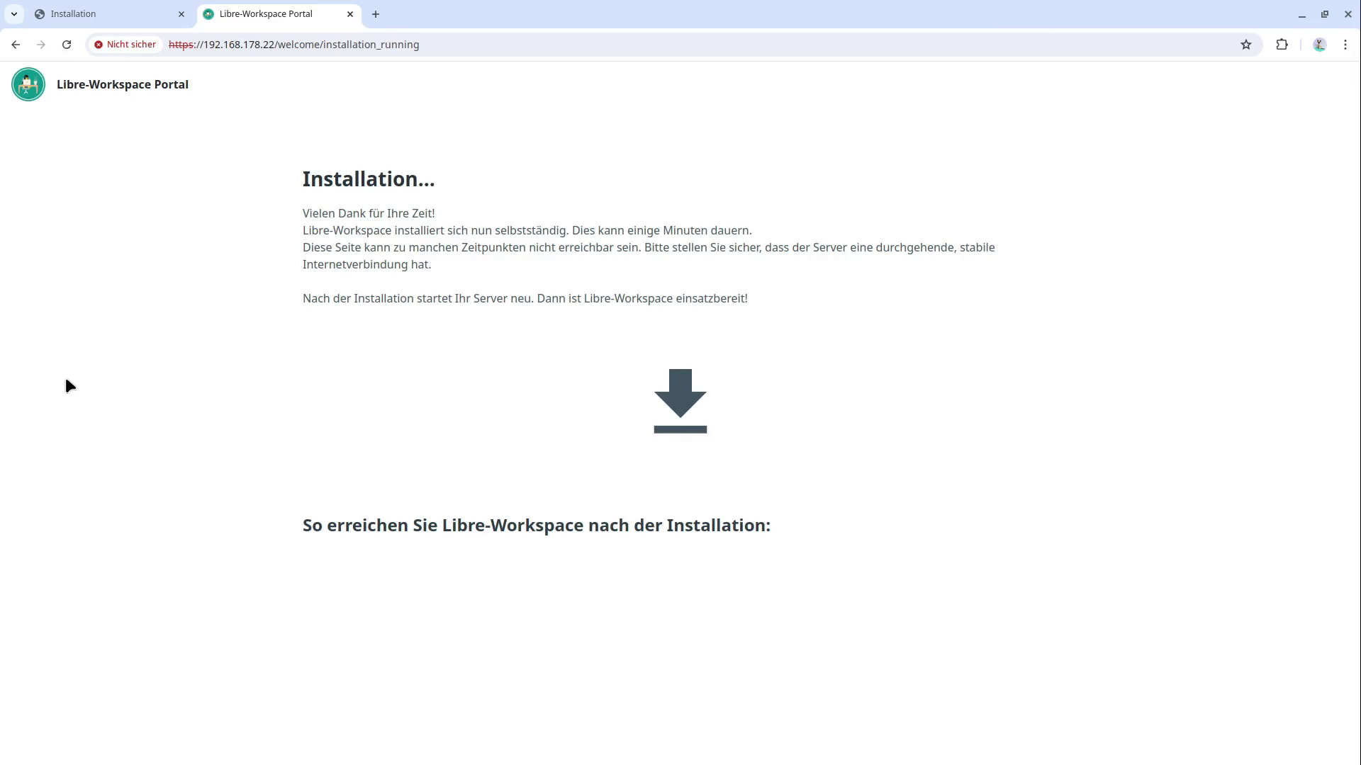
{"action": "key", "text": "alt+Tab"}
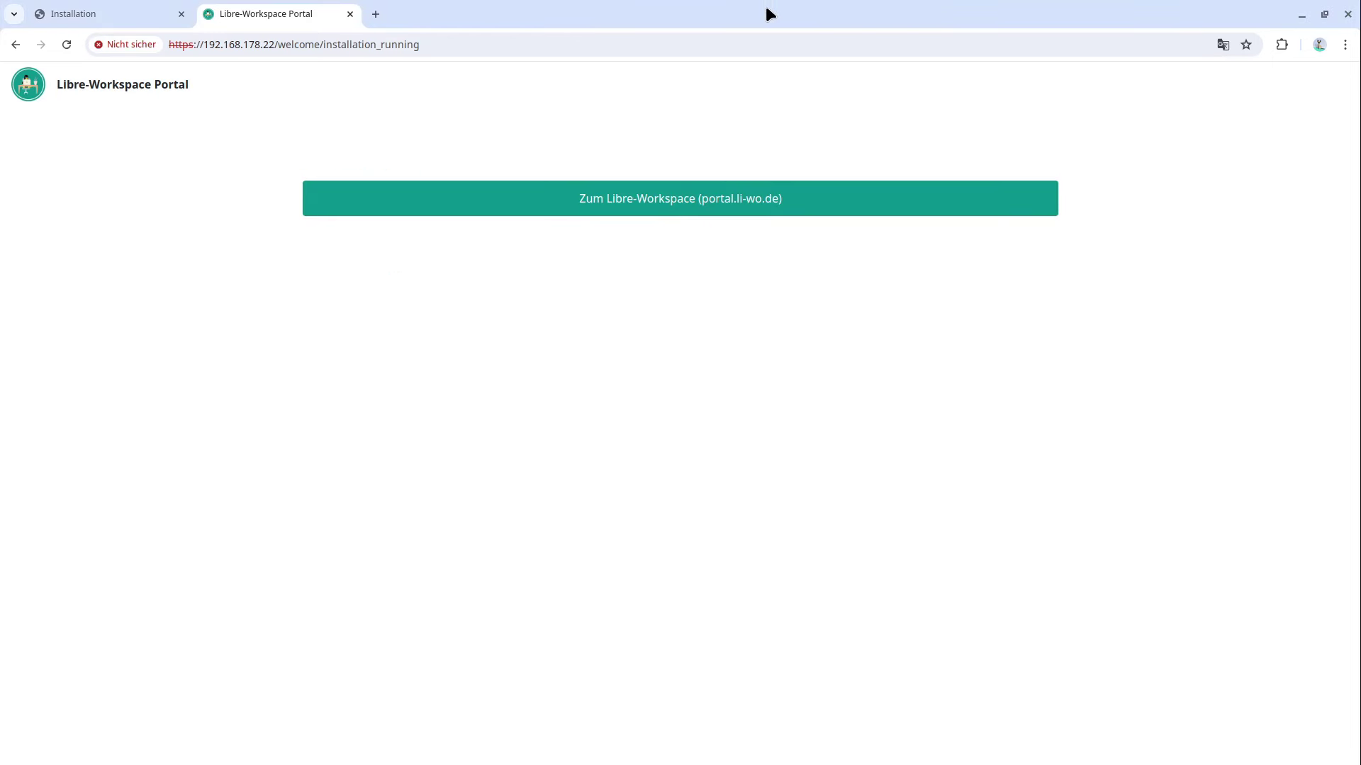
{"action": "left_click", "coordinate": [667, 203]}
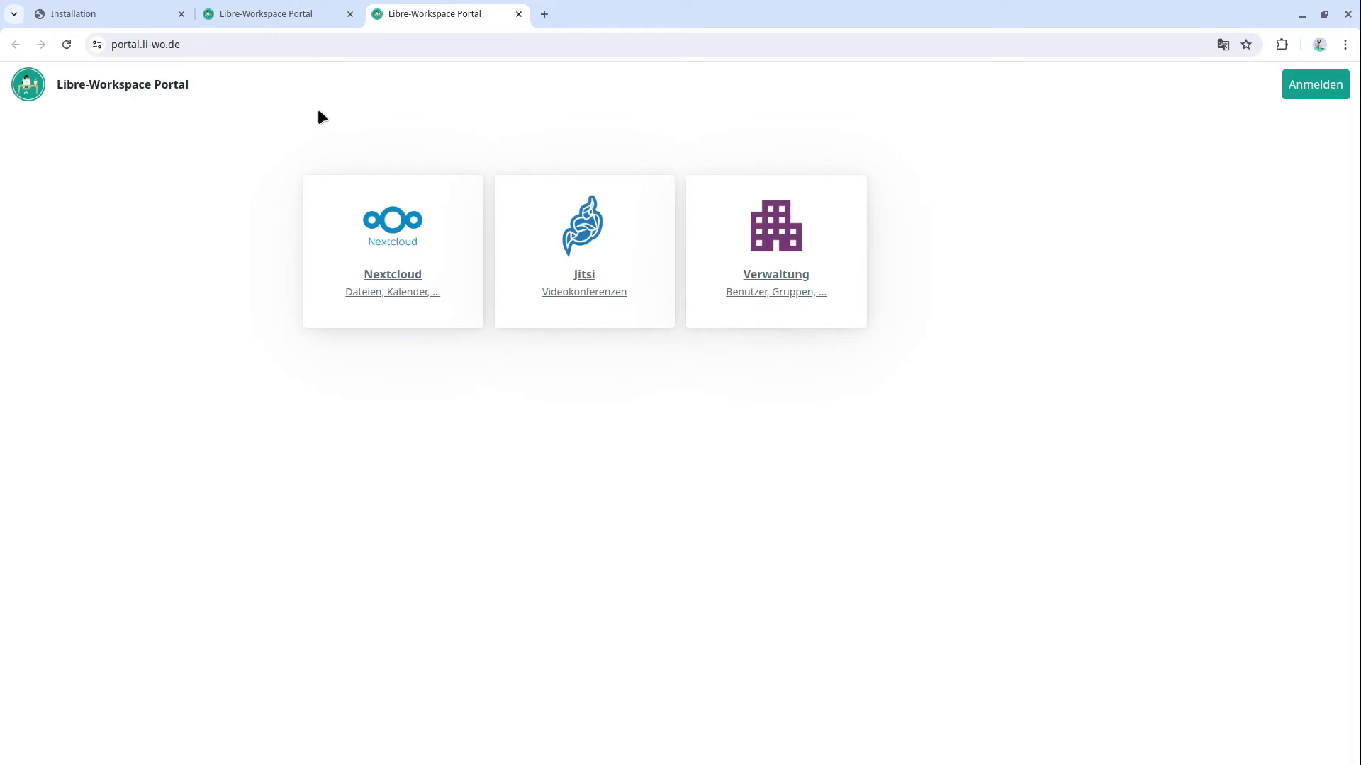
Inspect the certificate of portal.li-wo.de for its issuer and validity, and close the certificate viewer
{"action": "left_click", "coordinate": [96, 45]}
{"action": "left_click", "coordinate": [161, 111]}
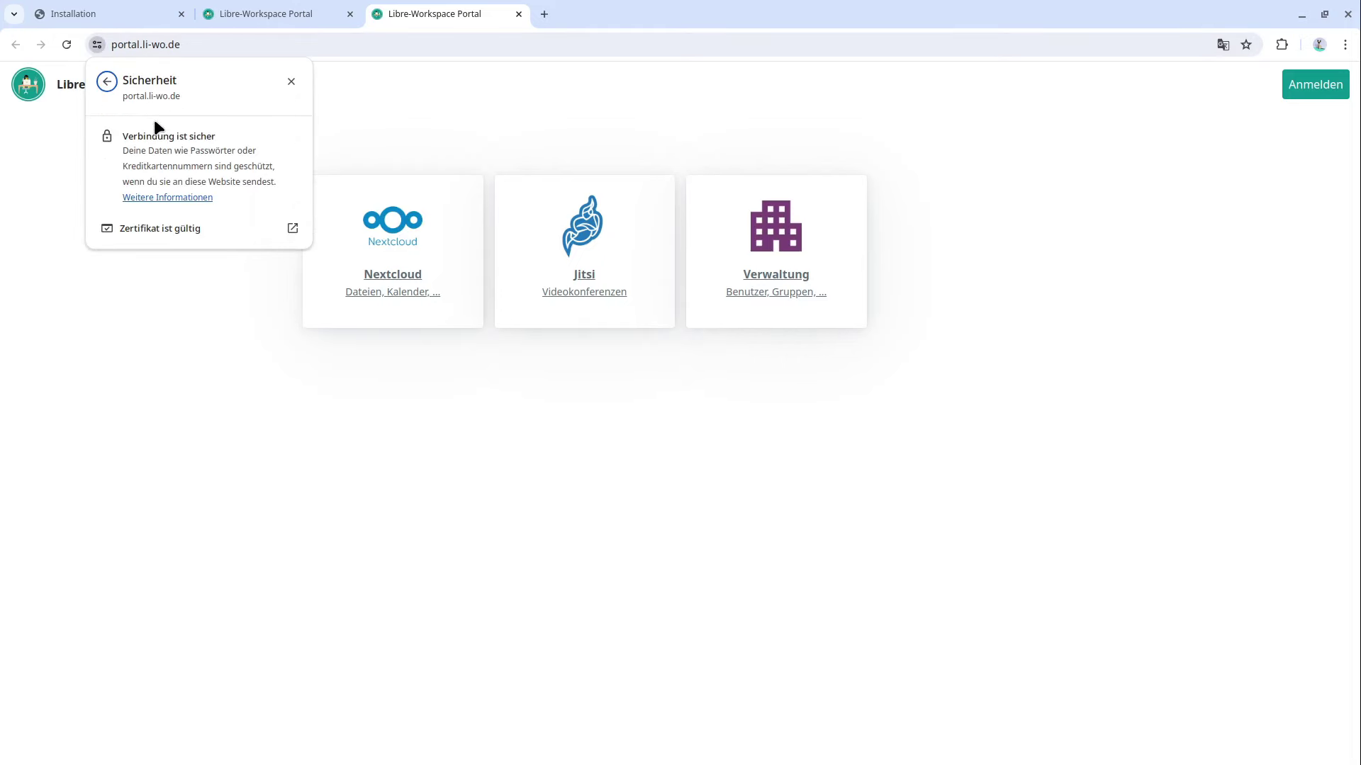
{"action": "left_click", "coordinate": [169, 226]}
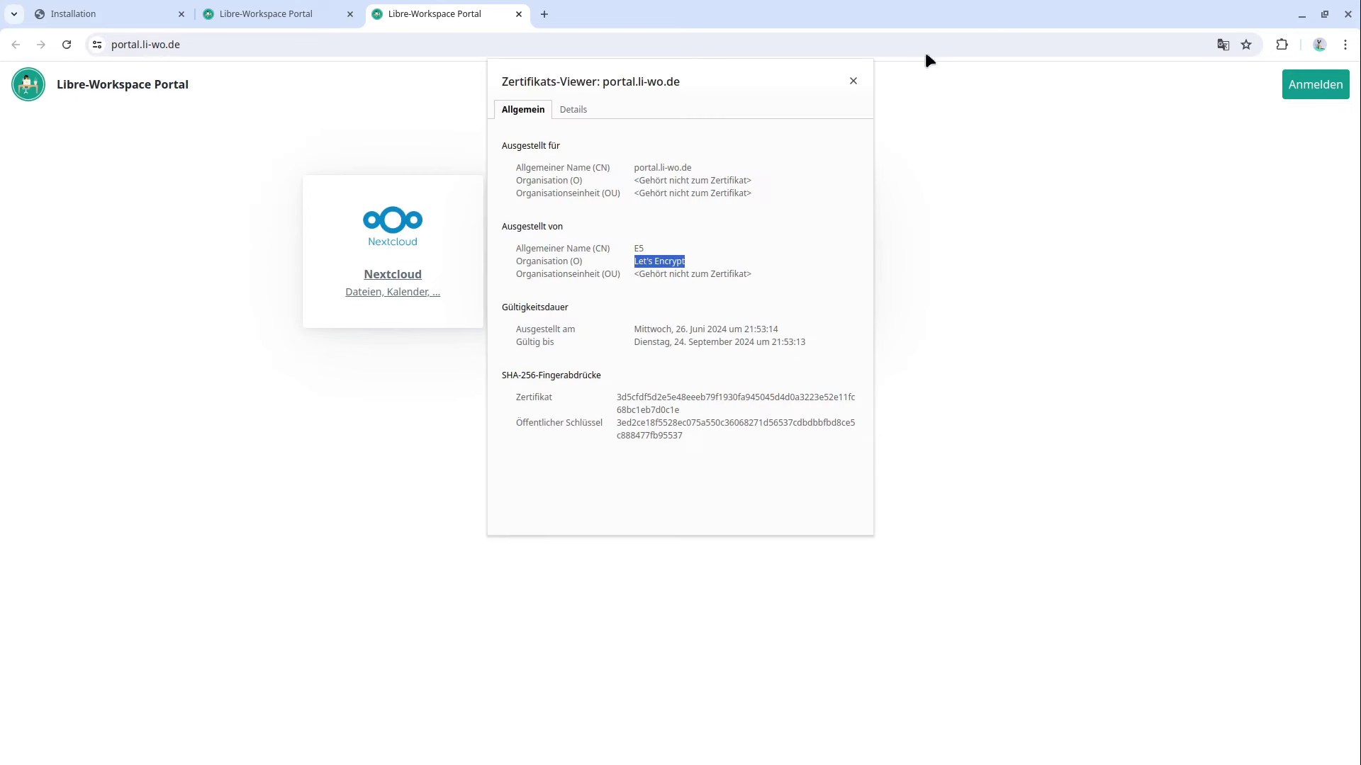
{"action": "left_click", "coordinate": [853, 83]}
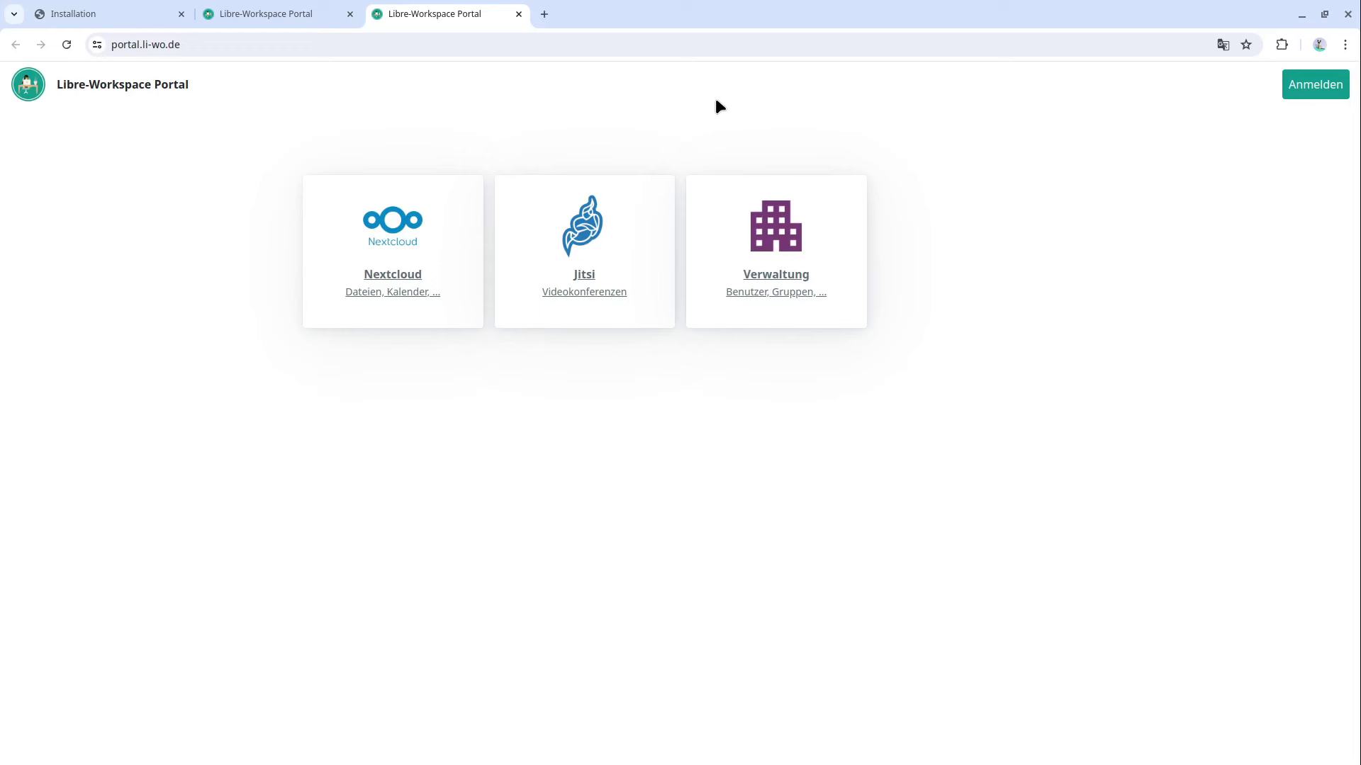
Open Verwaltung, log in as Administrator with the master password, and dismiss the browser's offer to save the password
{"action": "left_click", "coordinate": [755, 261]}
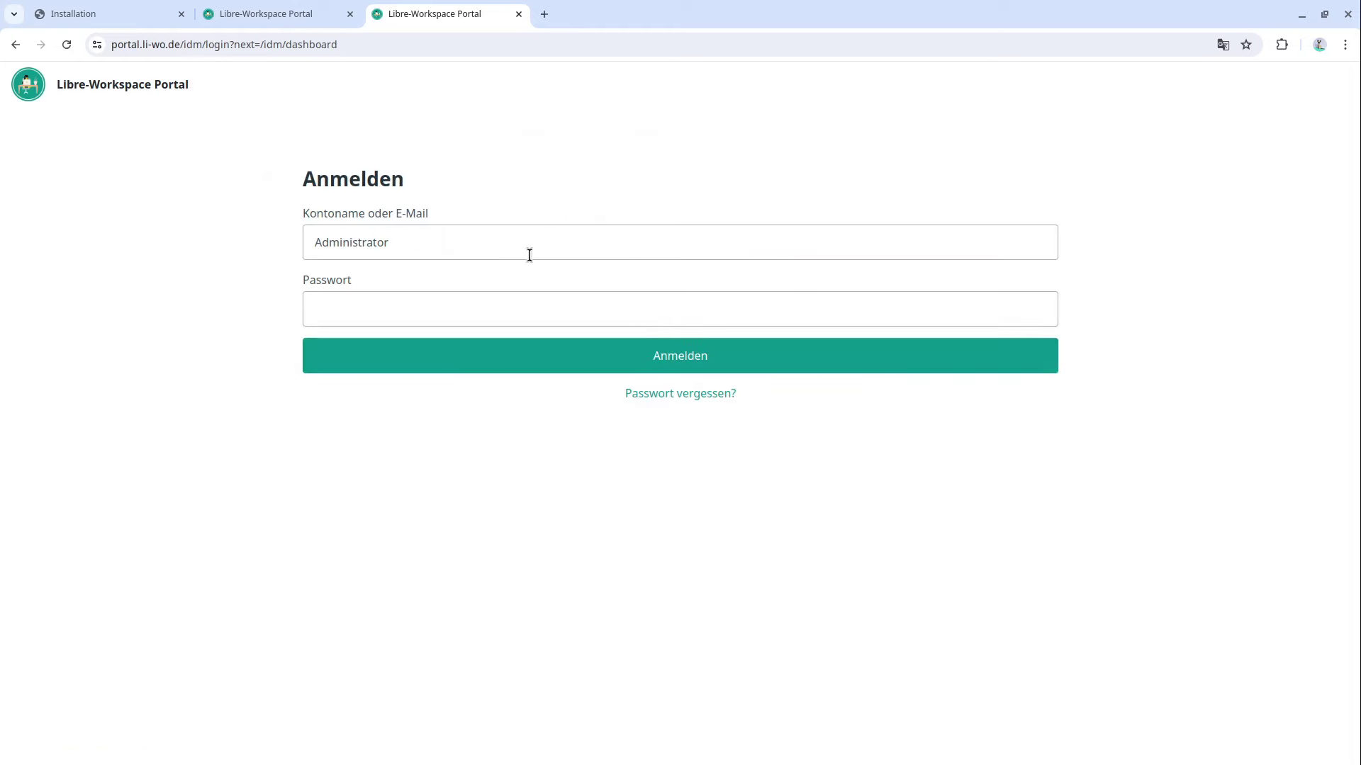
{"action": "key", "text": "super"}
{"action": "key", "text": "Escape"}
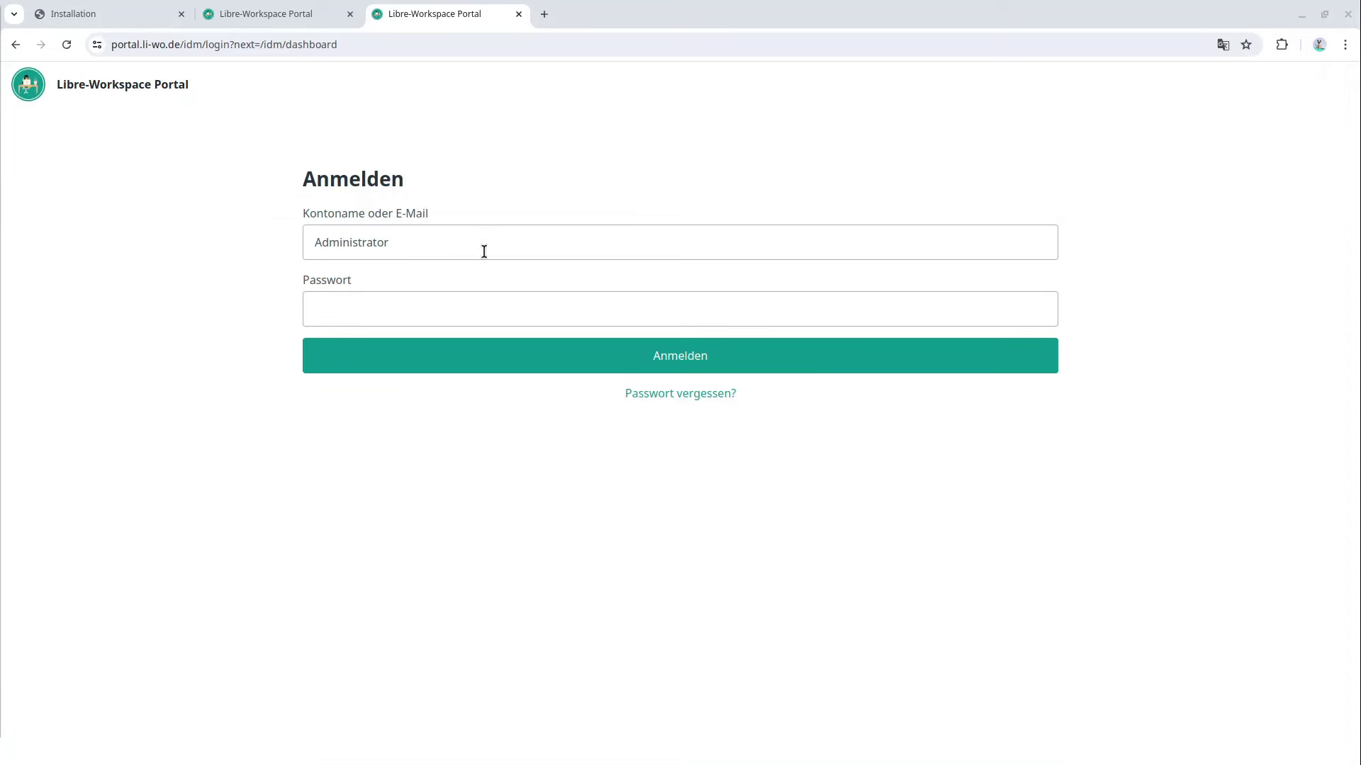
{"action": "left_click", "coordinate": [443, 306]}
{"action": "key", "text": "ctrl+v"}
{"action": "left_click", "coordinate": [429, 371]}
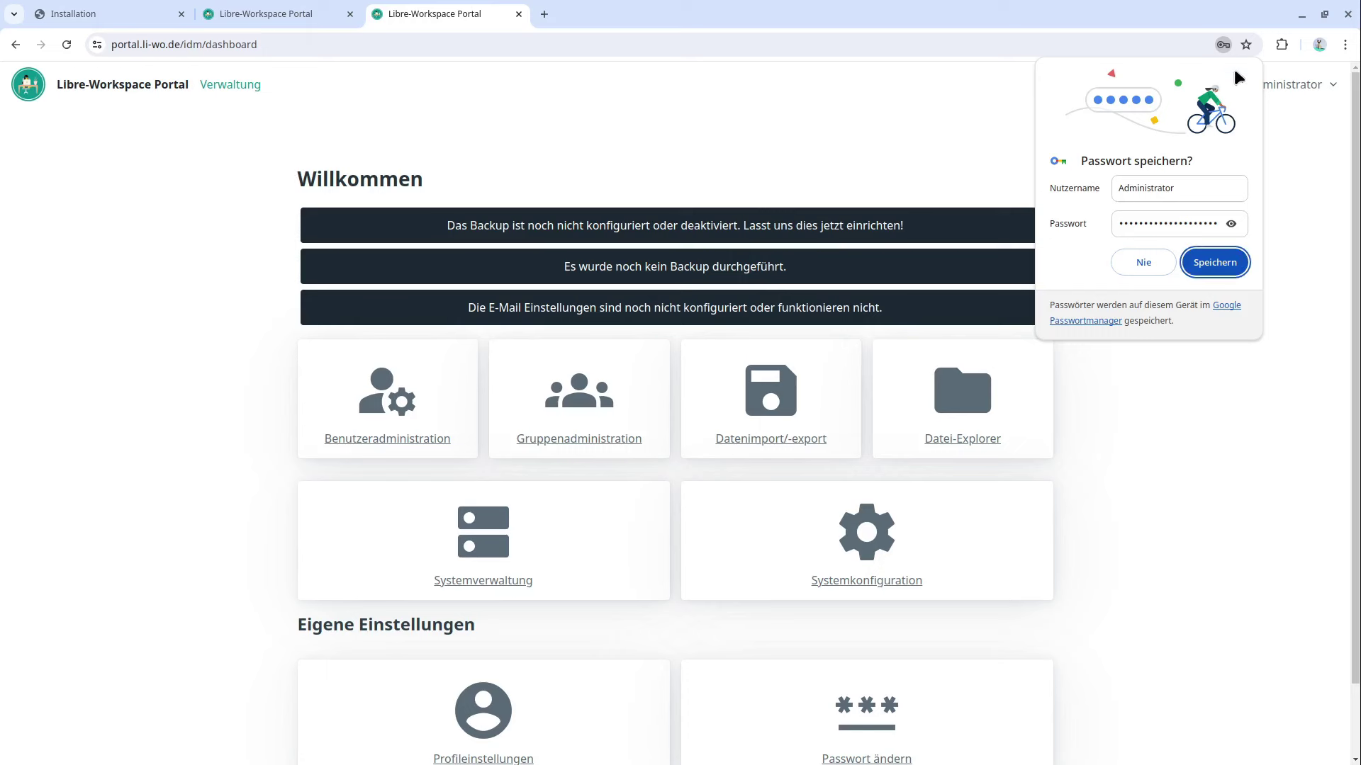
{"action": "left_click", "coordinate": [964, 177]}
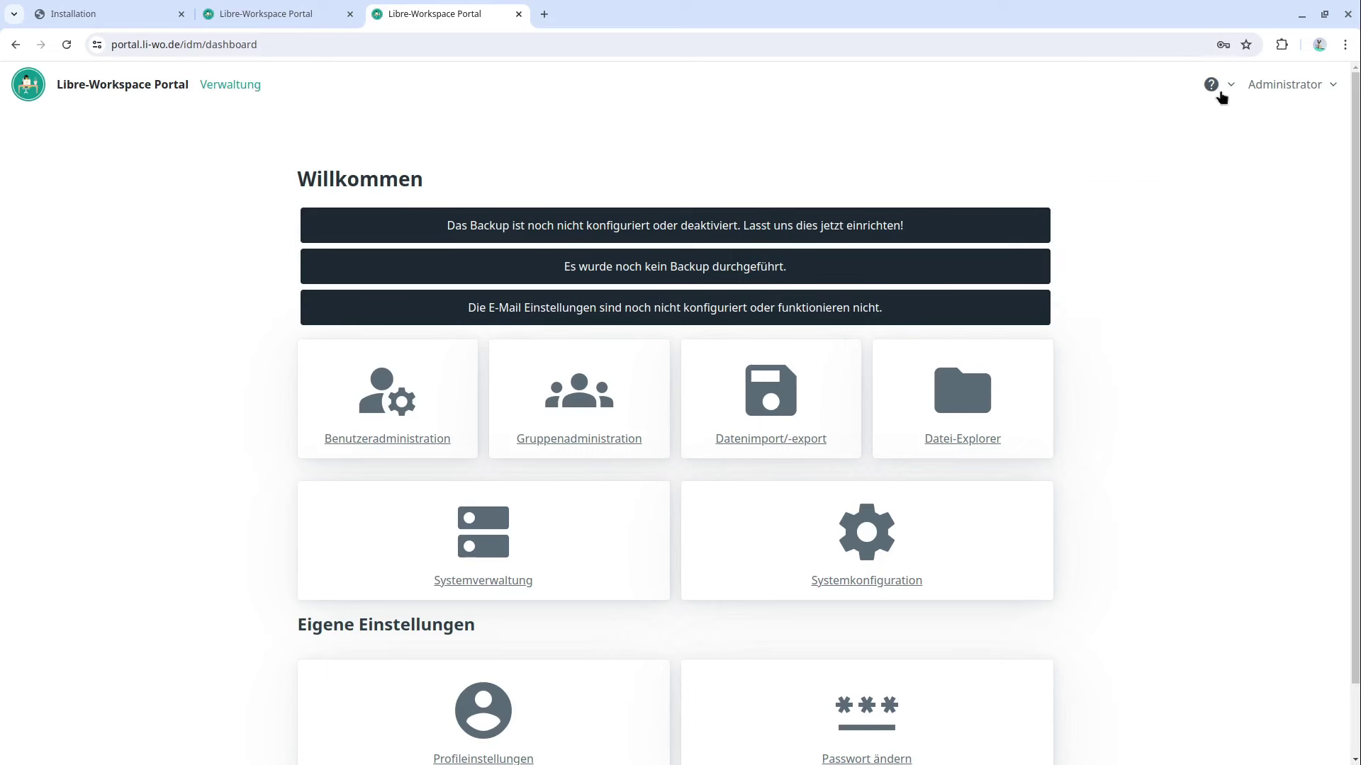
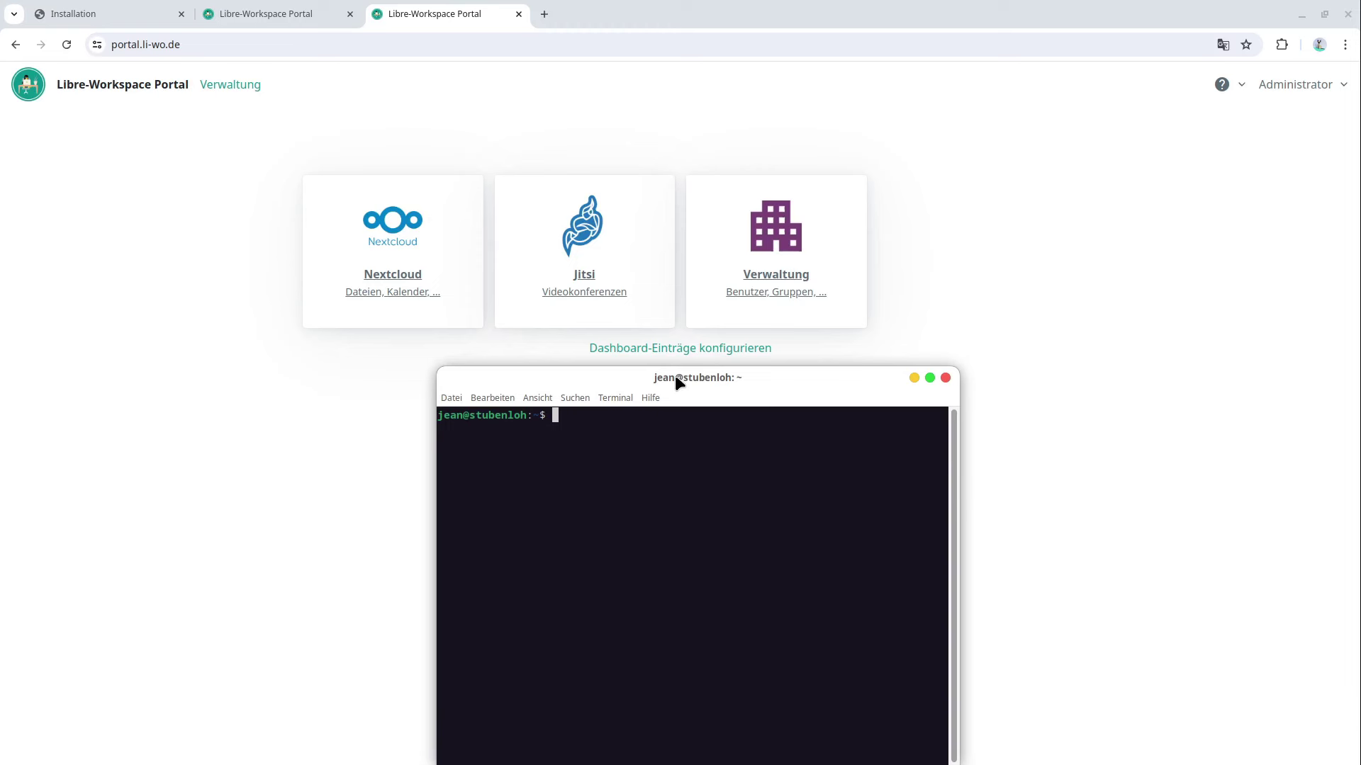
Run dig portal.li-wo.de in a terminal with enlarged text and highlight the CNAME target in the answer section
{"action": "key", "text": "ctrl+plus"}
{"action": "key", "text": "ctrl+plus"}
{"action": "type", "text": "dig port"}
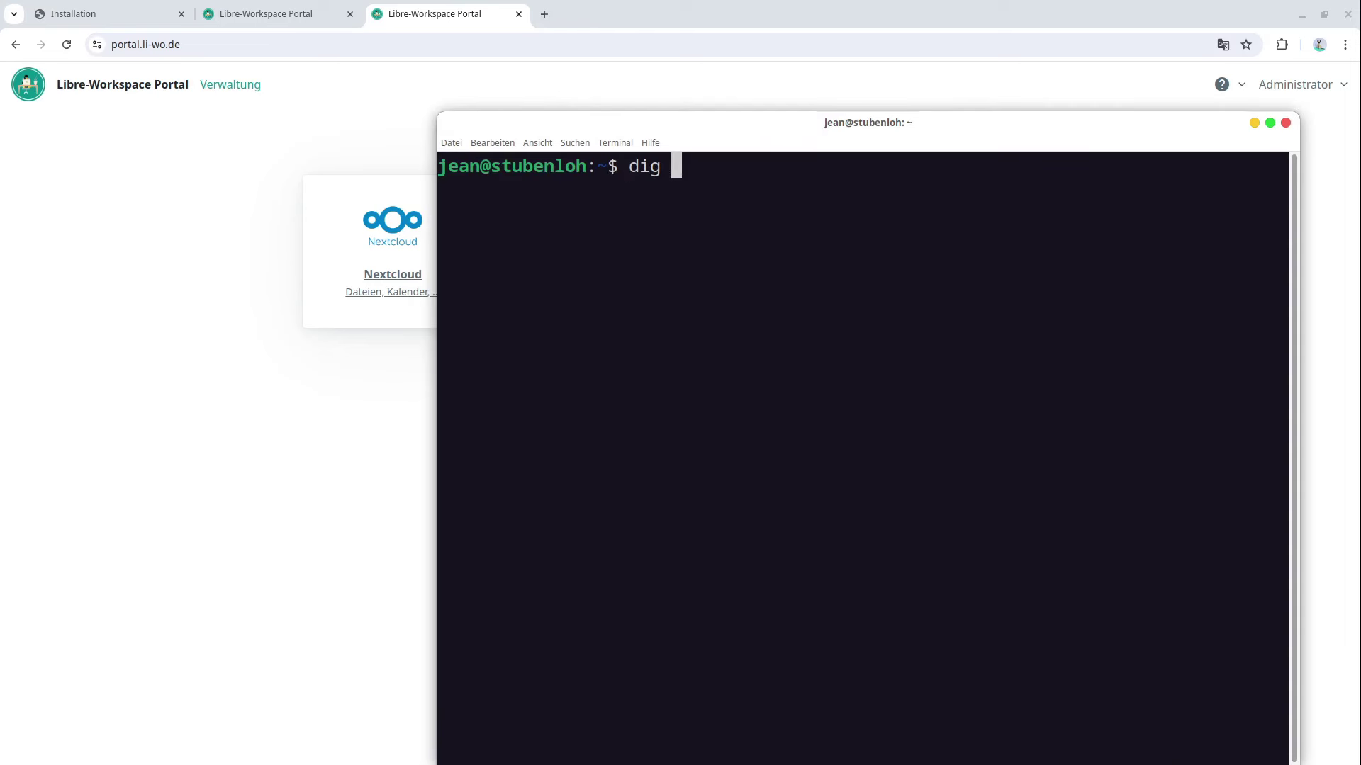
{"action": "type", "text": "al."}
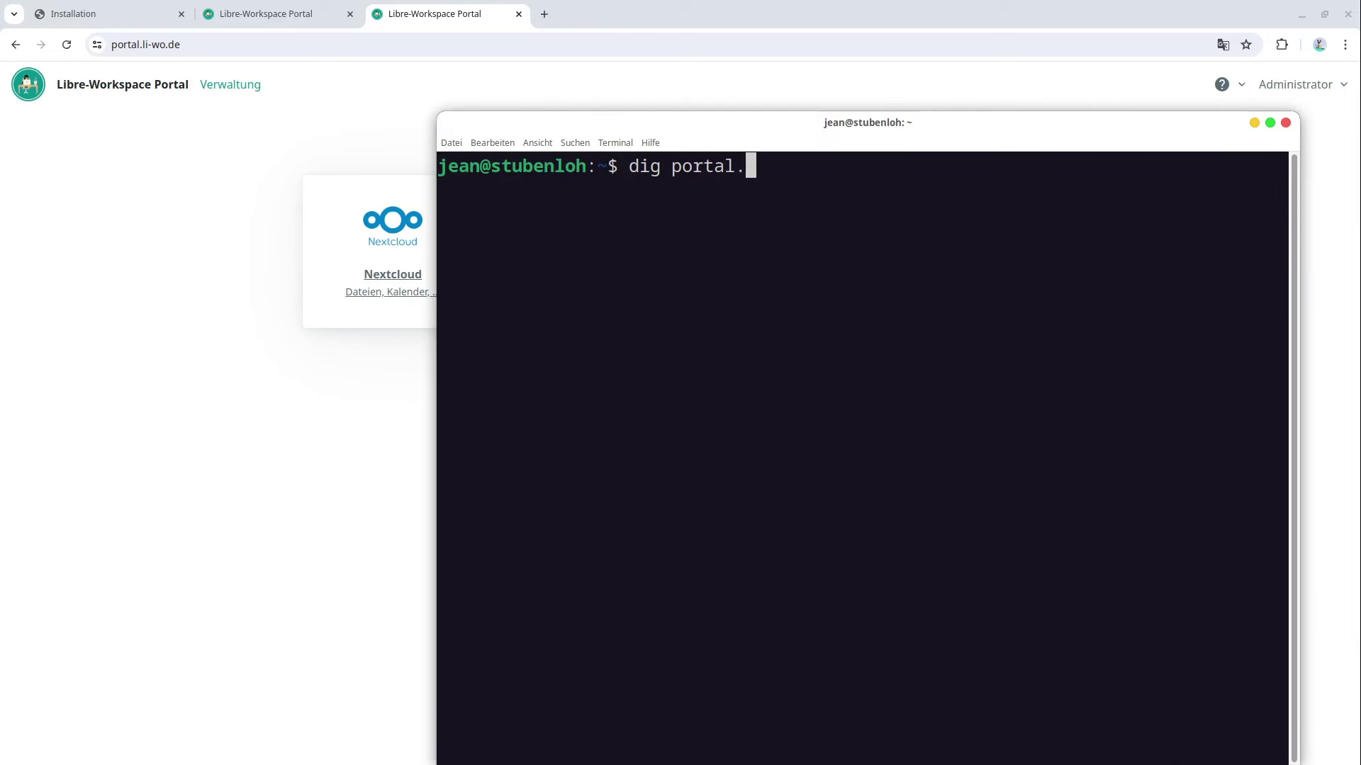
{"action": "type", "text": "li-wo.de"}
{"action": "key", "text": "Return"}
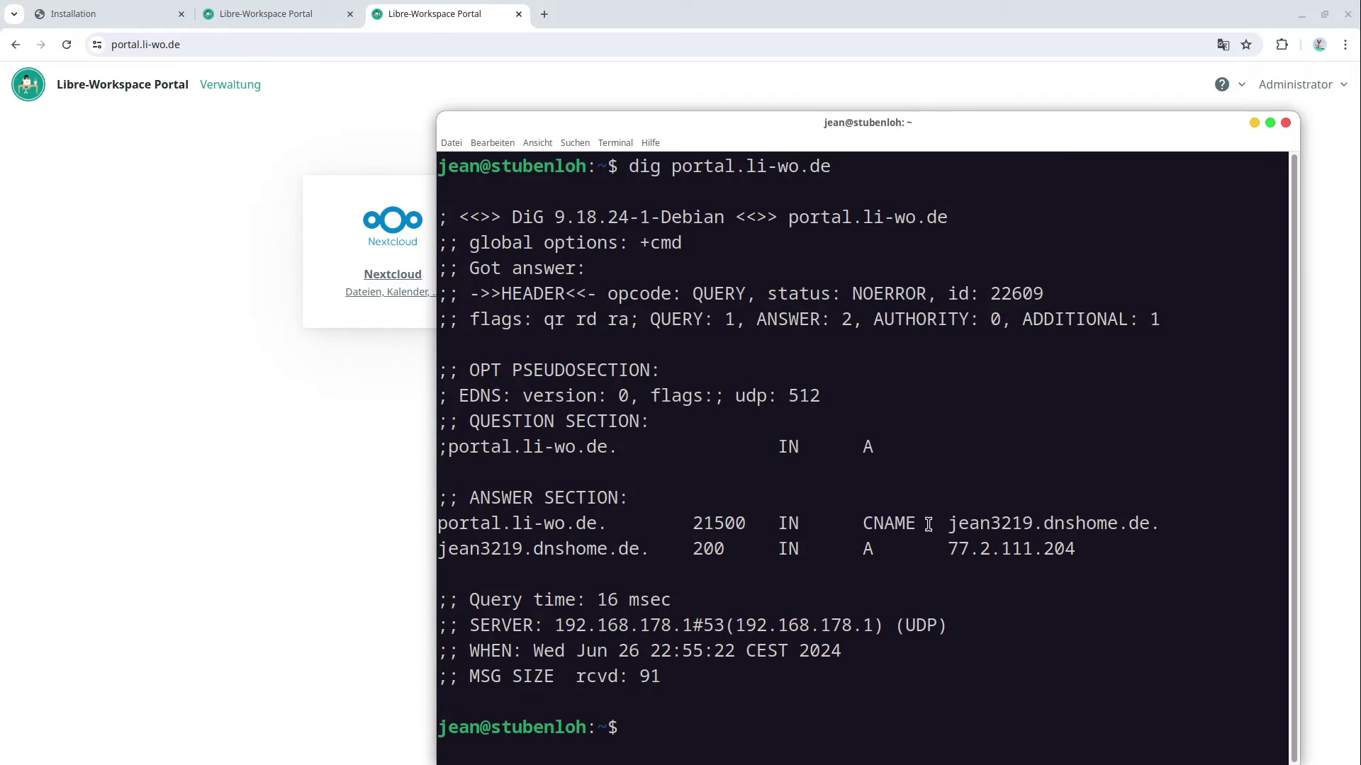
{"action": "left_click_drag", "start_coordinate": [948, 523], "coordinate": [1169, 523]}
{"action": "left_click", "coordinate": [1099, 525]}
{"action": "left_click_drag", "start_coordinate": [948, 523], "coordinate": [1160, 525]}
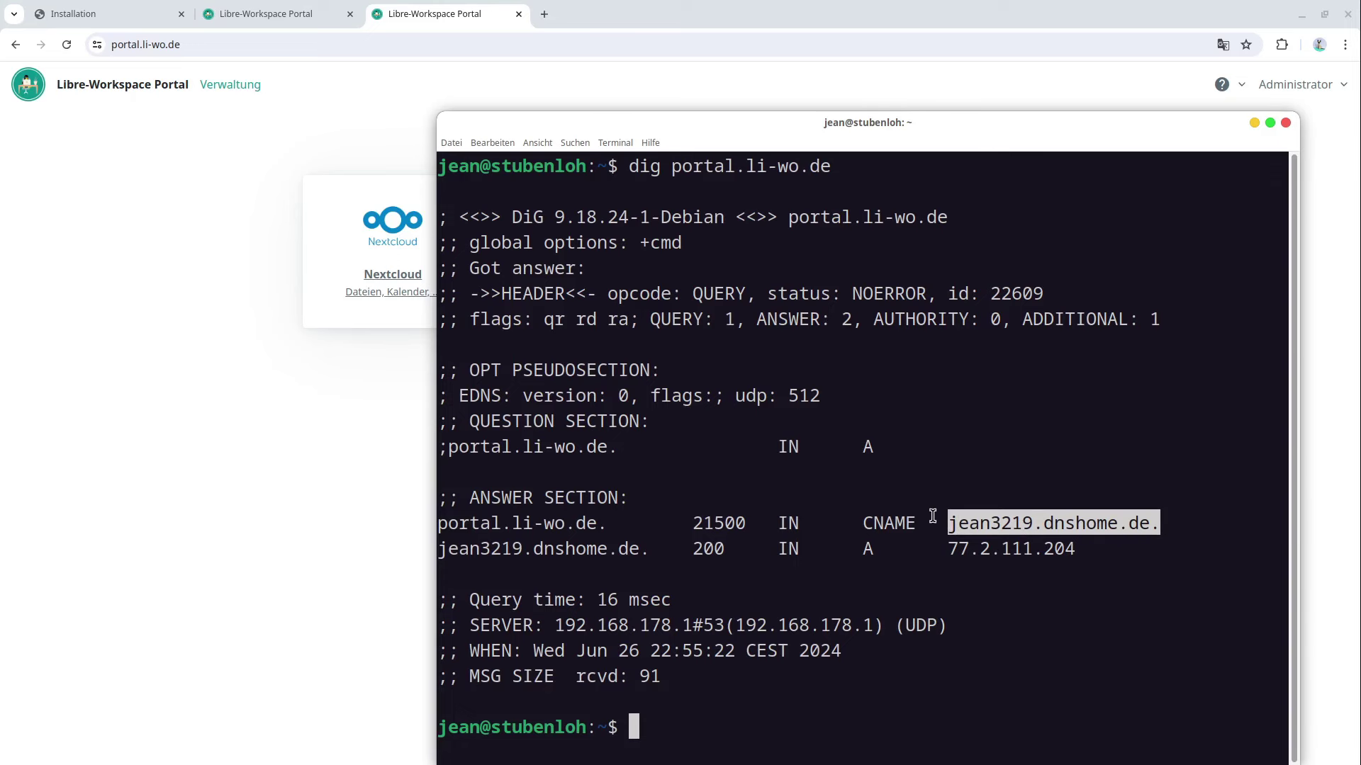
{"action": "left_click", "coordinate": [1345, 44]}
{"action": "left_click", "coordinate": [1134, 116]}
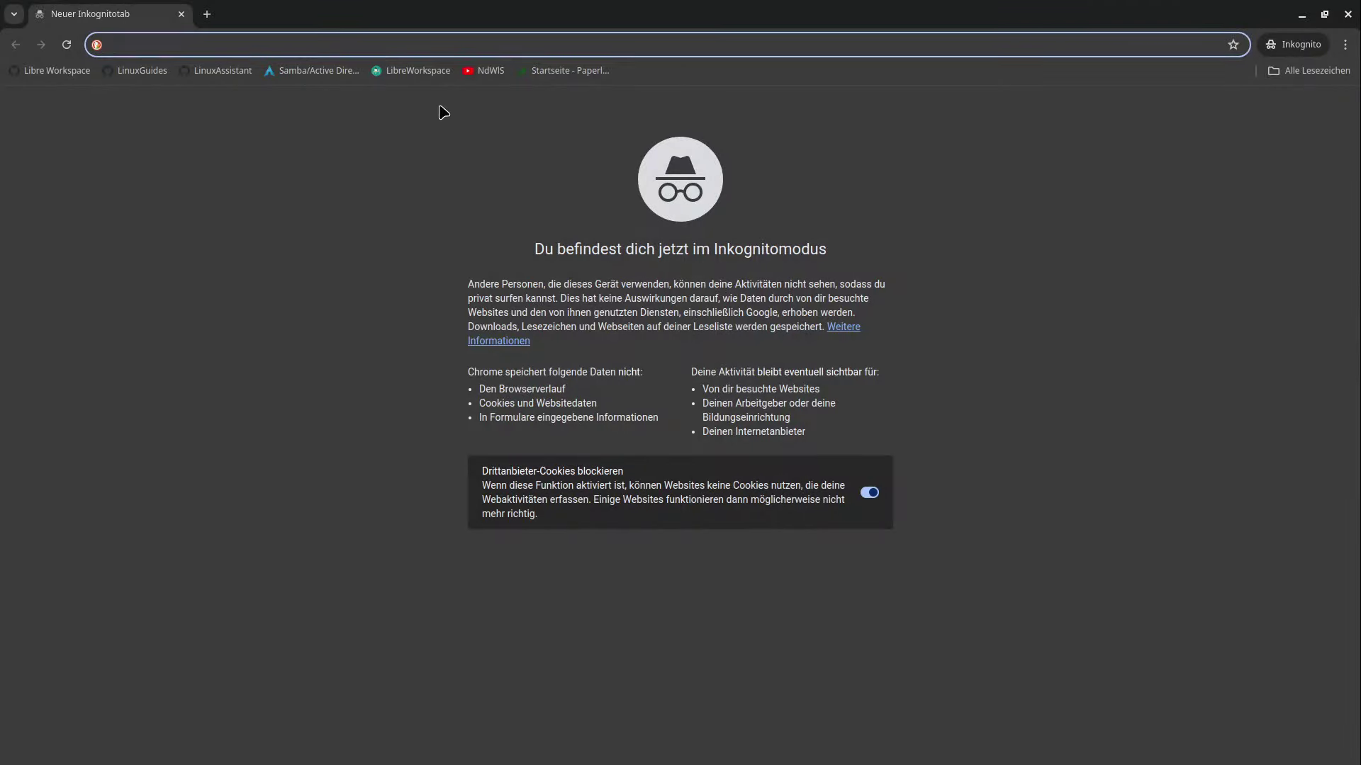
{"action": "key", "text": "alt+Tab"}
{"action": "key", "text": "alt+Tab"}
{"action": "type", "text": "https://portal.li-wo.de/"}
{"action": "key", "text": "Return"}
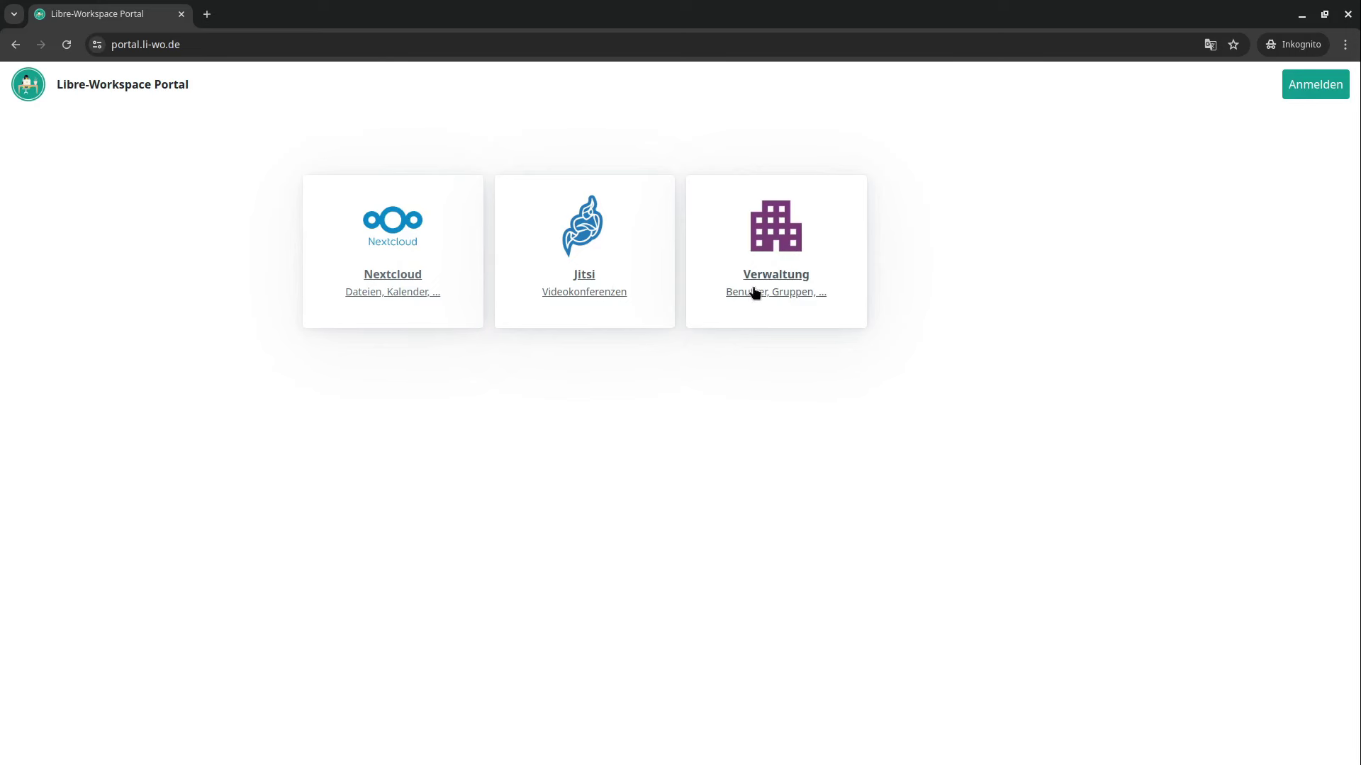
{"action": "left_click", "coordinate": [1348, 14]}
Switch to the terminal and run watch dig portal.li-wo.de to monitor the DNS answer continuously
{"action": "key", "text": "alt+Tab"}
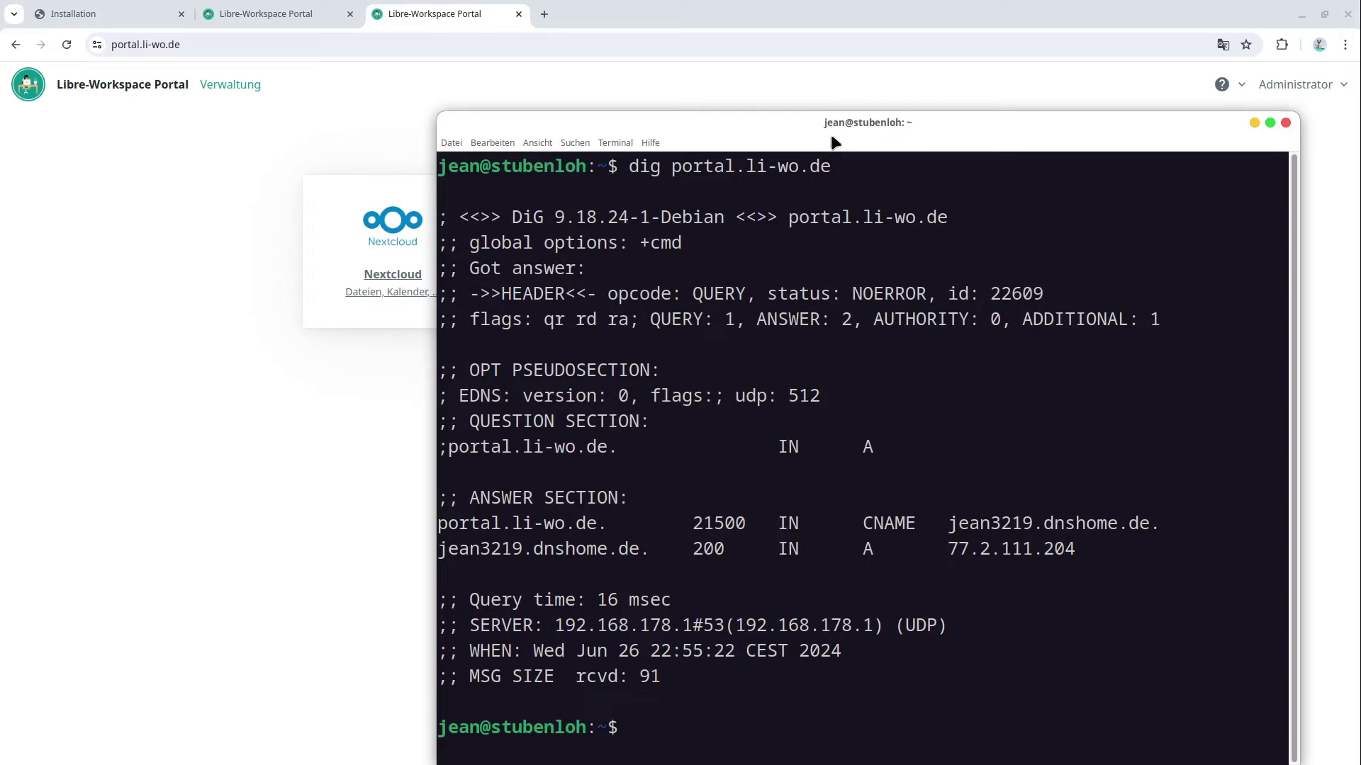
{"action": "key", "text": "Up"}
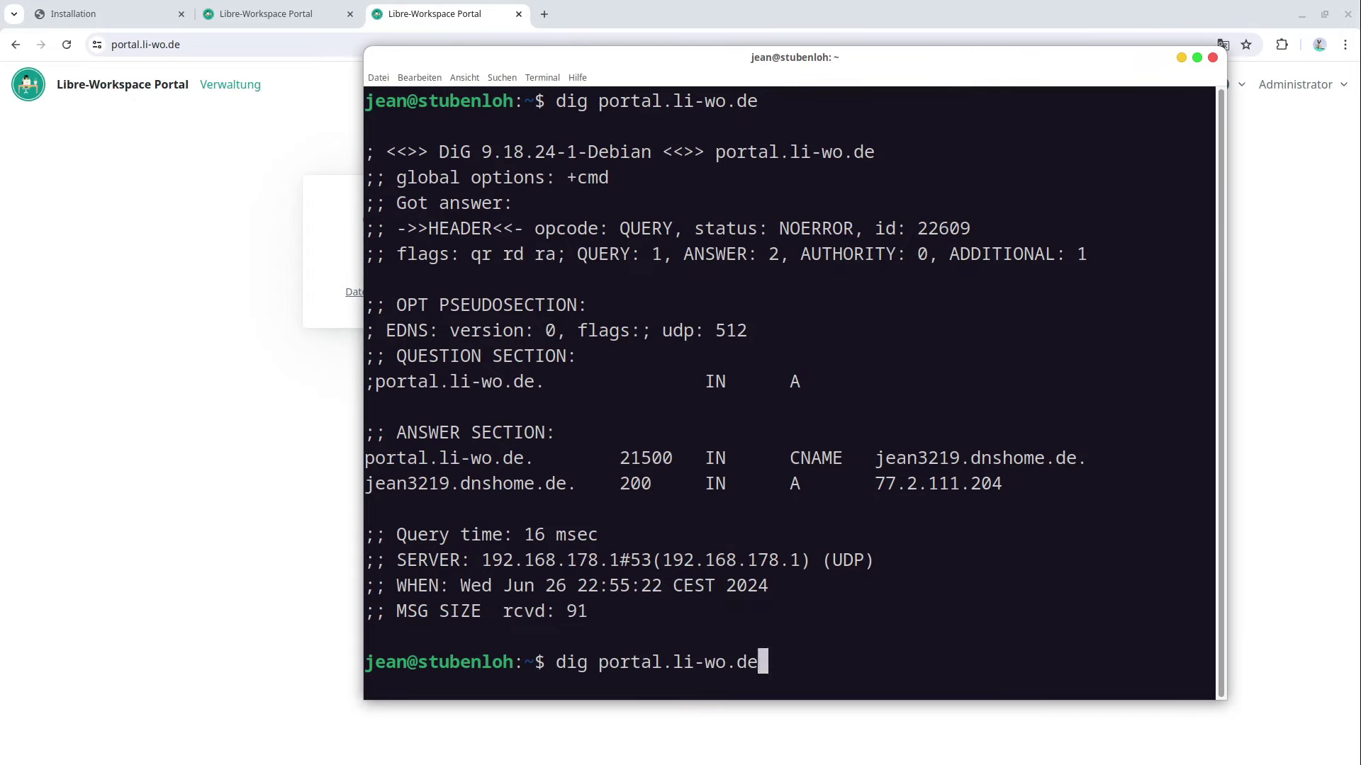
{"action": "key", "text": "Home"}
{"action": "type", "text": "watch"}
{"action": "key", "text": "Return"}
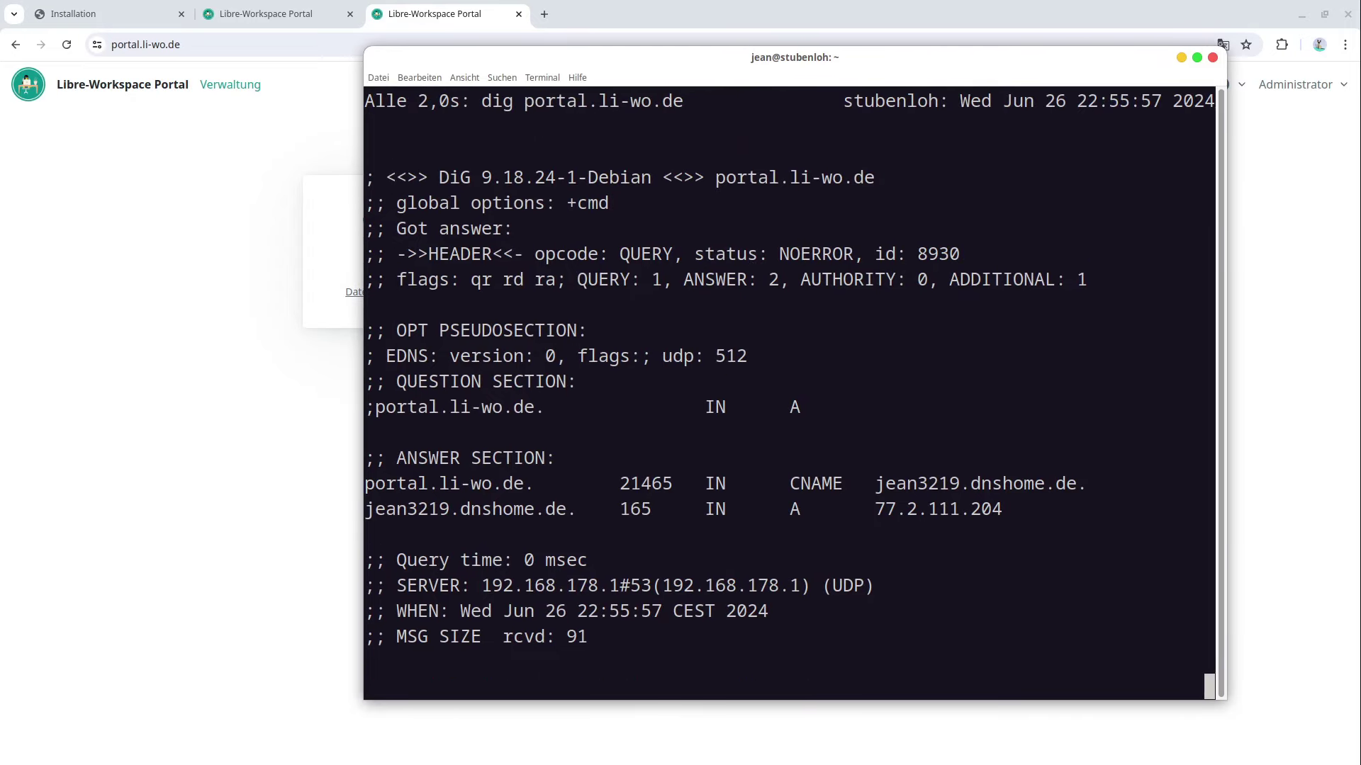
Highlight the TTL of the portal.li-wo.de CNAME record, then stop the watch command and close the terminal window
{"action": "double_click", "coordinate": [621, 483]}
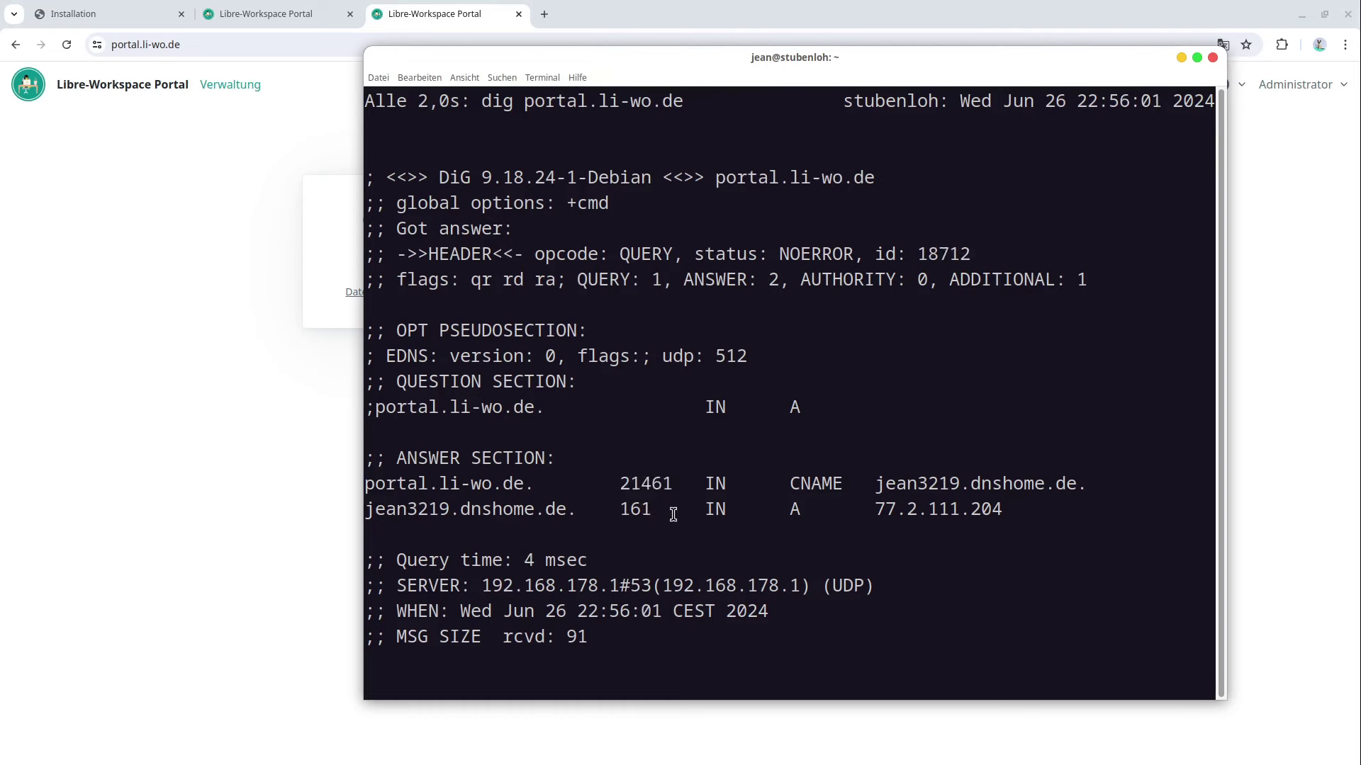
{"action": "left_click_drag", "start_coordinate": [618, 484], "coordinate": [677, 485]}
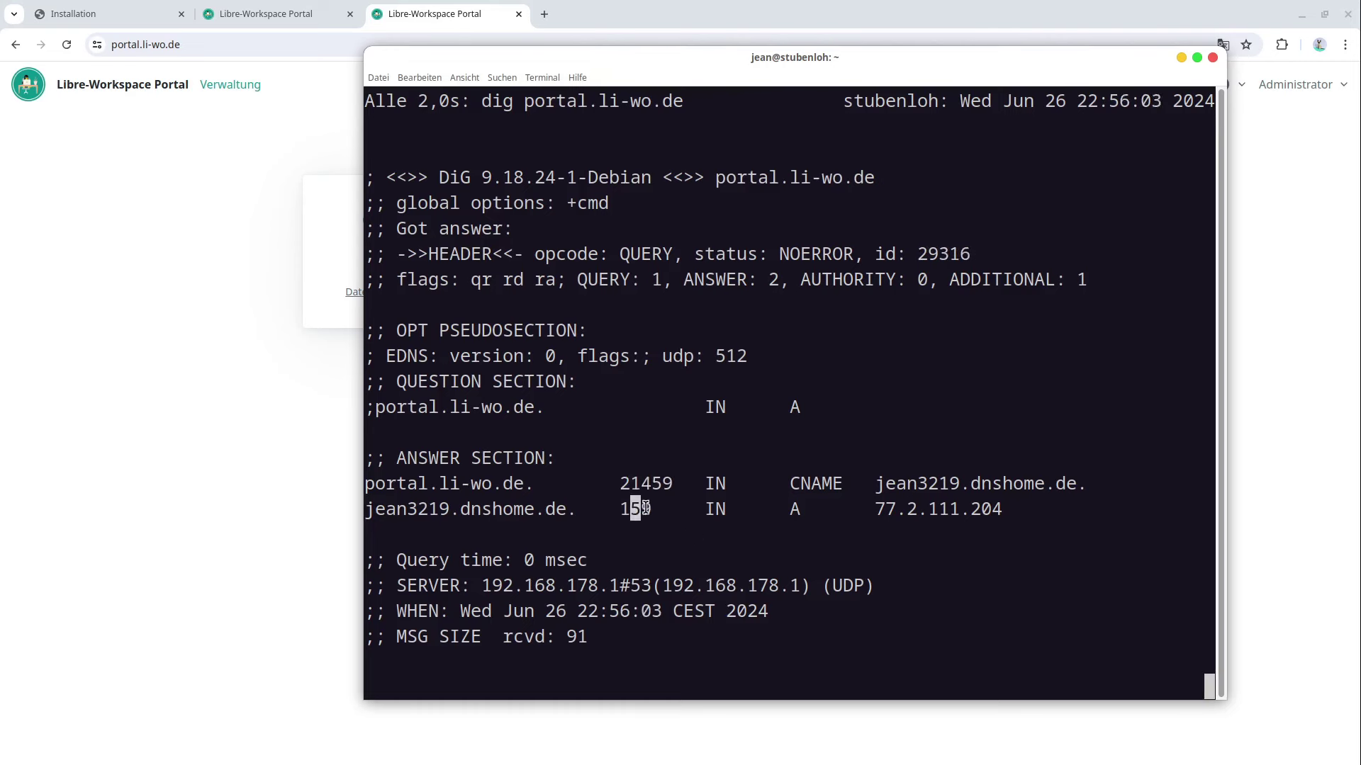
{"action": "double_click", "coordinate": [632, 482]}
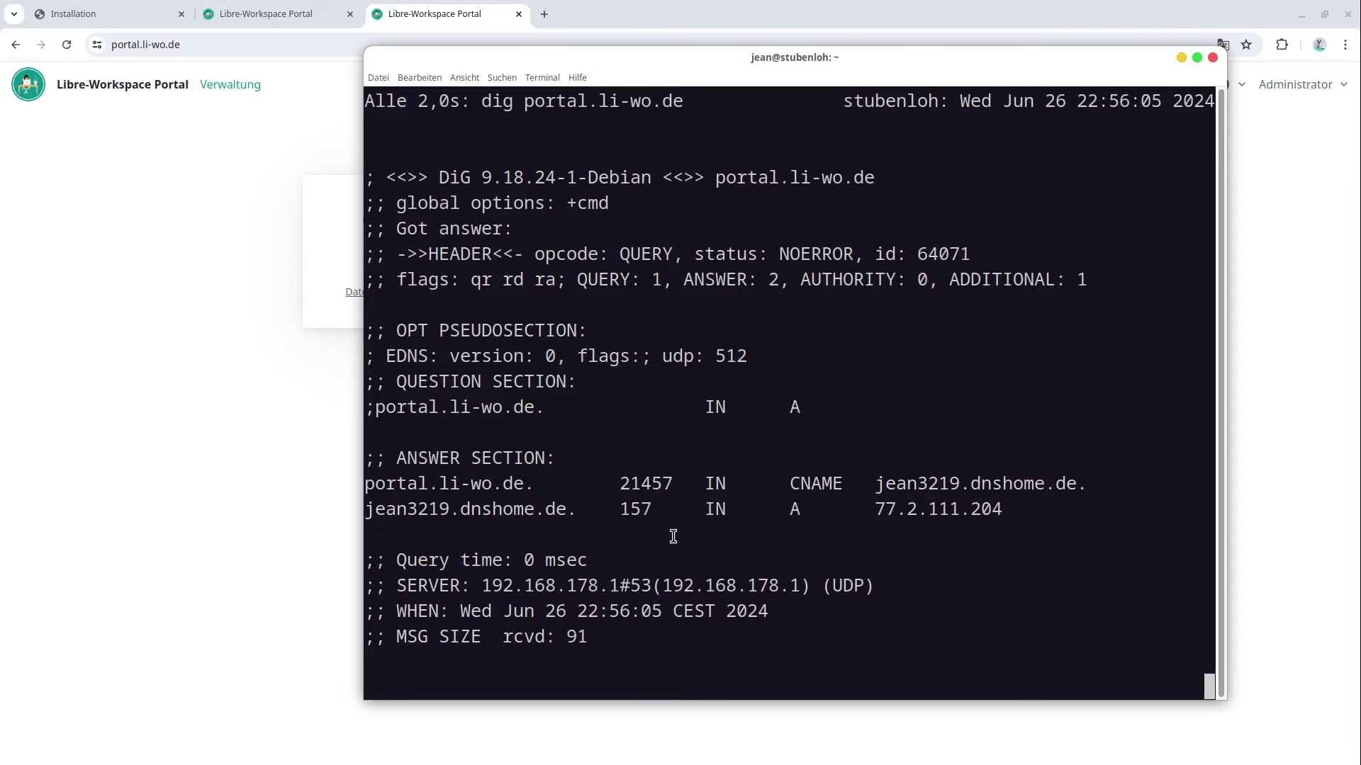
{"action": "left_click_drag", "start_coordinate": [623, 479], "coordinate": [675, 485]}
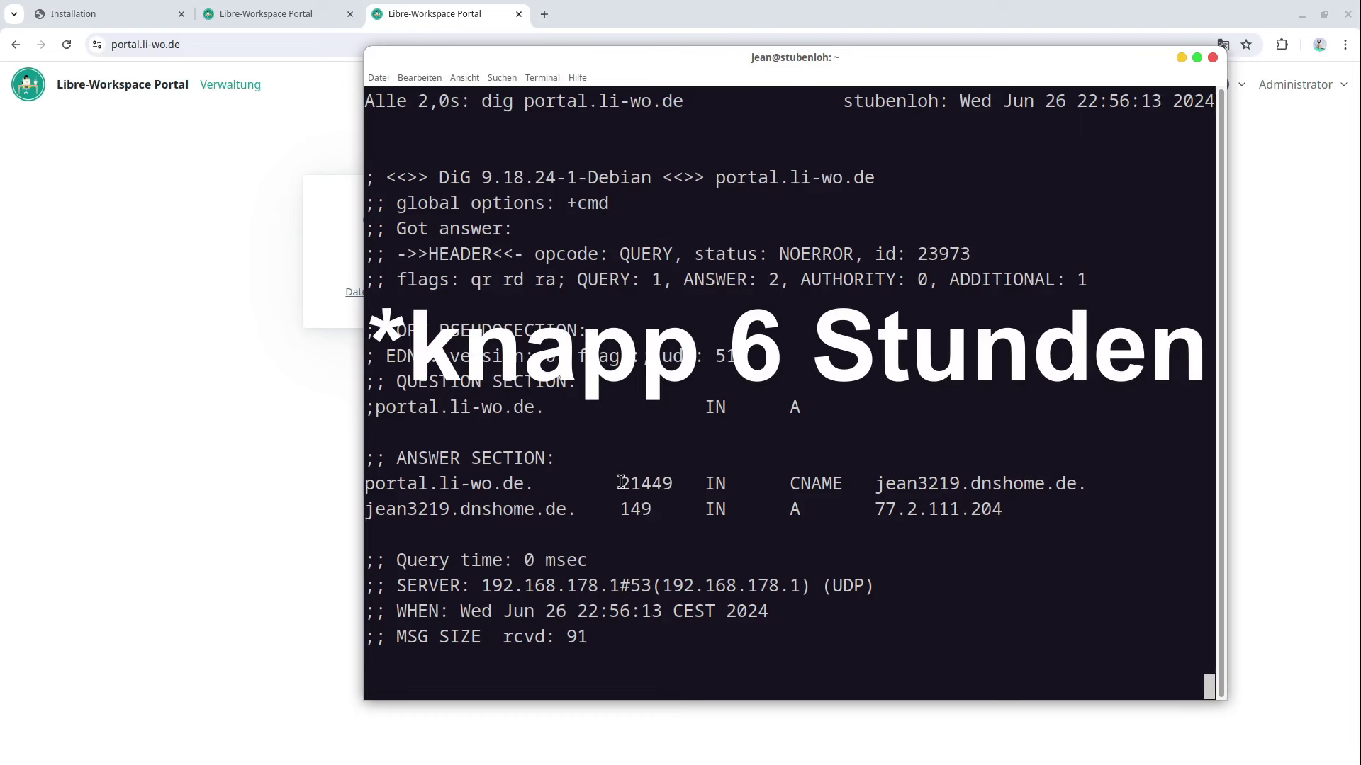
{"action": "left_click_drag", "start_coordinate": [621, 482], "coordinate": [682, 493]}
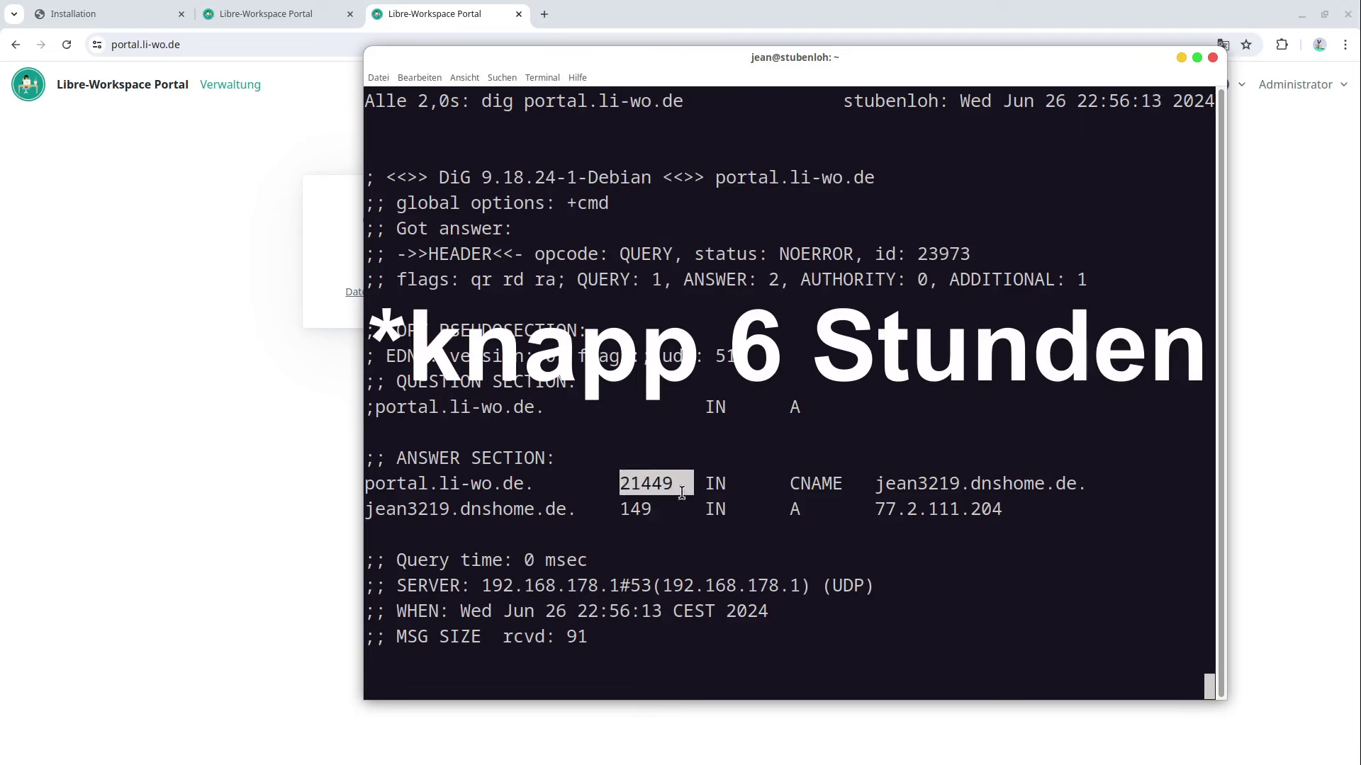
{"action": "left_click", "coordinate": [599, 485]}
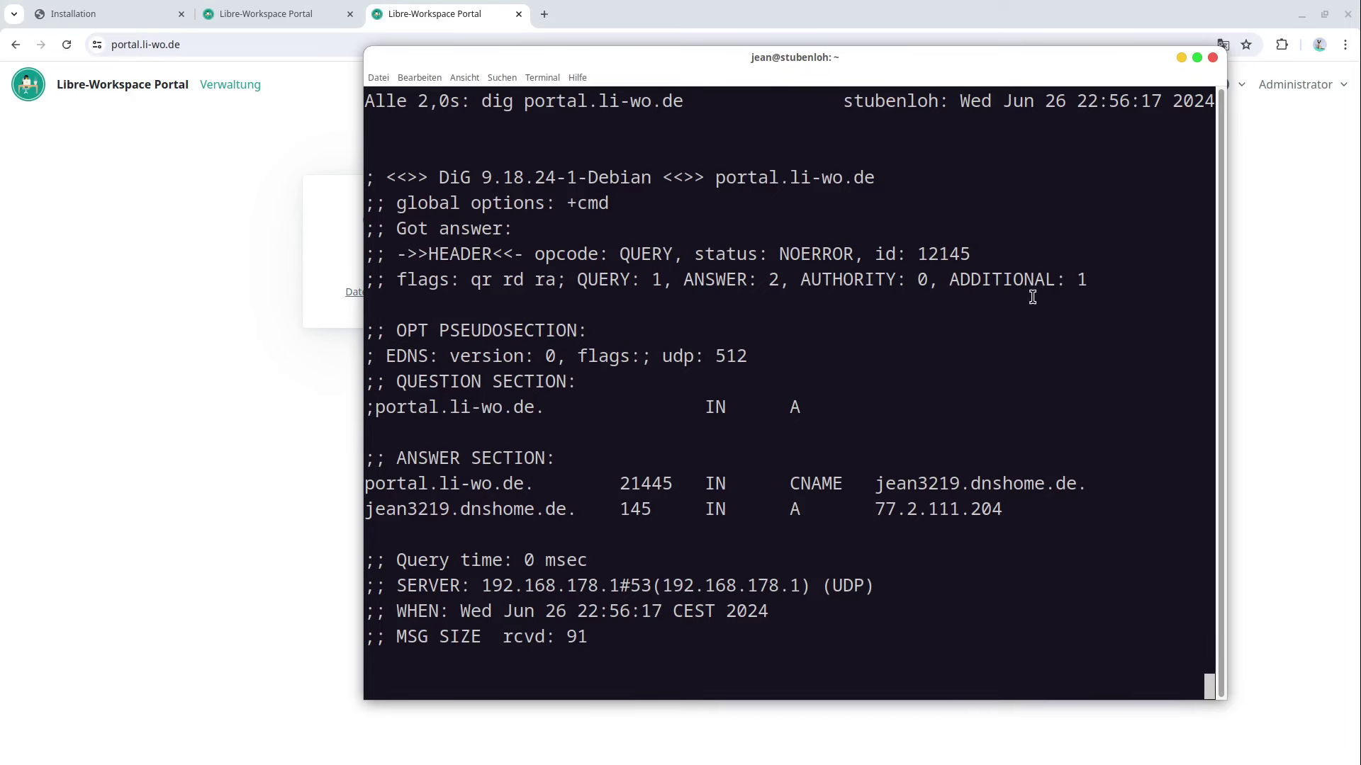
{"action": "key", "text": "ctrl+c"}
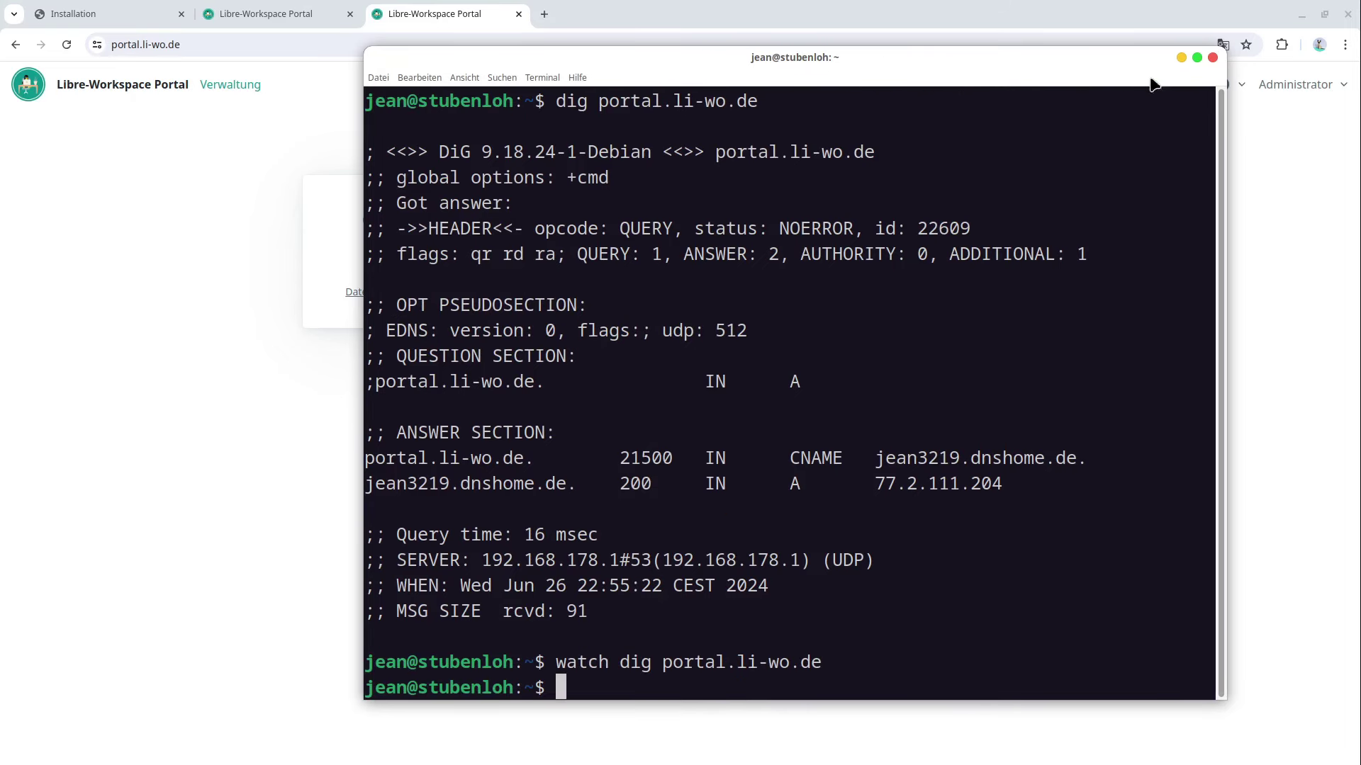
{"action": "left_click", "coordinate": [1212, 58]}
{"action": "left_click", "coordinate": [666, 153]}
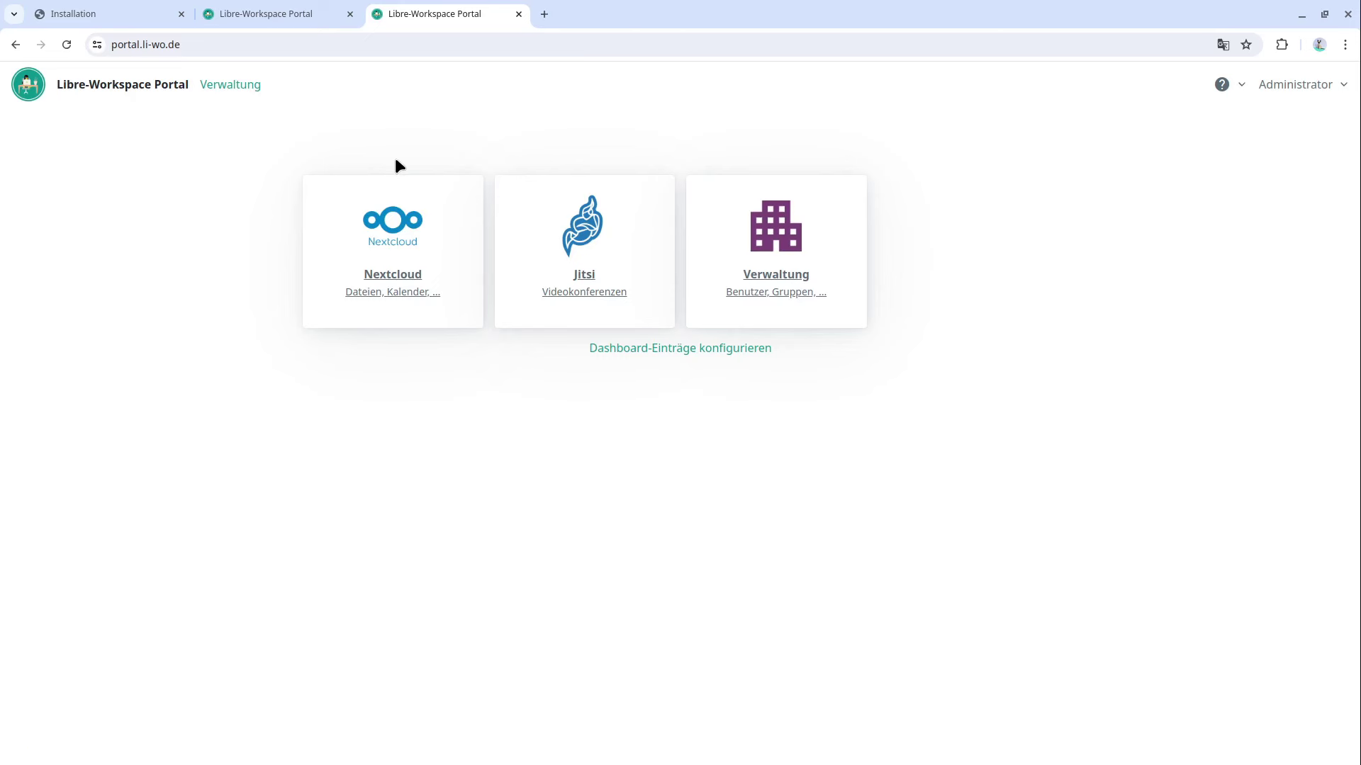
Switch to the draw.io network diagram and highlight the connections between Router and DynDNS and the DNS box
{"action": "key", "text": "super"}
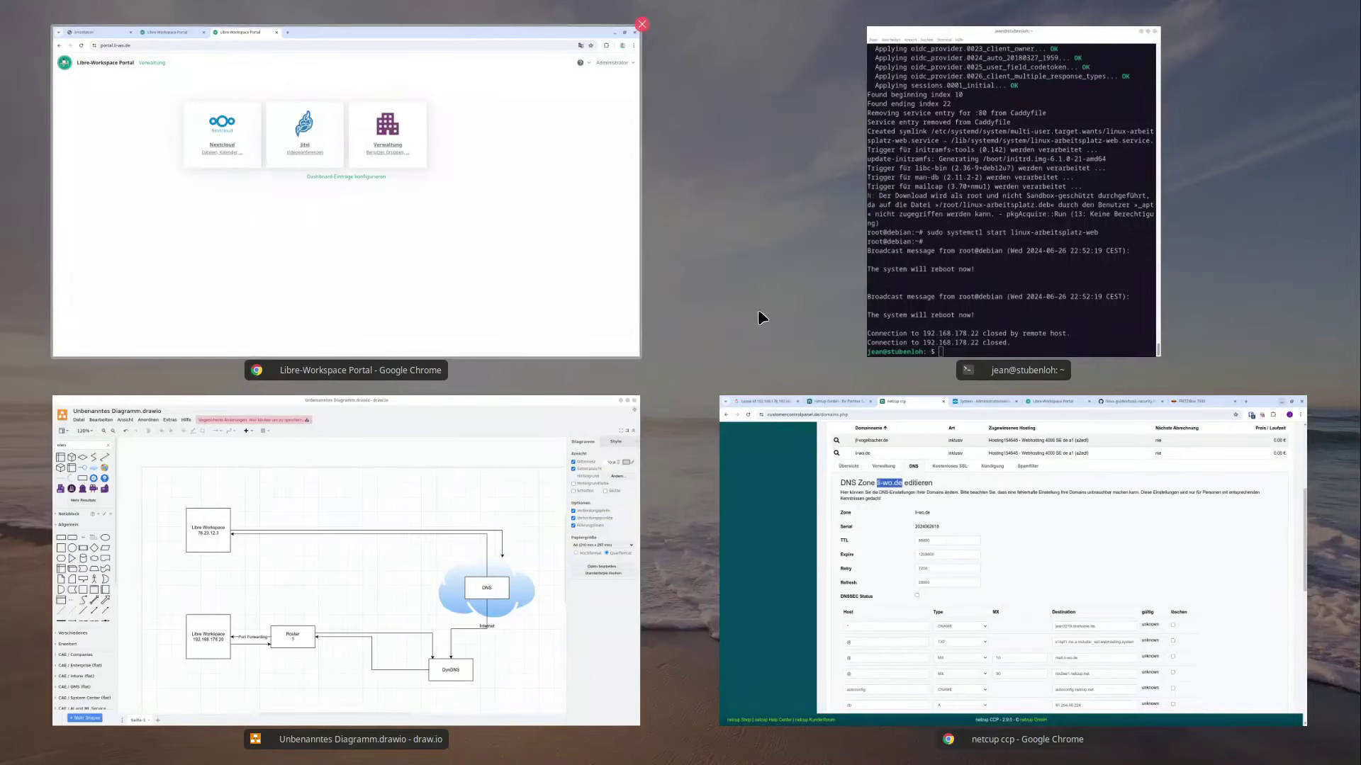
{"action": "left_click", "coordinate": [437, 563]}
{"action": "left_click", "coordinate": [453, 557]}
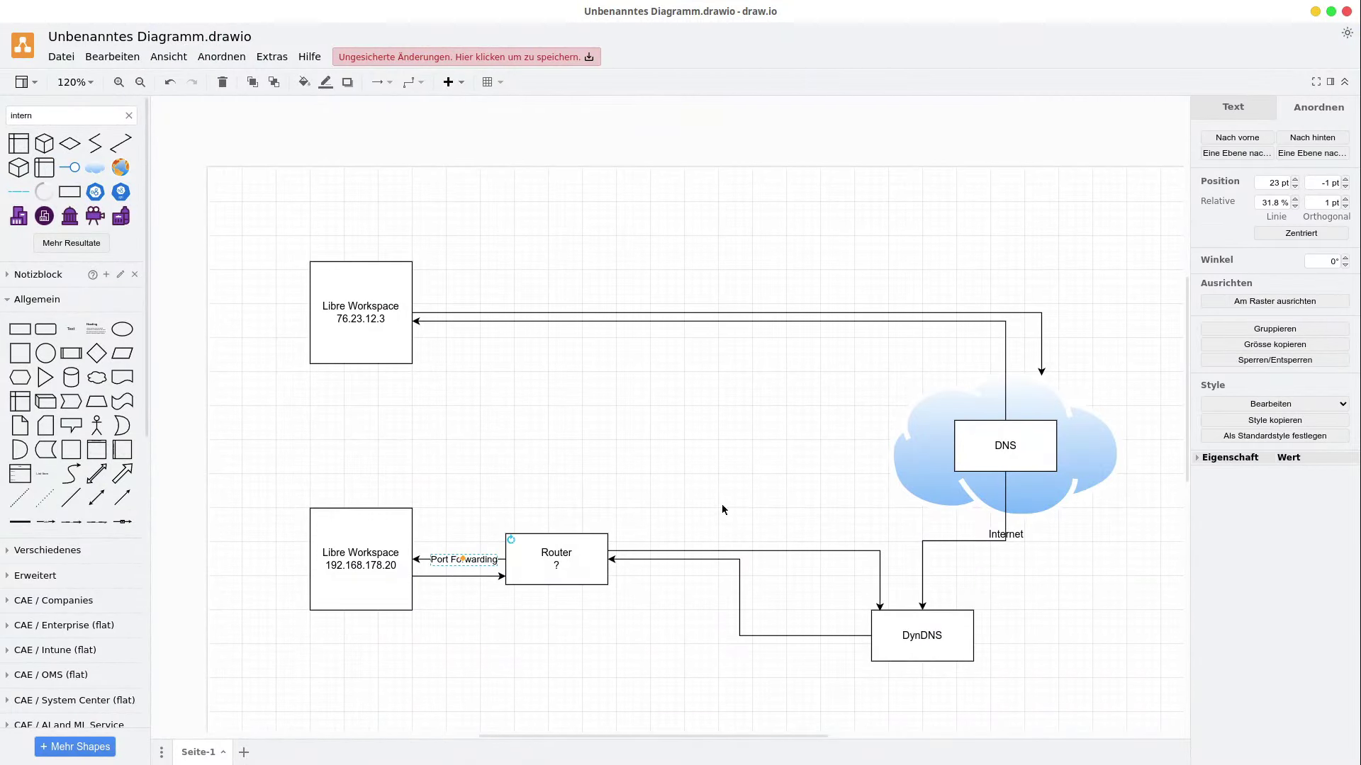
{"action": "left_click_drag", "start_coordinate": [570, 491], "coordinate": [902, 698]}
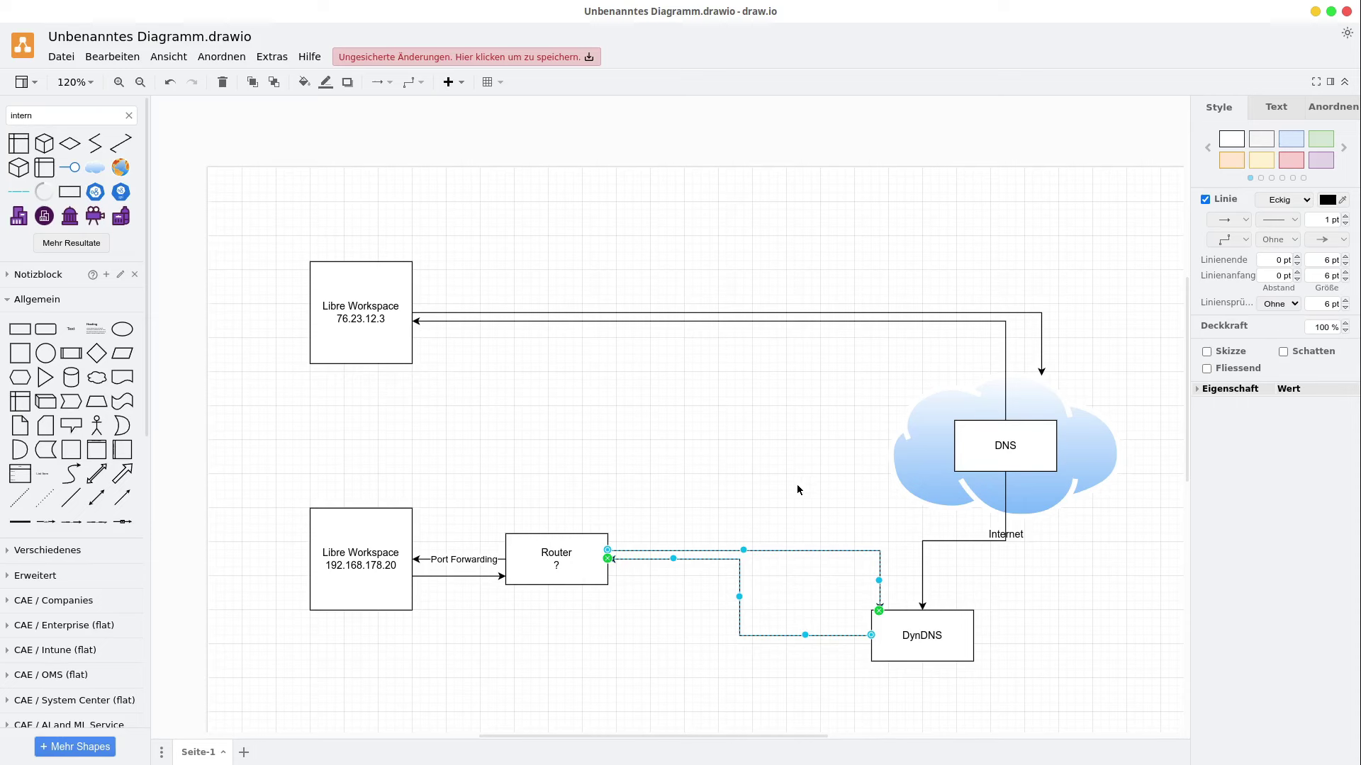
{"action": "left_click", "coordinate": [995, 452]}
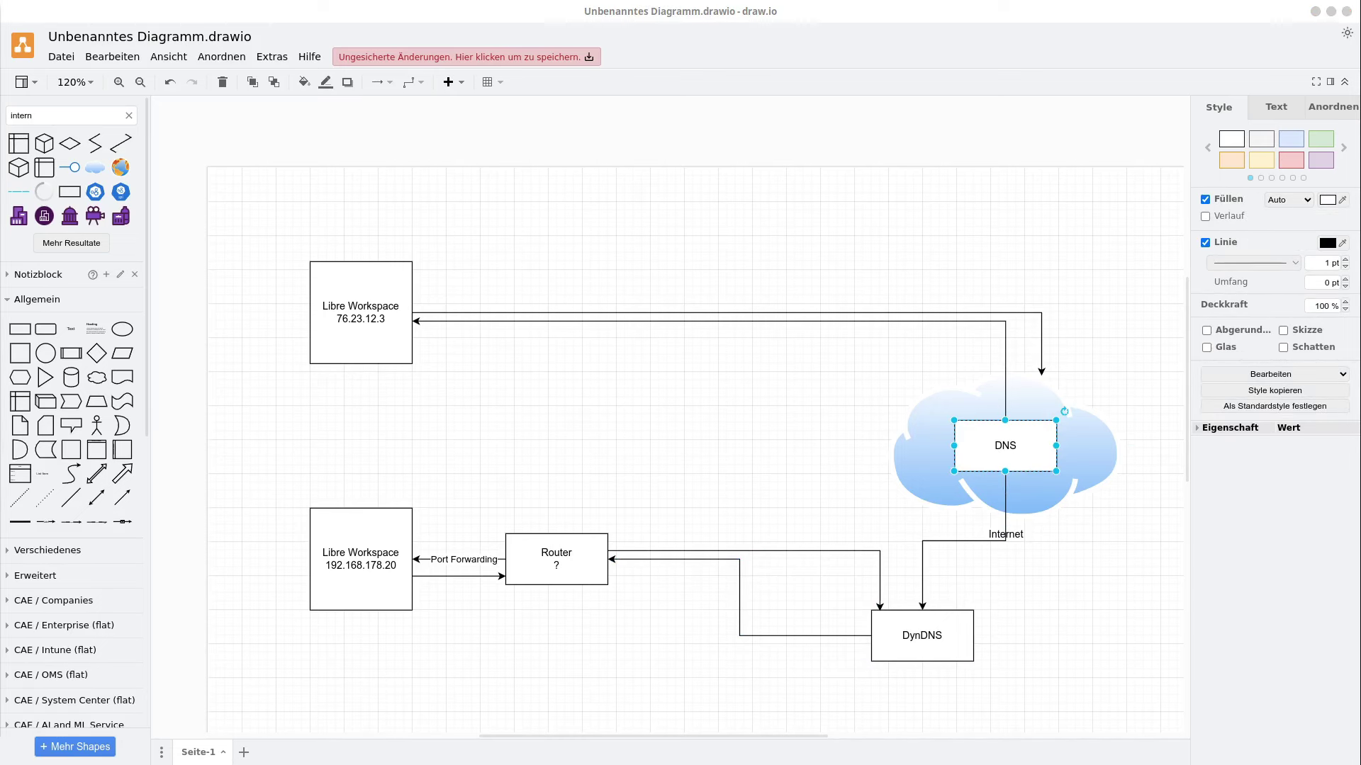
Switch to the FRITZ!Box page in the other Chrome window and open the DNS-Rebind-Schutz section of the home network's Netzwerkeinstellungen
{"action": "key", "text": "super"}
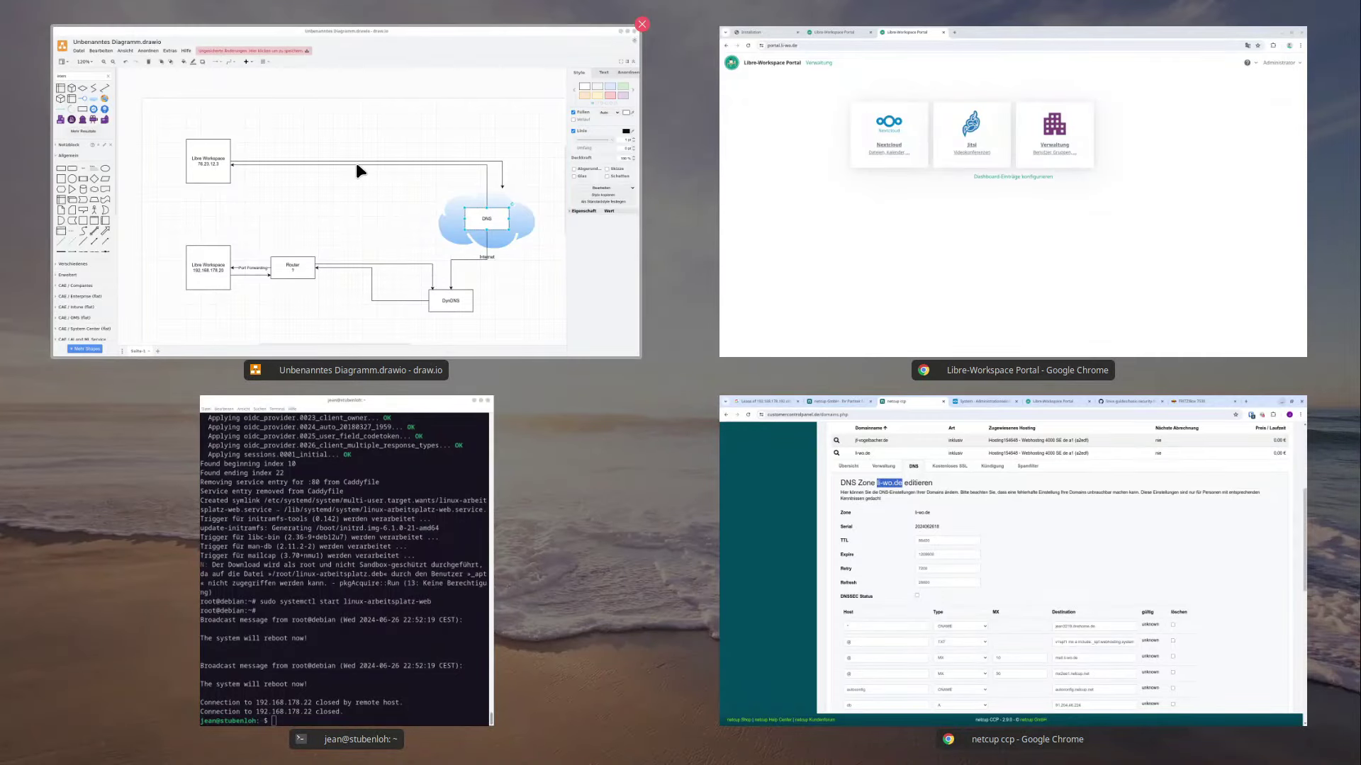
{"action": "left_click", "coordinate": [965, 474]}
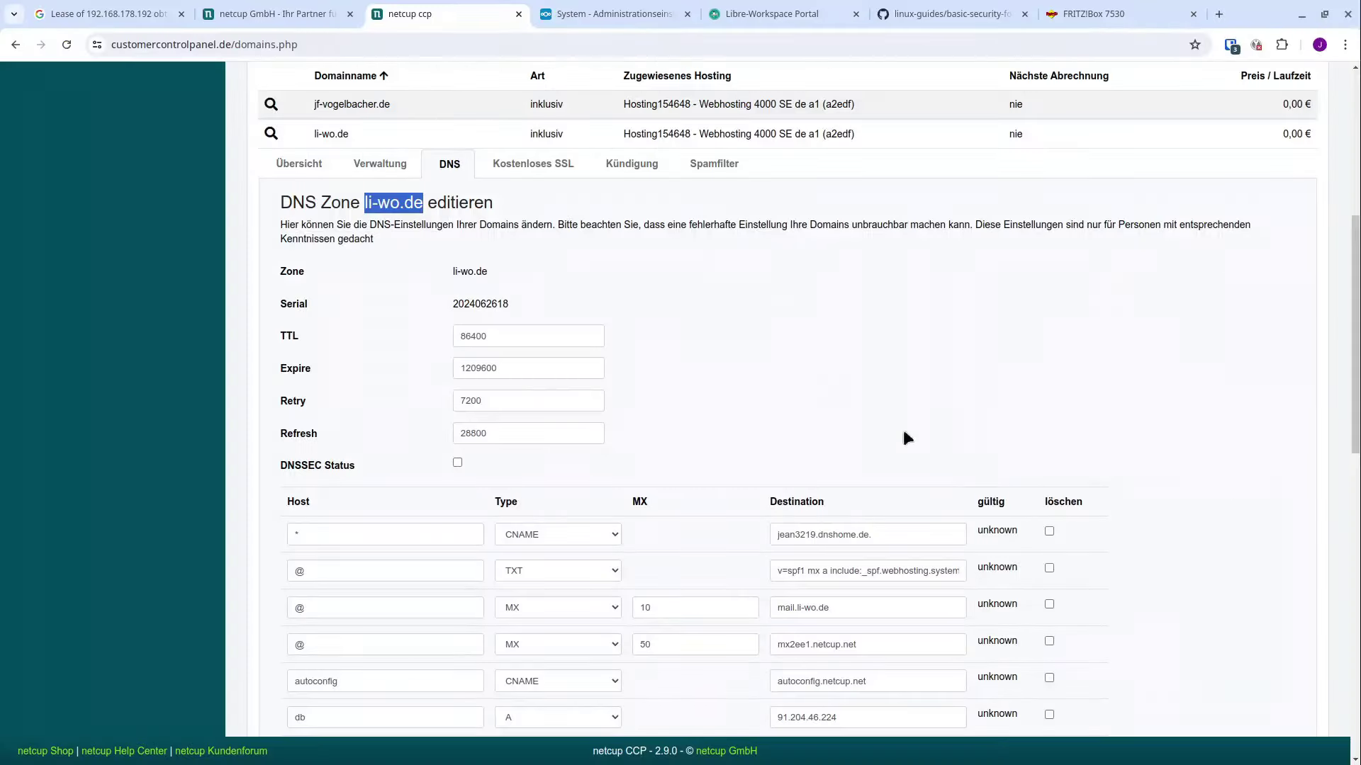
{"action": "left_click", "coordinate": [1090, 13]}
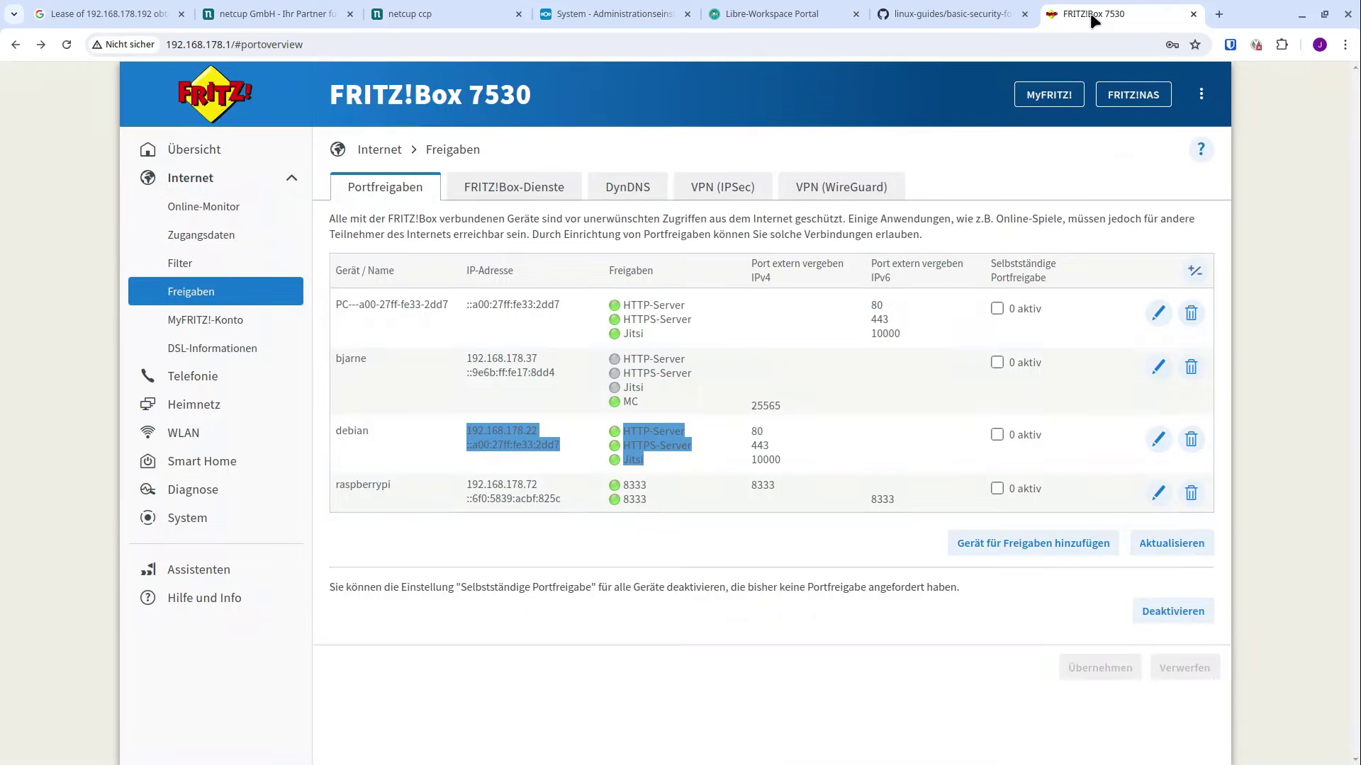
{"action": "left_click", "coordinate": [223, 409]}
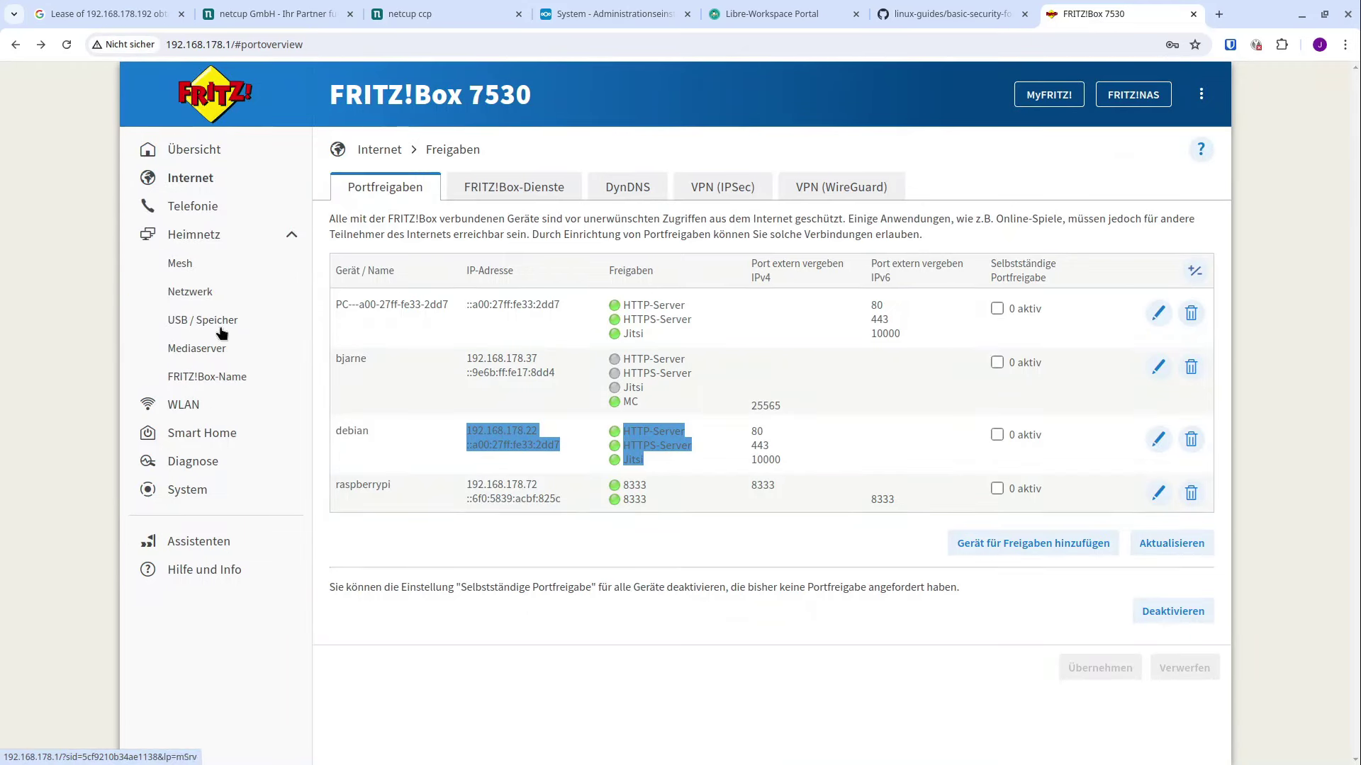
{"action": "left_click", "coordinate": [188, 292]}
{"action": "left_click", "coordinate": [607, 186]}
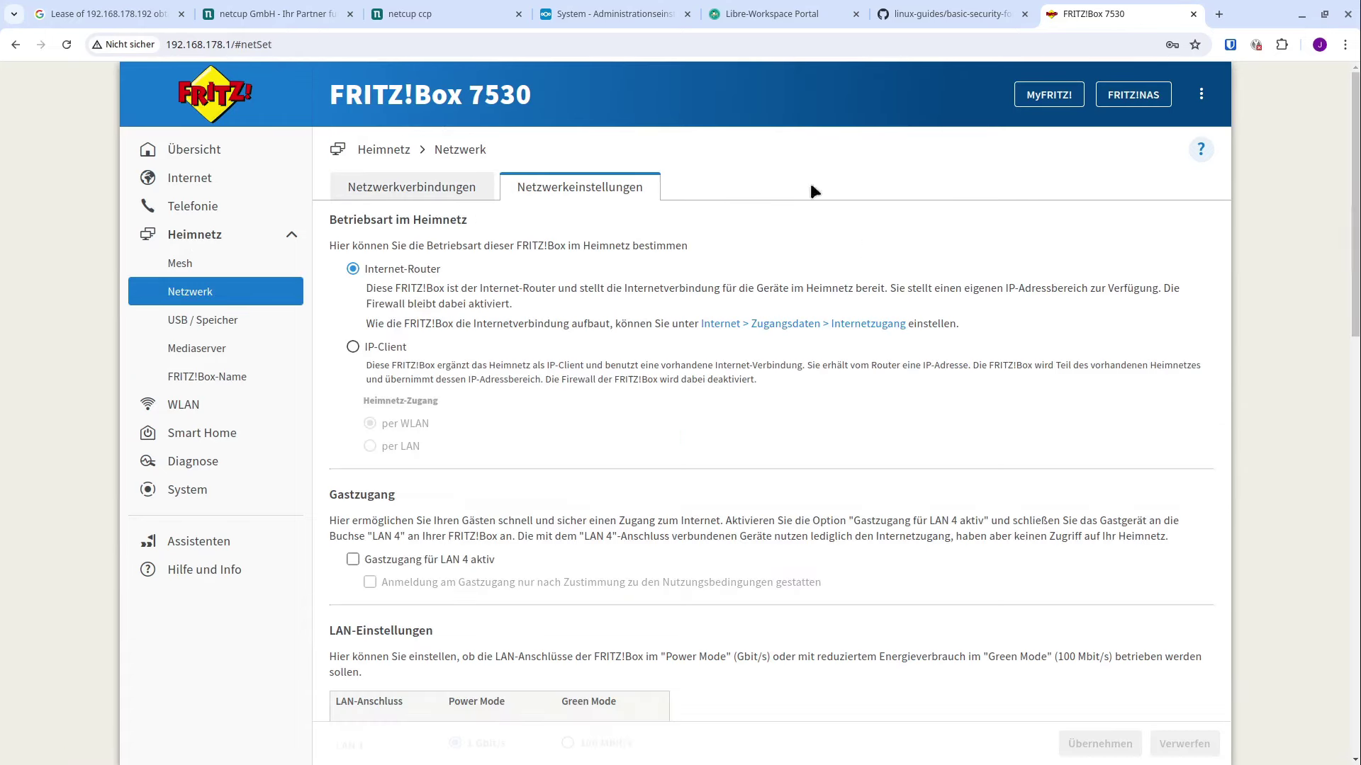
{"action": "scroll", "coordinate": [1031, 394], "scroll_direction": "down", "scroll_amount": 15}
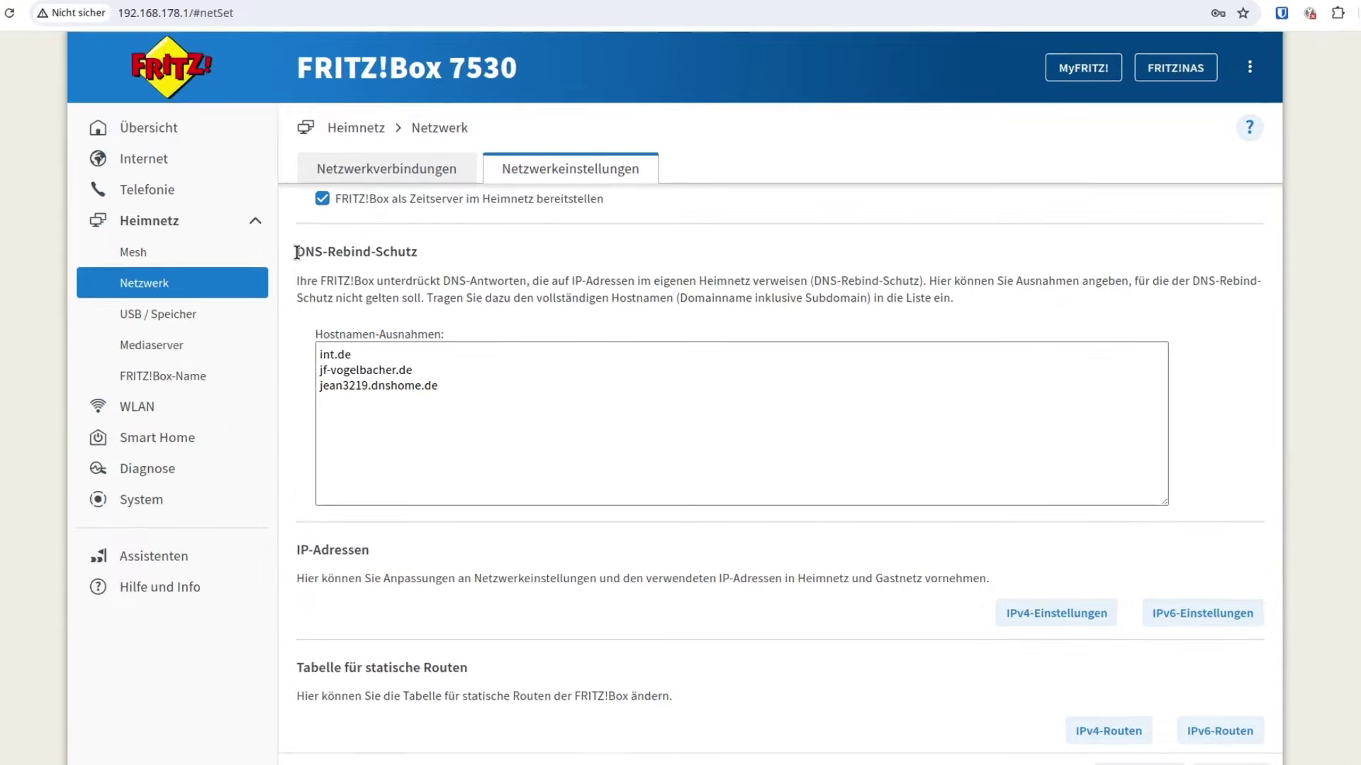
Add li-wo.de to the Hostnamen-Ausnahmen of the DNS-Rebind-Schutz, apply it, and review the saved list
{"action": "left_click_drag", "start_coordinate": [328, 263], "coordinate": [442, 264]}
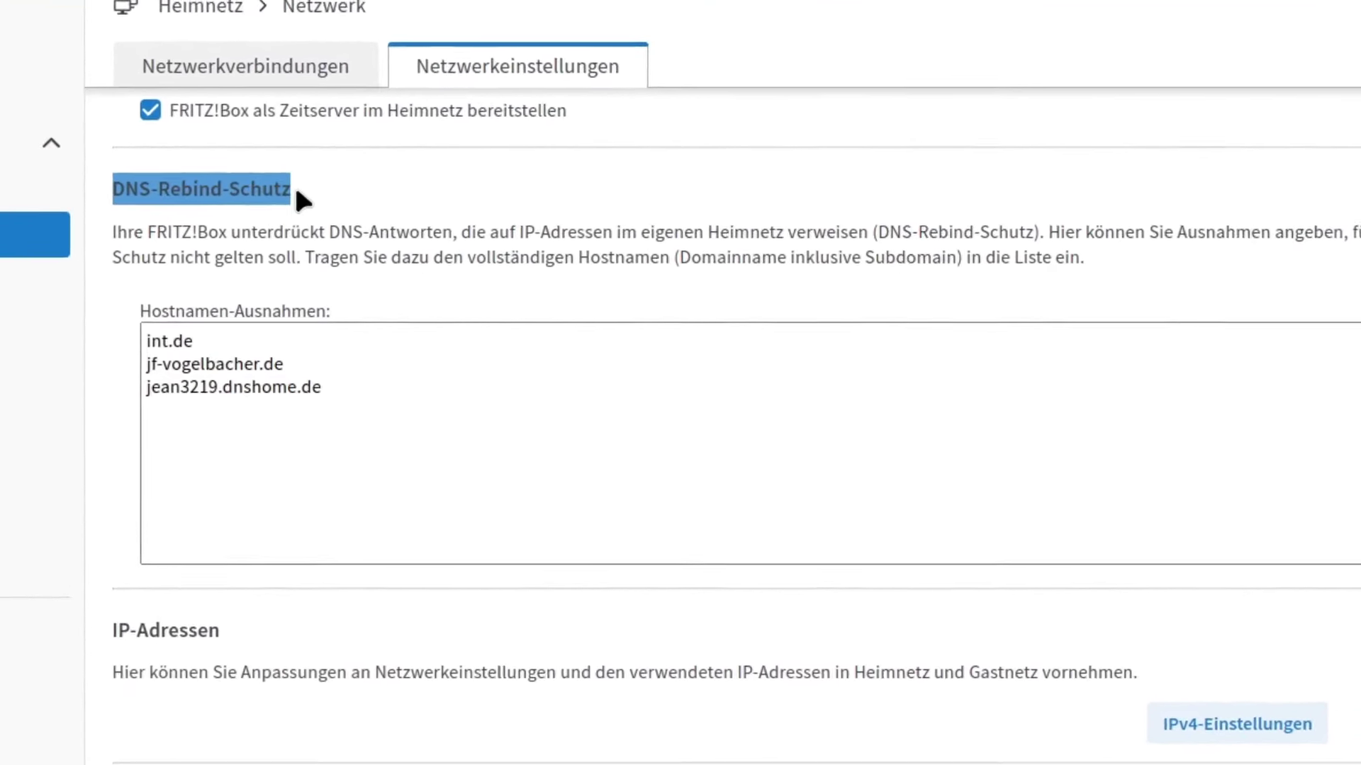
{"action": "left_click", "coordinate": [328, 387]}
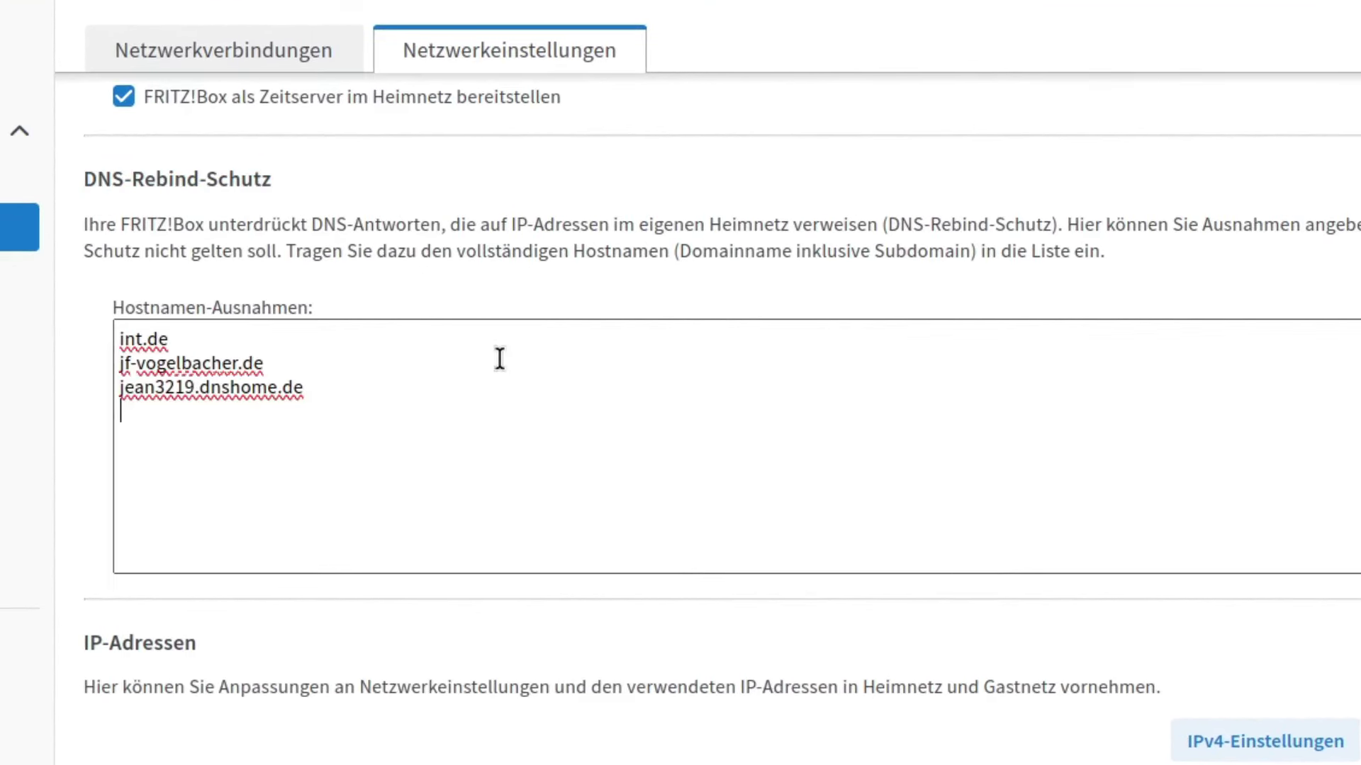
{"action": "type", "text": "liw"}
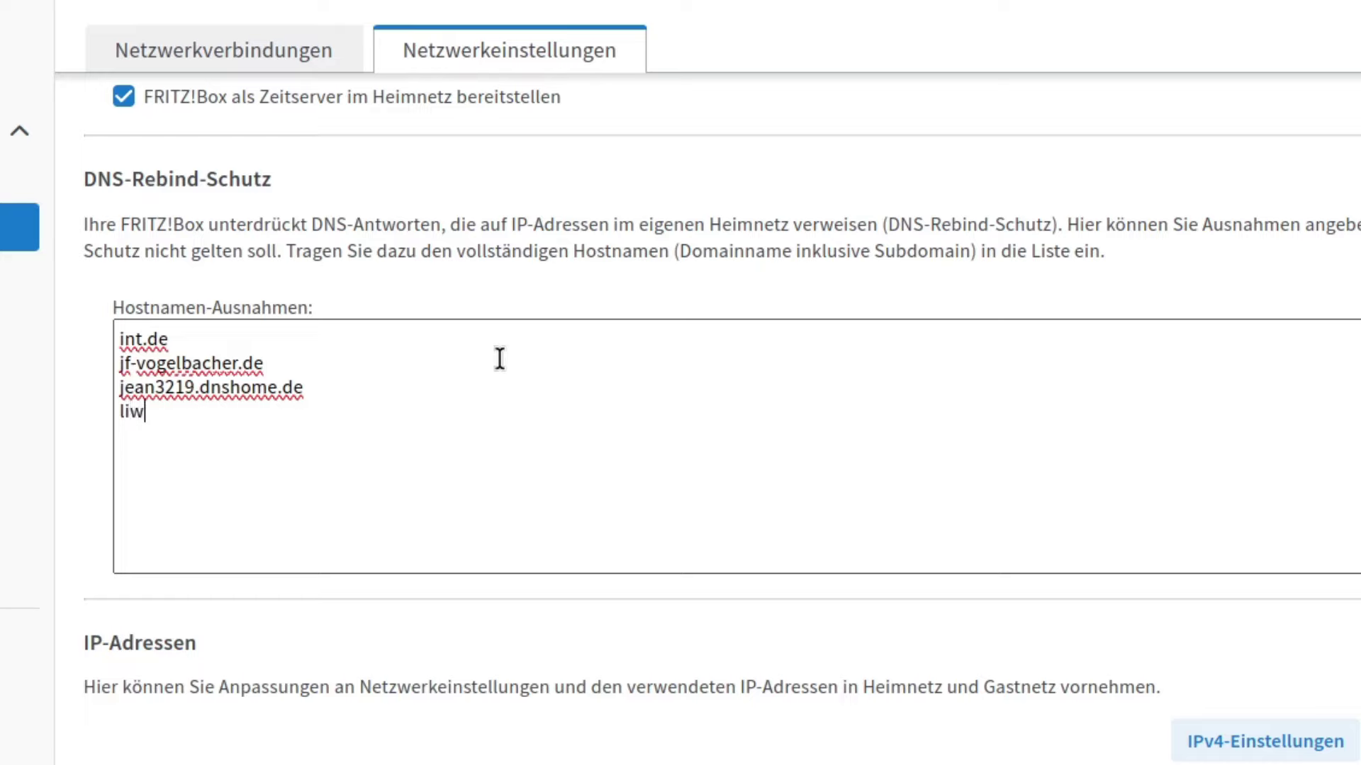
{"action": "key", "text": "BackSpace"}
{"action": "type", "text": "-wo.de"}
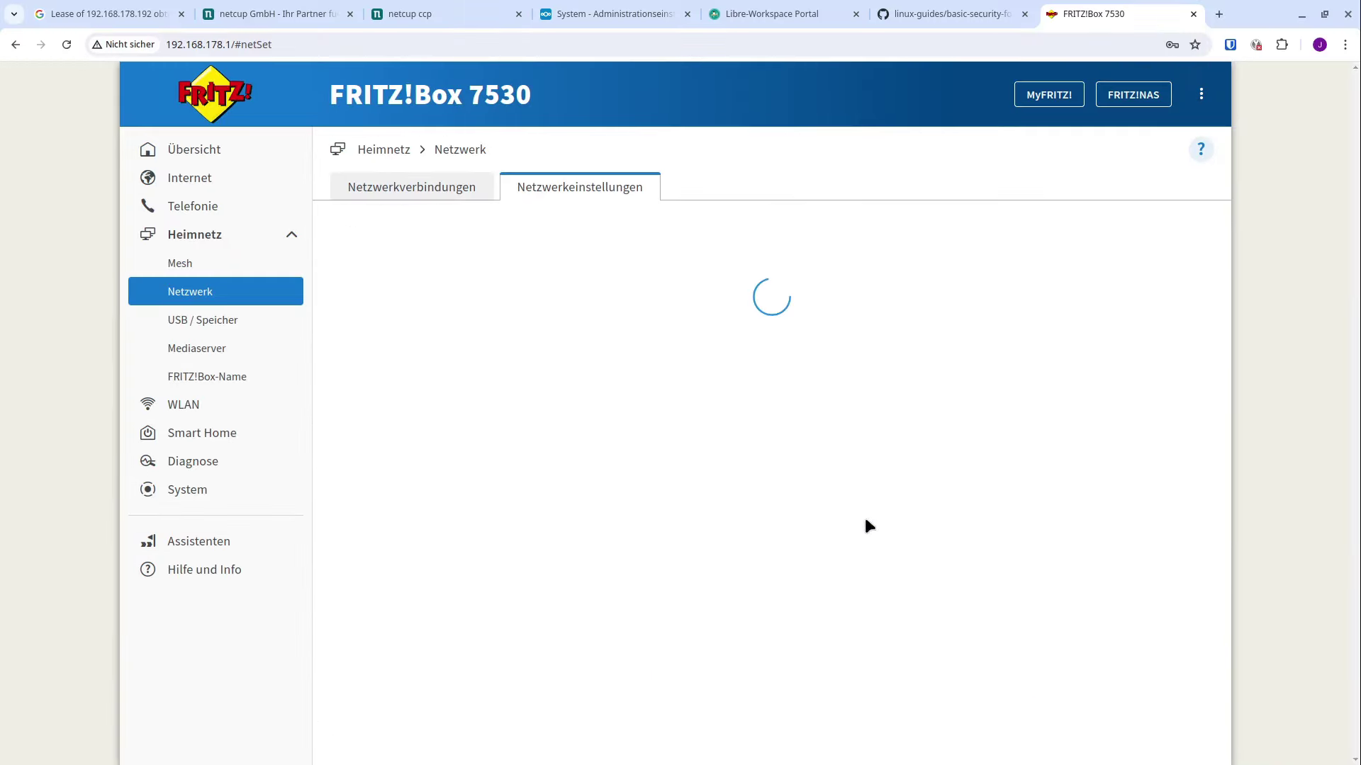
{"action": "scroll", "coordinate": [938, 331], "scroll_direction": "down", "scroll_amount": 10}
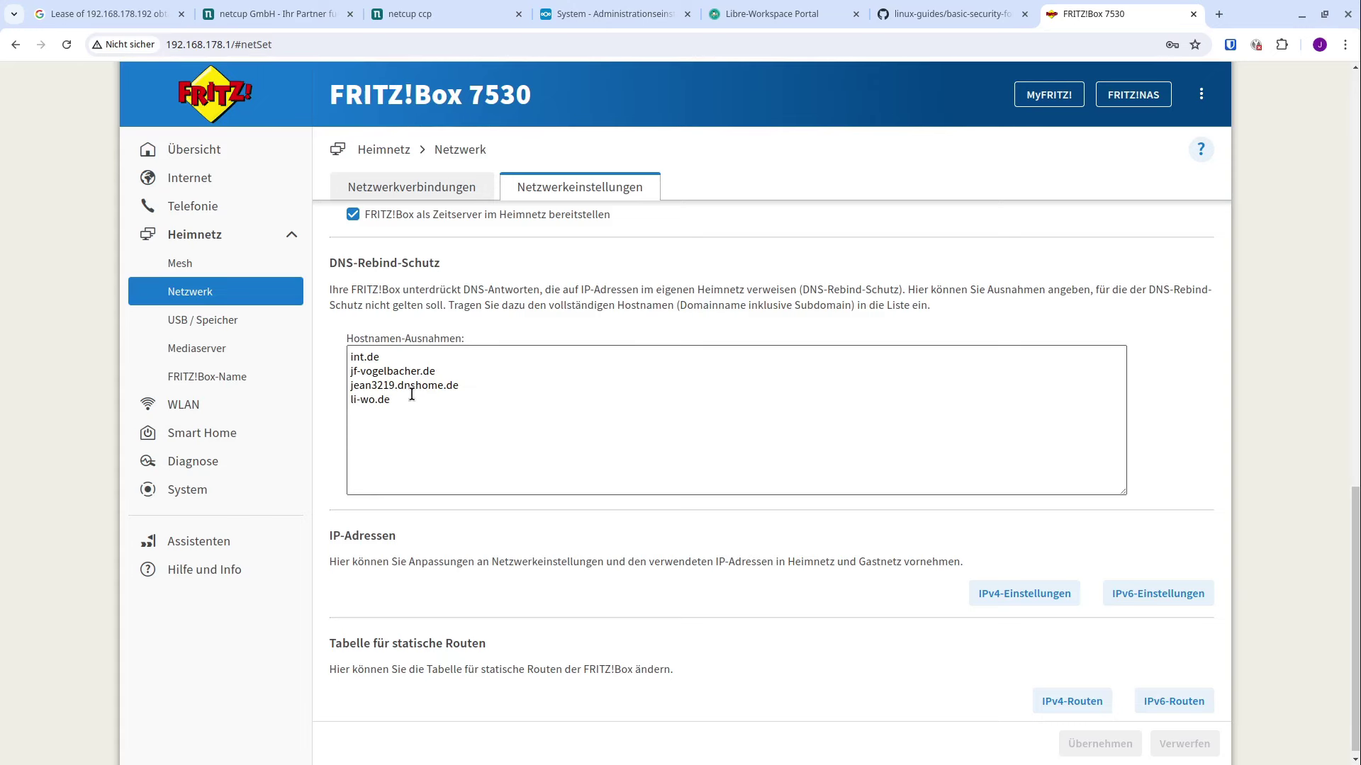
{"action": "scroll", "coordinate": [596, 287], "scroll_direction": "up", "scroll_amount": 15}
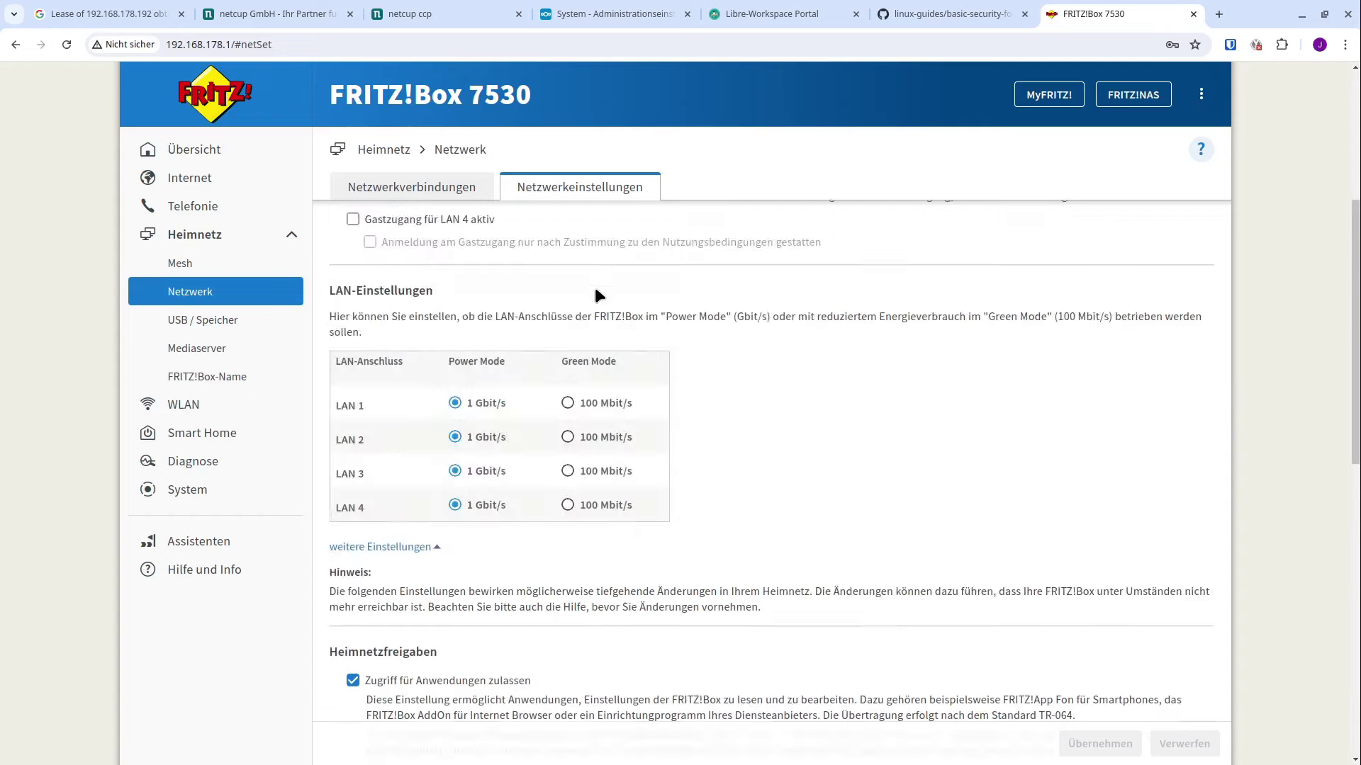
{"action": "scroll", "coordinate": [595, 291], "scroll_direction": "down", "scroll_amount": 6}
{"action": "scroll", "coordinate": [596, 296], "scroll_direction": "down", "scroll_amount": 8}
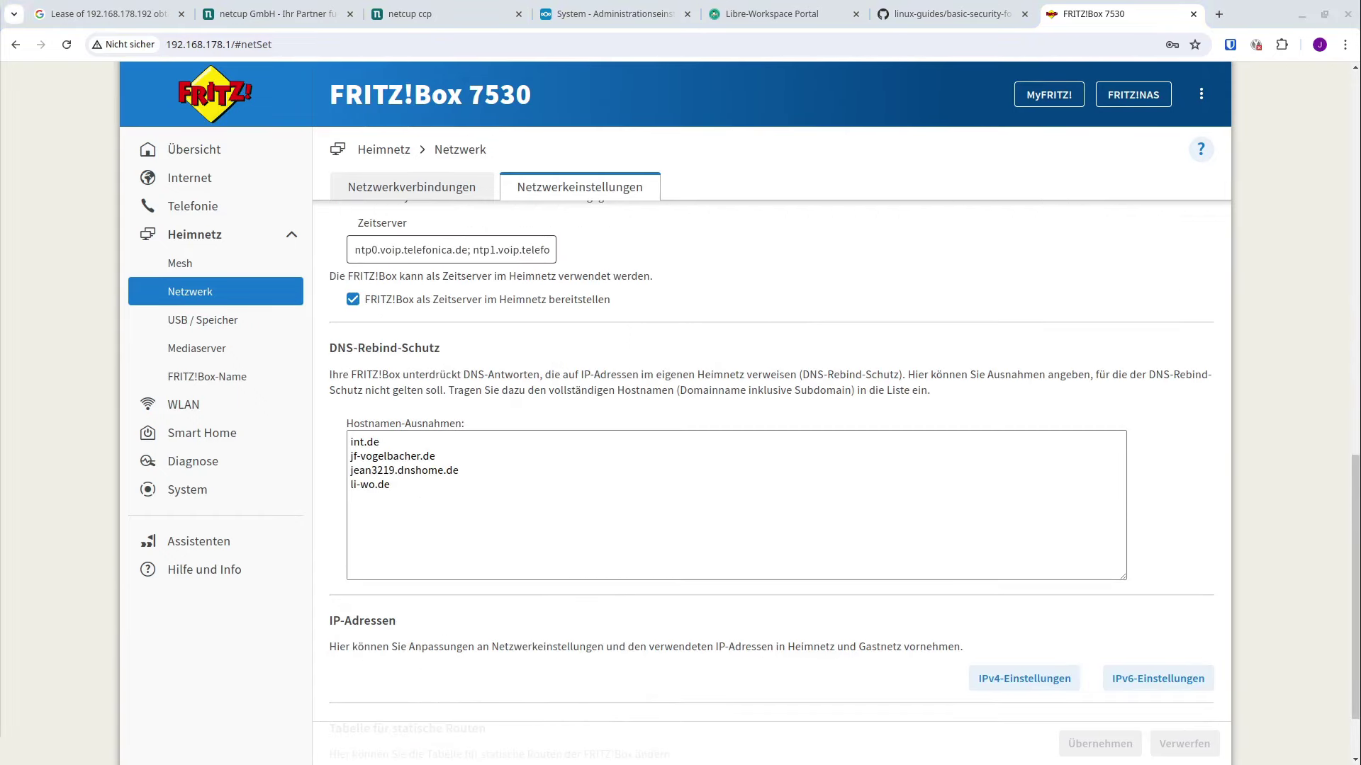
Return to the portal window and open the IPv4 settings of the FAU_Fulltunnel VPN in the system's network settings
{"action": "key", "text": "super+w"}
{"action": "left_click", "coordinate": [355, 510]}
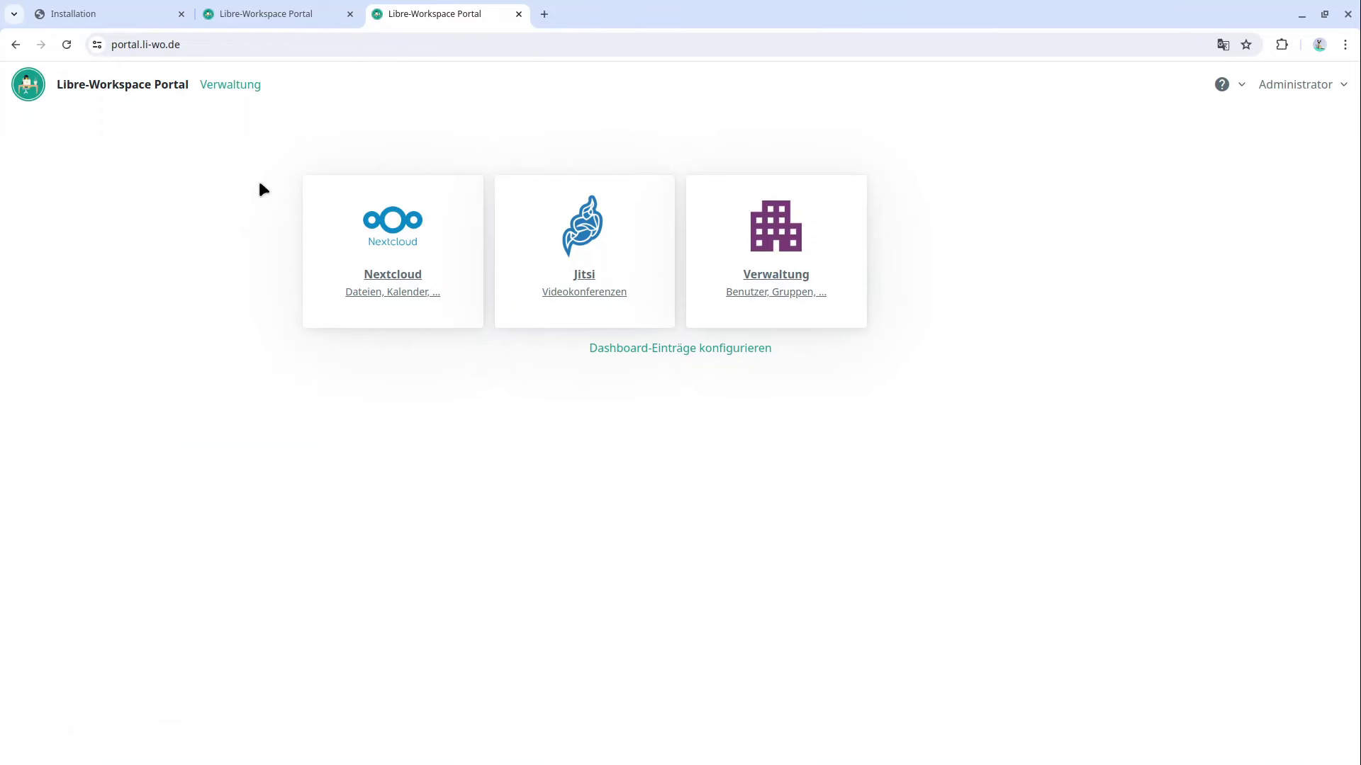
{"action": "left_click", "coordinate": [481, 283]}
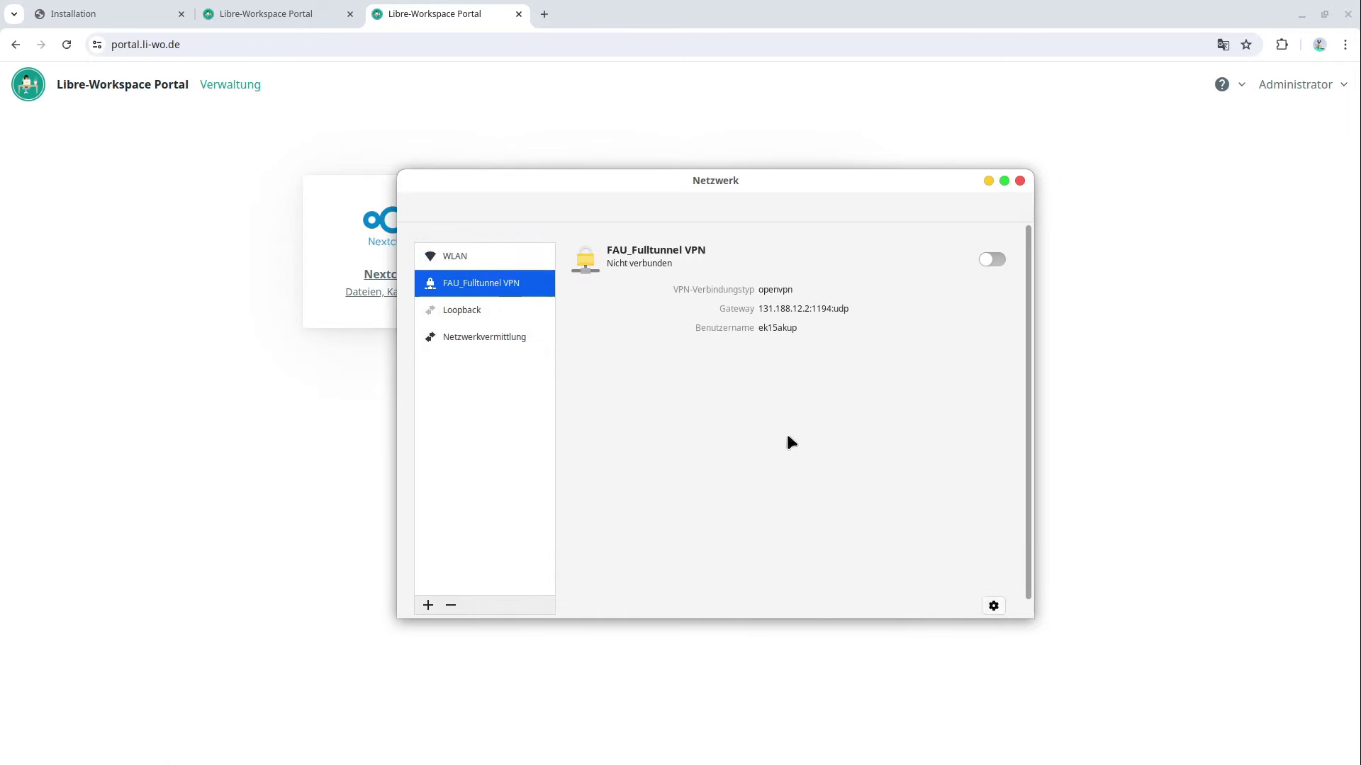
{"action": "left_click", "coordinate": [994, 606]}
{"action": "left_click", "coordinate": [536, 258]}
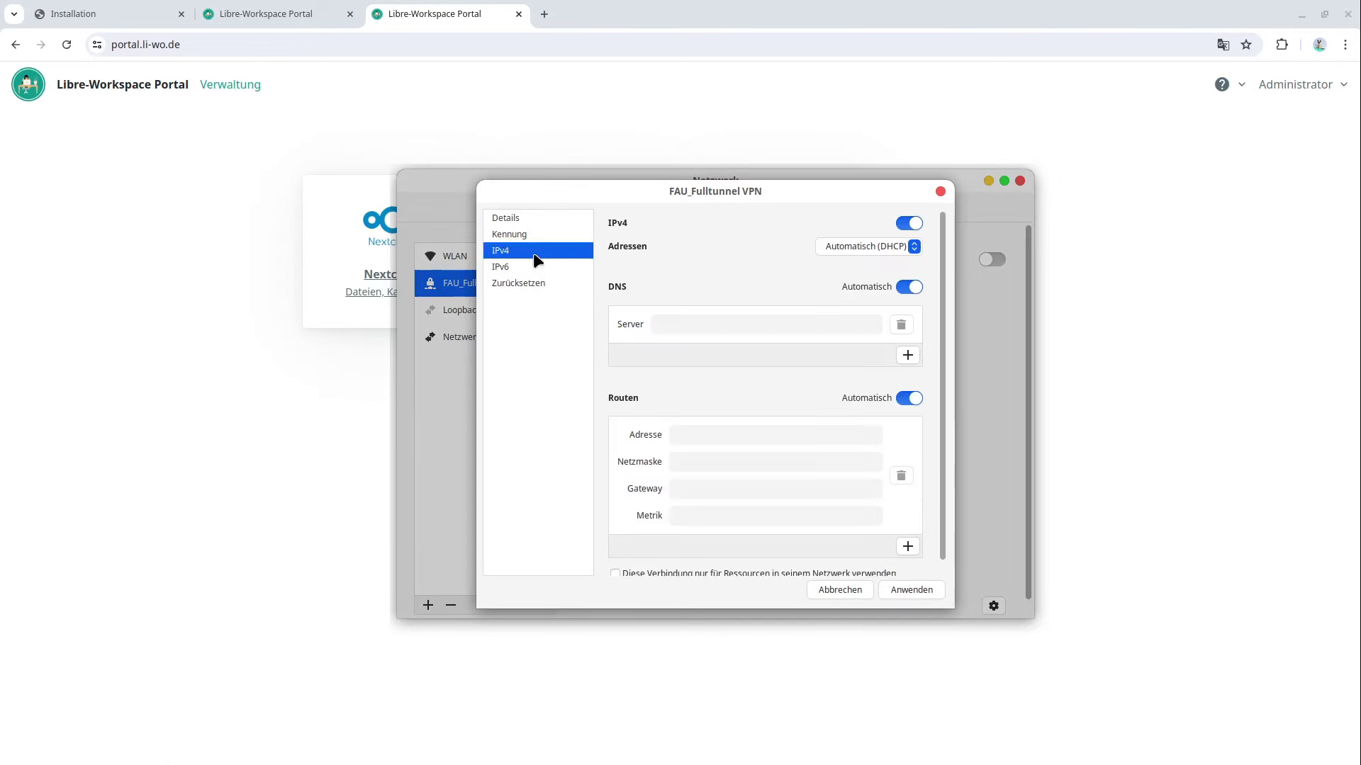
Enter 192.168.178.22 as the VPN connection's IPv4 DNS server and confirm the settings
{"action": "left_click", "coordinate": [743, 321]}
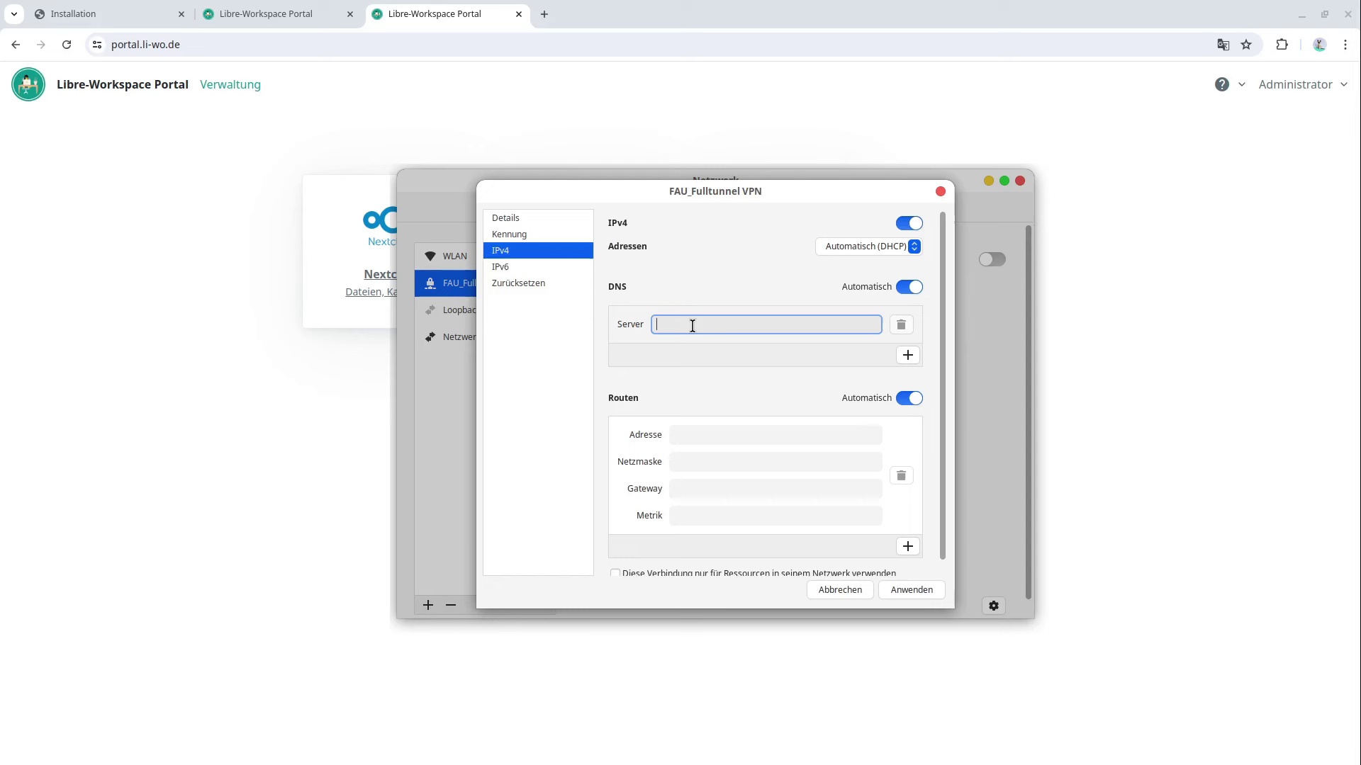
{"action": "type", "text": "192."}
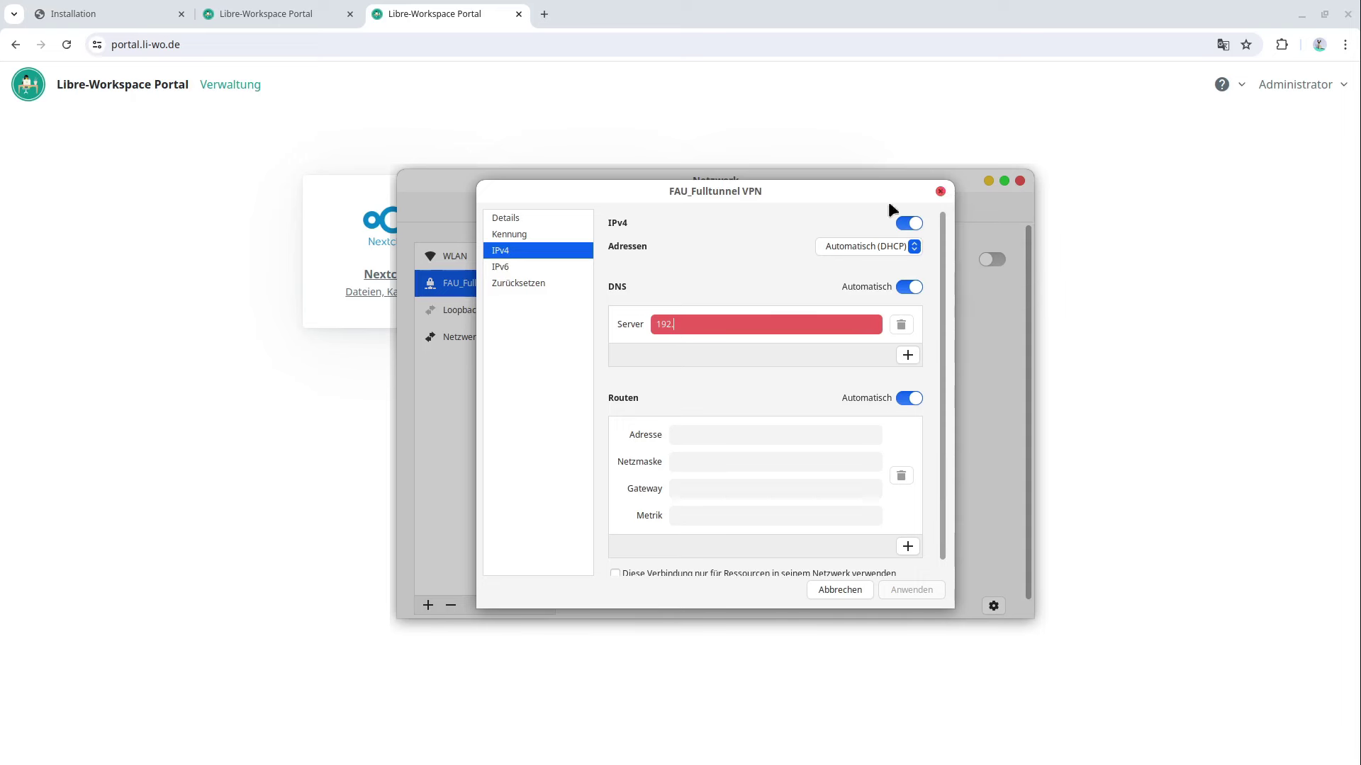
{"action": "type", "text": "168.178.22"}
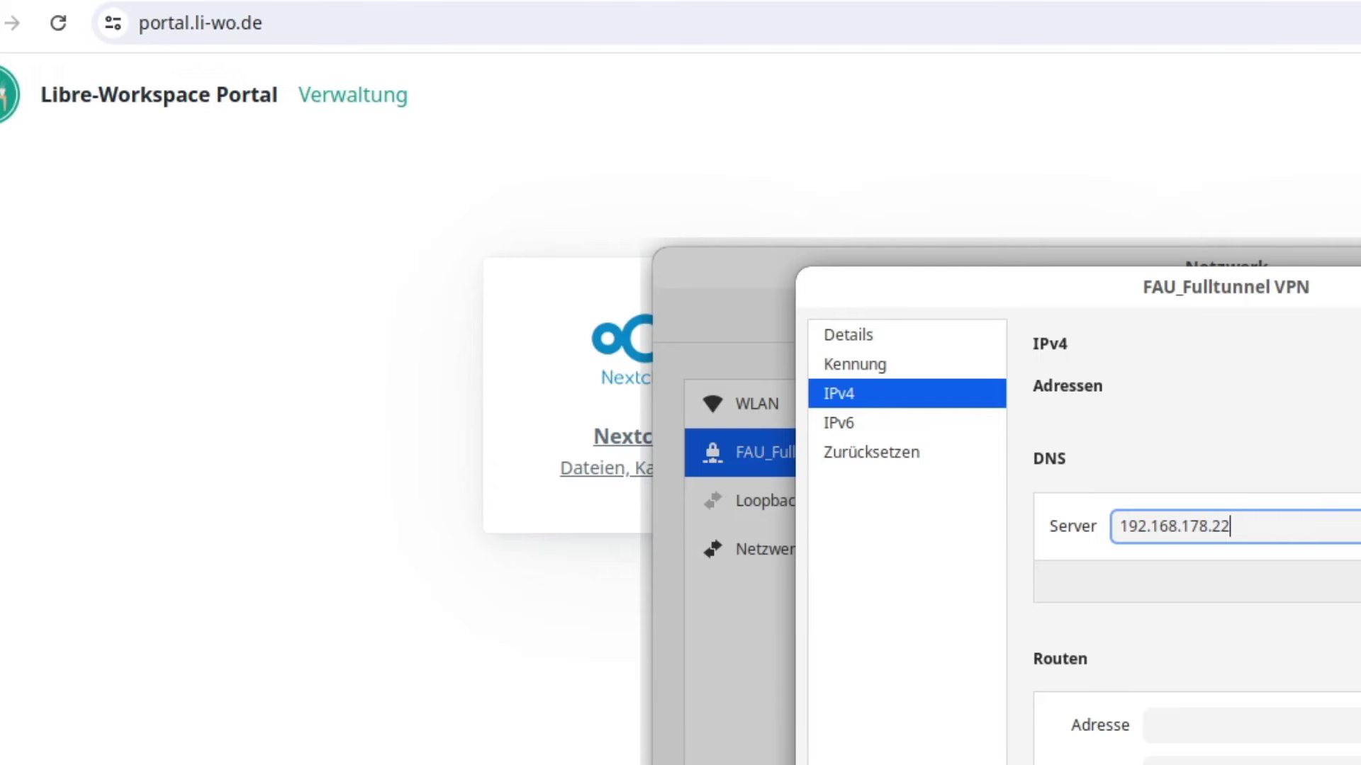
{"action": "key", "text": "Return"}
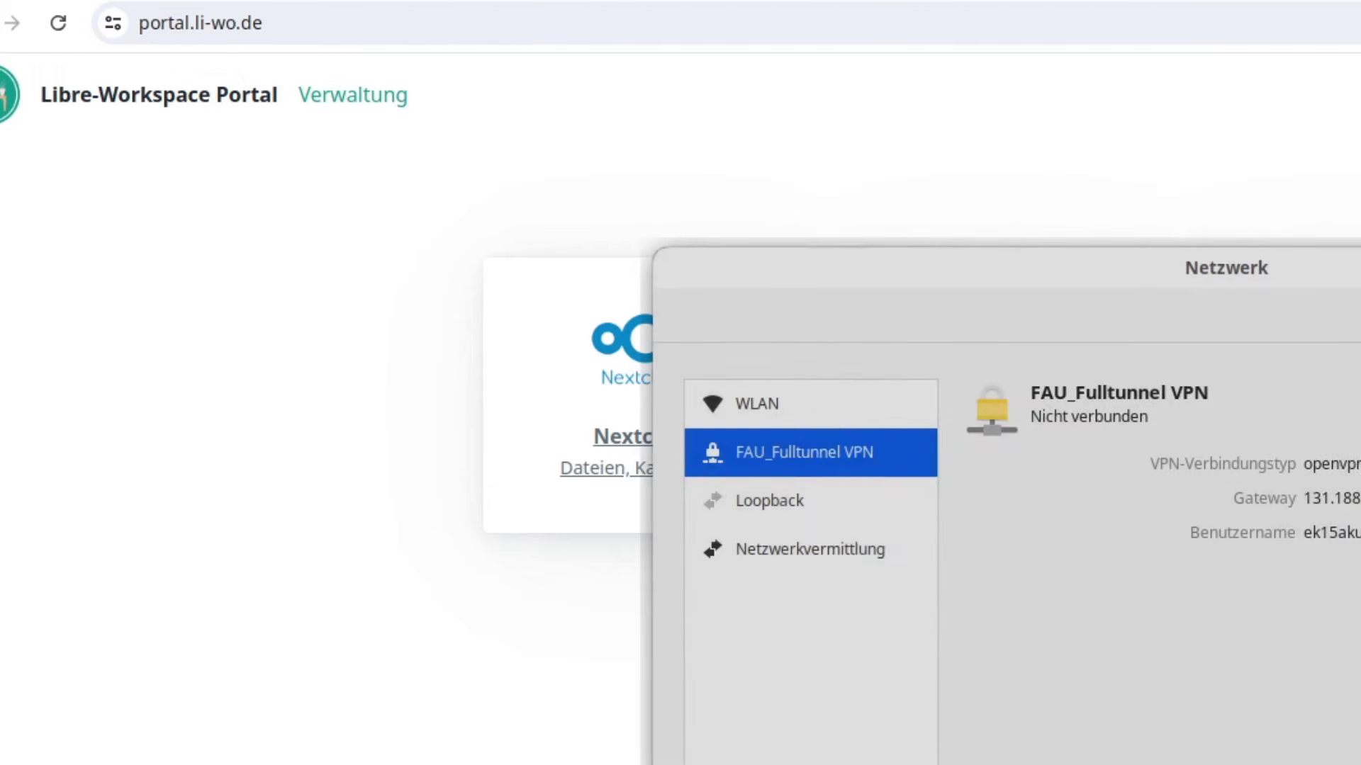
Close the network settings, switch to a new terminal, and open /etc/hosts in vim with sudo, entering the account password
{"action": "key", "text": "alt+F4"}
{"action": "key", "text": "ctrl+alt+t"}
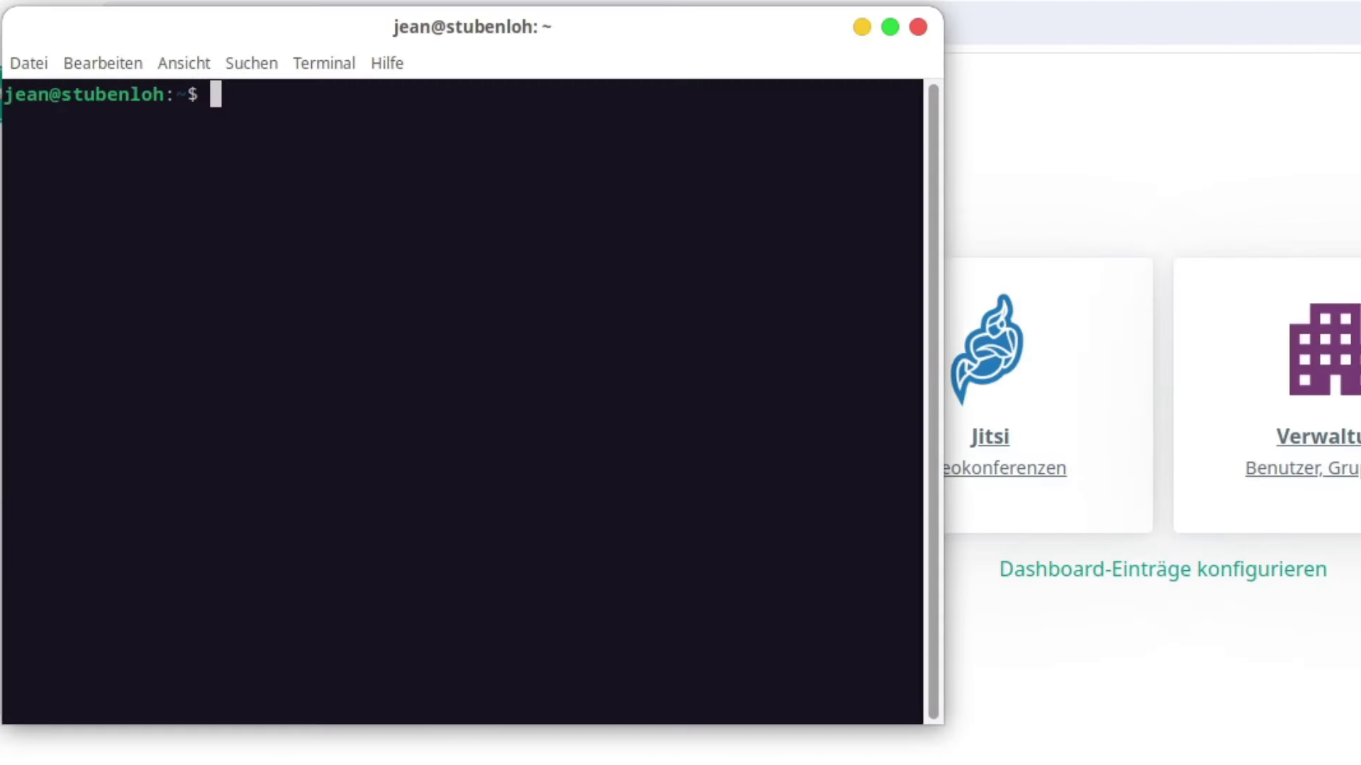
{"action": "type", "text": "sudo vim /etc/hosts"}
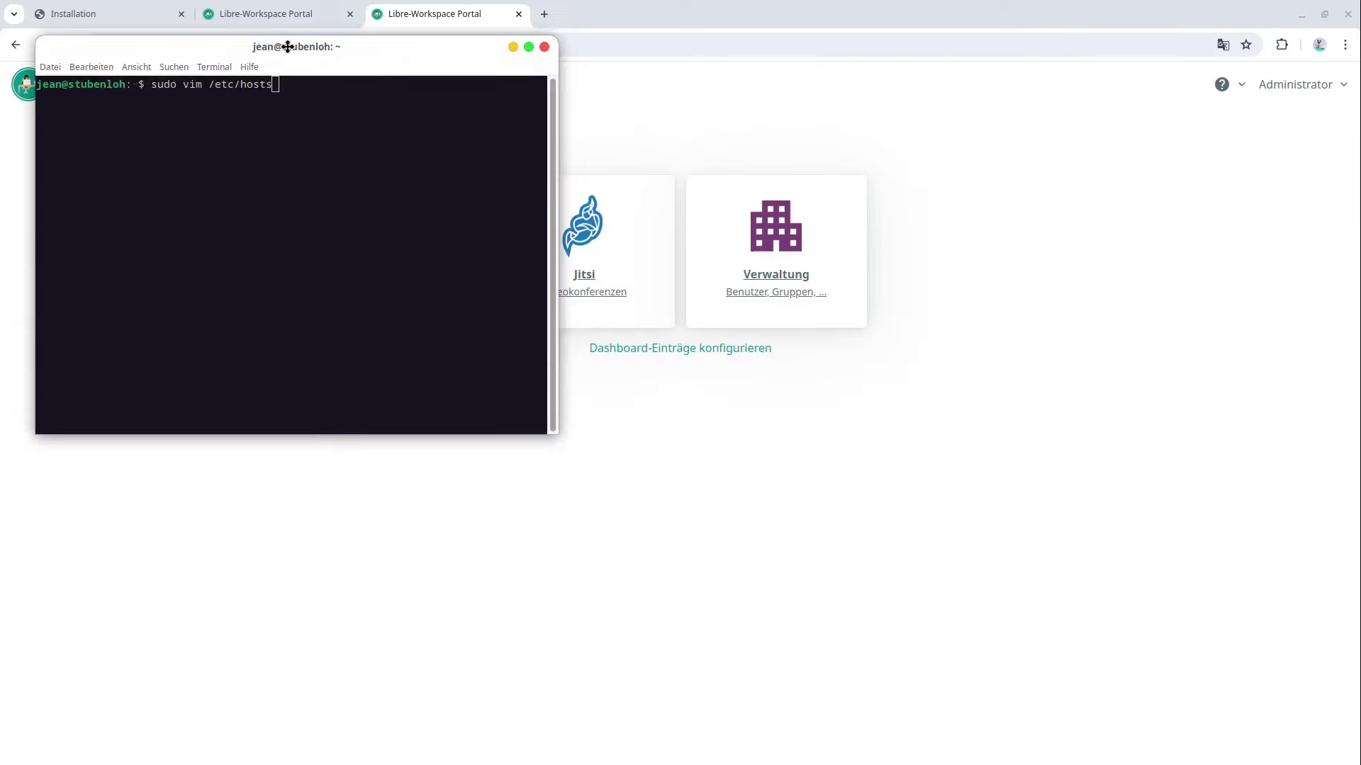
{"action": "left_click_drag", "start_coordinate": [452, 27], "coordinate": [835, 93]}
{"action": "key", "text": "Return"}
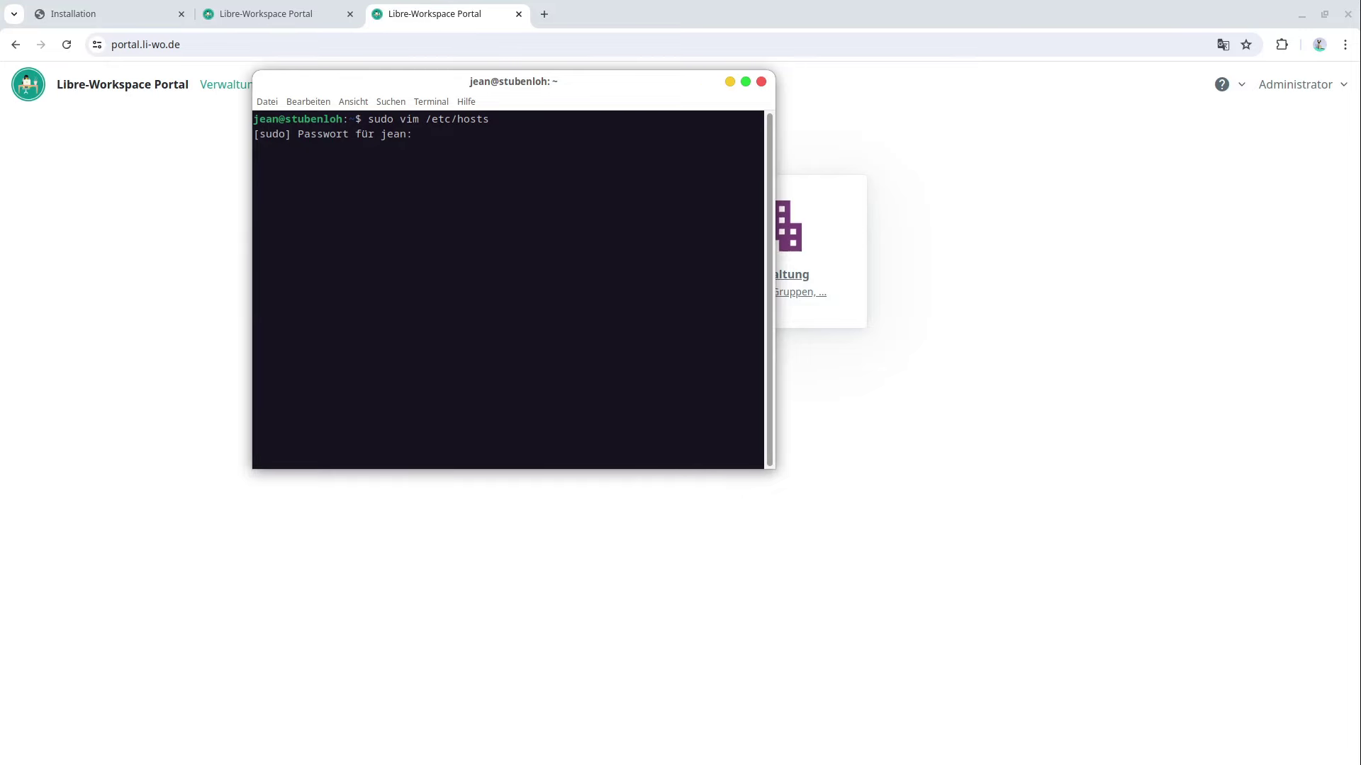
{"action": "key", "text": "ctrl+c"}
{"action": "key", "text": "Up"}
{"action": "key", "text": "Return"}
{"action": "key", "text": "Return"}
Append "192.168.178.22 portal.li-wo.de cloud.li-wo.de office.li-wo.de" as a new last line of /etc/hosts, save, and quit vim
{"action": "key", "text": "shift+g"}
{"action": "type", "text": "o"}
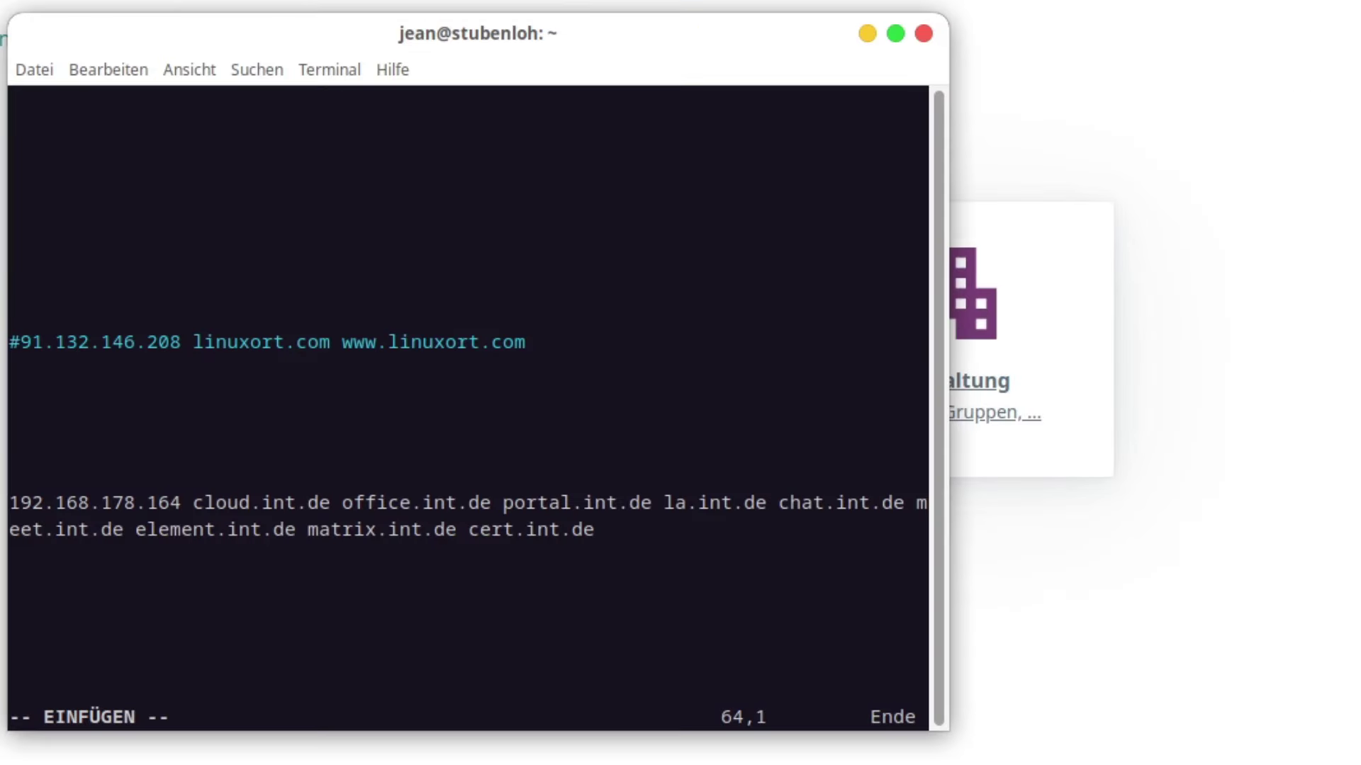
{"action": "type", "text": "192.168.178.22 "}
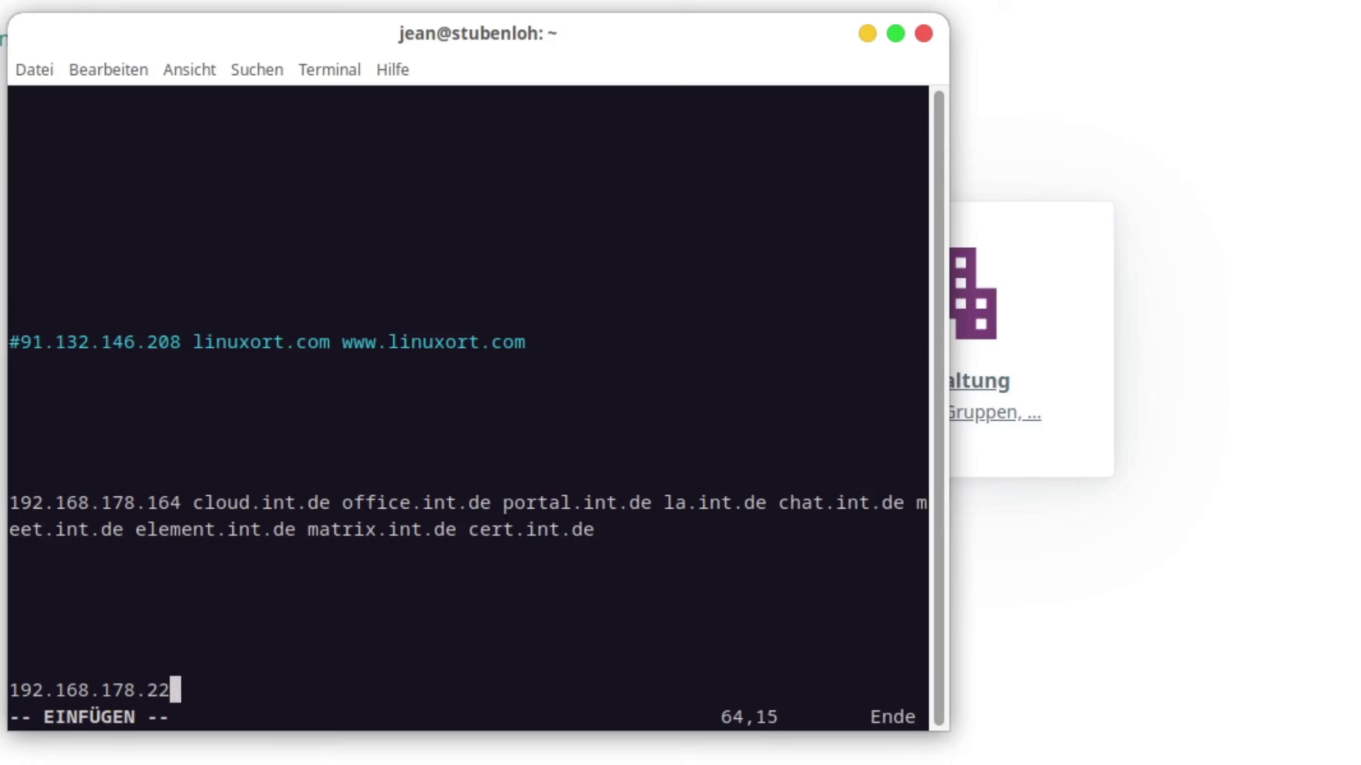
{"action": "type", "text": "portal"}
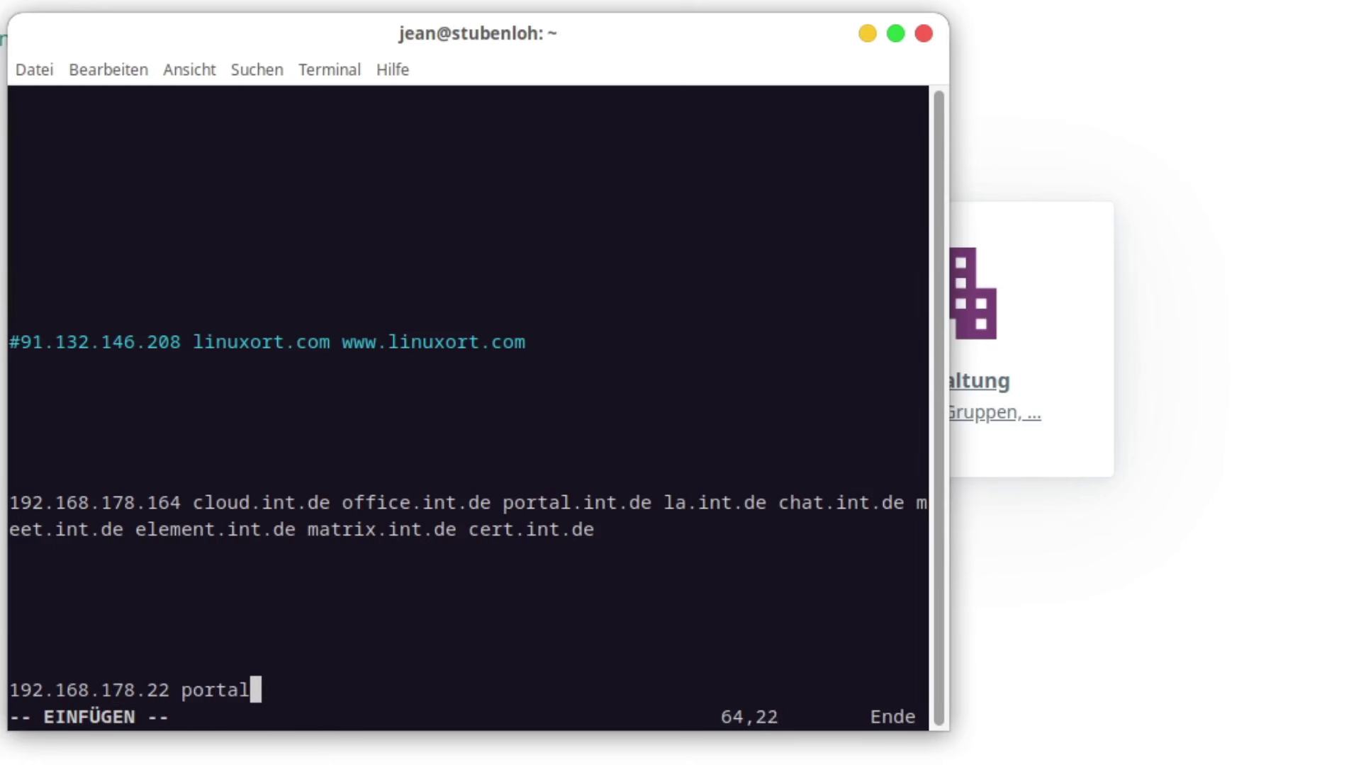
{"action": "type", "text": ".li-wo."}
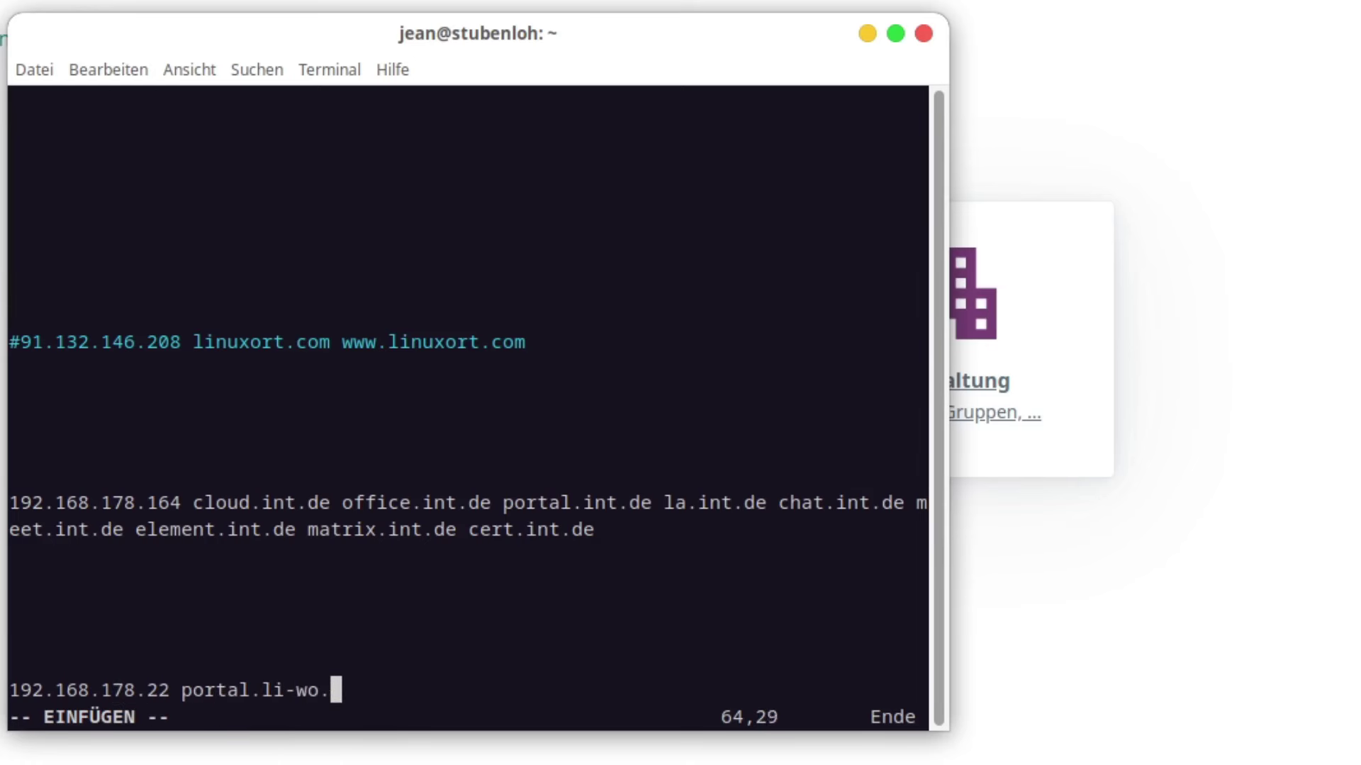
{"action": "type", "text": "de cloud.l"}
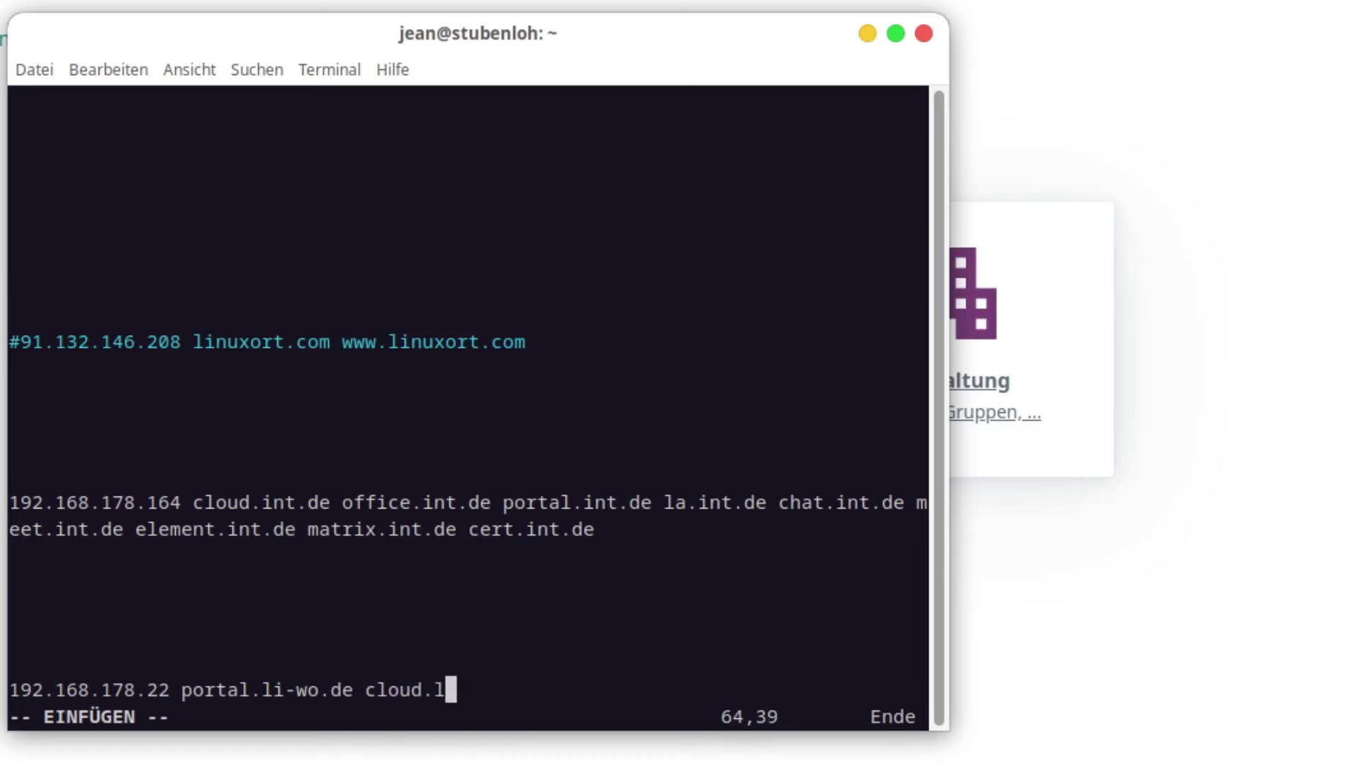
{"action": "type", "text": "i-wo.de o"}
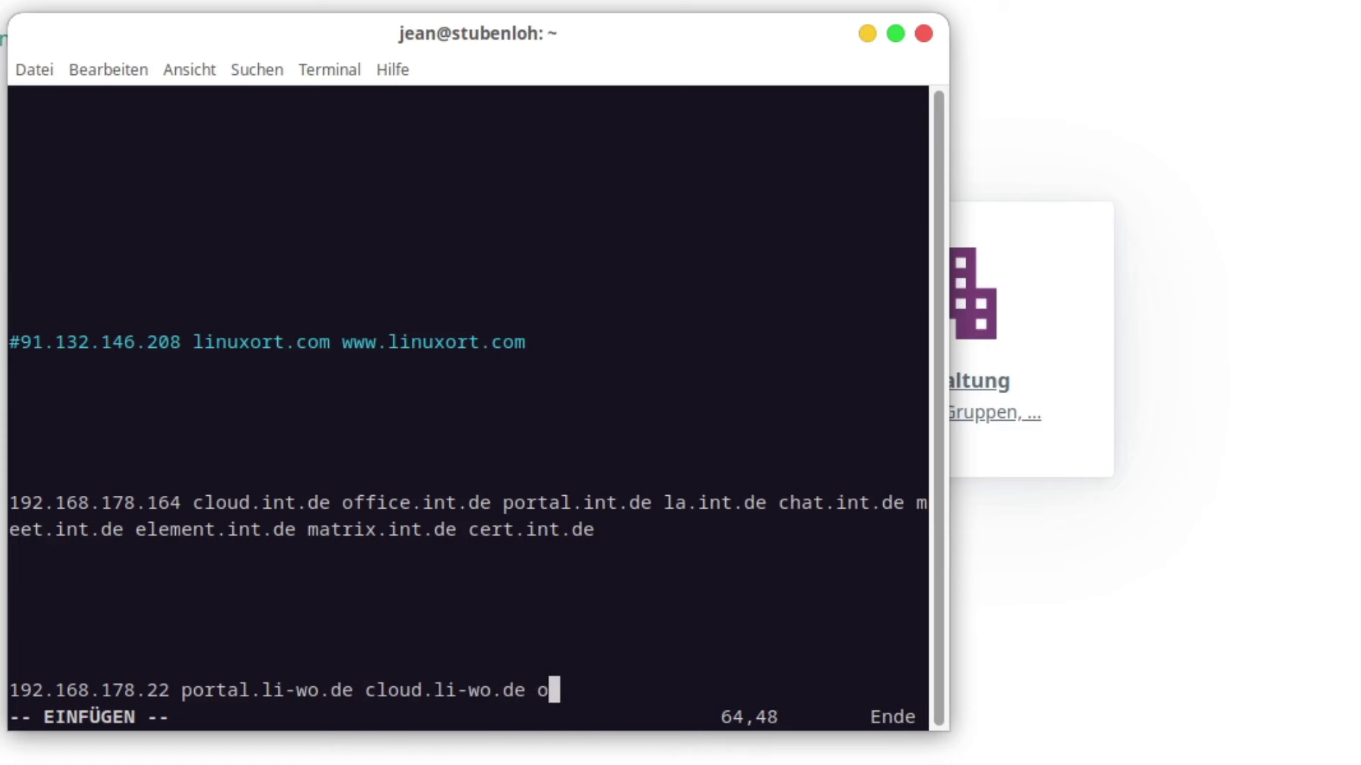
{"action": "type", "text": "ffice.li-wo.de"}
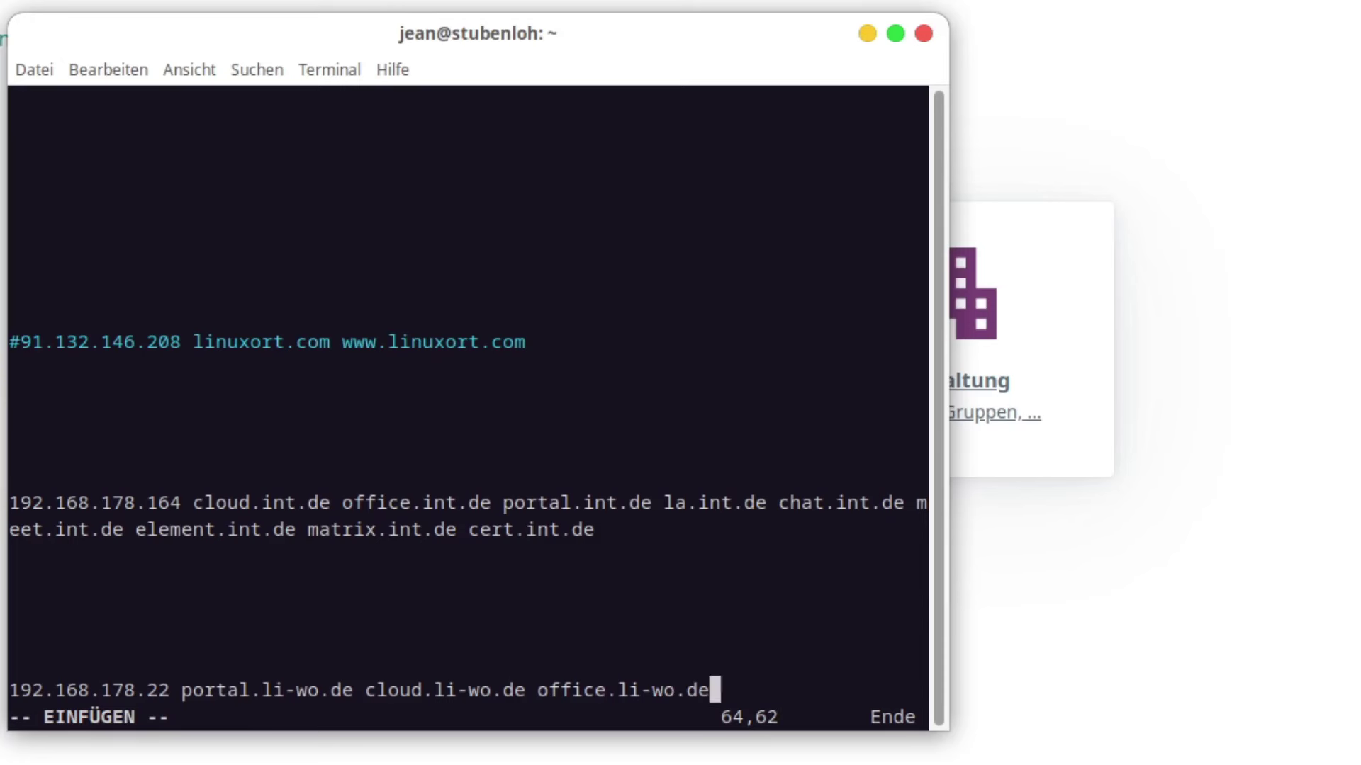
{"action": "key", "text": "Escape"}
{"action": "type", "text": ":wq"}
{"action": "key", "text": "Return"}
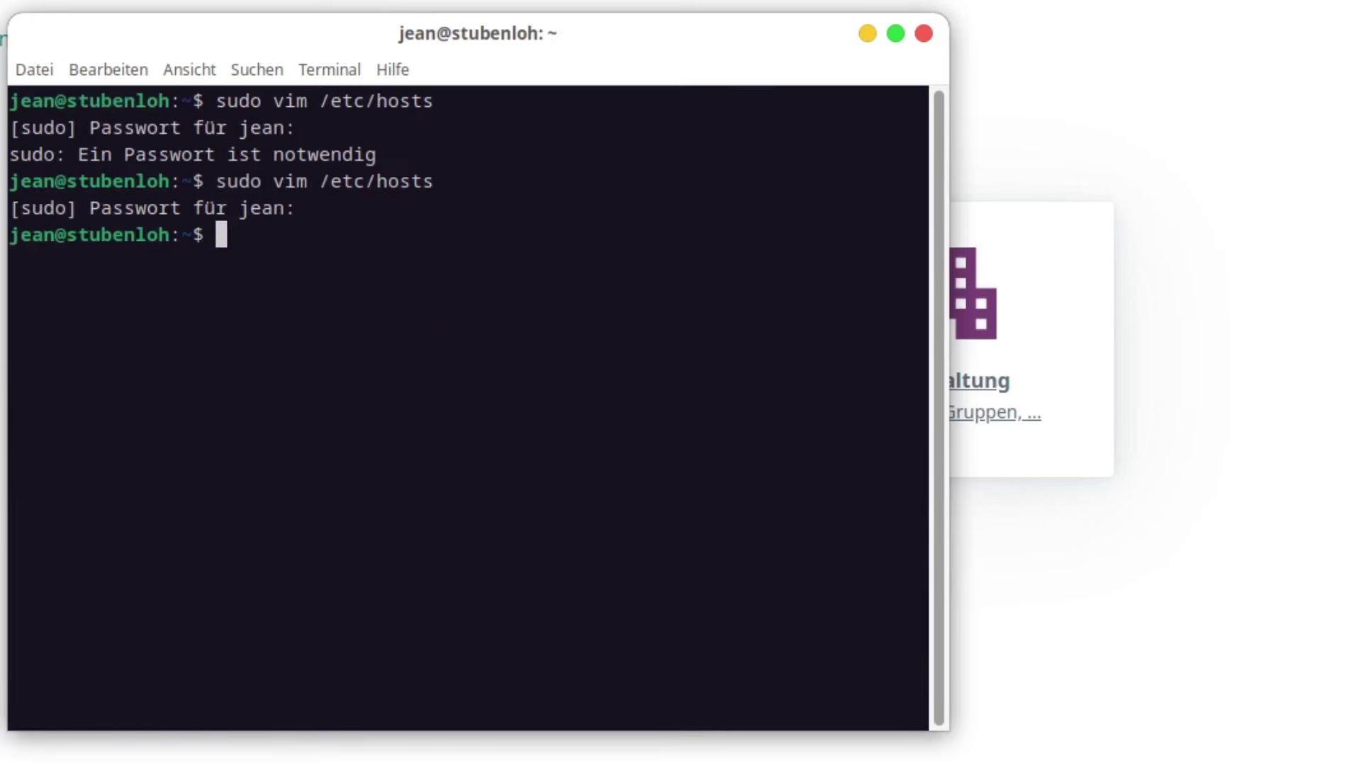
Switch to the FRITZ!Box window in Chrome to review the DNS-Rebind-Schutz exceptions, and return to the portal window's Installation documentation page
{"action": "key", "text": "alt+Tab"}
{"action": "left_click", "coordinate": [259, 71]}
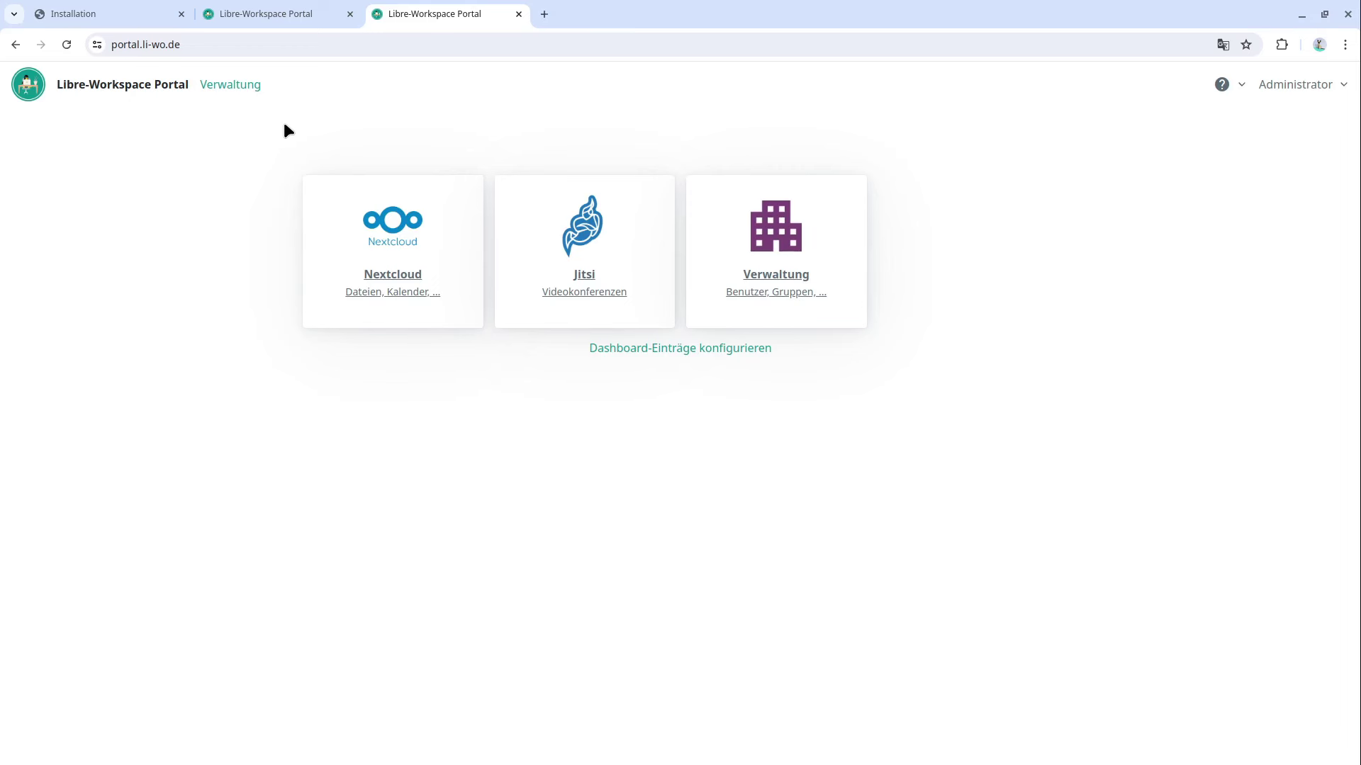
{"action": "key", "text": "super"}
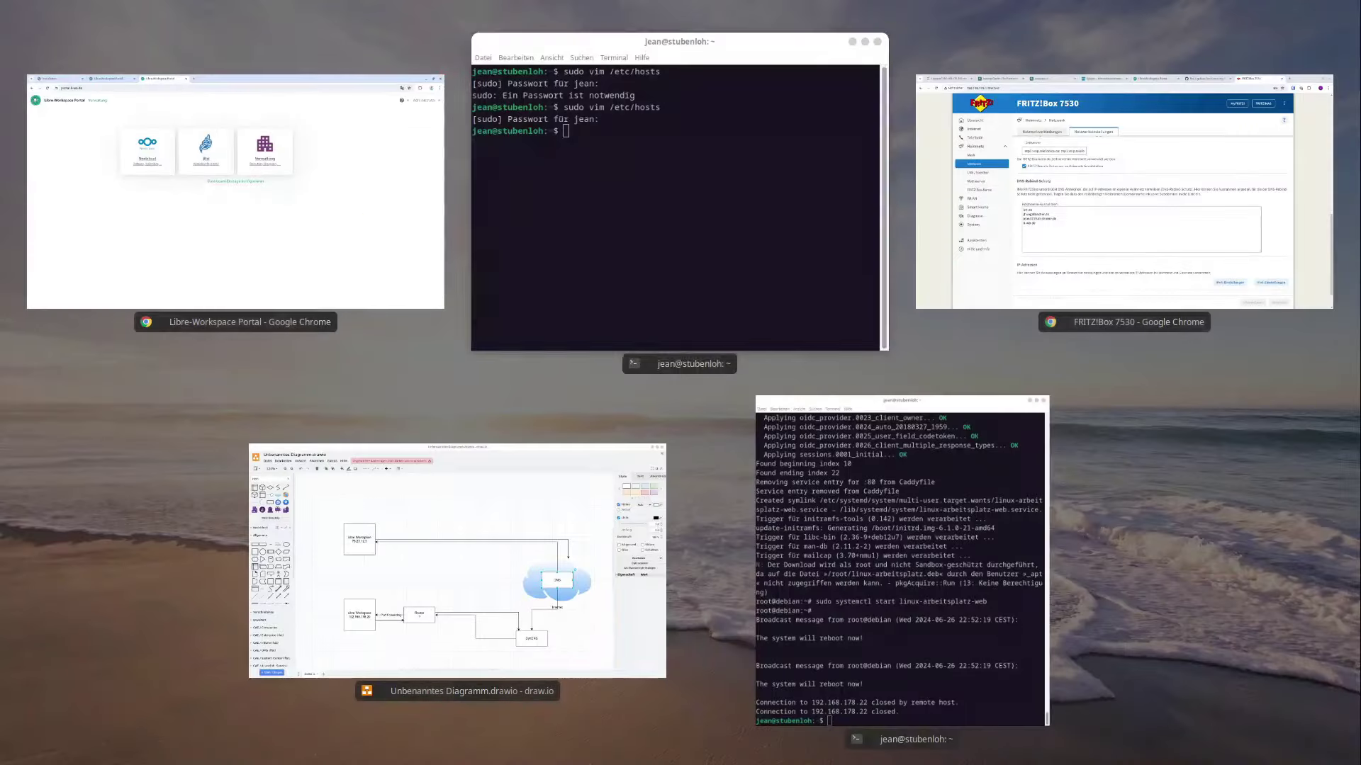
{"action": "left_click", "coordinate": [1106, 132]}
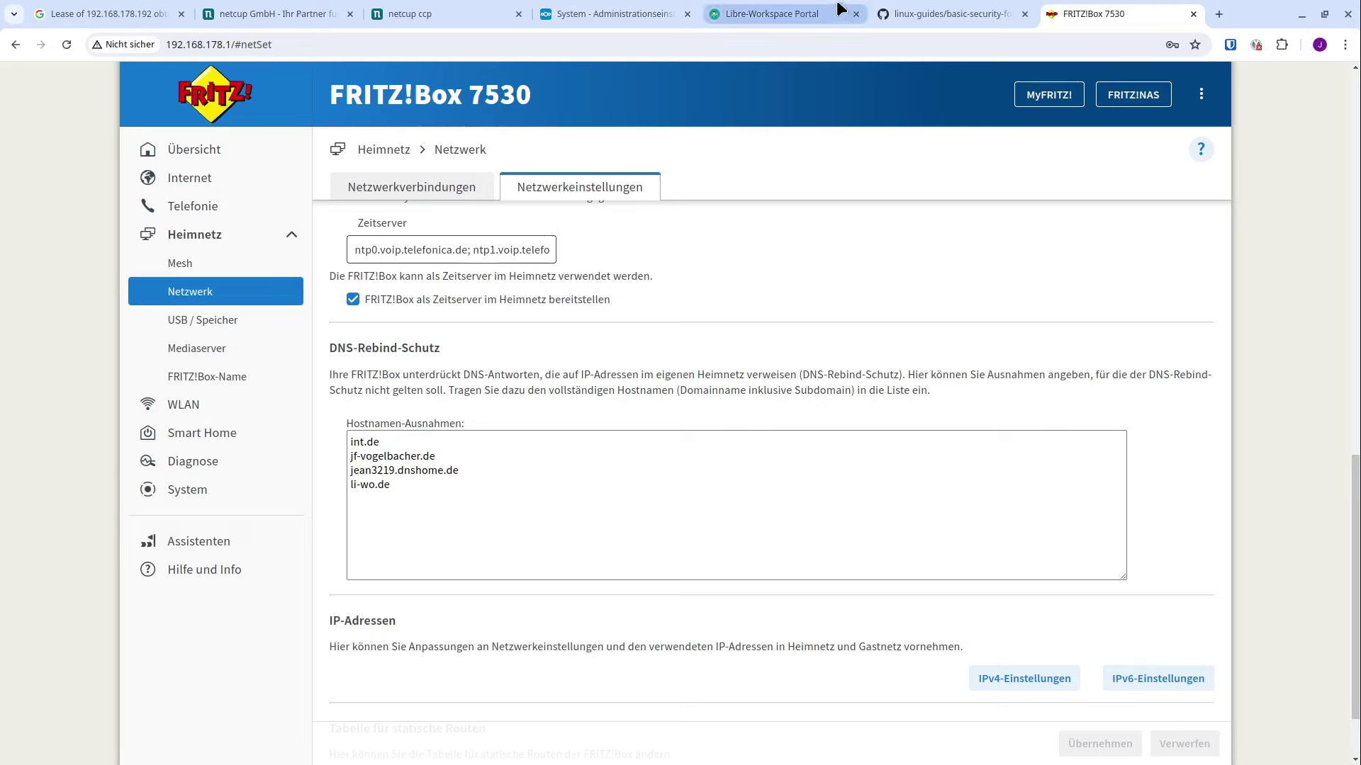
{"action": "mouse_move", "coordinate": [3, 3]}
{"action": "left_click", "coordinate": [511, 184]}
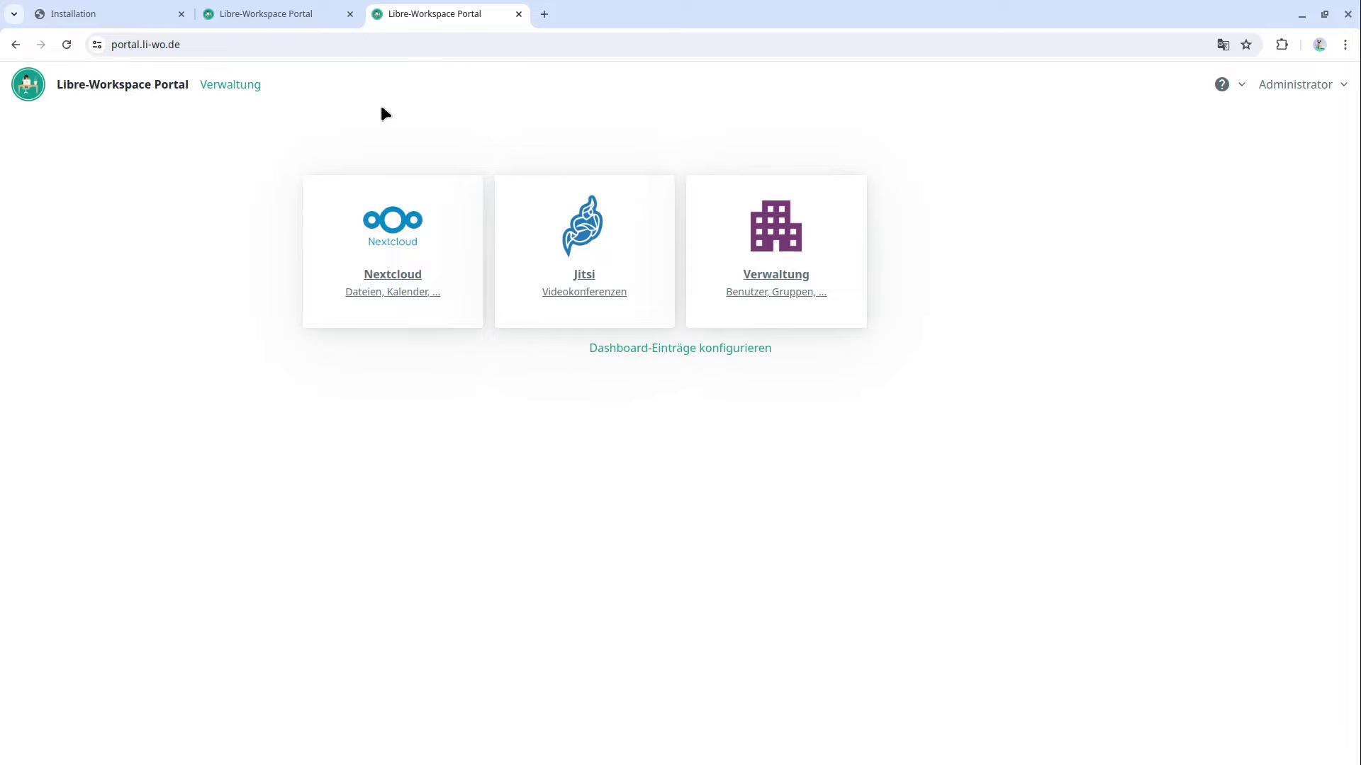
{"action": "left_click", "coordinate": [264, 13]}
{"action": "left_click", "coordinate": [100, 12]}
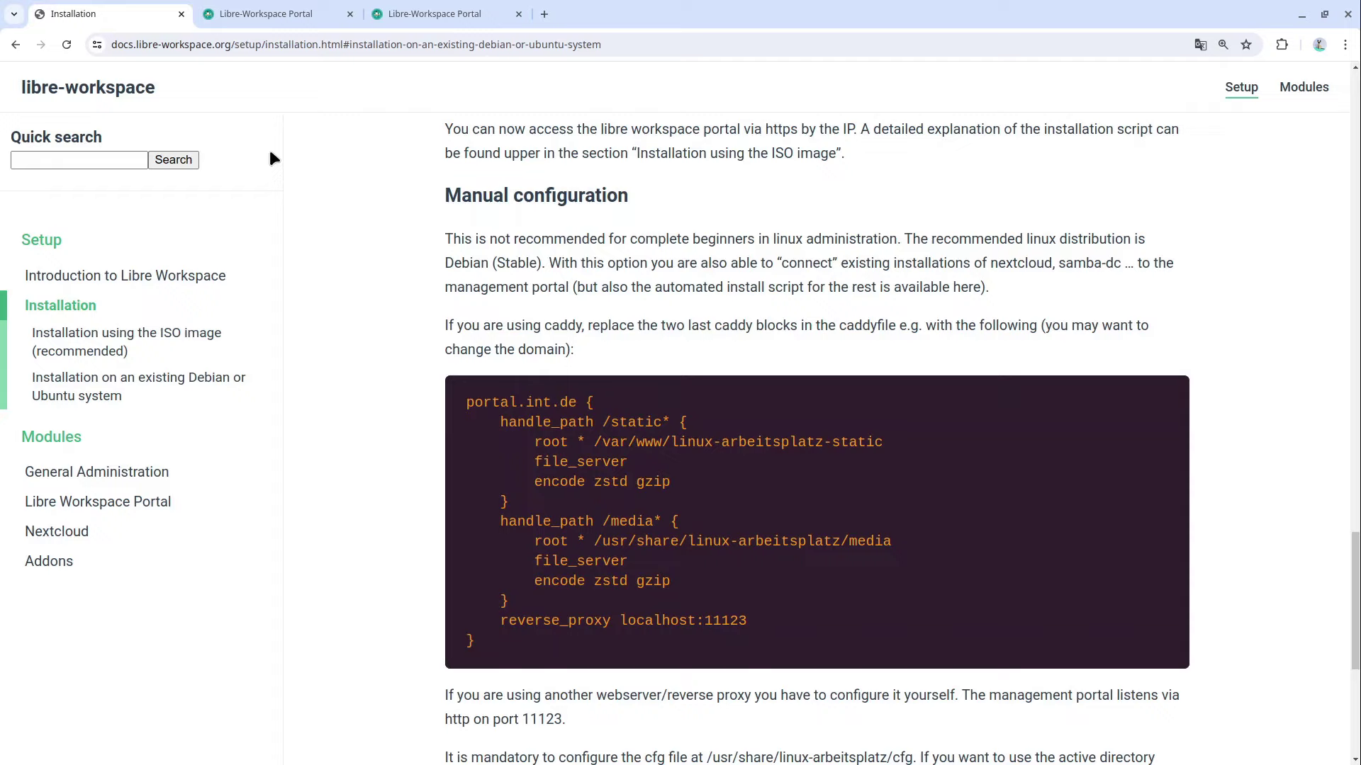
Open libre-workspace.org in a new browser tab and examine the Jetzt starten section with its self-administration and support offers
{"action": "left_click", "coordinate": [545, 13]}
{"action": "type", "text": "libre-workspace.org"}
{"action": "key", "text": "Return"}
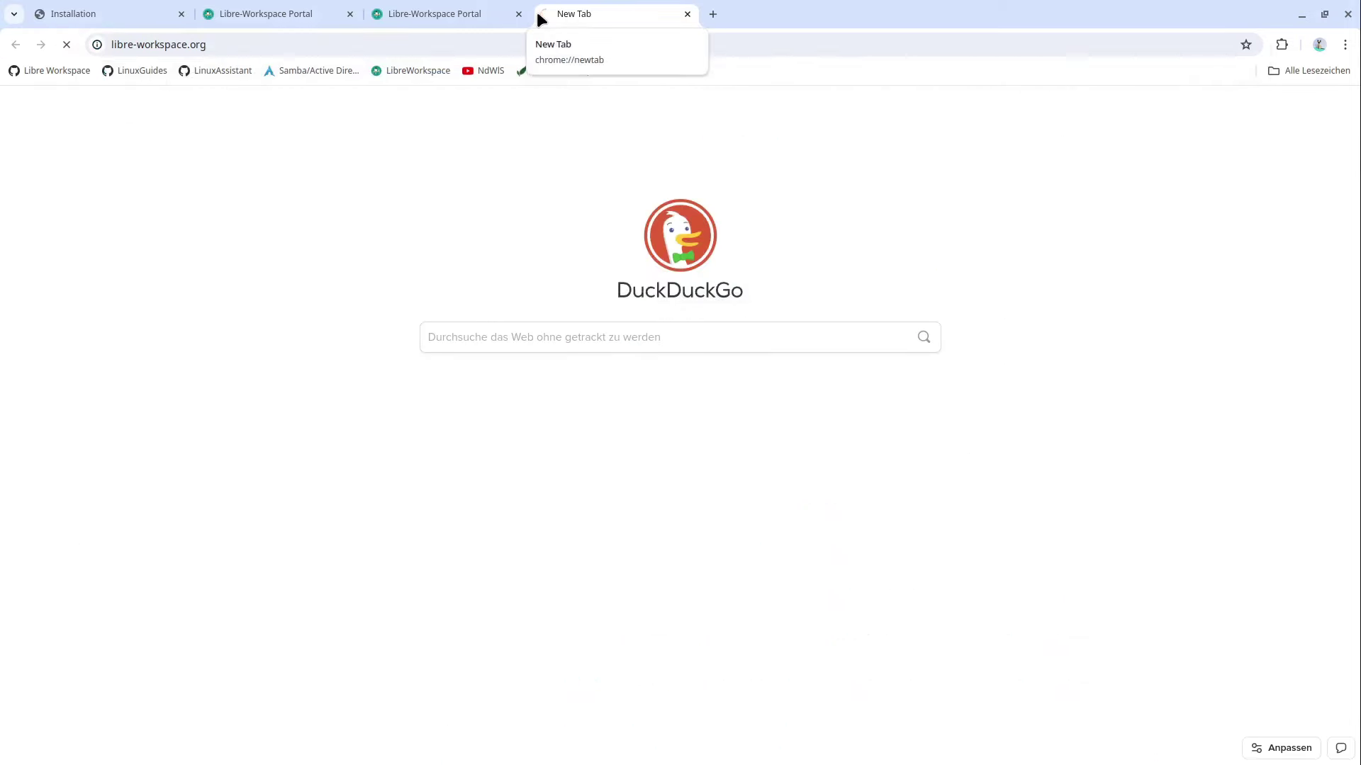
{"action": "scroll", "coordinate": [614, 499], "scroll_direction": "down", "scroll_amount": 10}
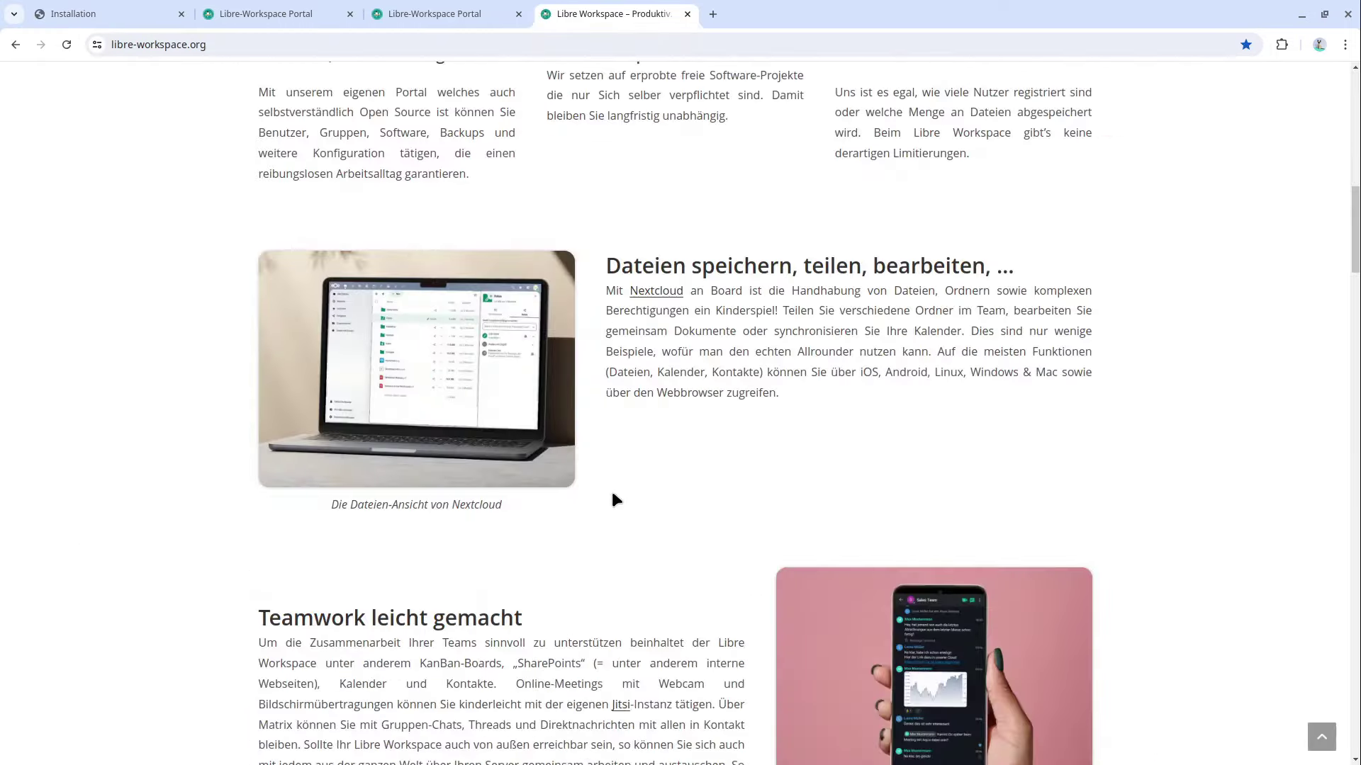
{"action": "scroll", "coordinate": [613, 496], "scroll_direction": "down", "scroll_amount": 20}
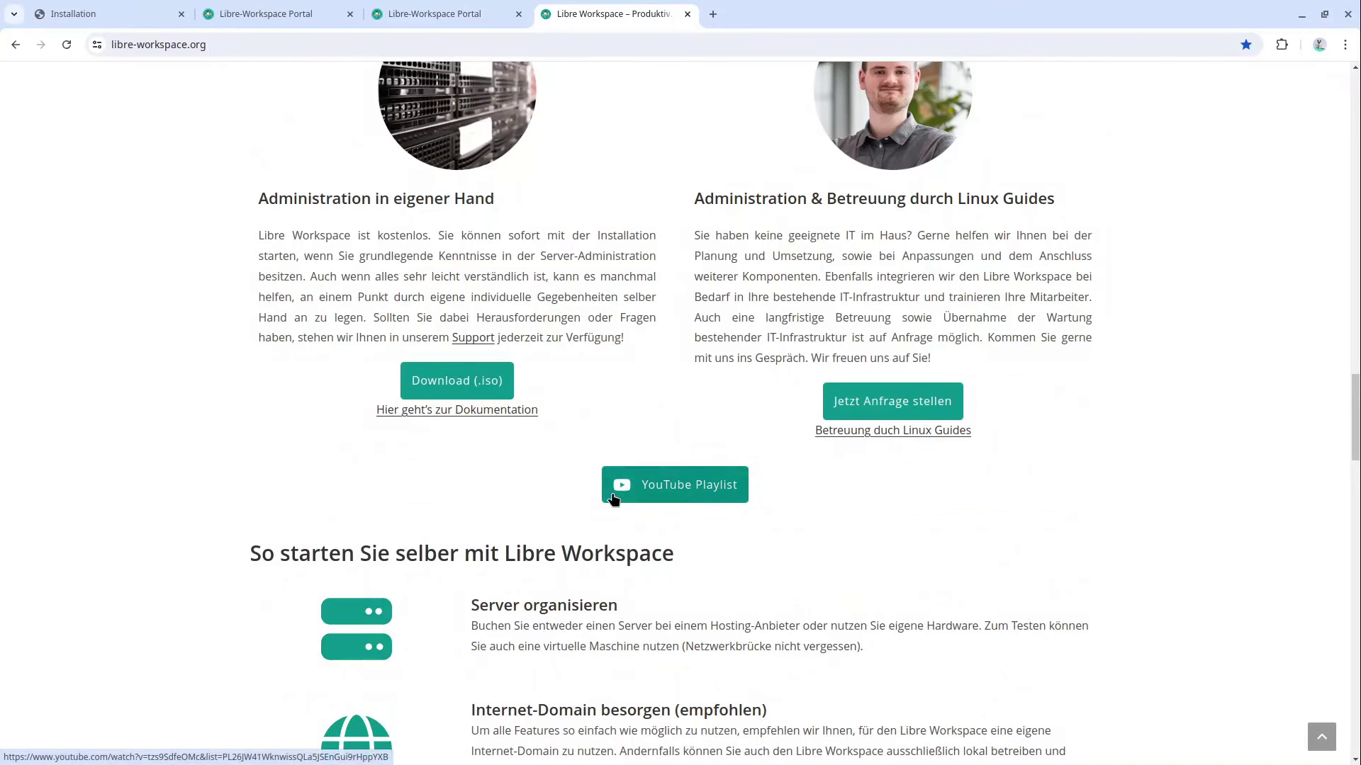
{"action": "scroll", "coordinate": [616, 489], "scroll_direction": "up", "scroll_amount": 3}
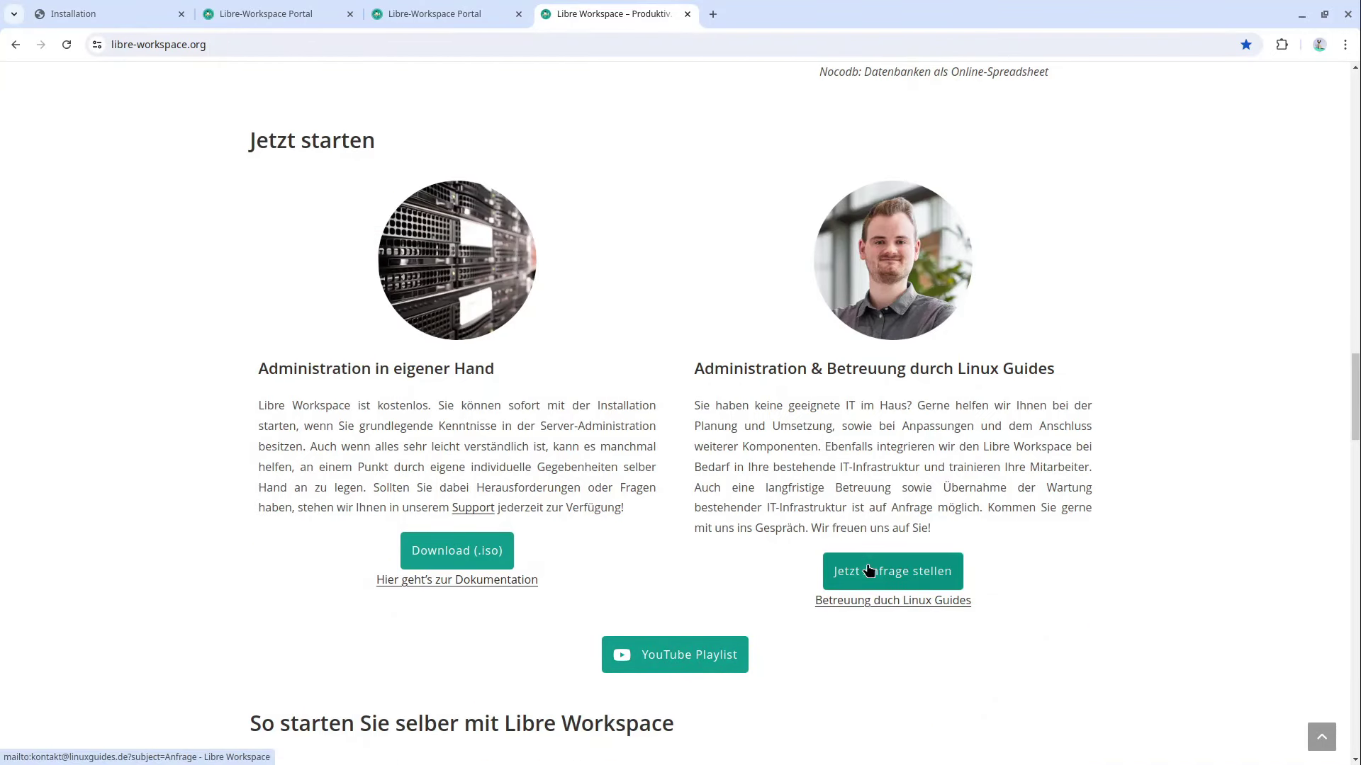
Open linuxguides.de/linux-support/ in another new browser tab and look over the Linux Support topics and prices
{"action": "left_click", "coordinate": [713, 14]}
{"action": "type", "text": "linuxguides.de/linux-support/"}
{"action": "key", "text": "Return"}
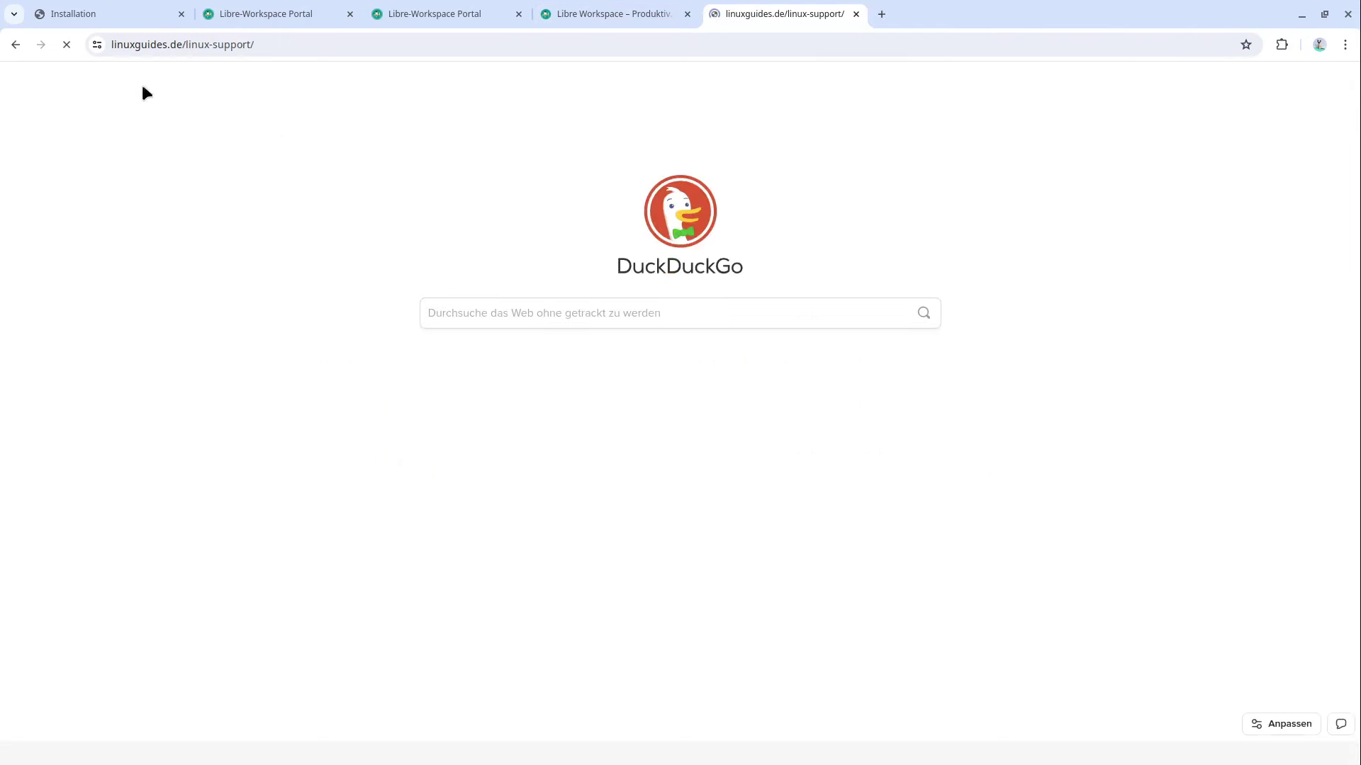
{"action": "scroll", "coordinate": [397, 383], "scroll_direction": "down", "scroll_amount": 5}
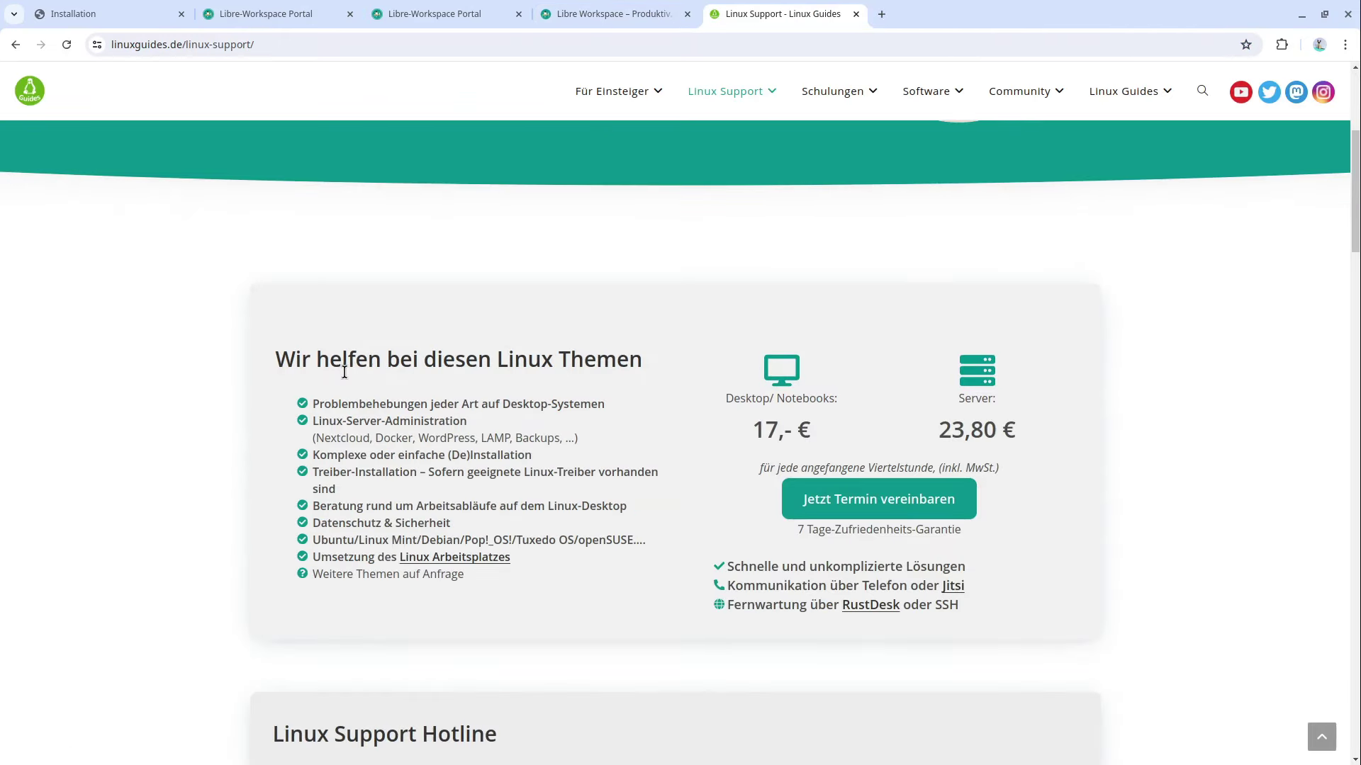
{"action": "scroll", "coordinate": [439, 404], "scroll_direction": "up", "scroll_amount": 5}
{"action": "scroll", "coordinate": [476, 346], "scroll_direction": "down", "scroll_amount": 3}
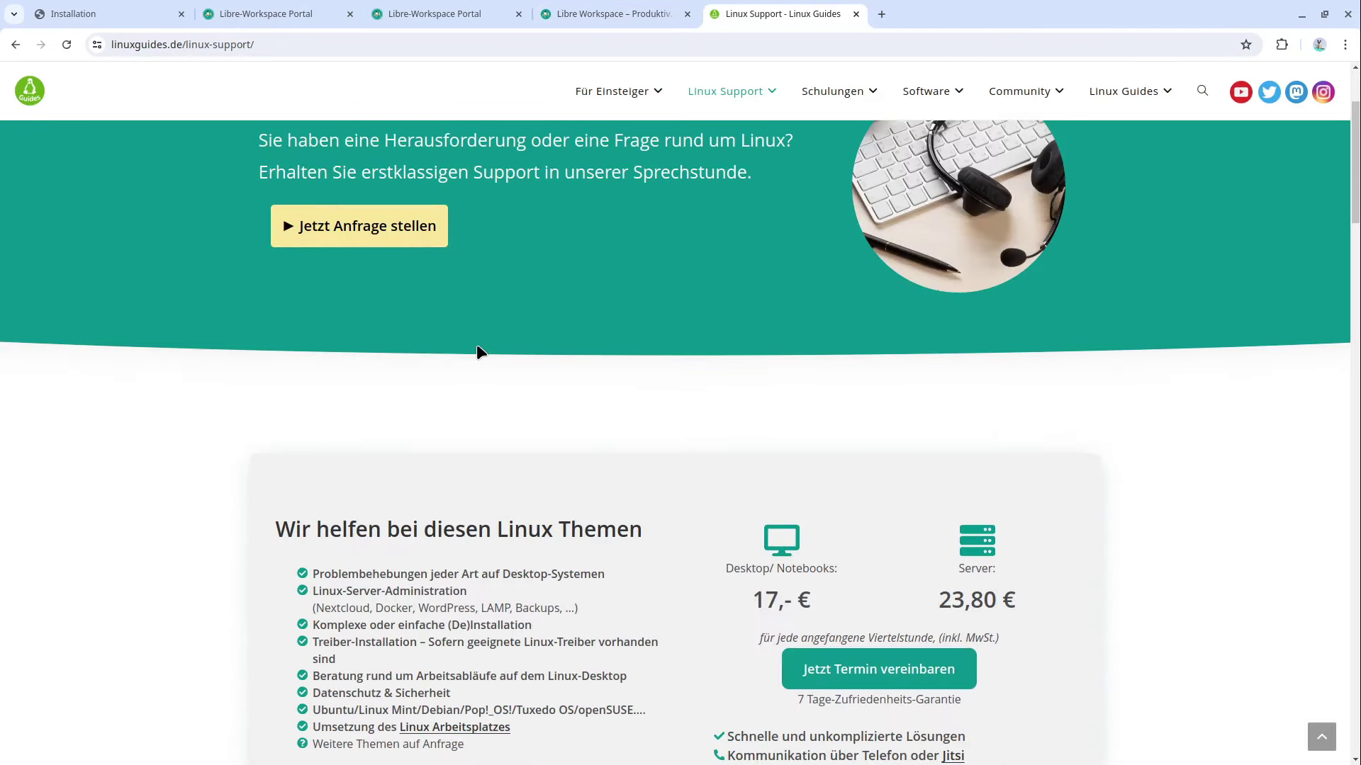
{"action": "scroll", "coordinate": [476, 345], "scroll_direction": "up", "scroll_amount": 3}
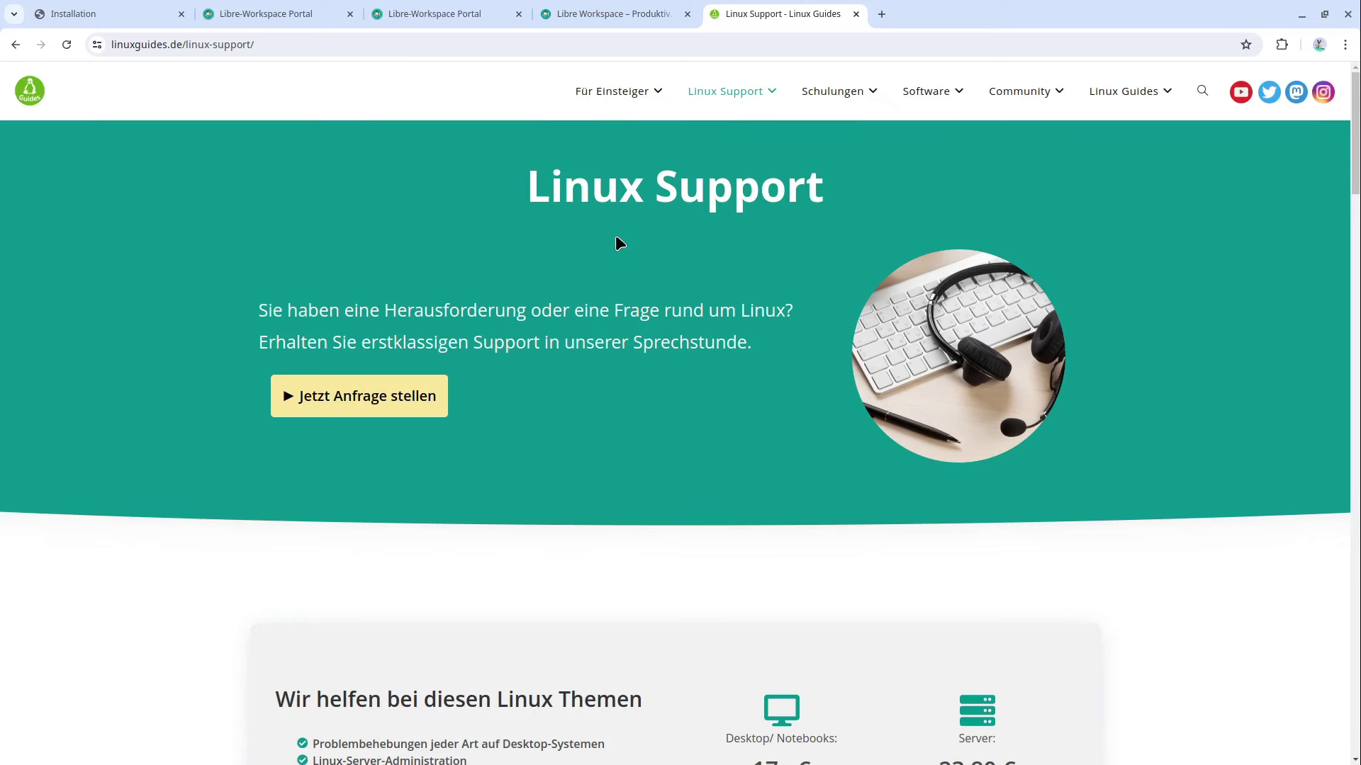
Go back to the beginning of the Libre Workspace homepage and return to the portal dashboard at portal.li-wo.de
{"action": "left_click", "coordinate": [621, 12]}
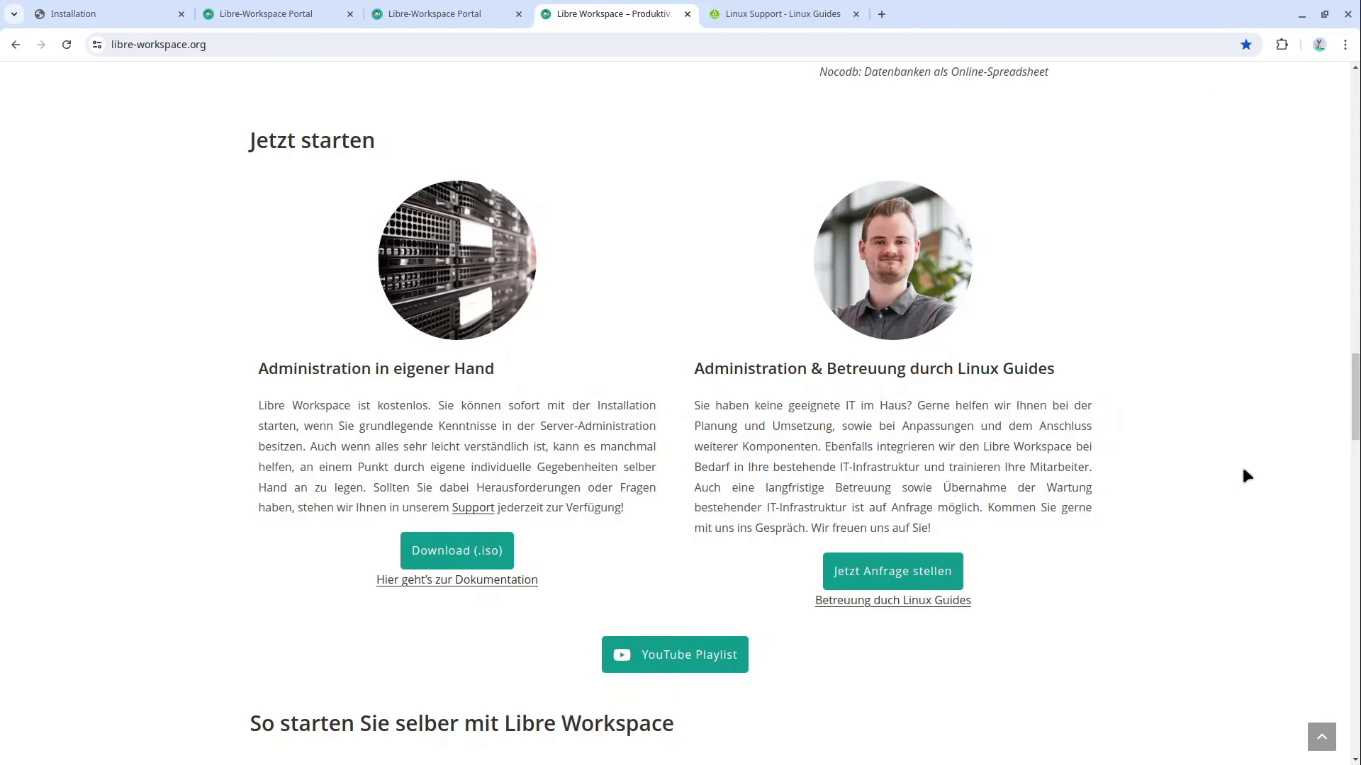
{"action": "left_click_drag", "start_coordinate": [1348, 396], "coordinate": [1242, 21]}
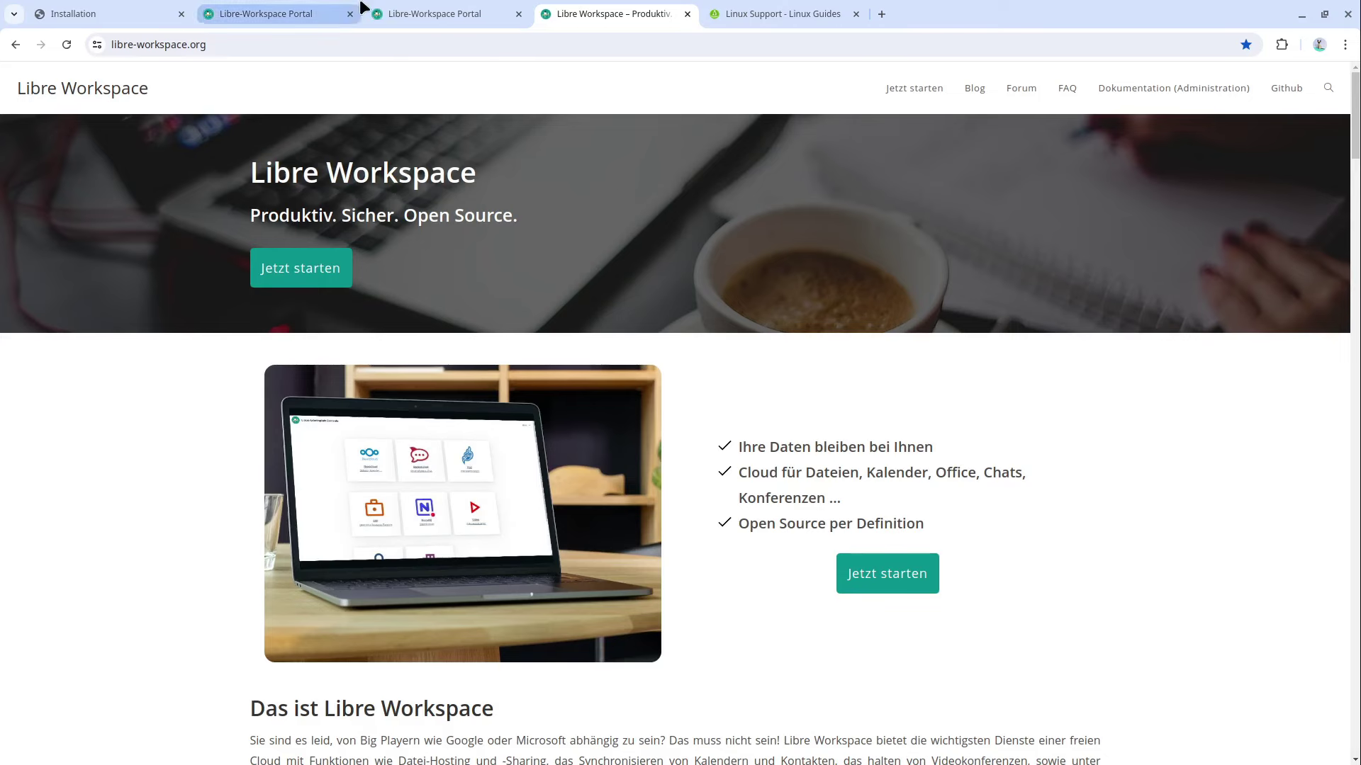
{"action": "left_click", "coordinate": [407, 12]}
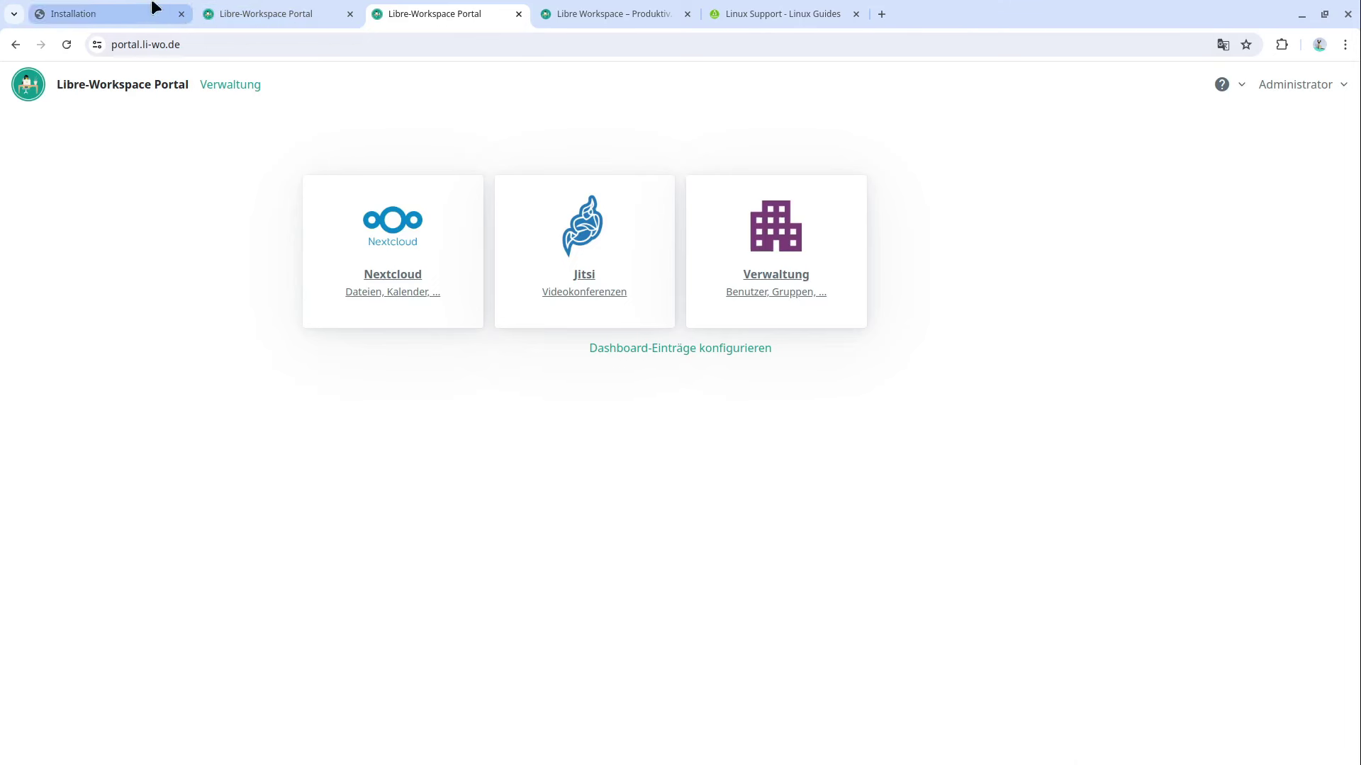